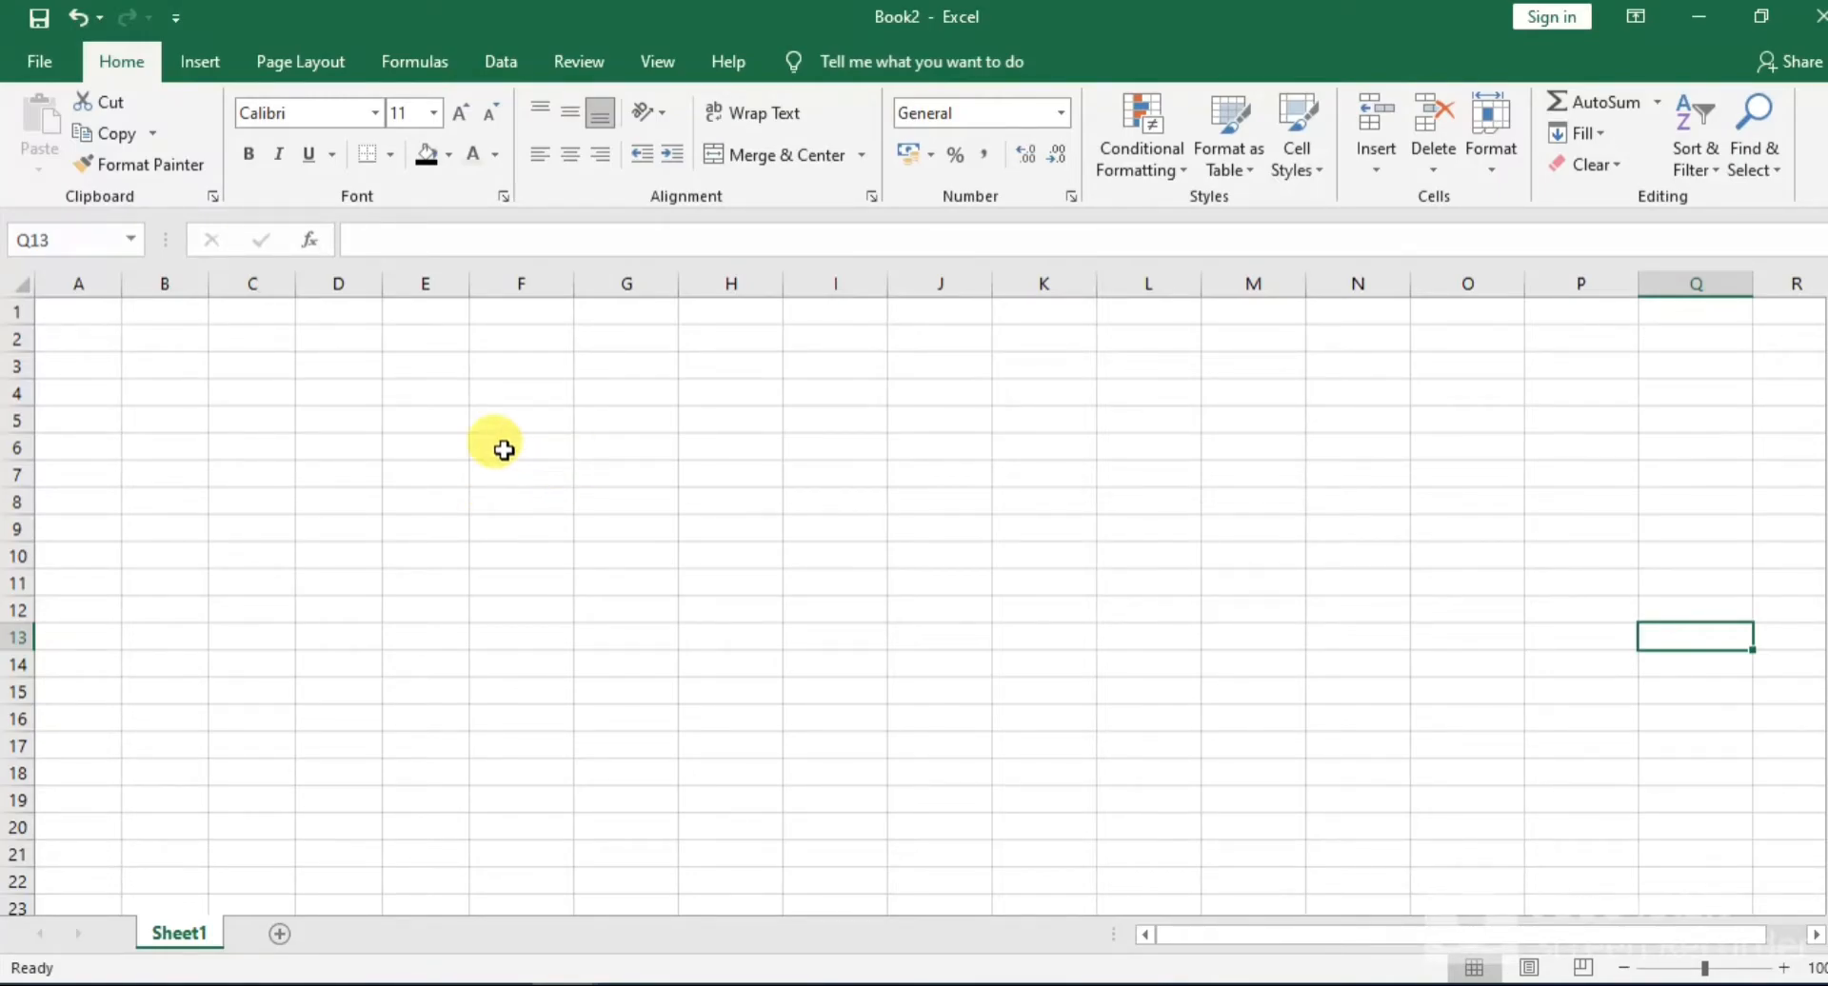
Create a table over the range F5:N21 without marking it as having headers
left_click(486, 419)
left_click_drag(486, 418, 1388, 844)
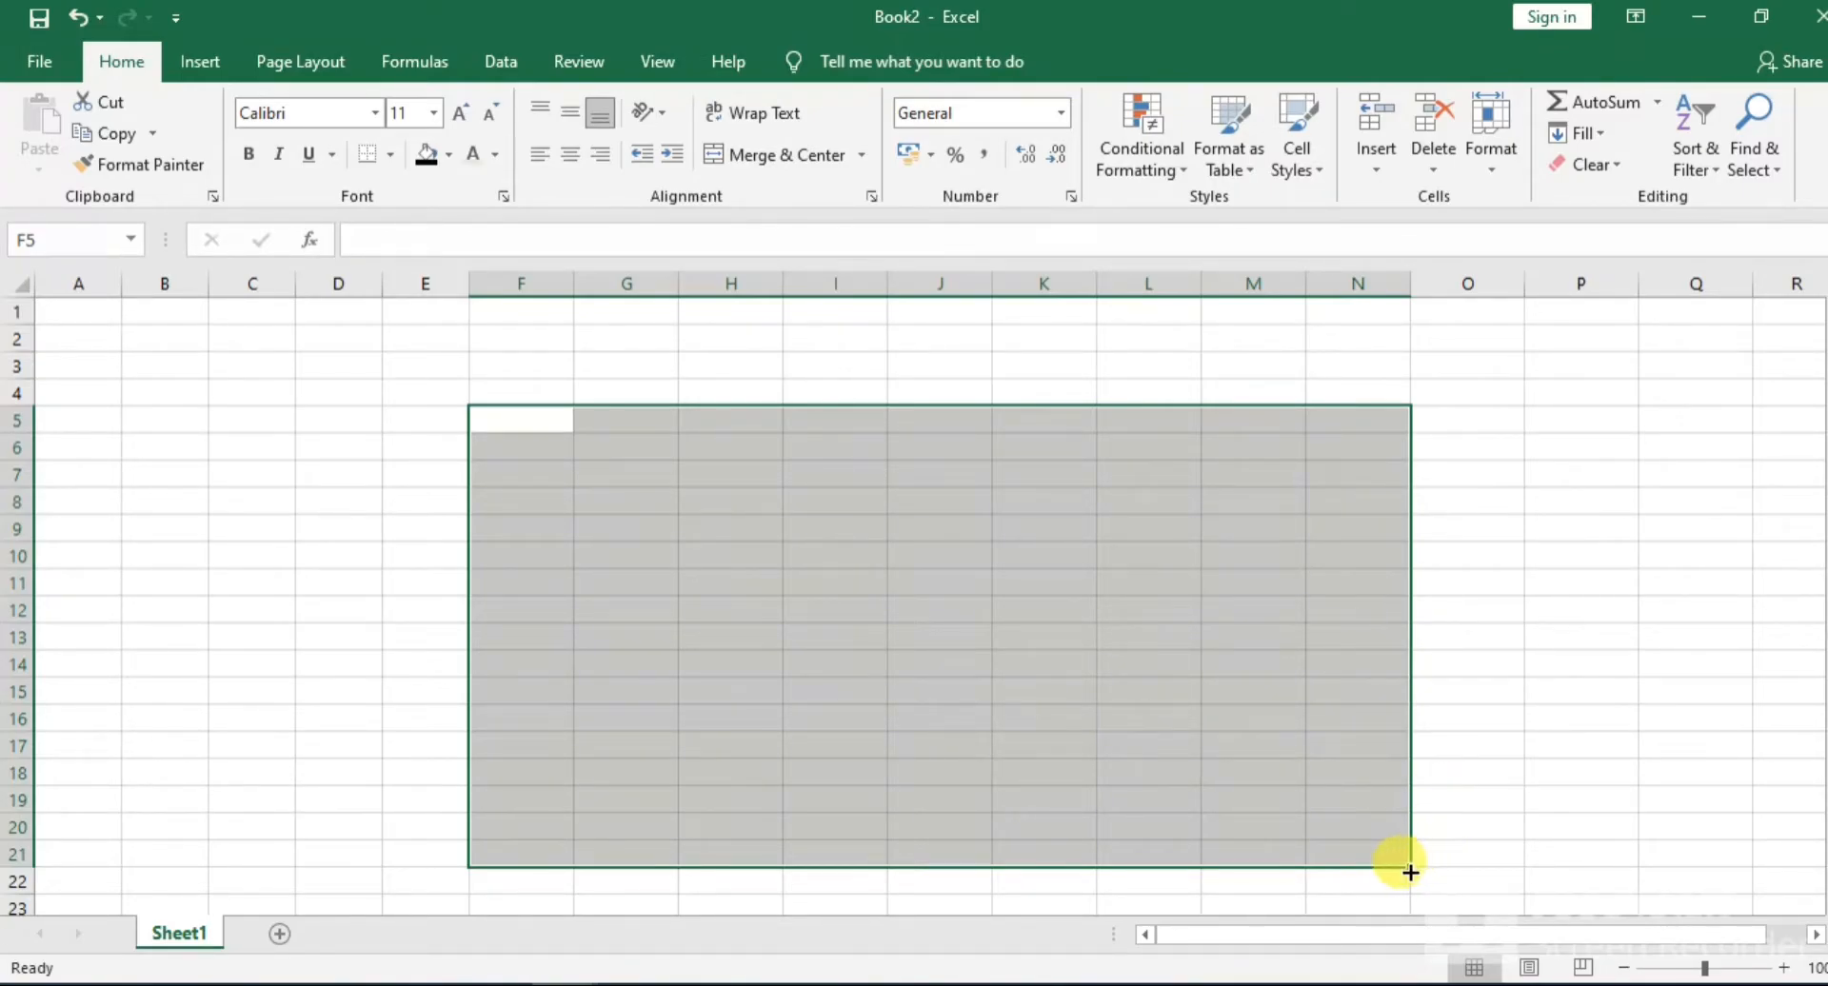
left_click(1410, 867)
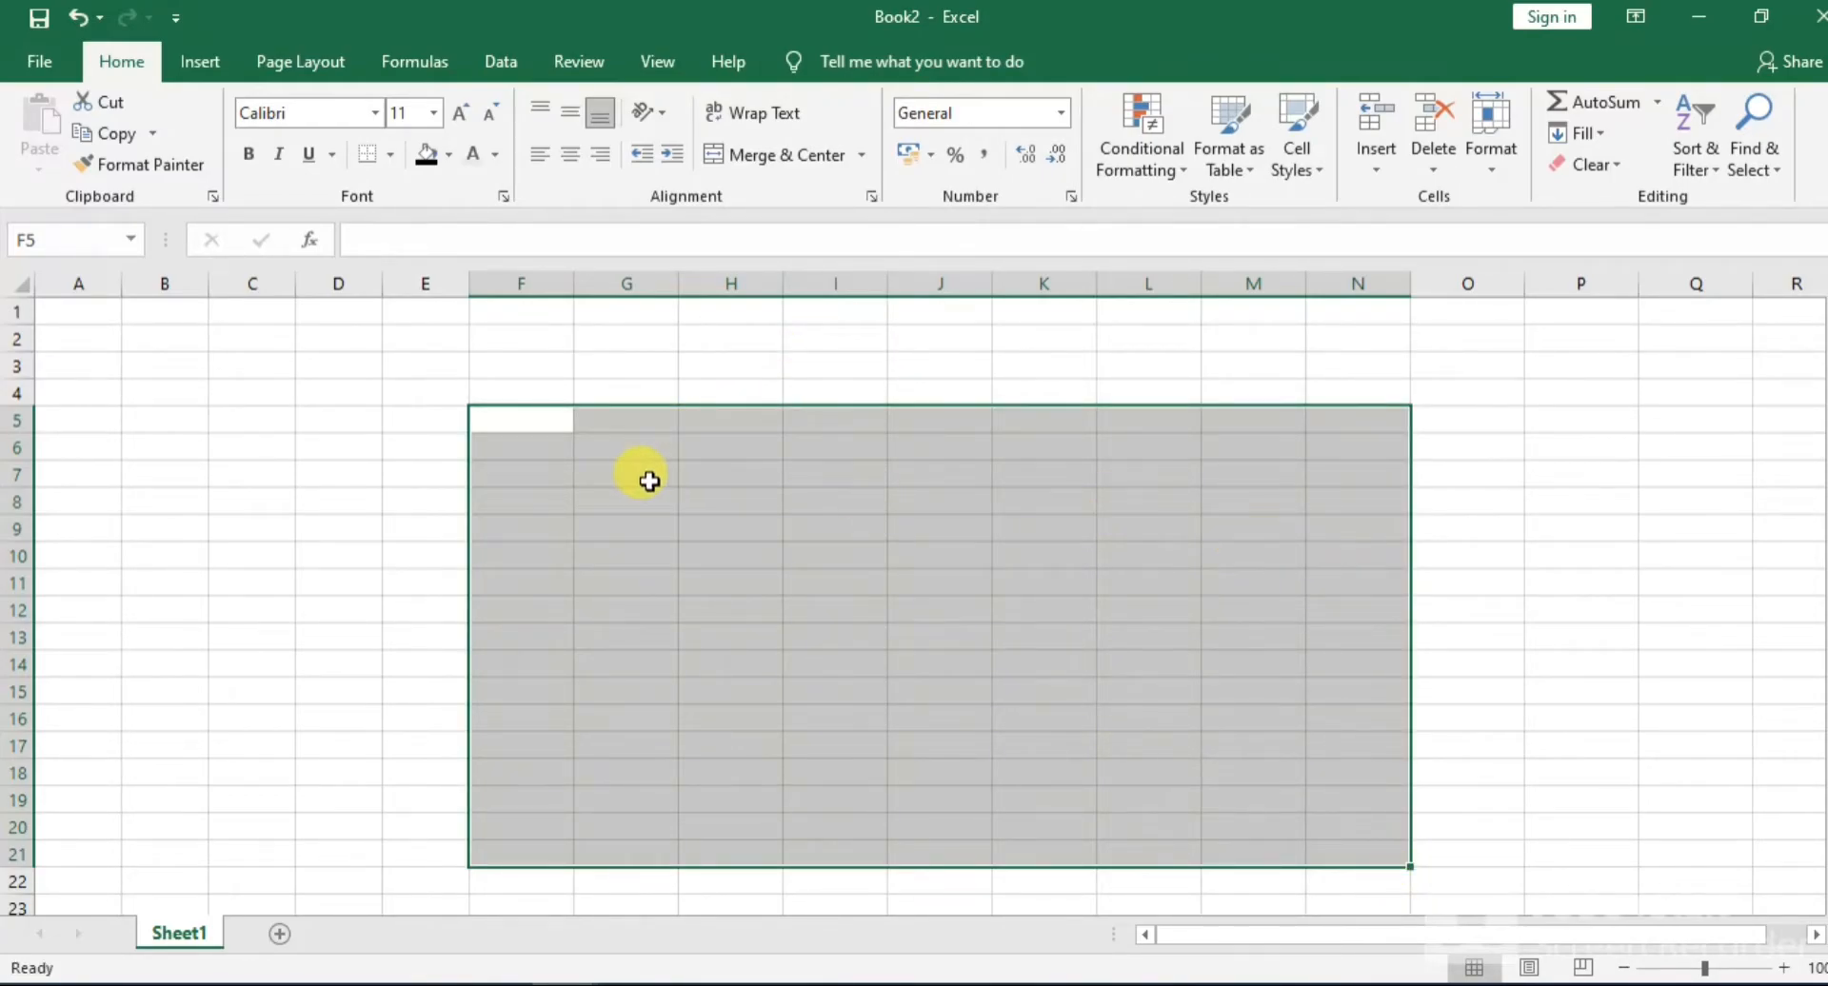
left_click(197, 59)
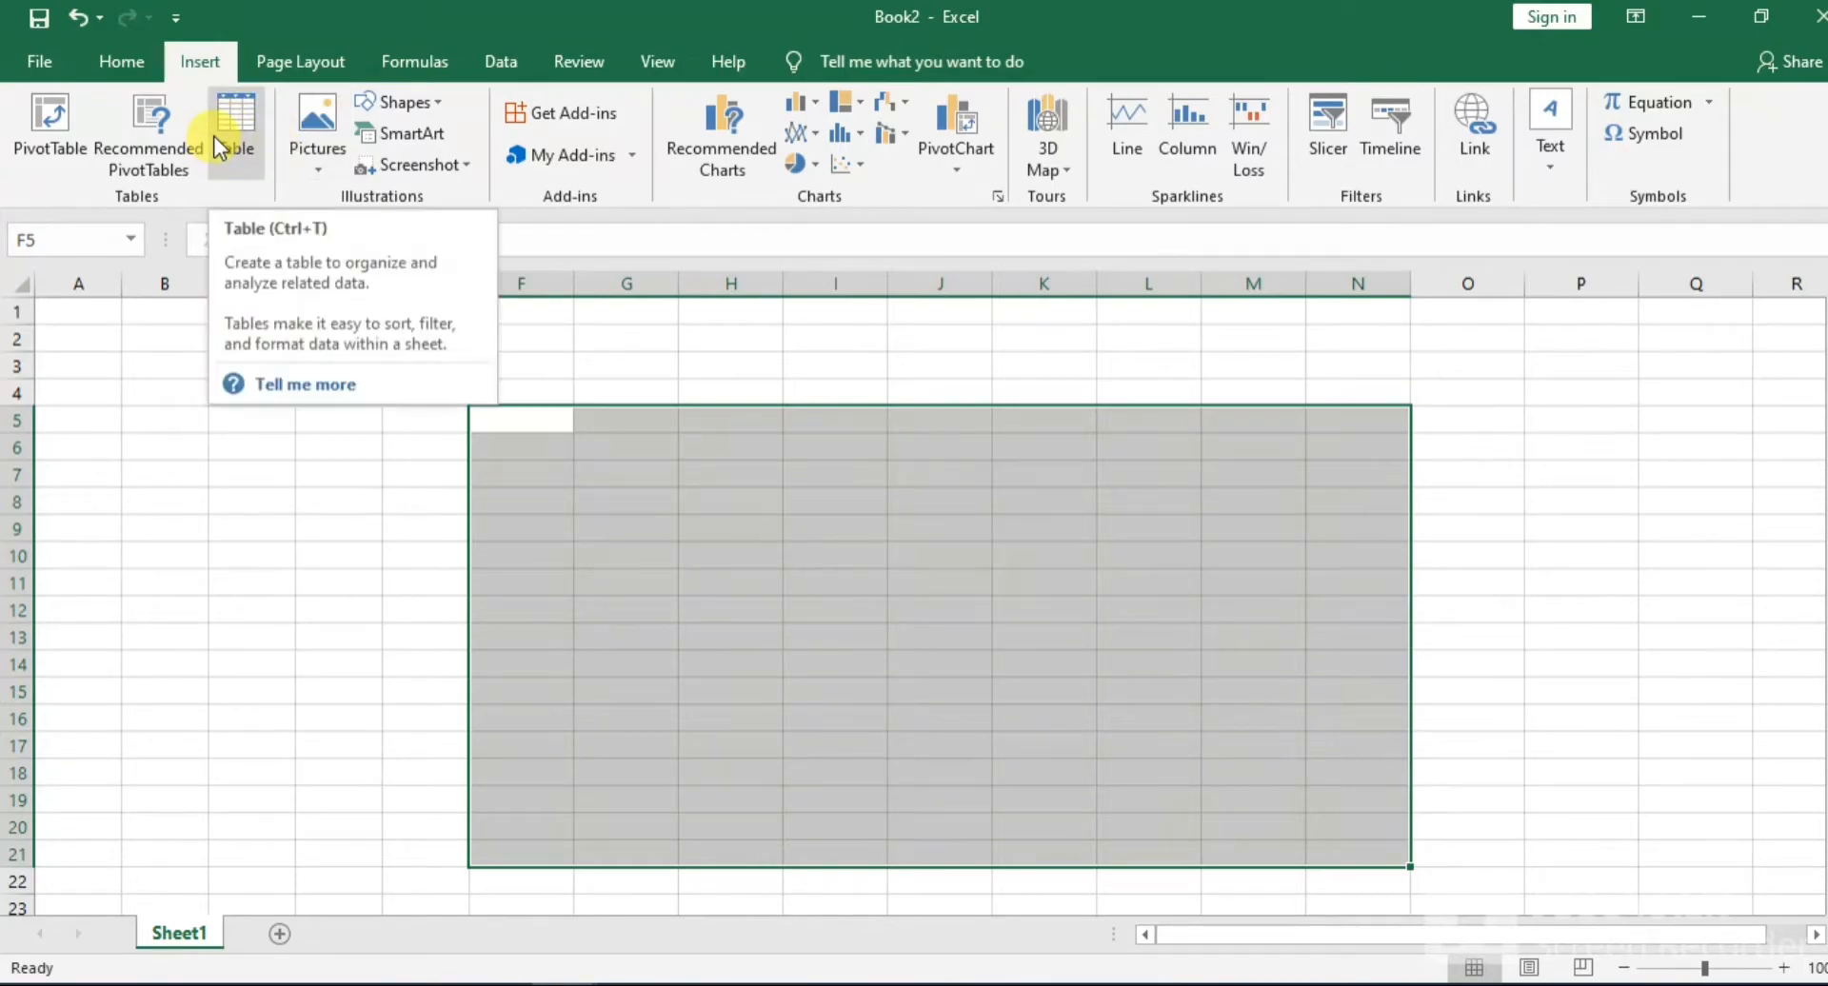
left_click(261, 121)
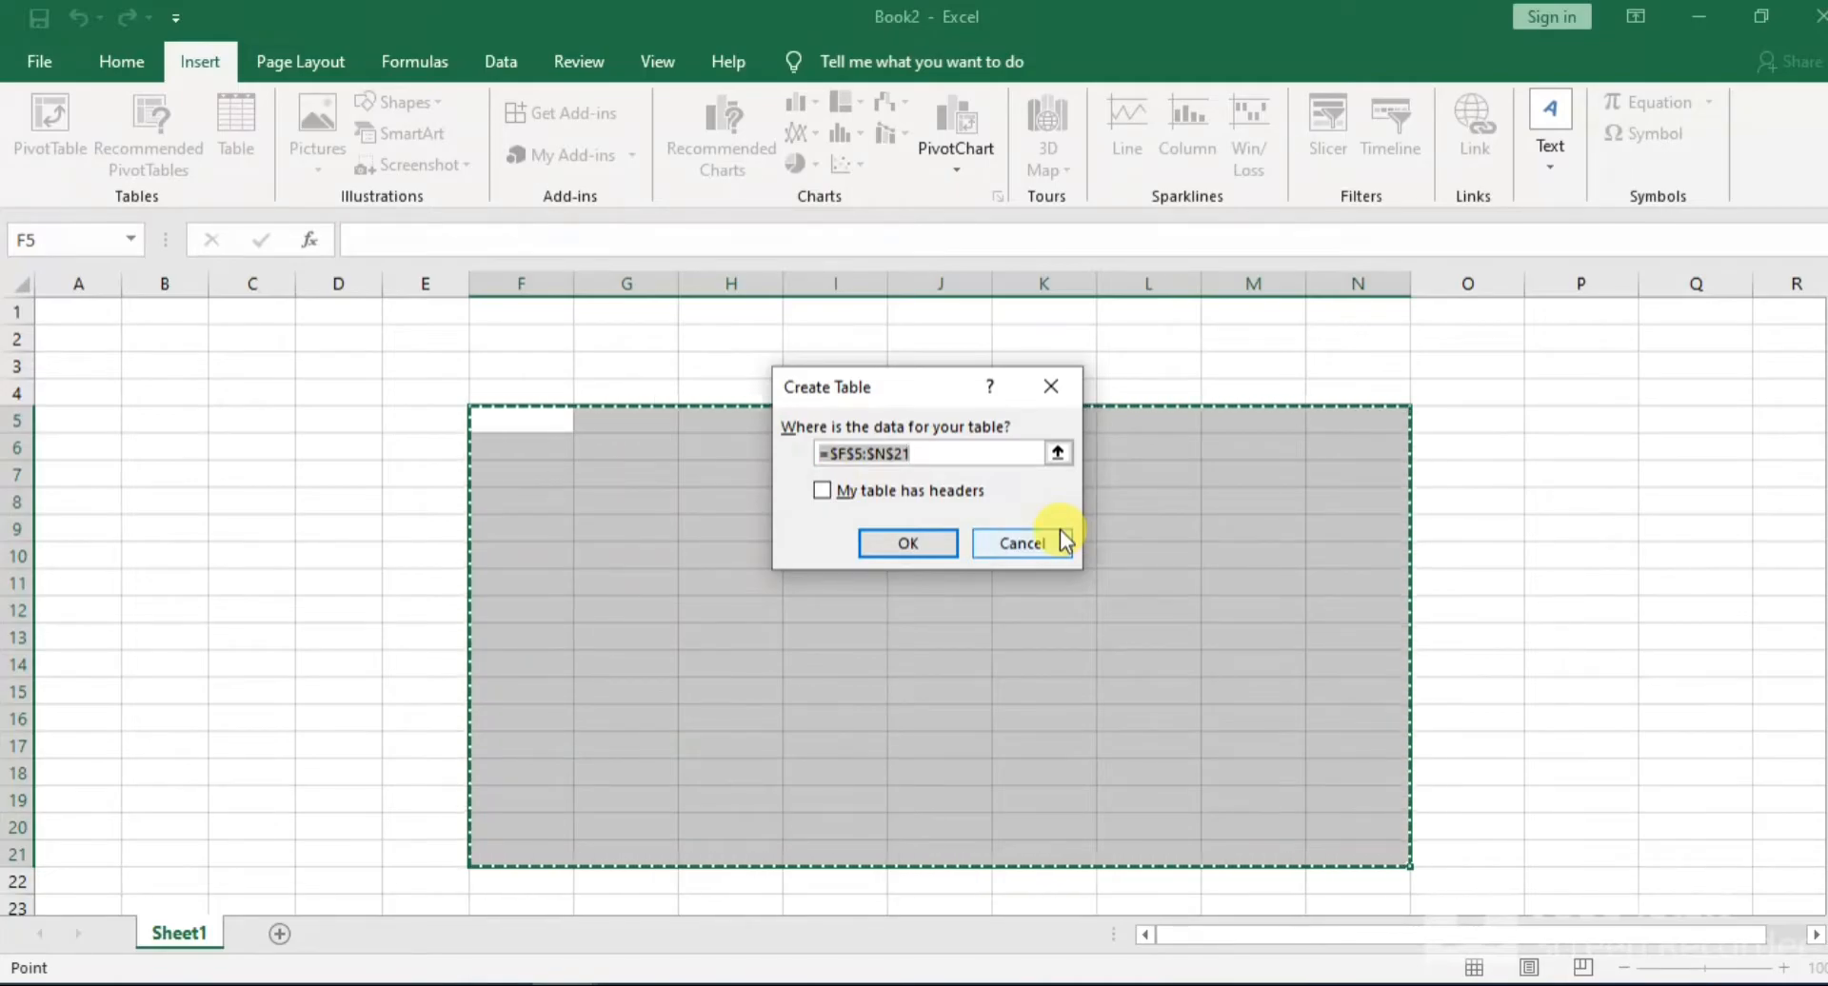
left_click(907, 545)
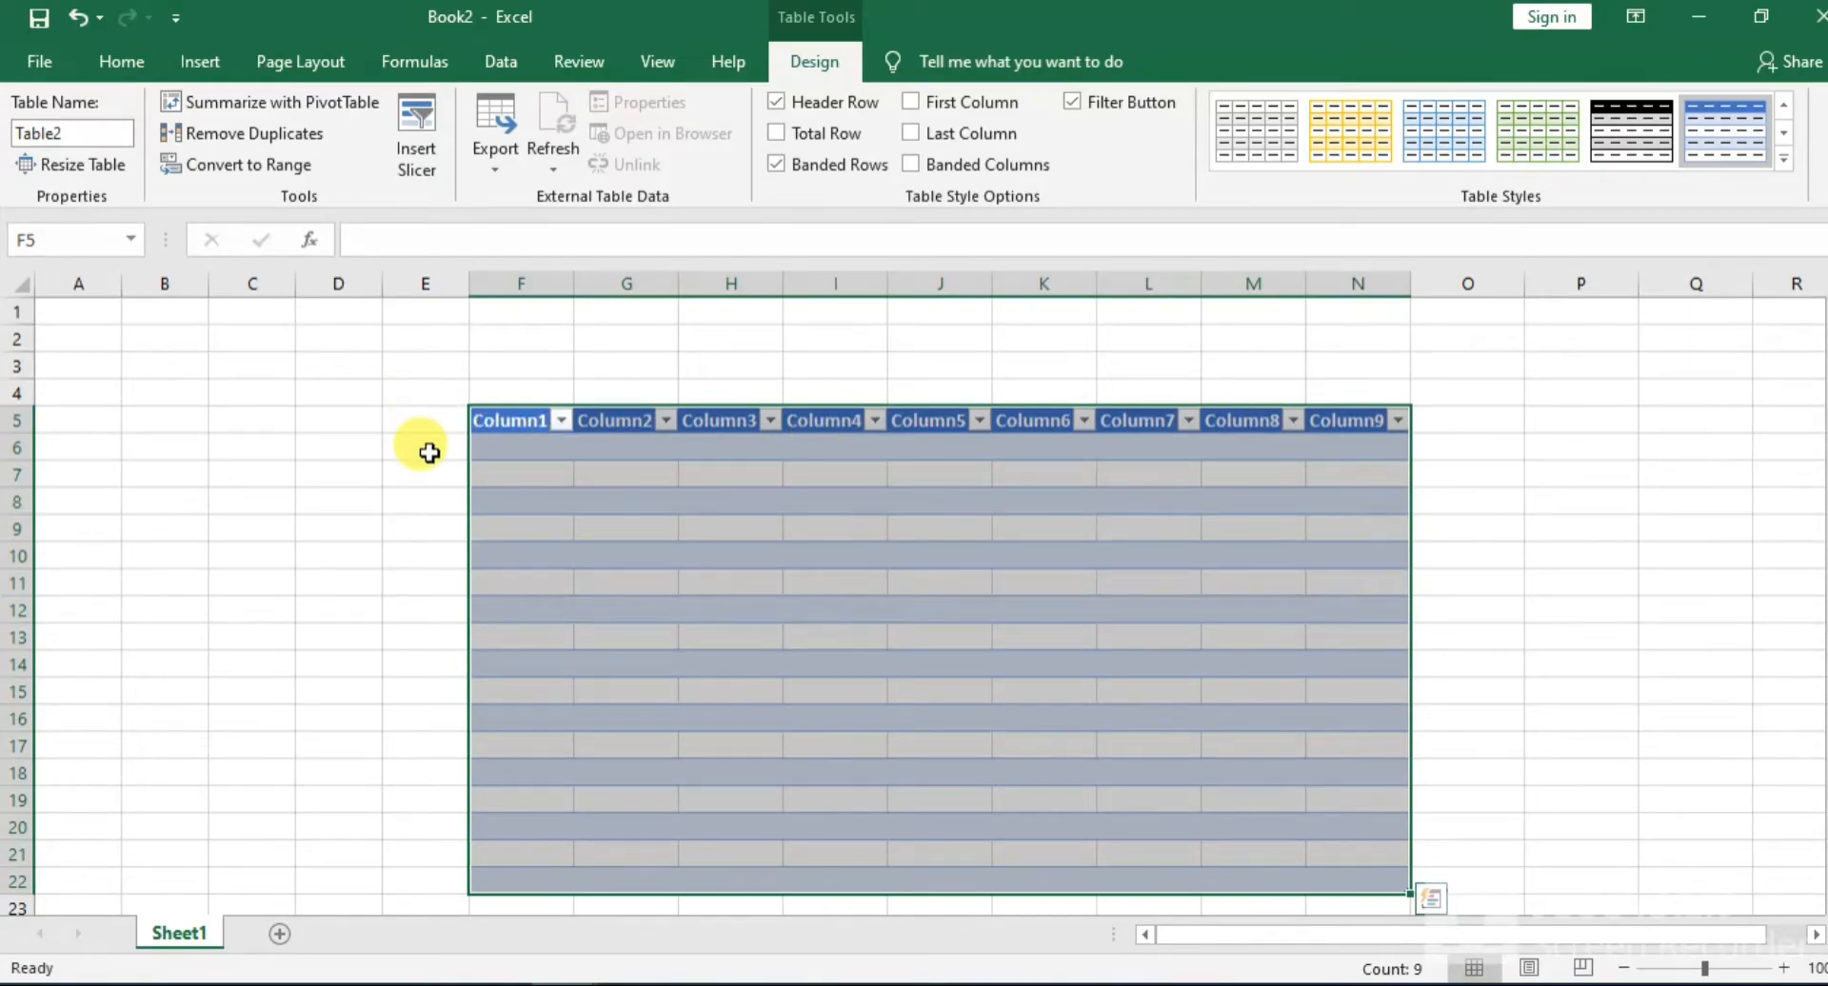
left_click(121, 61)
left_click(200, 61)
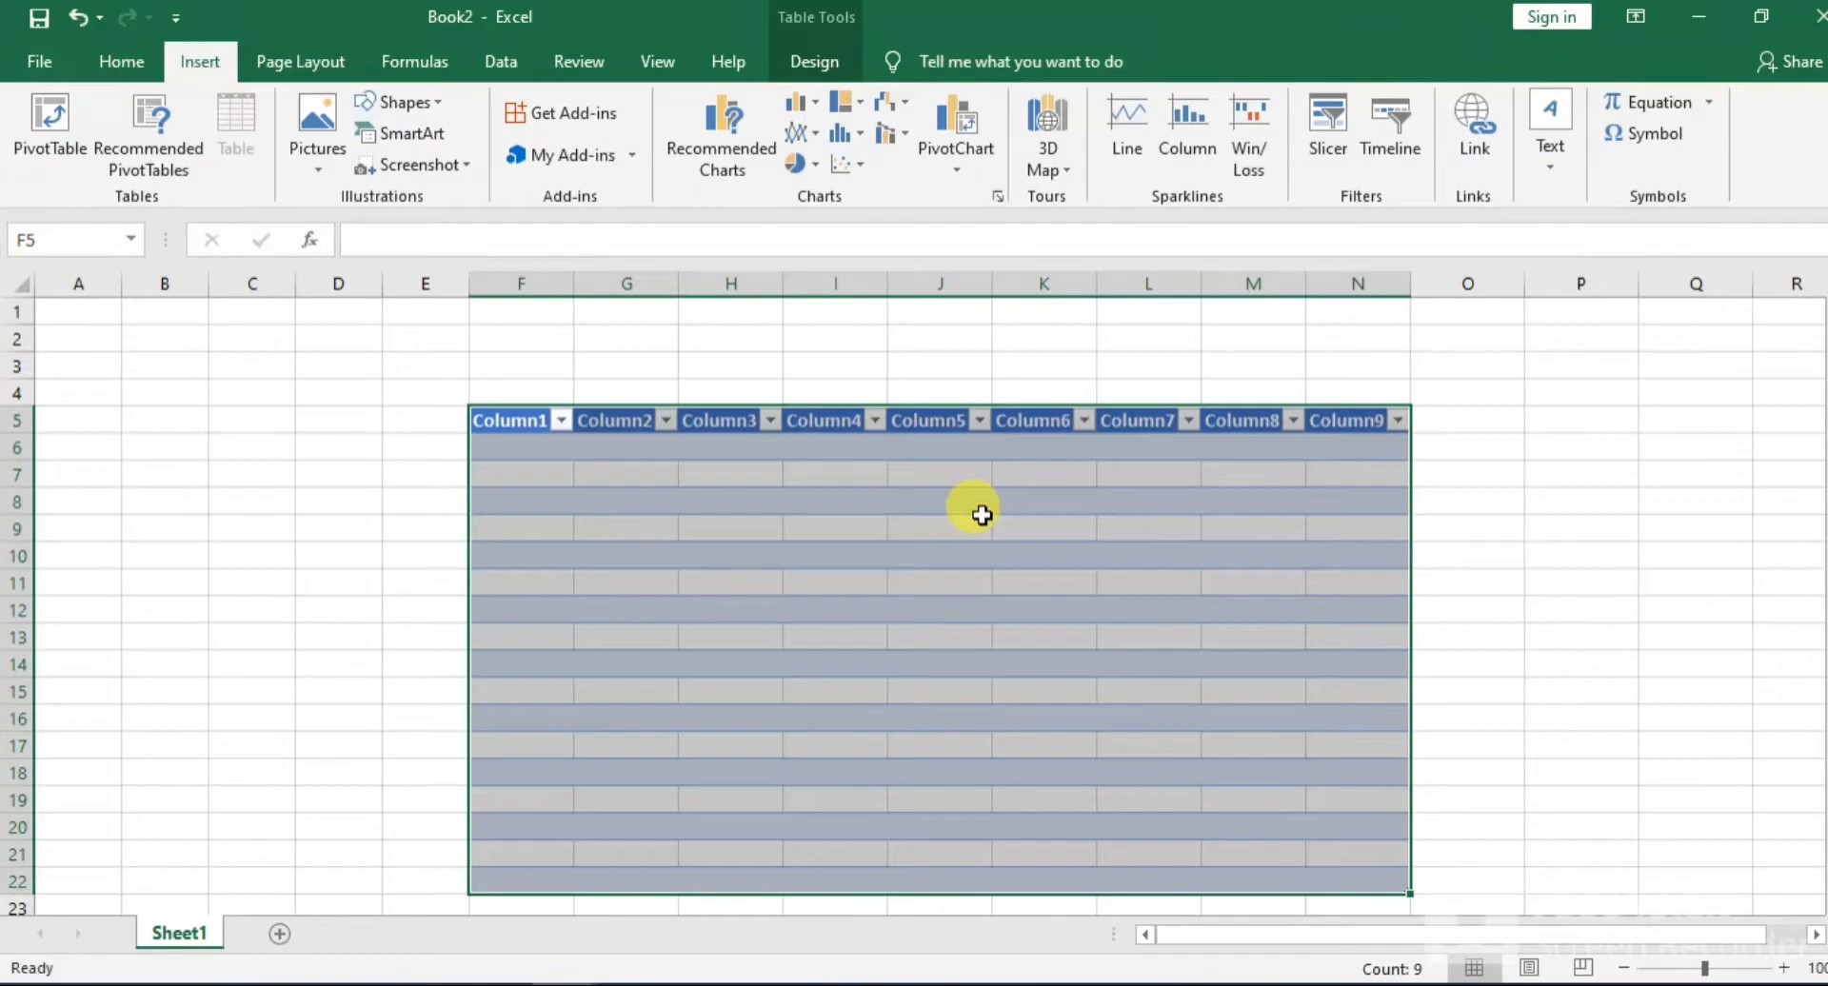
left_click(652, 552)
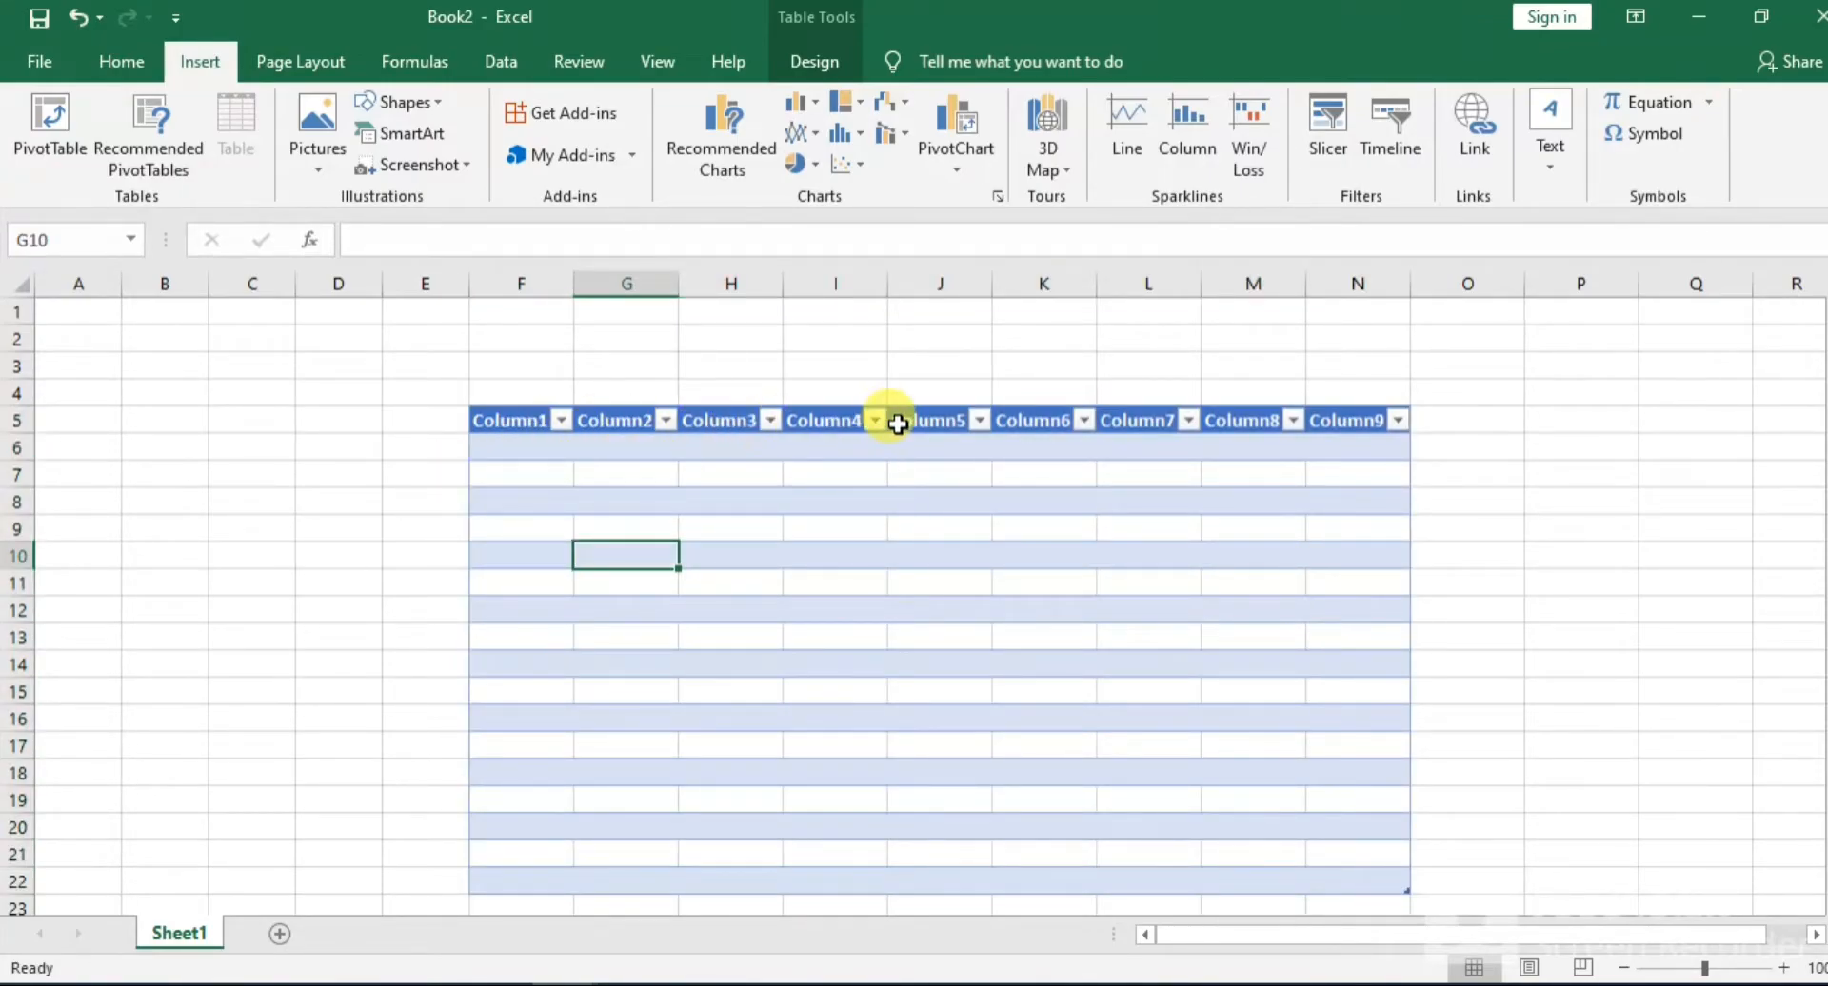
Rename the first three table column headers in F5:H5 as NAMES, ENGLISH and URDU
left_click(522, 420)
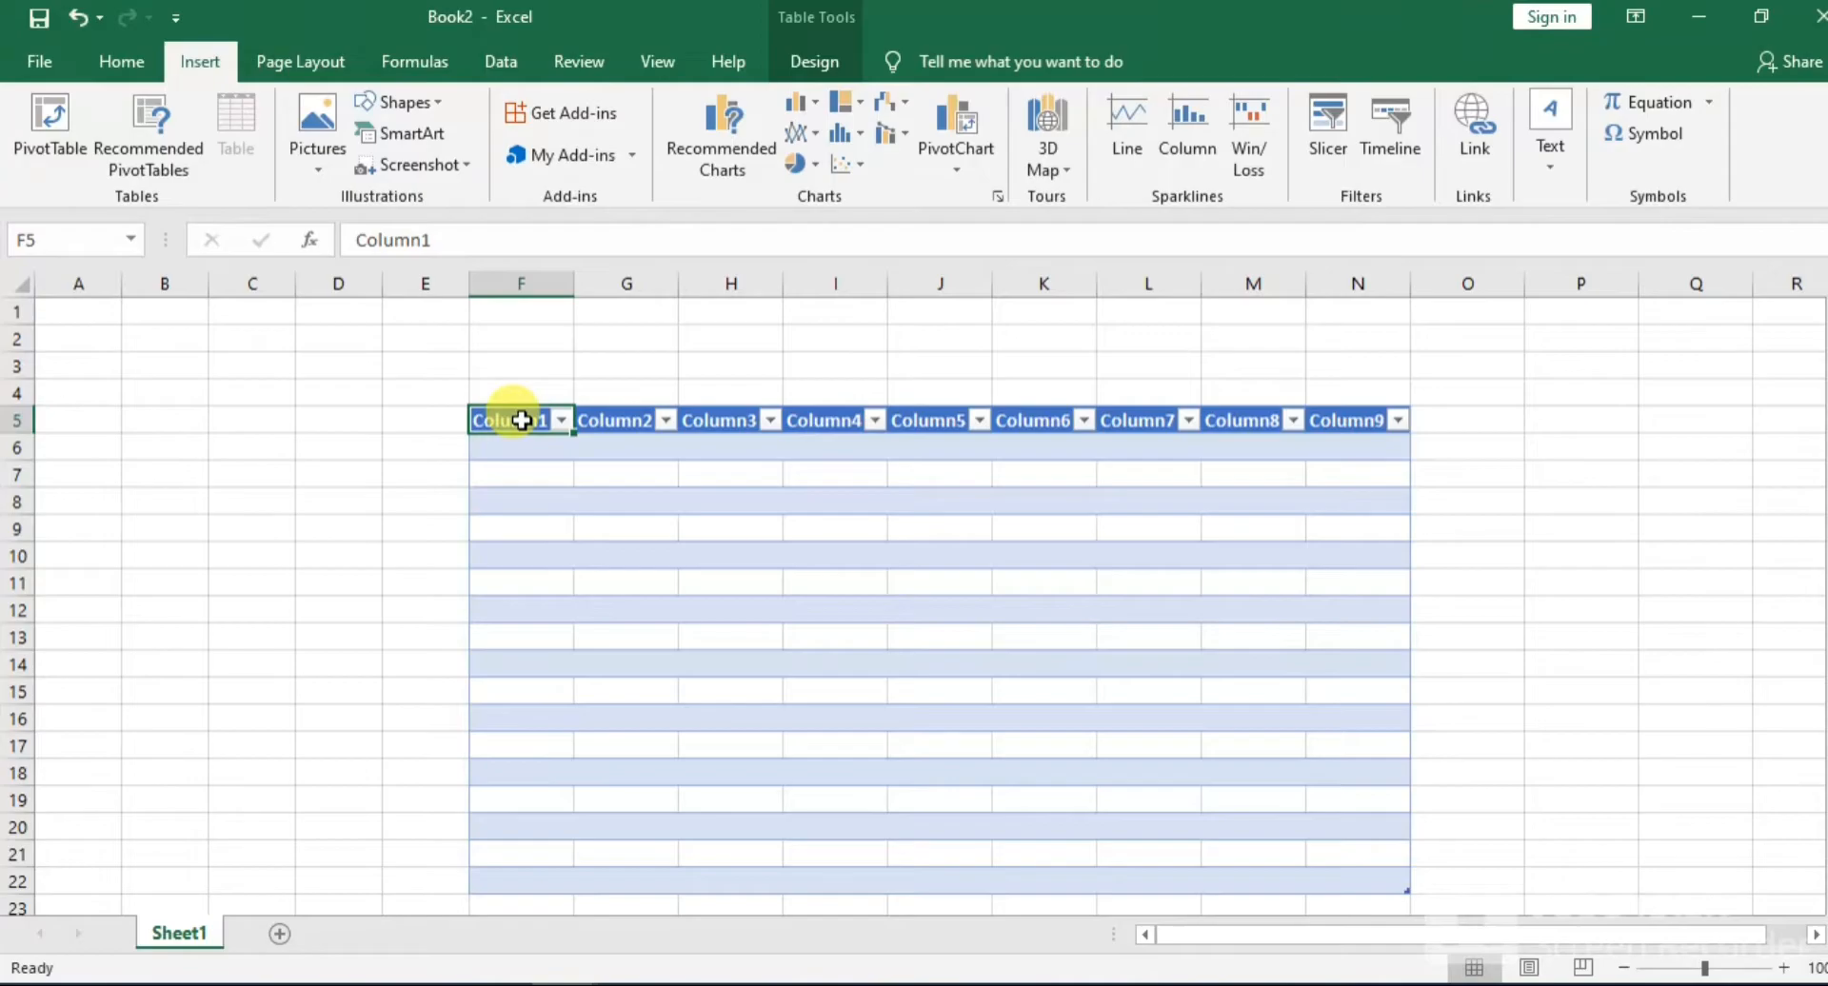
type("NAMES")
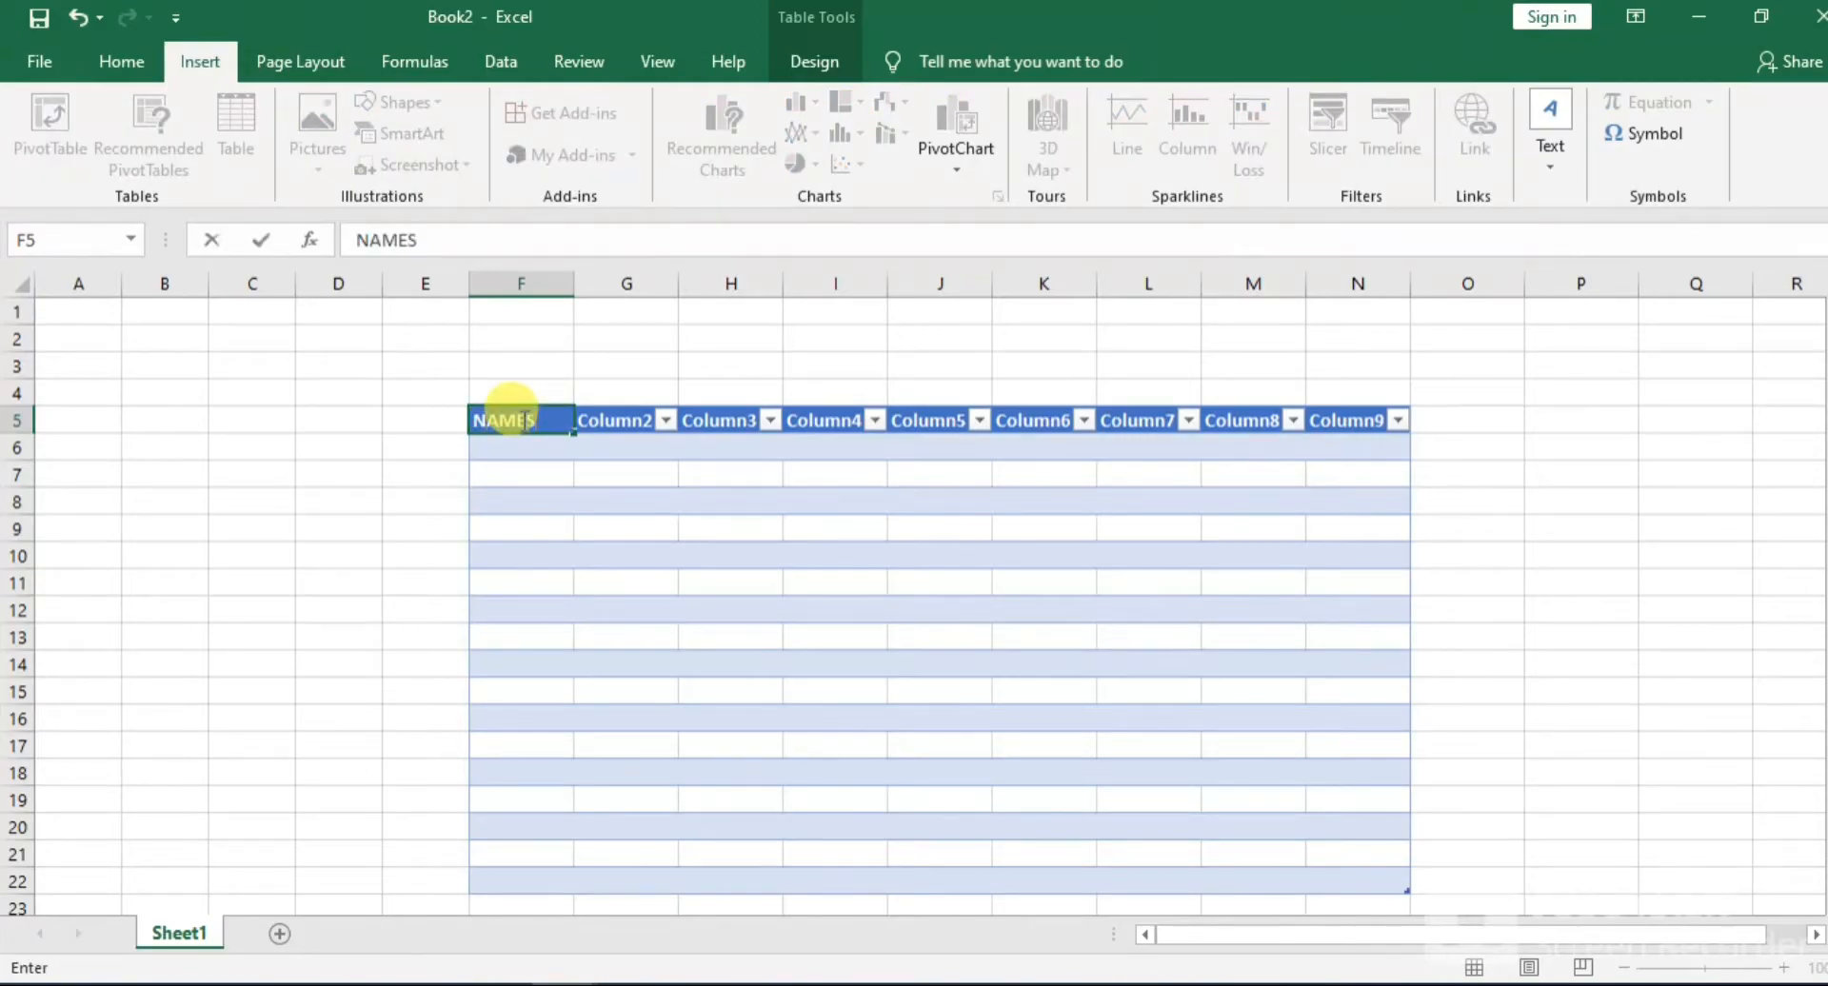
left_click(619, 426)
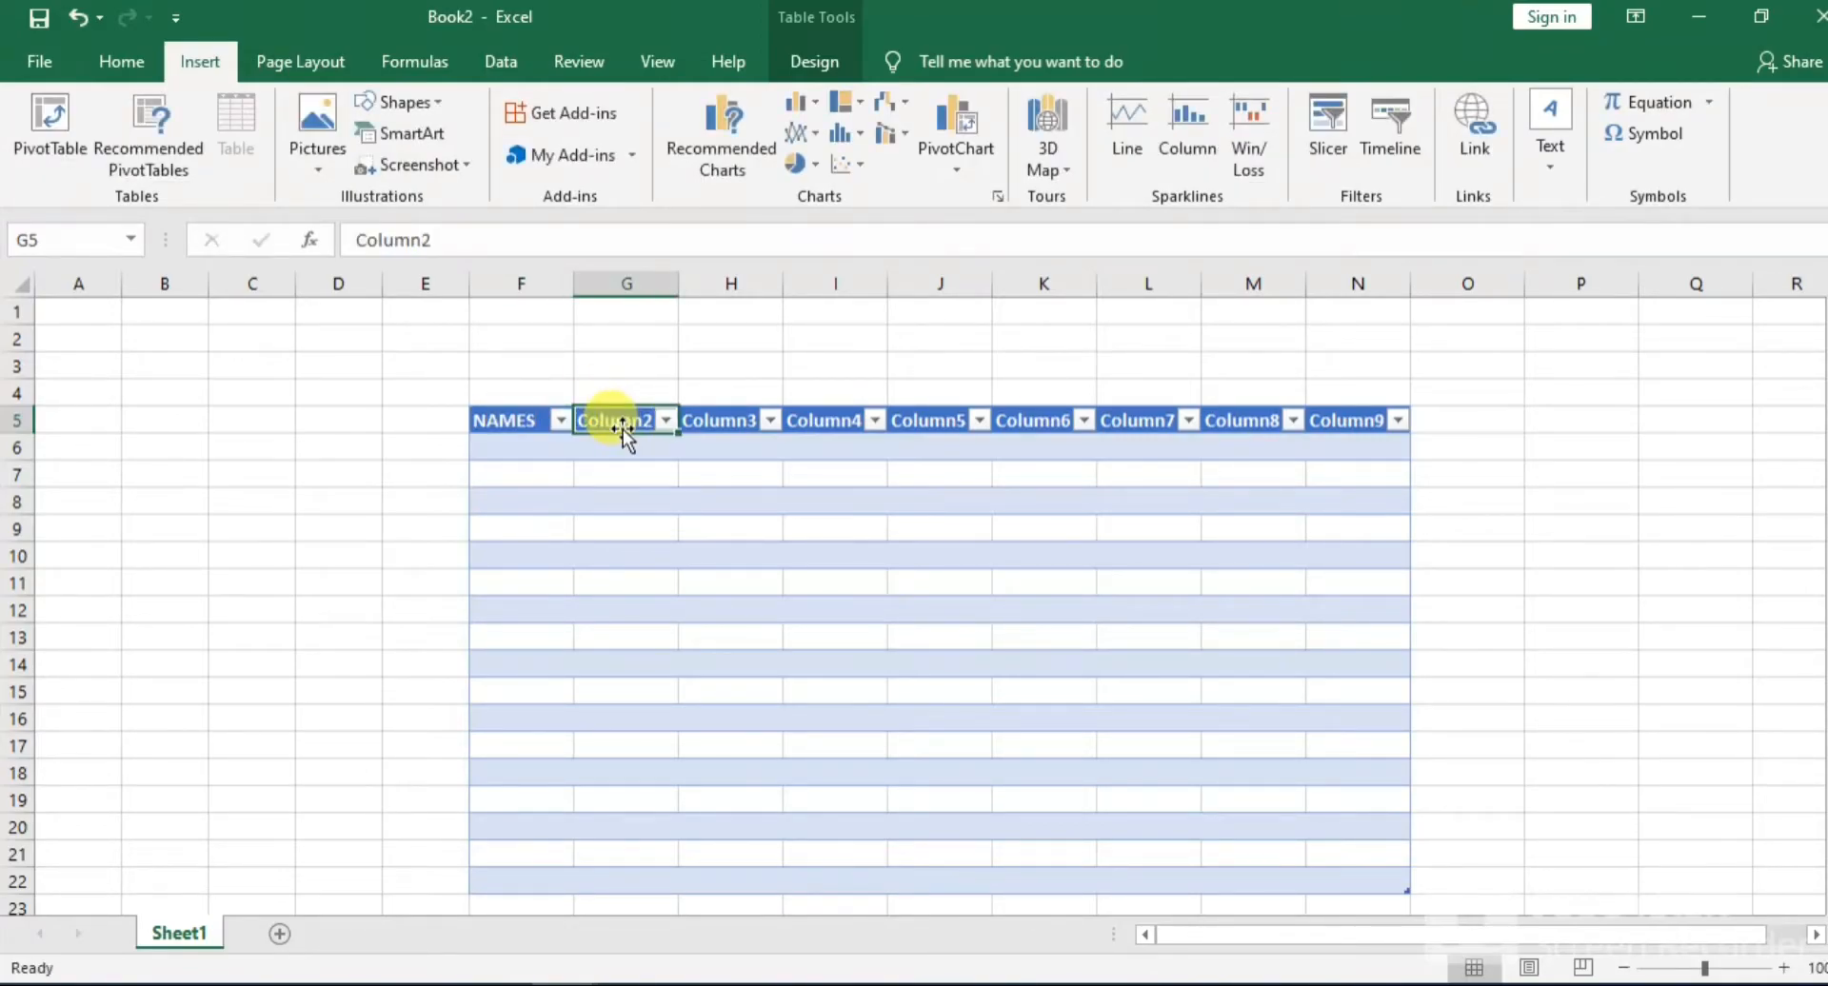
type("EN")
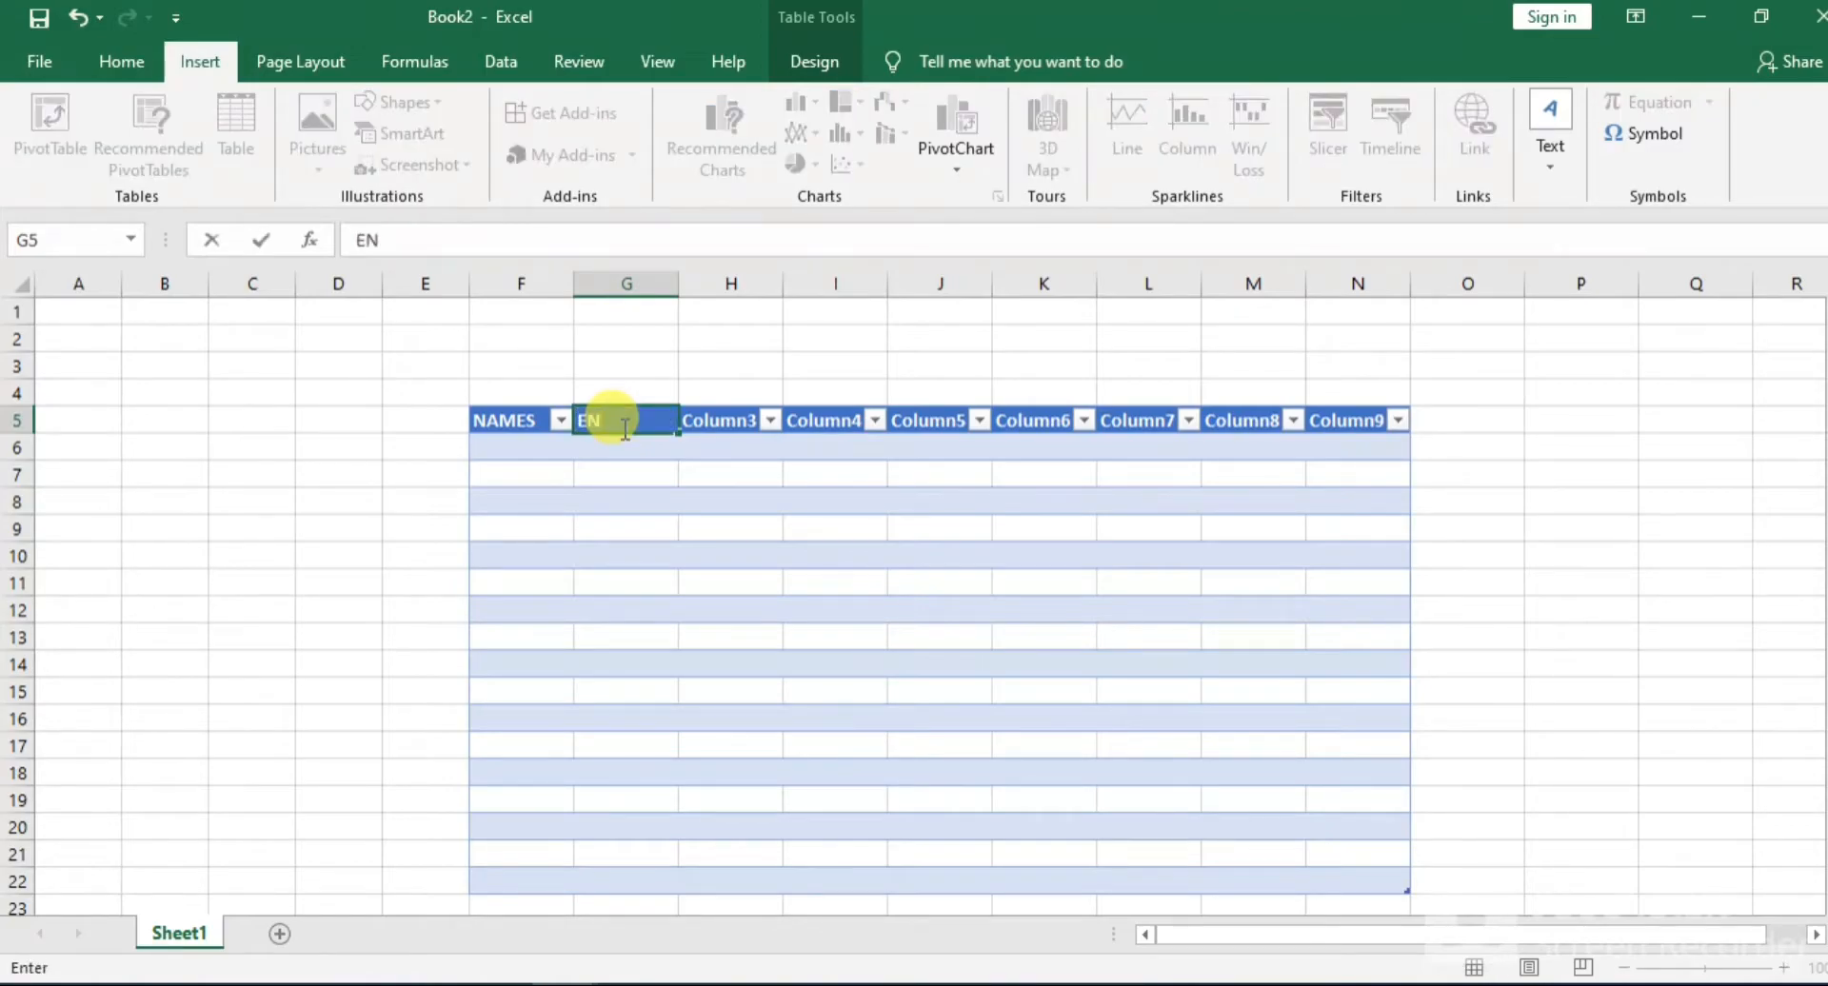
type("GLISH")
left_click(728, 426)
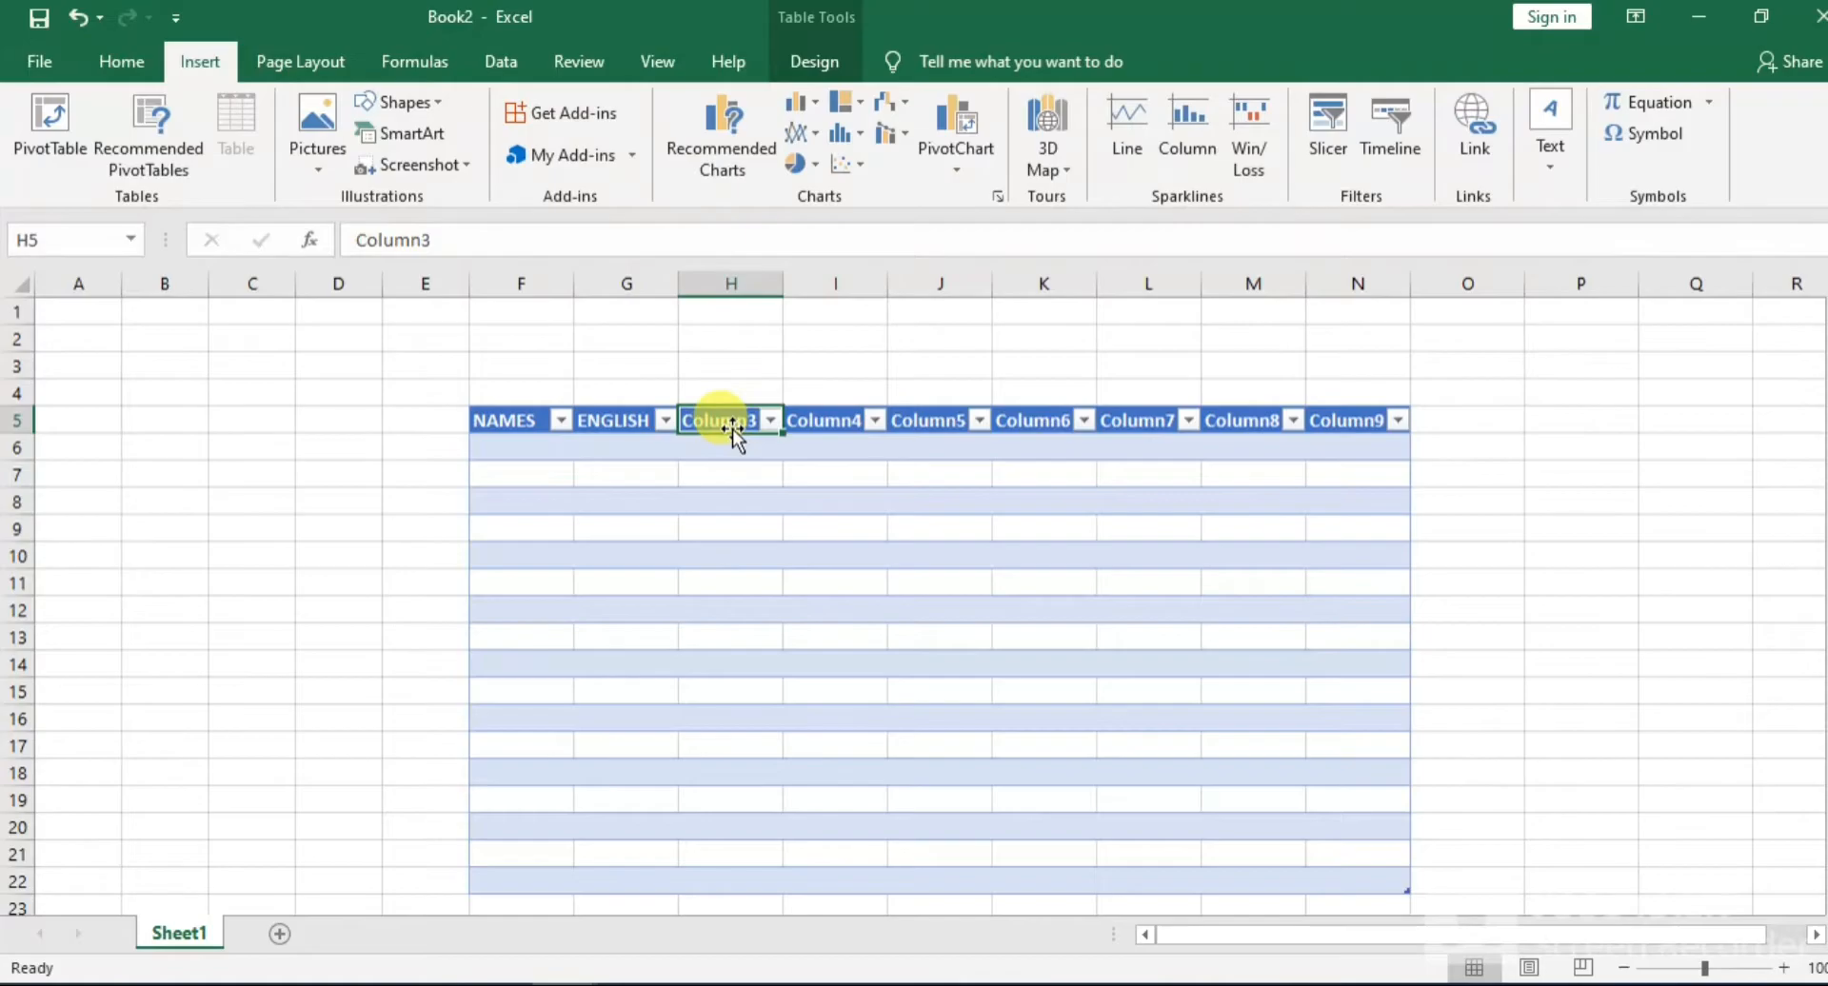
type("URDU")
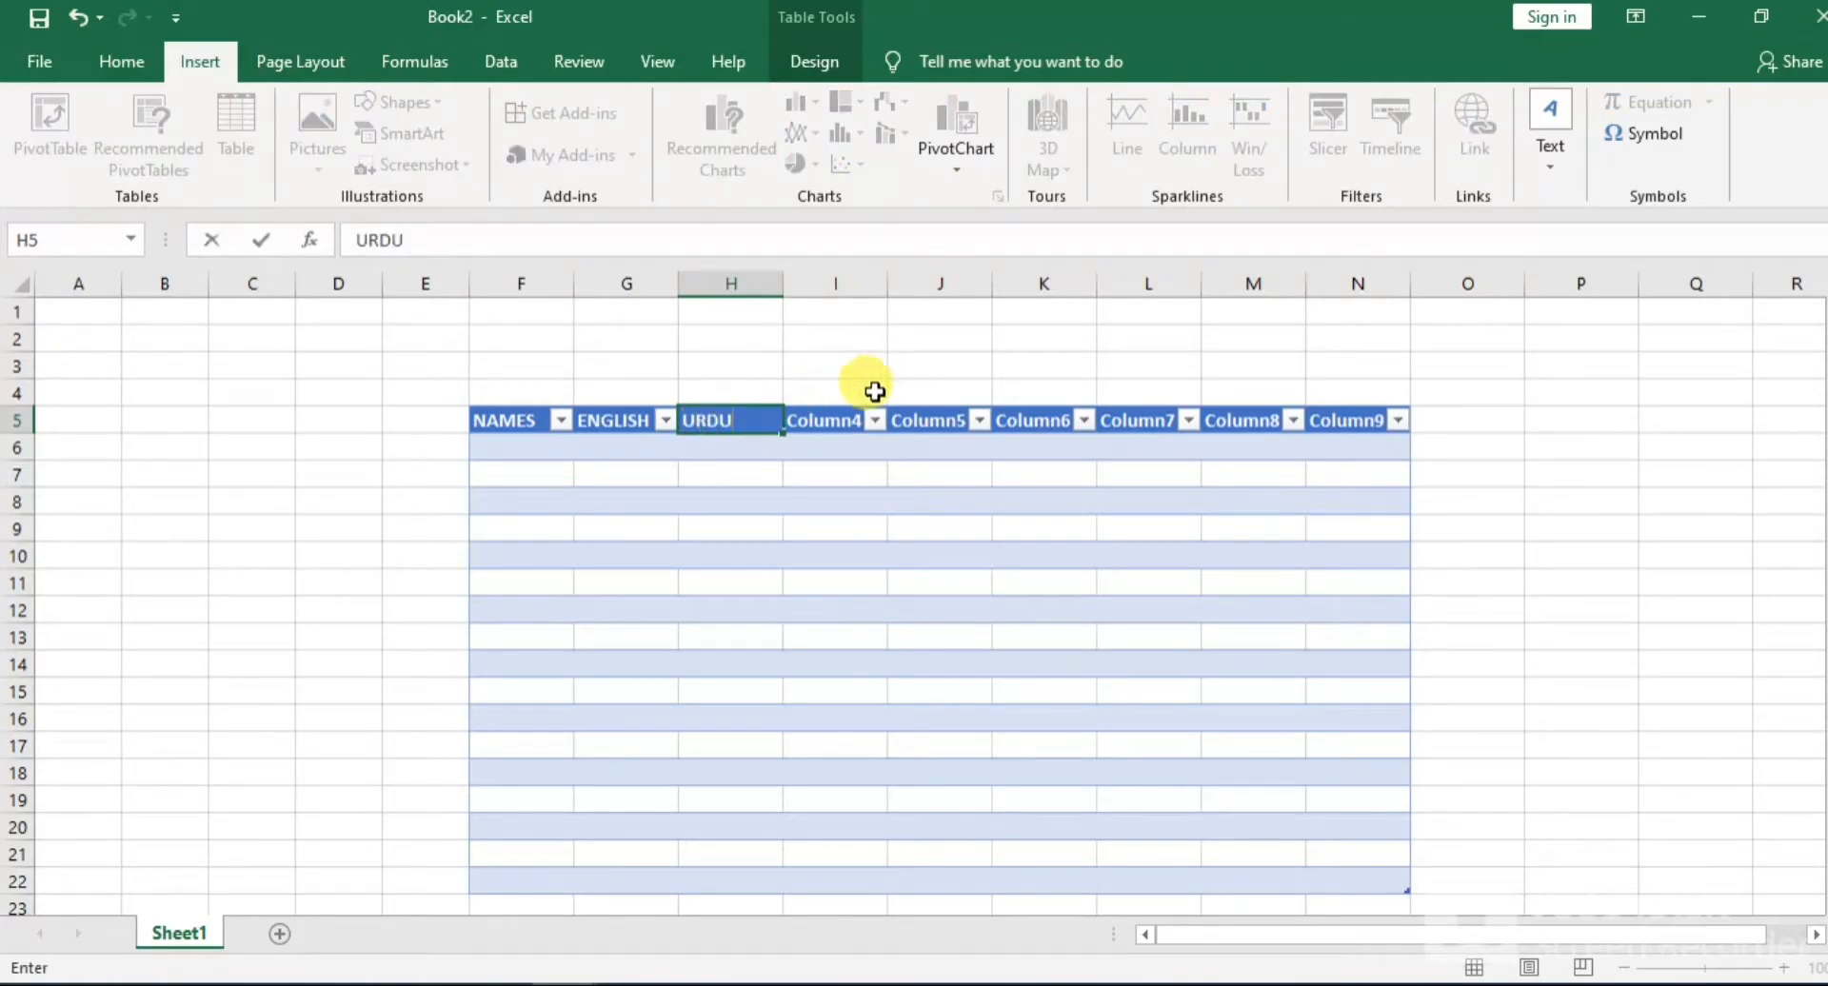
Rename the table headers in I5:K5 as MATH, PHYSICS and CHEMISTRY
left_click(821, 429)
type("MST")
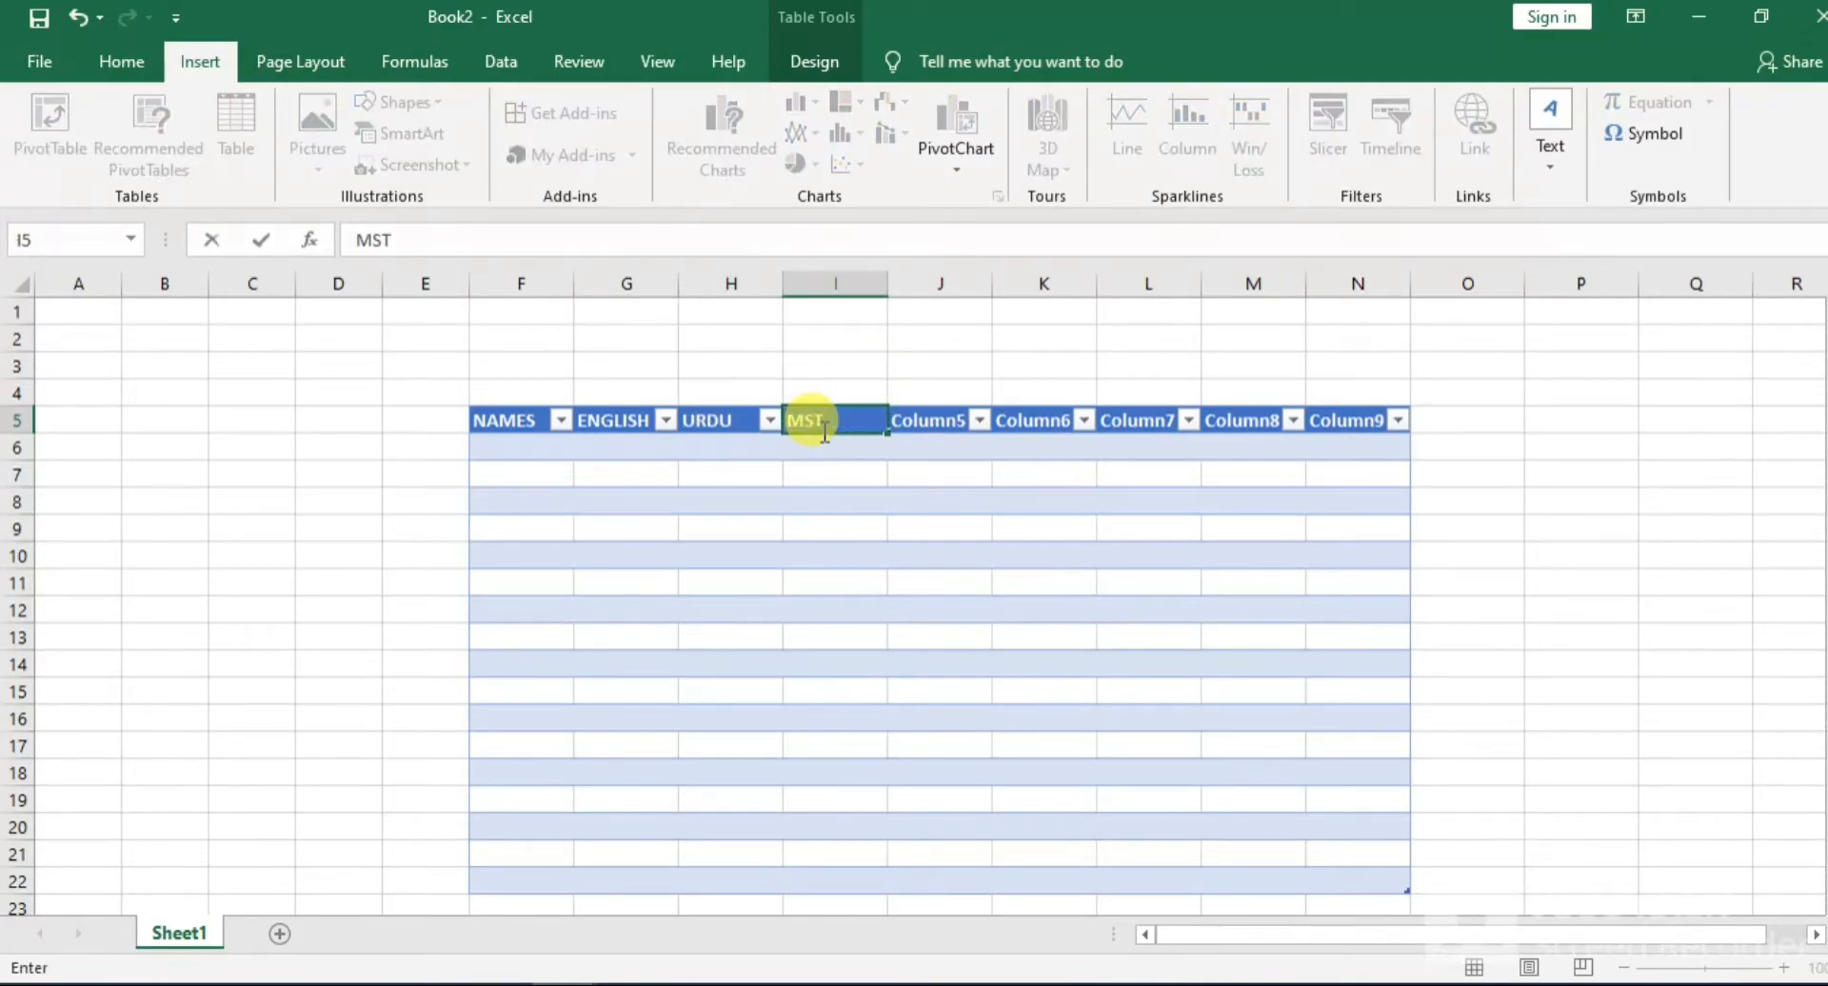
key("BackSpace")
key("BackSpace")
type("ATH")
left_click(919, 421)
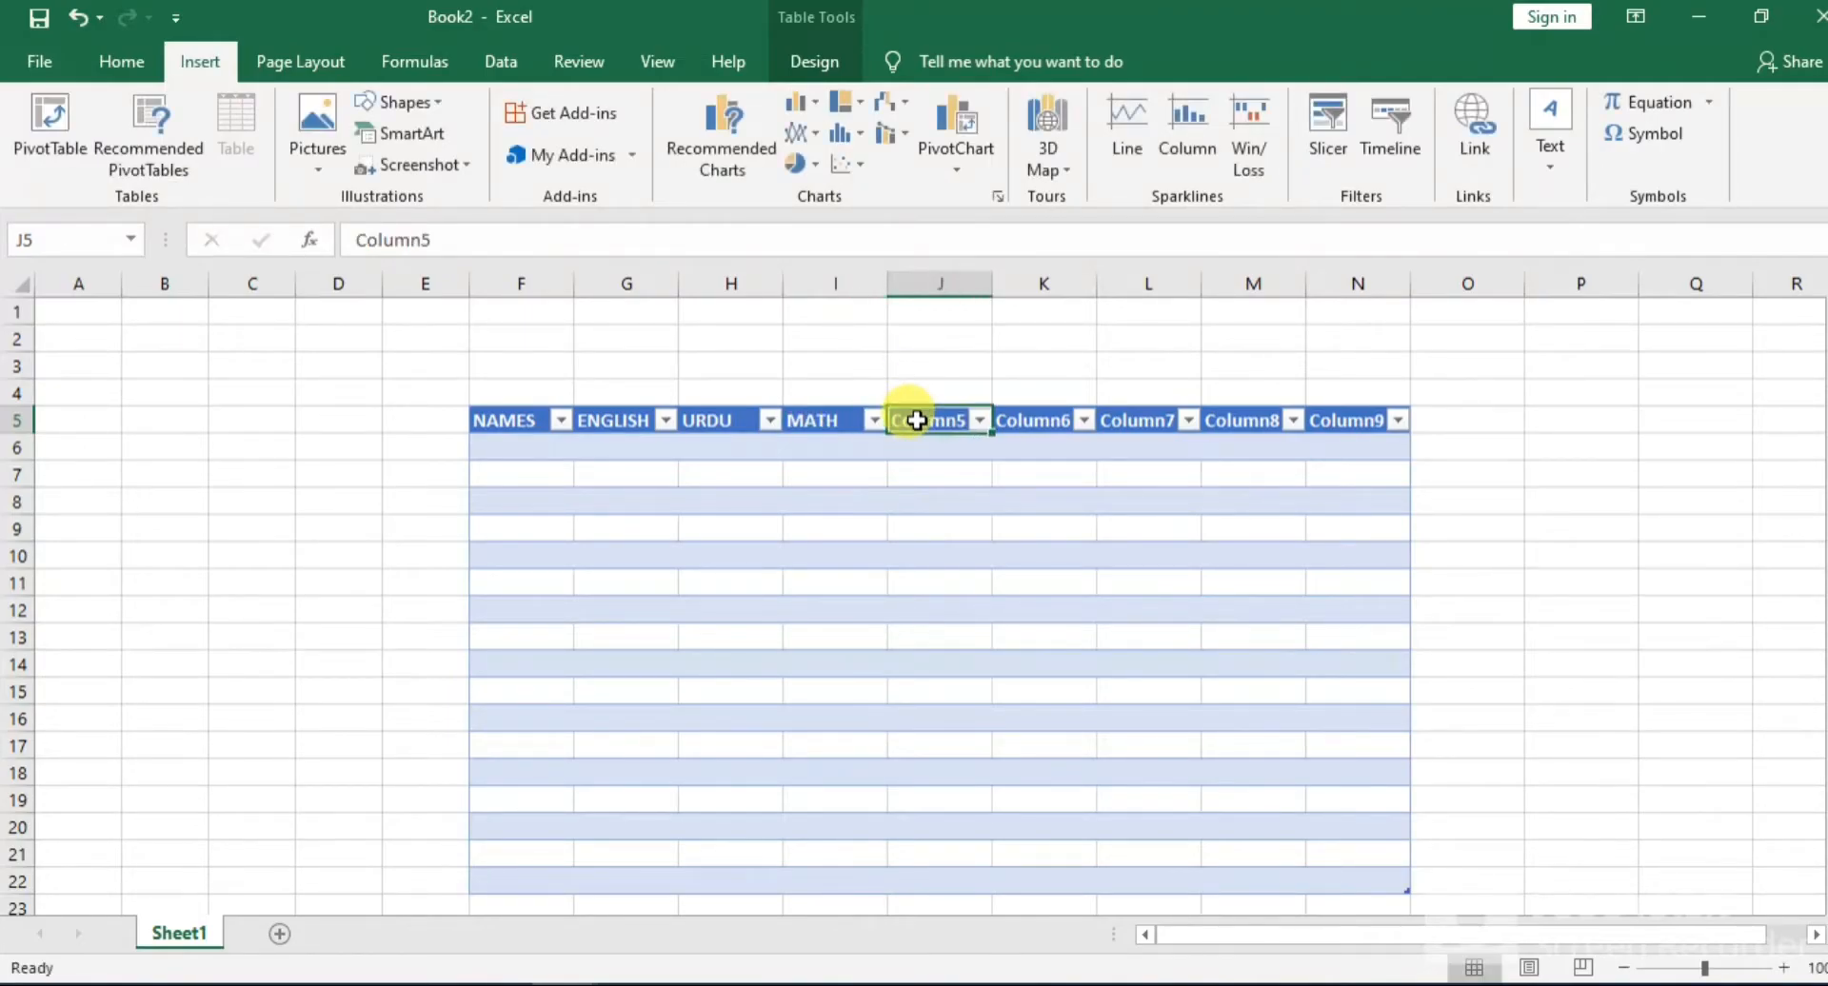
type("PHYSICS")
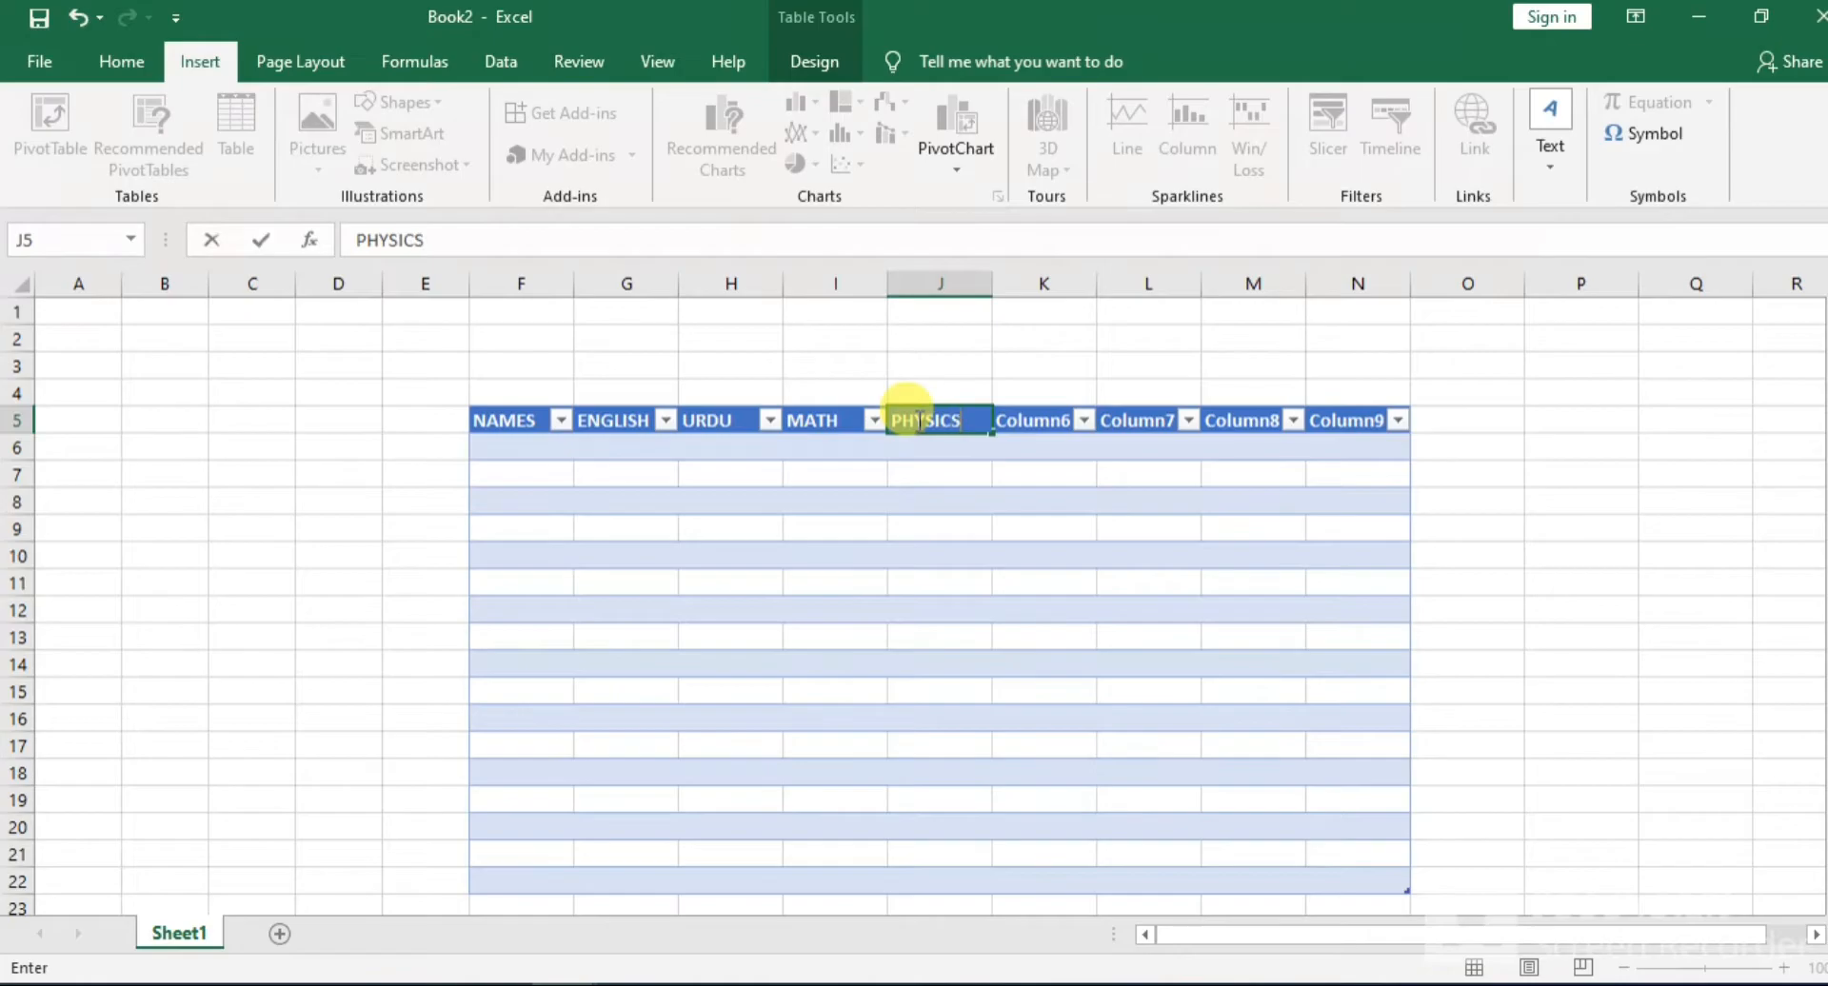
left_click(1041, 424)
type("CHEM")
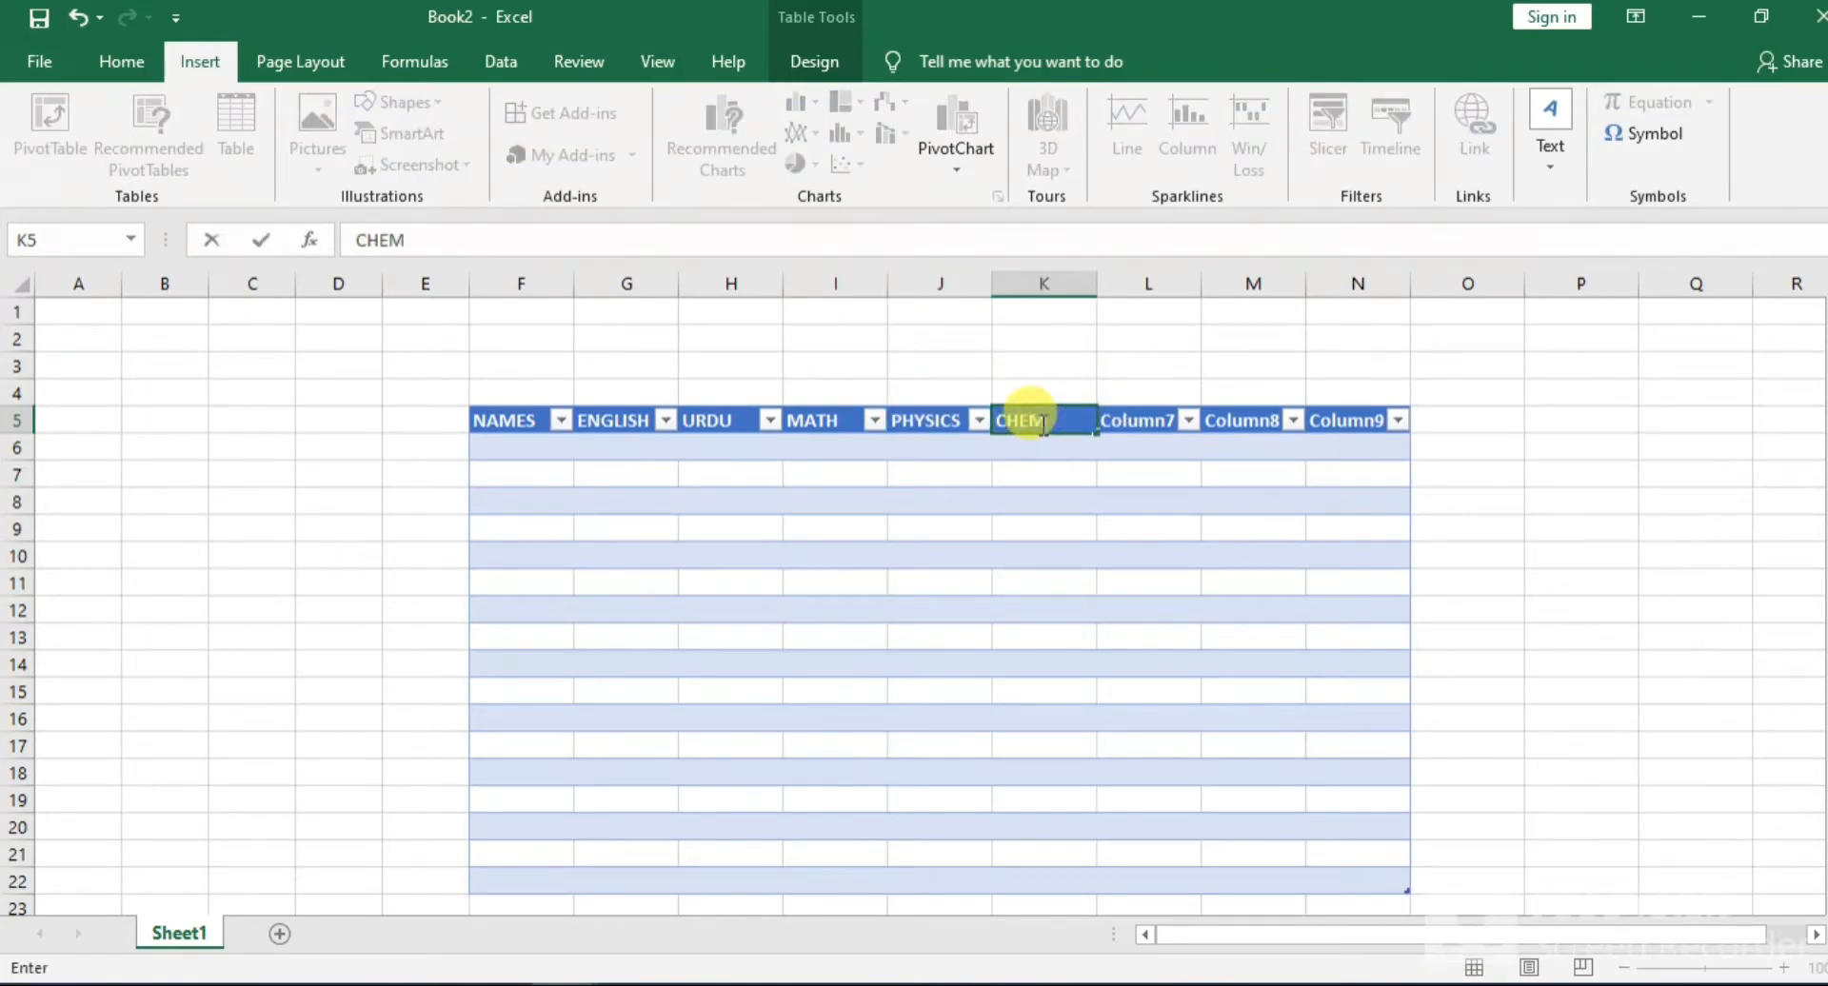
type("ISTRY")
Rename the last three table headers in L5:N5 as OBT MARKS, PER% and REMARKS
left_click(1134, 425)
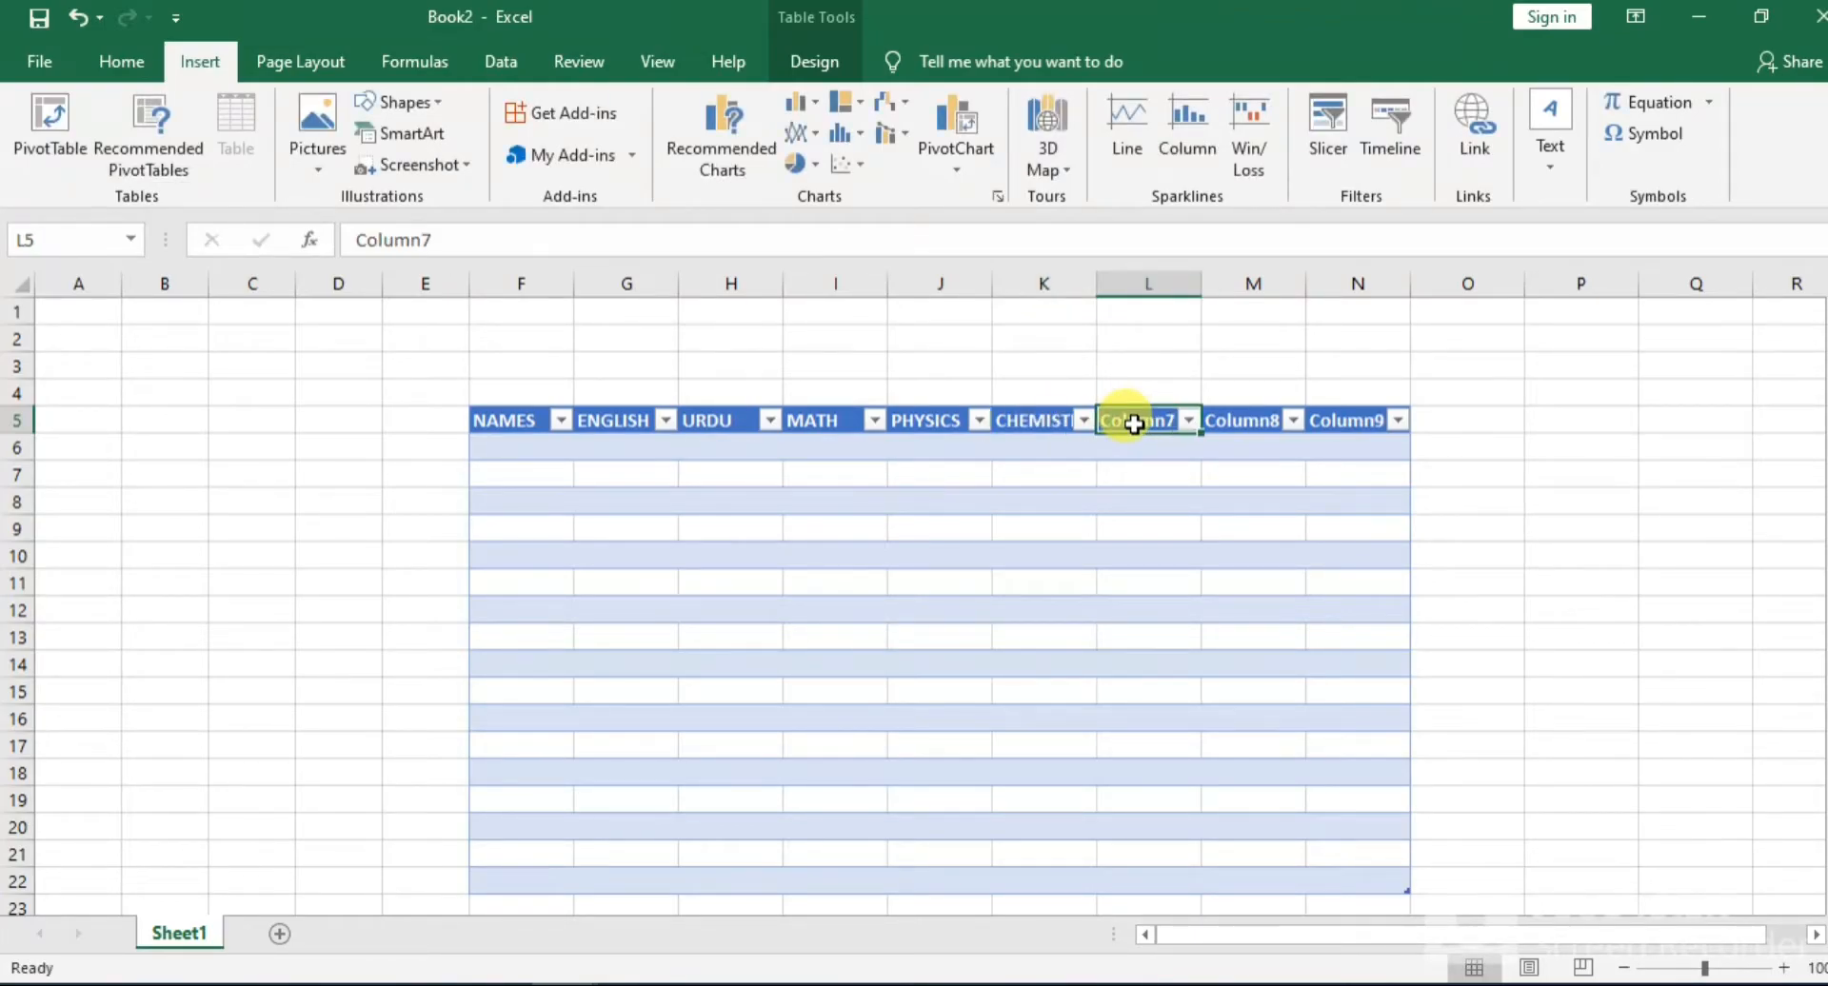
type("OBT")
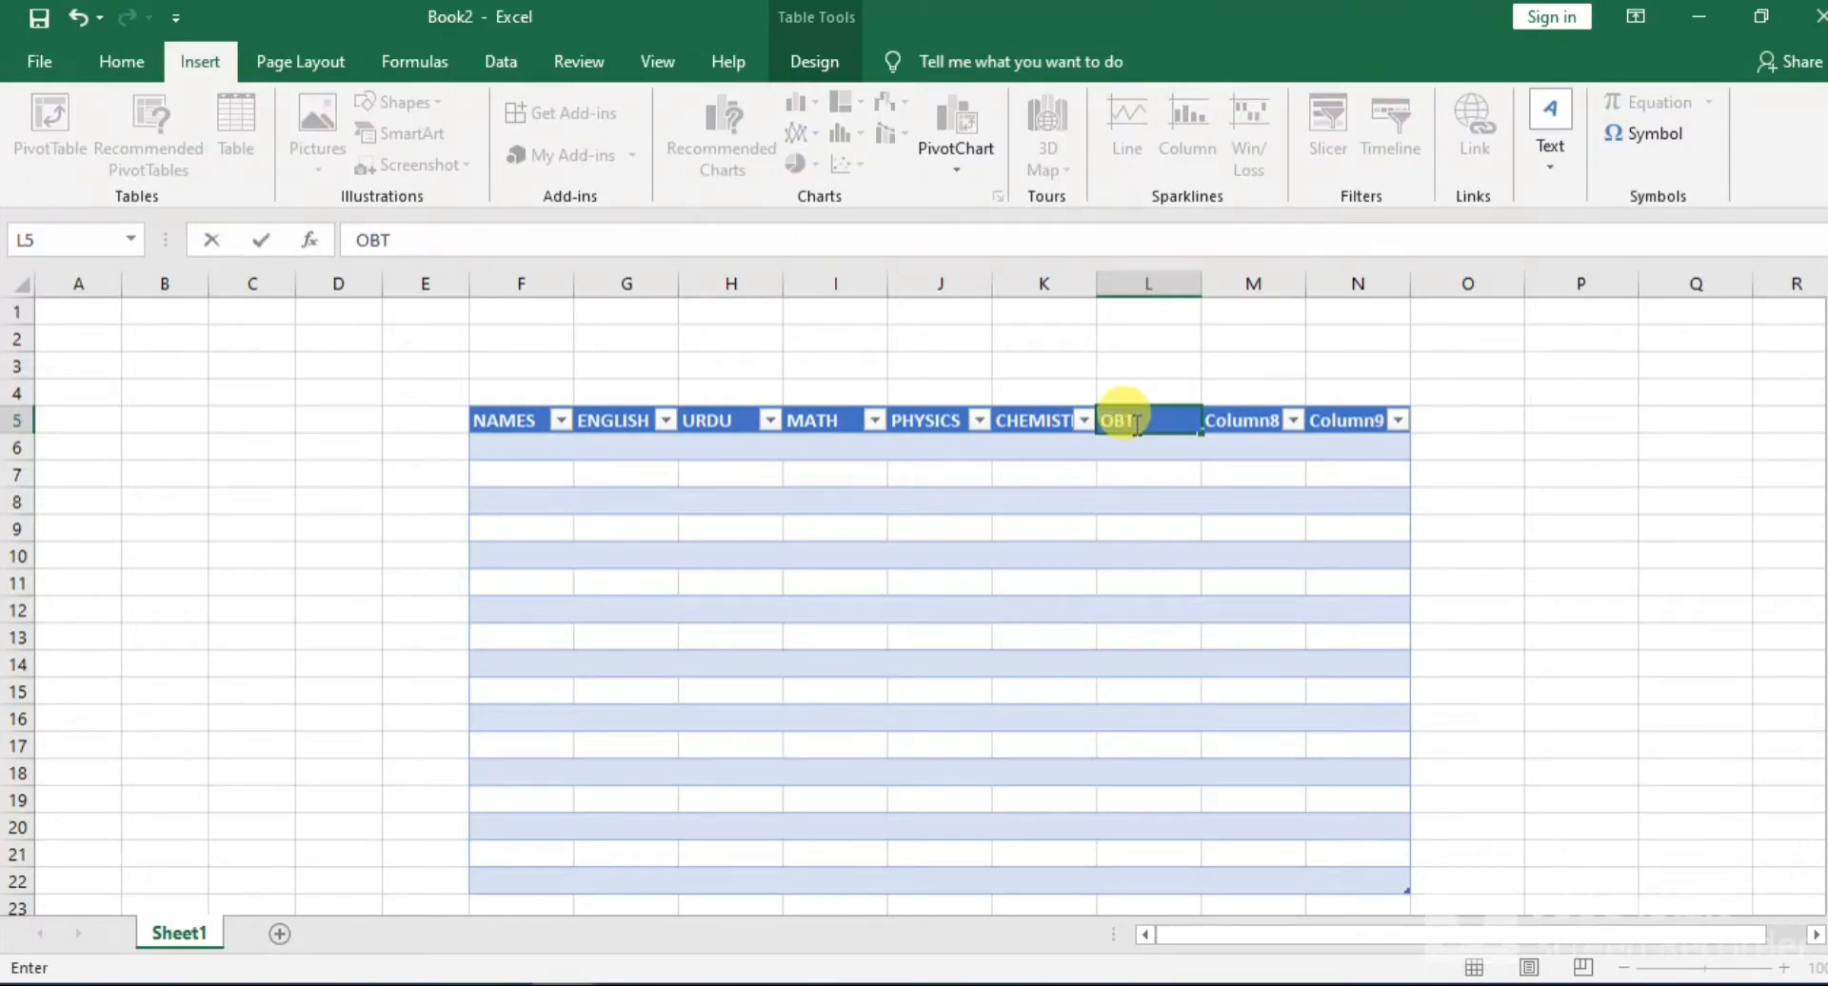
type(" MARKS")
left_click(1244, 431)
type("PER")
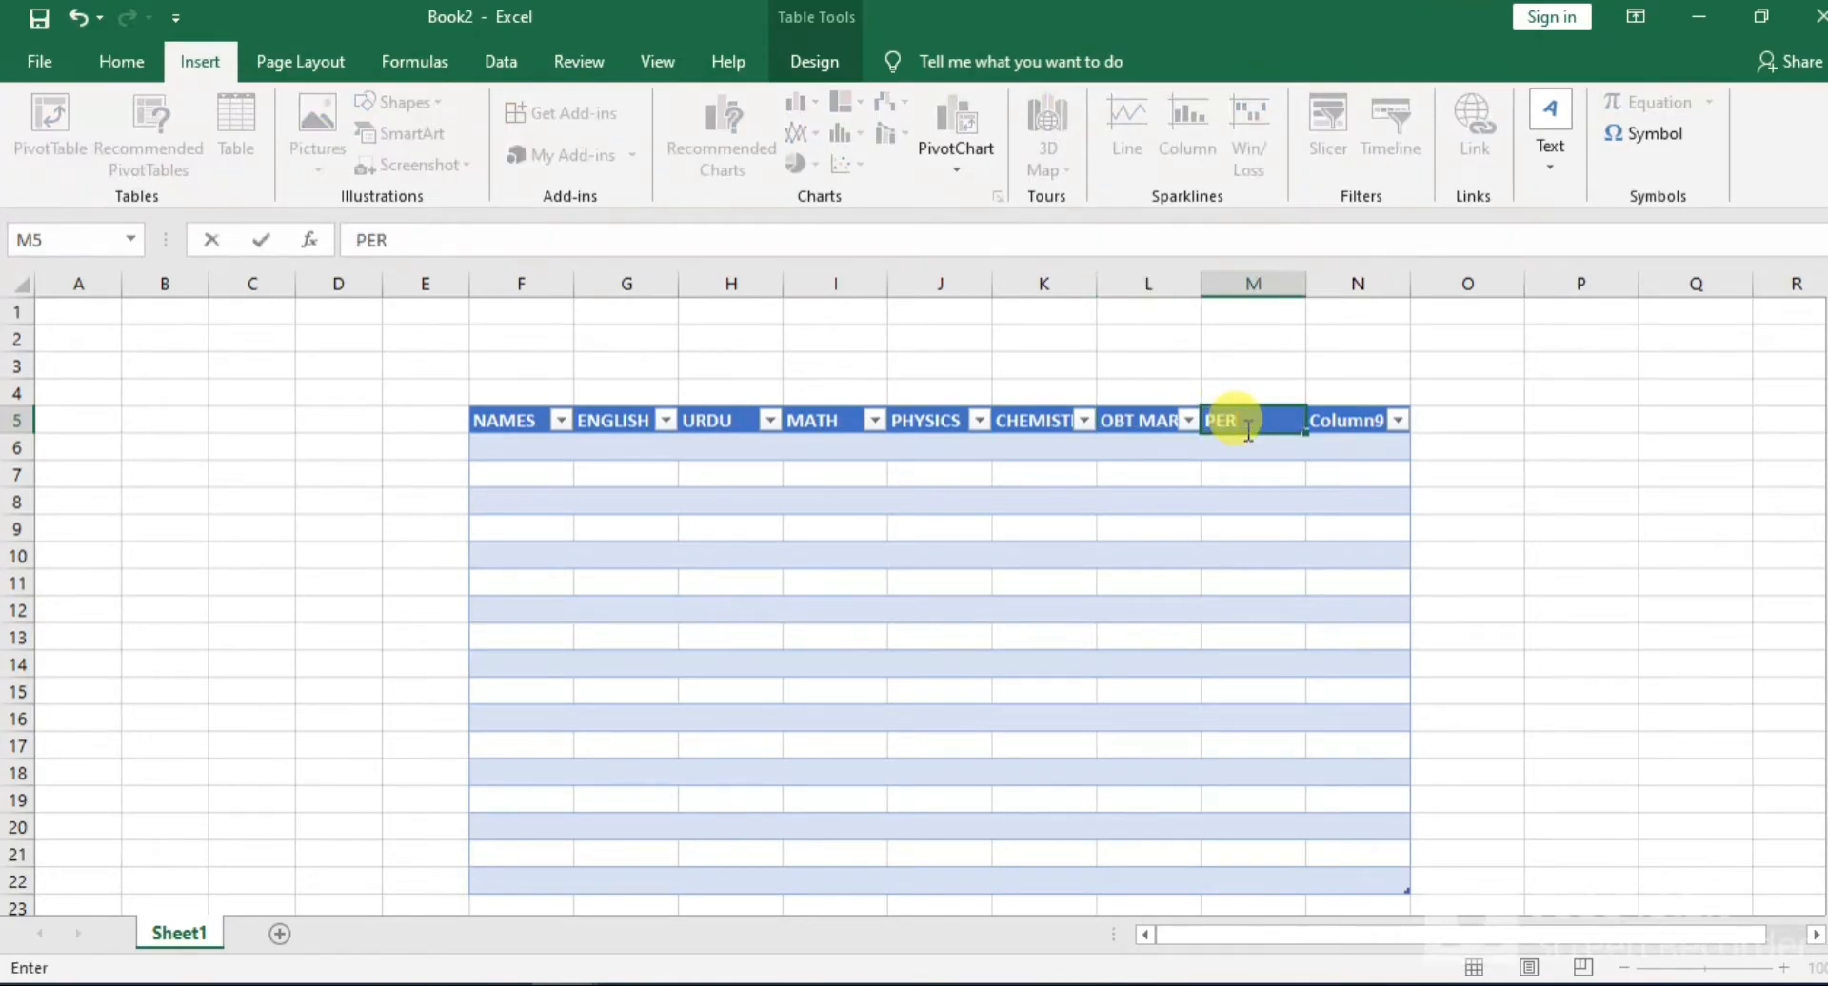
type("%")
left_click(1370, 420)
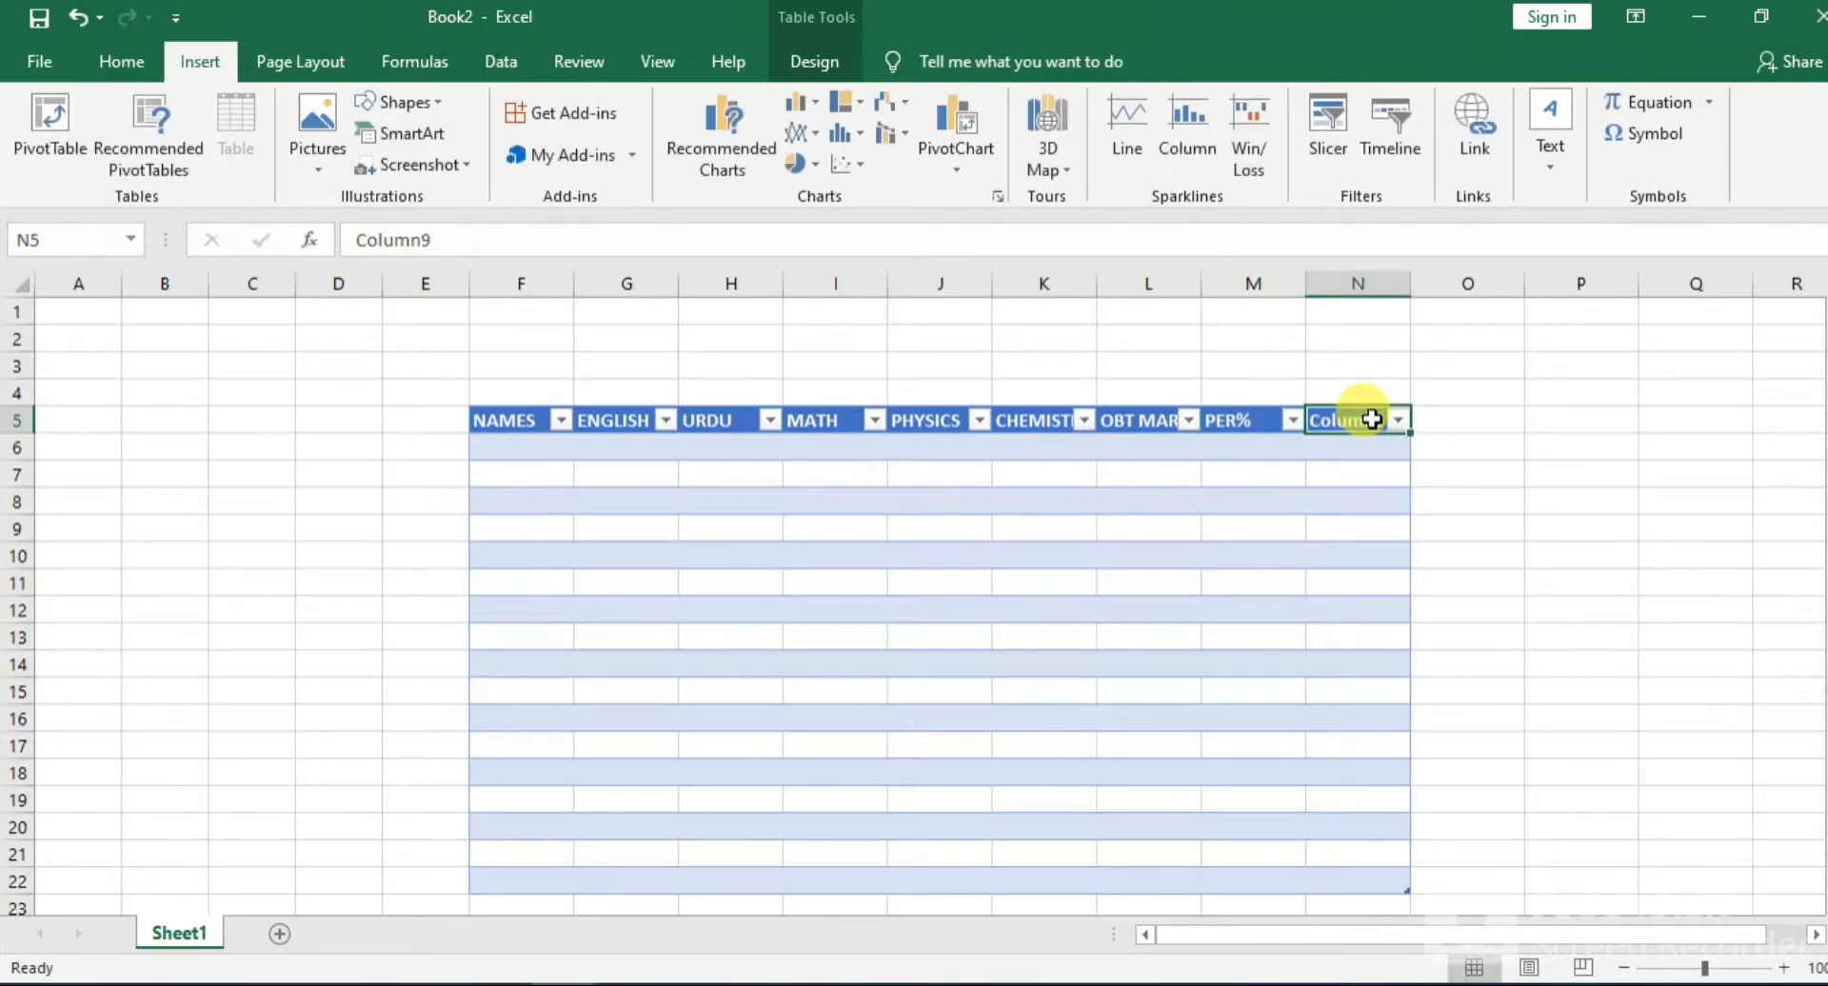
type("REMARKS")
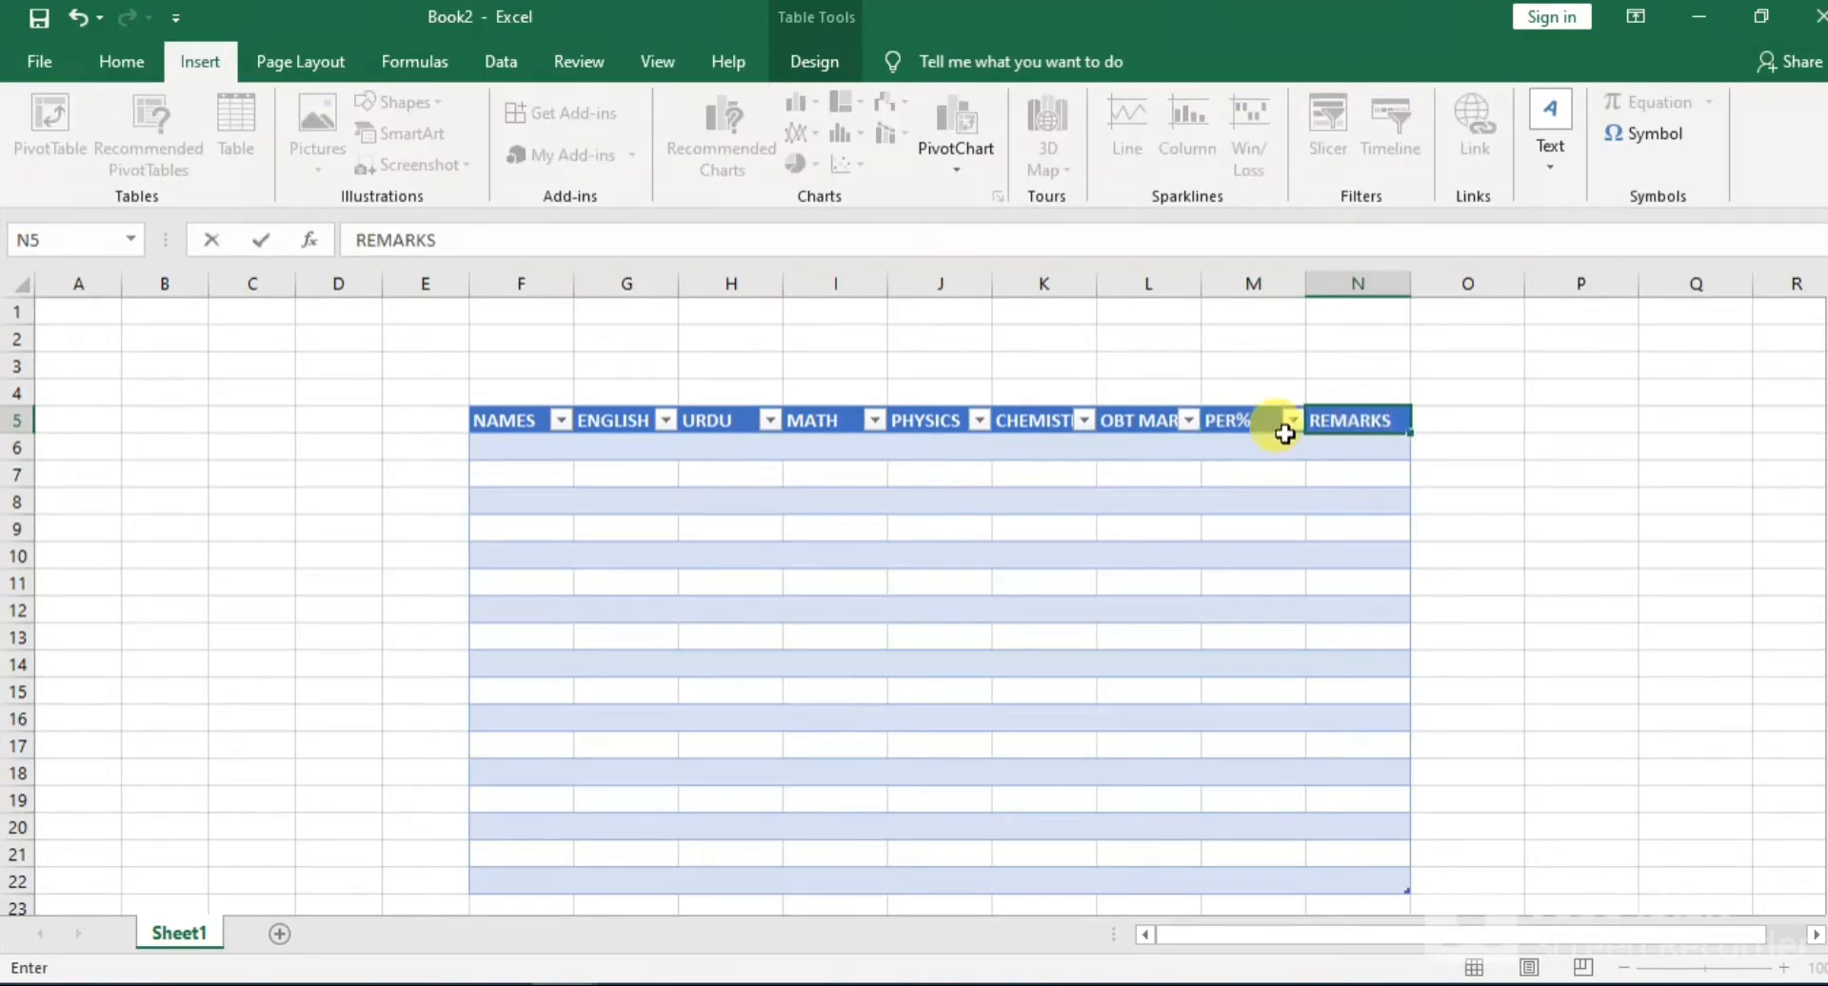
left_click(833, 608)
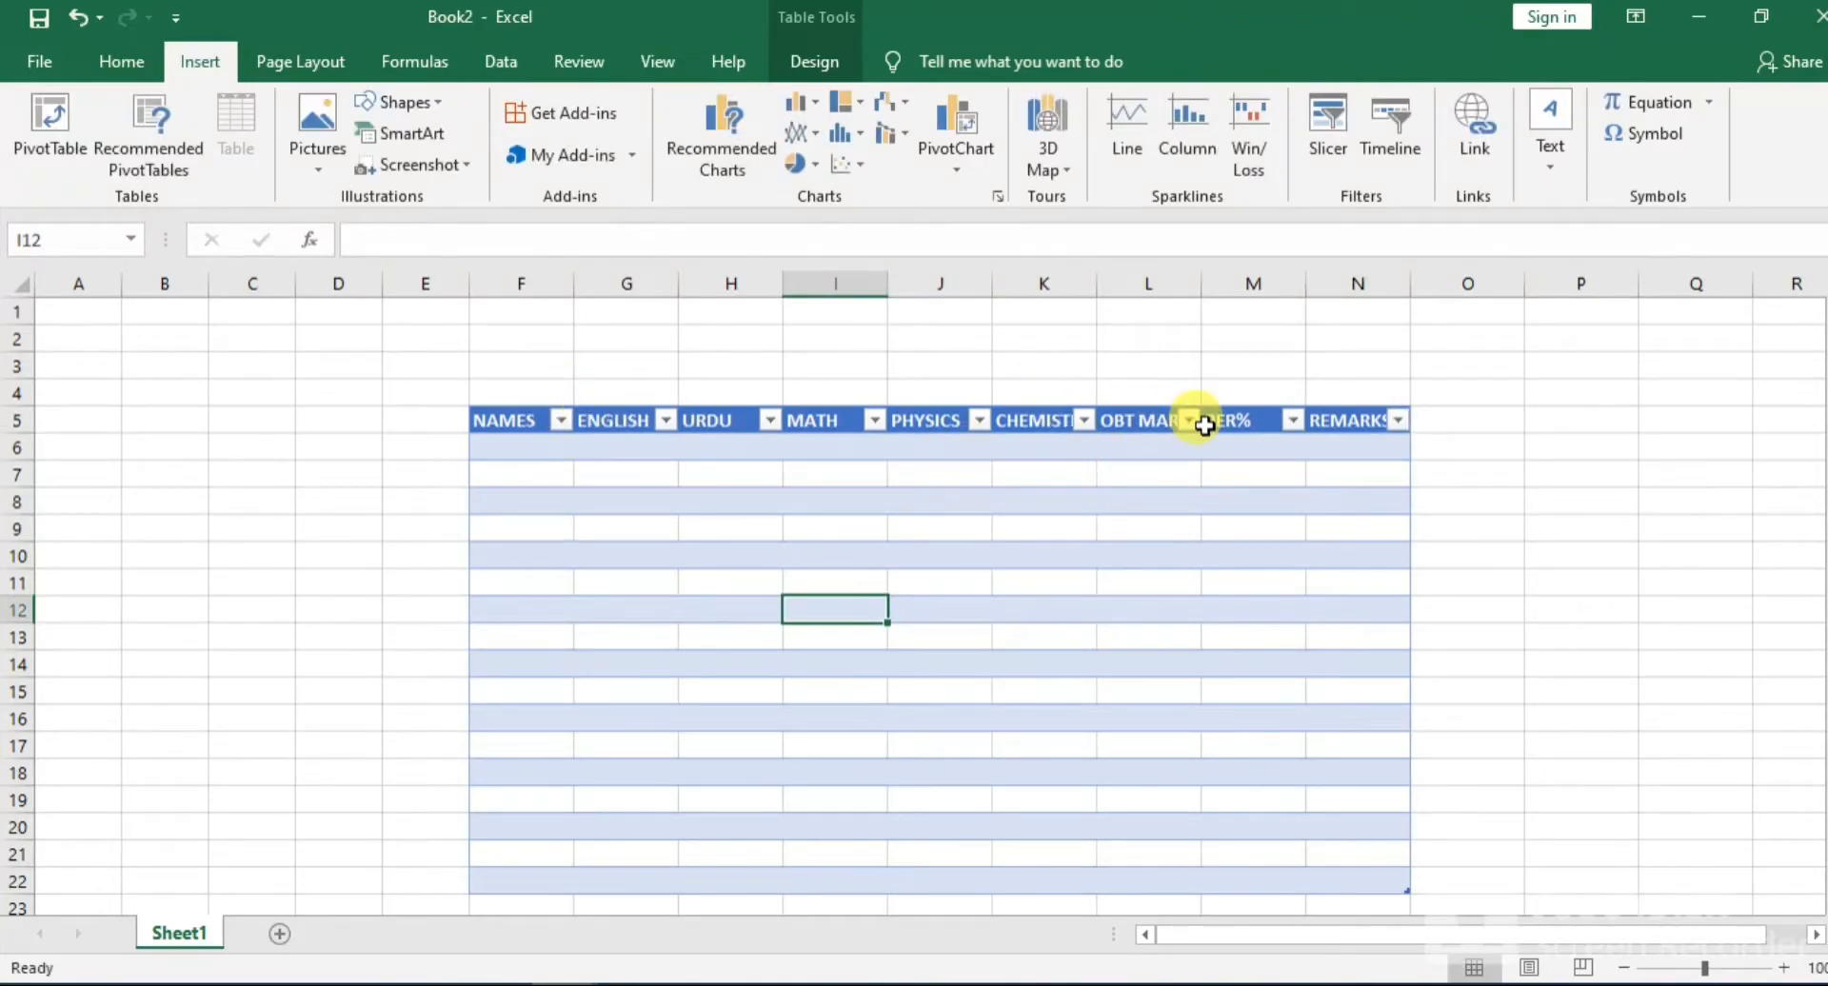
Replace the chemistry column's header in K5 with the abbreviation CHEM
left_click(1054, 423)
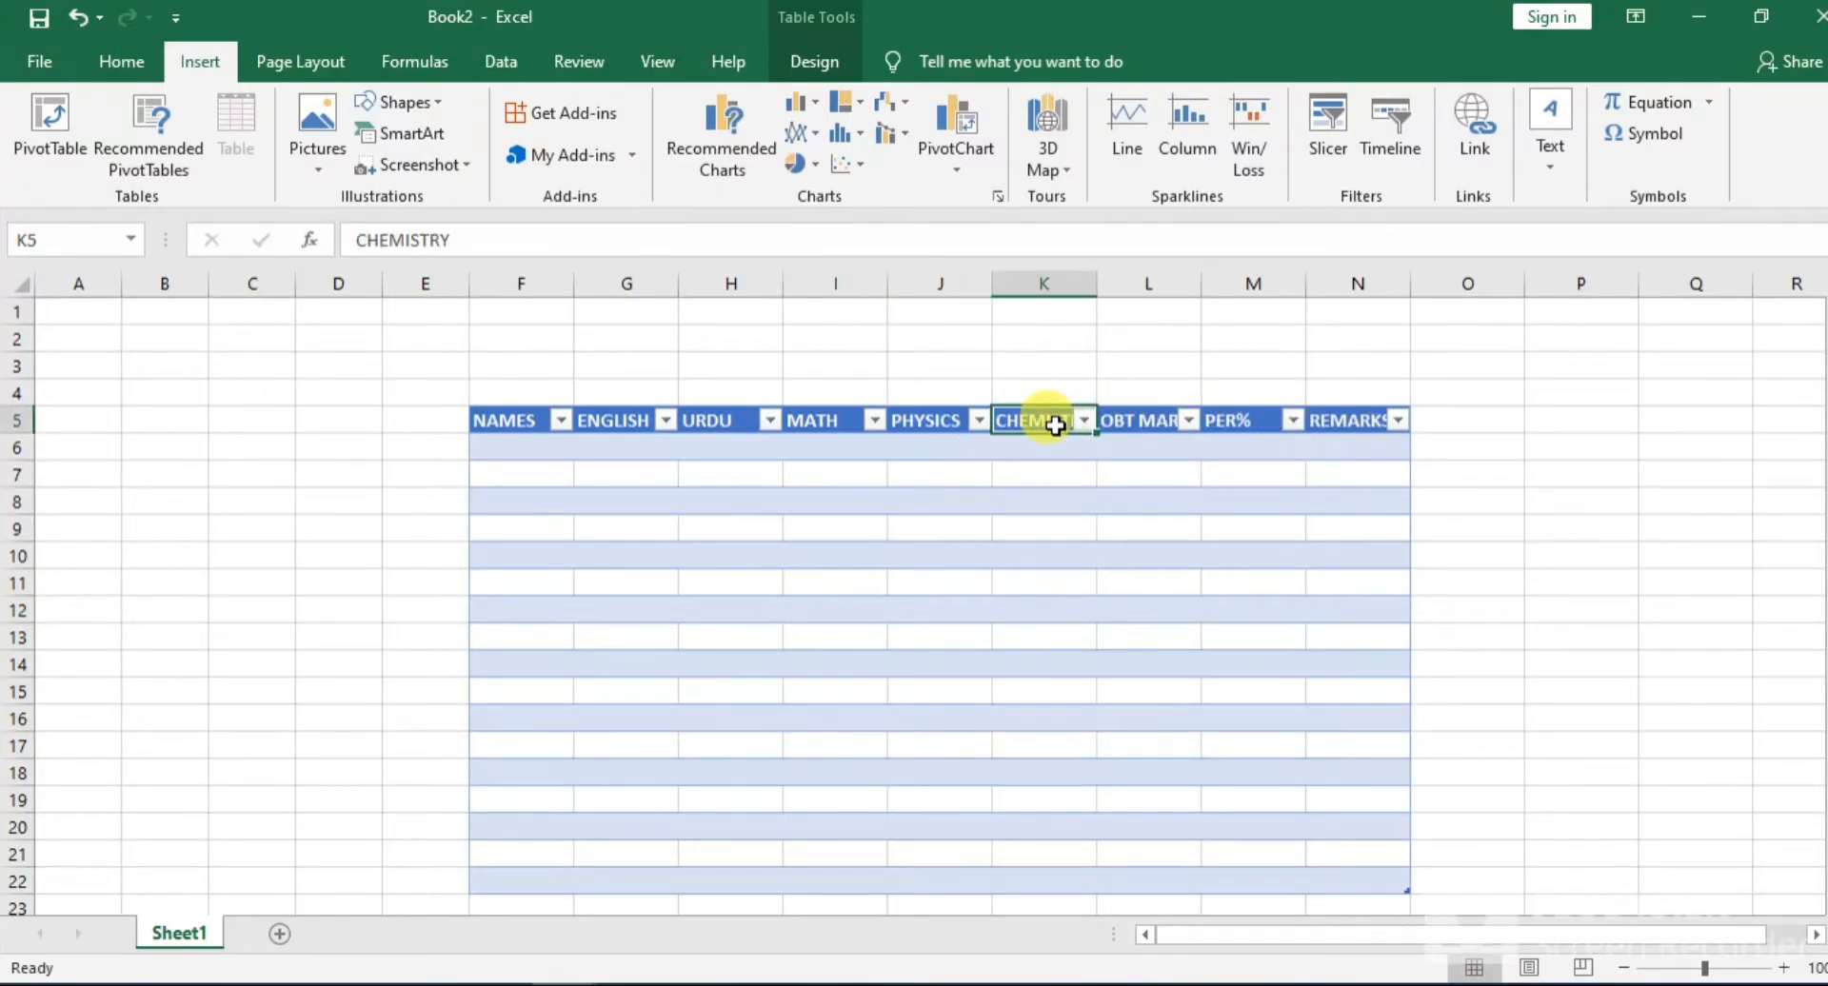
key("BackSpace")
type("CHEM")
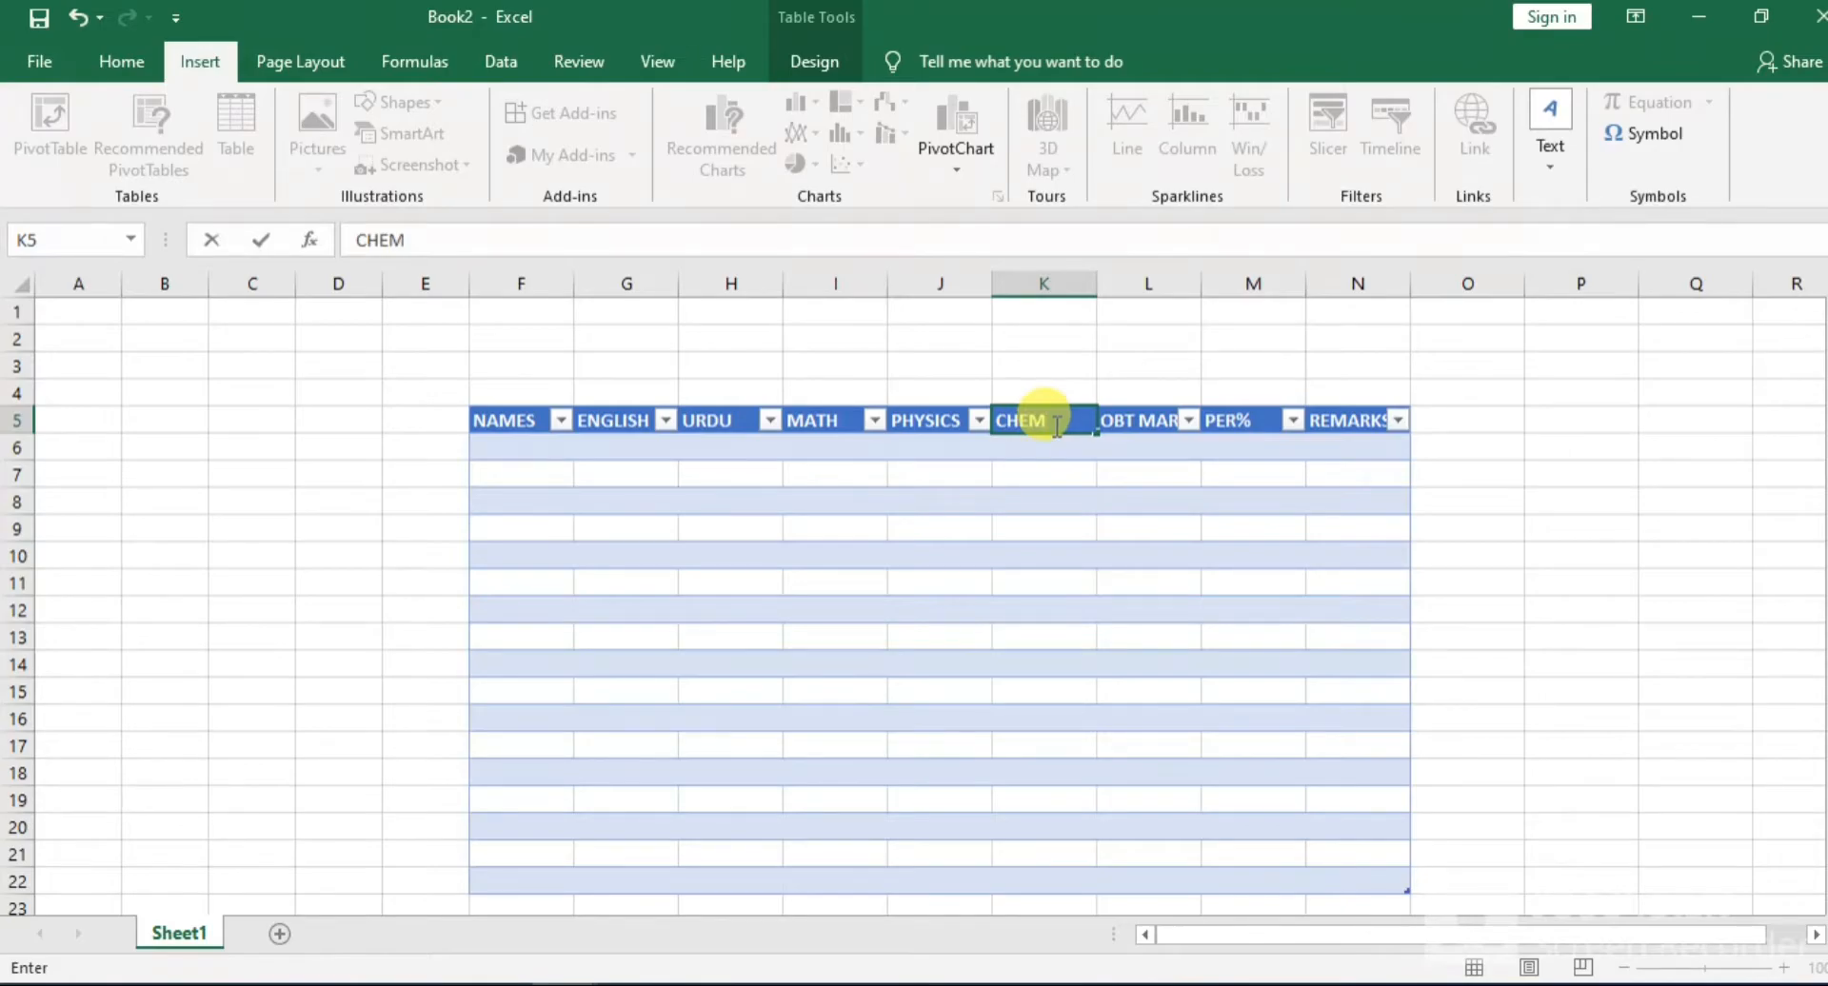
Enter three students' first names in F7:F9 of the NAMES column, leaving F6 empty
left_click(505, 442)
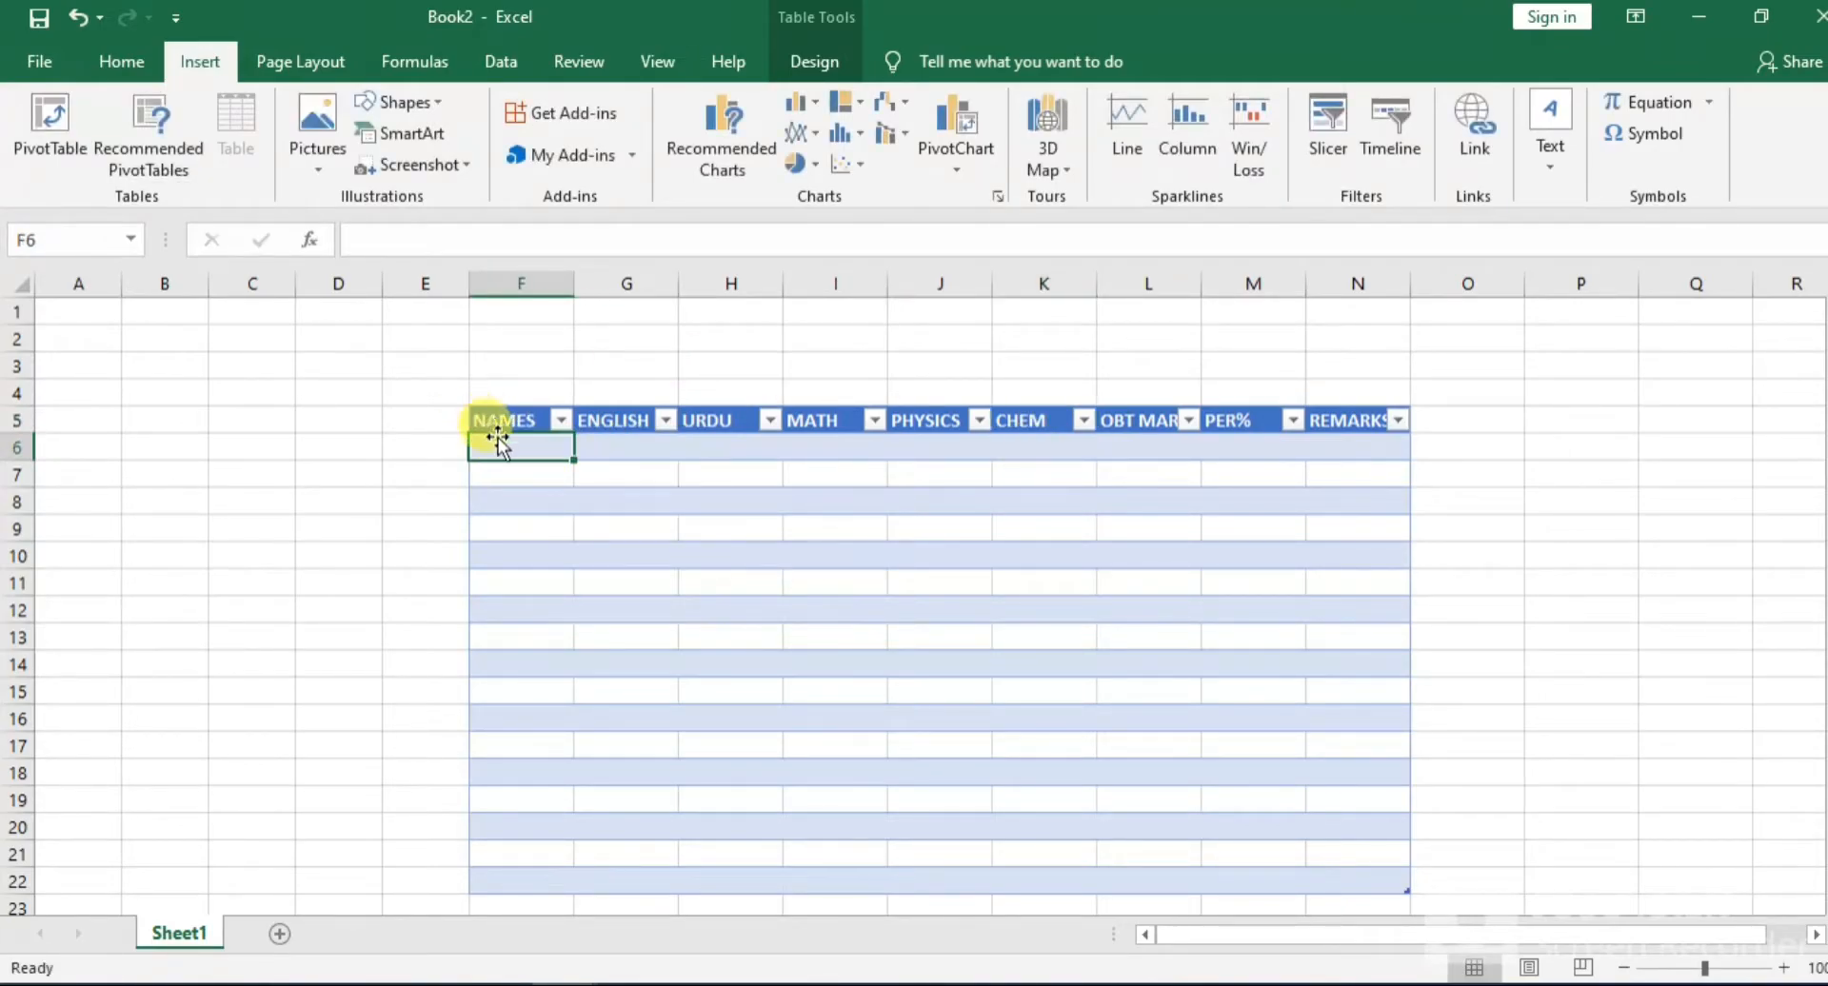
left_click(522, 476)
type("AKASH")
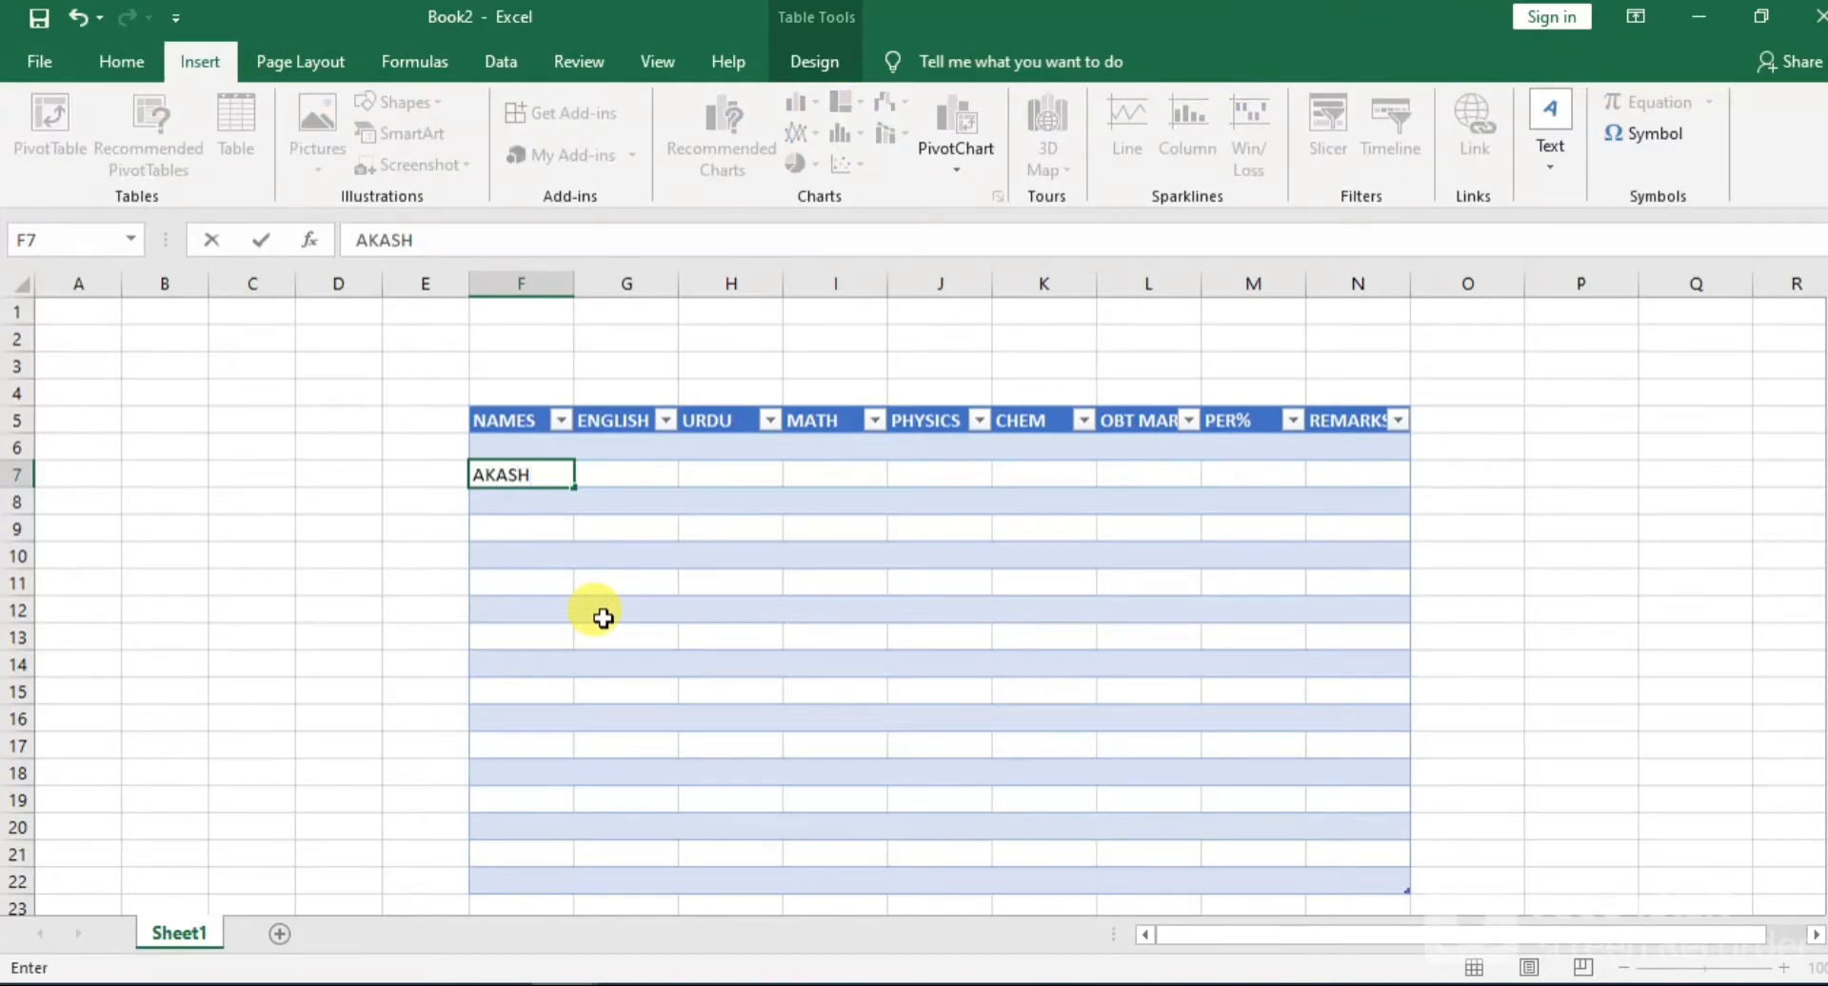
left_click(473, 502)
type("ALI")
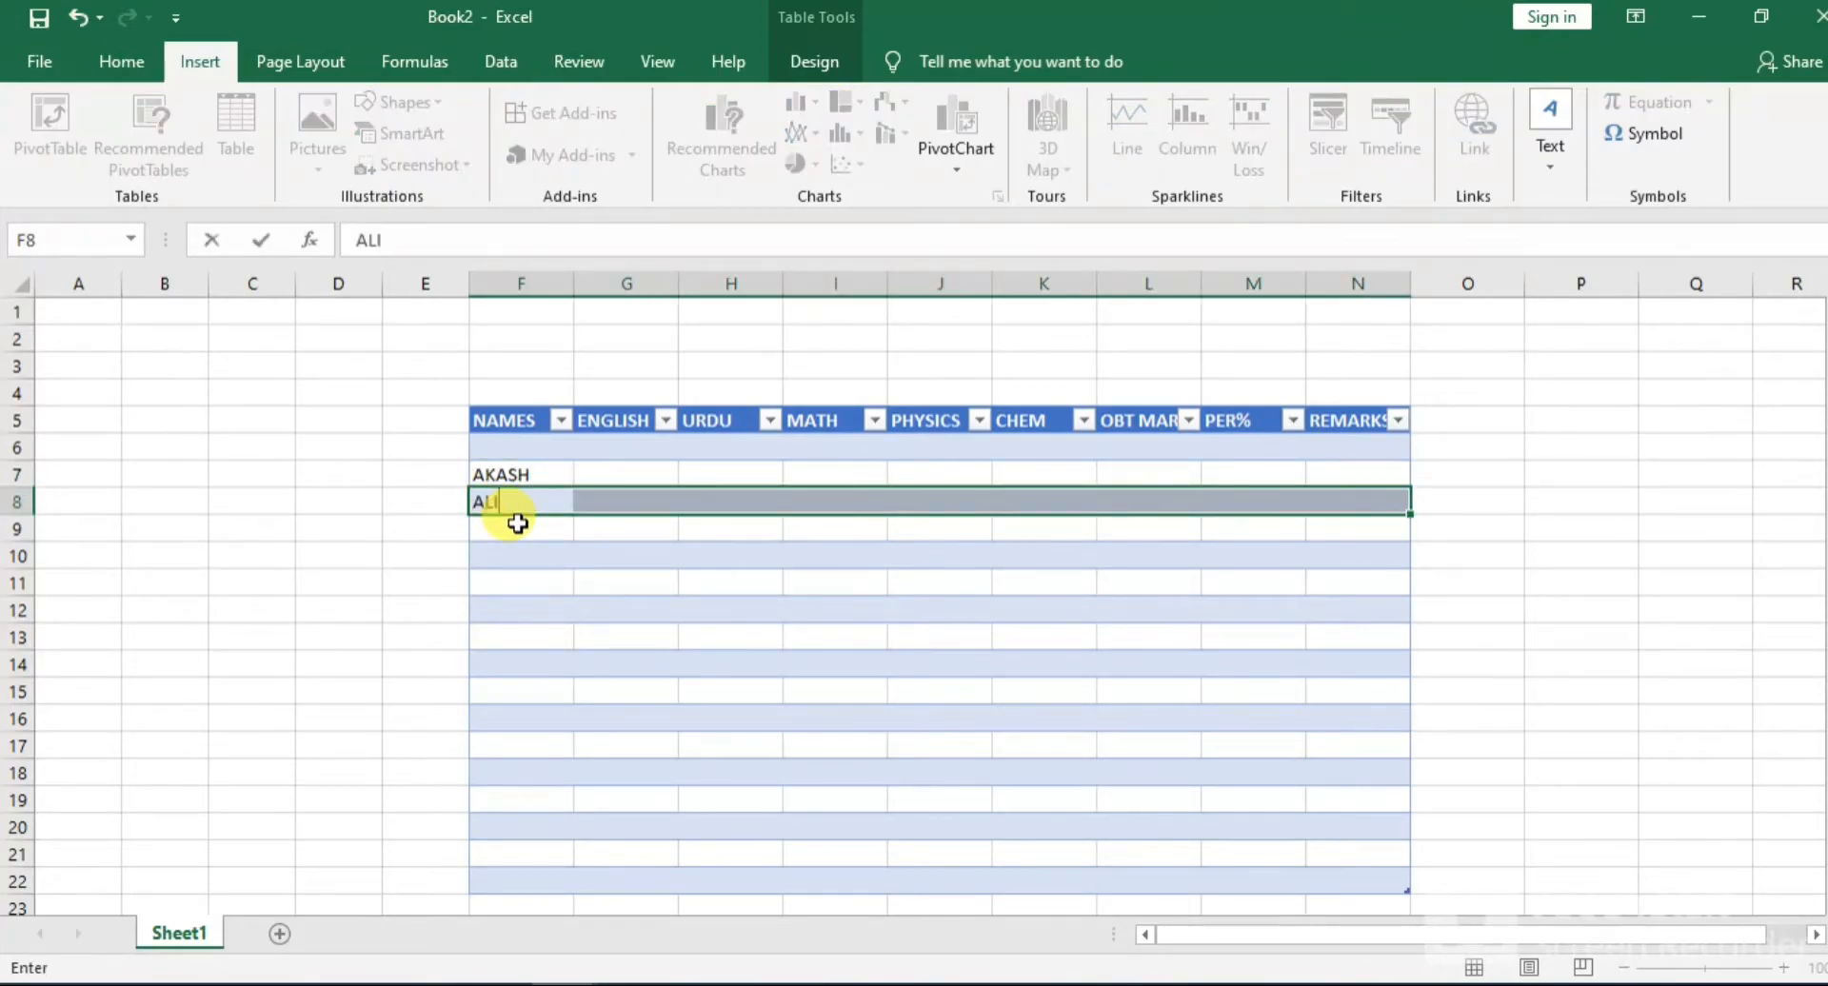
left_click(517, 523)
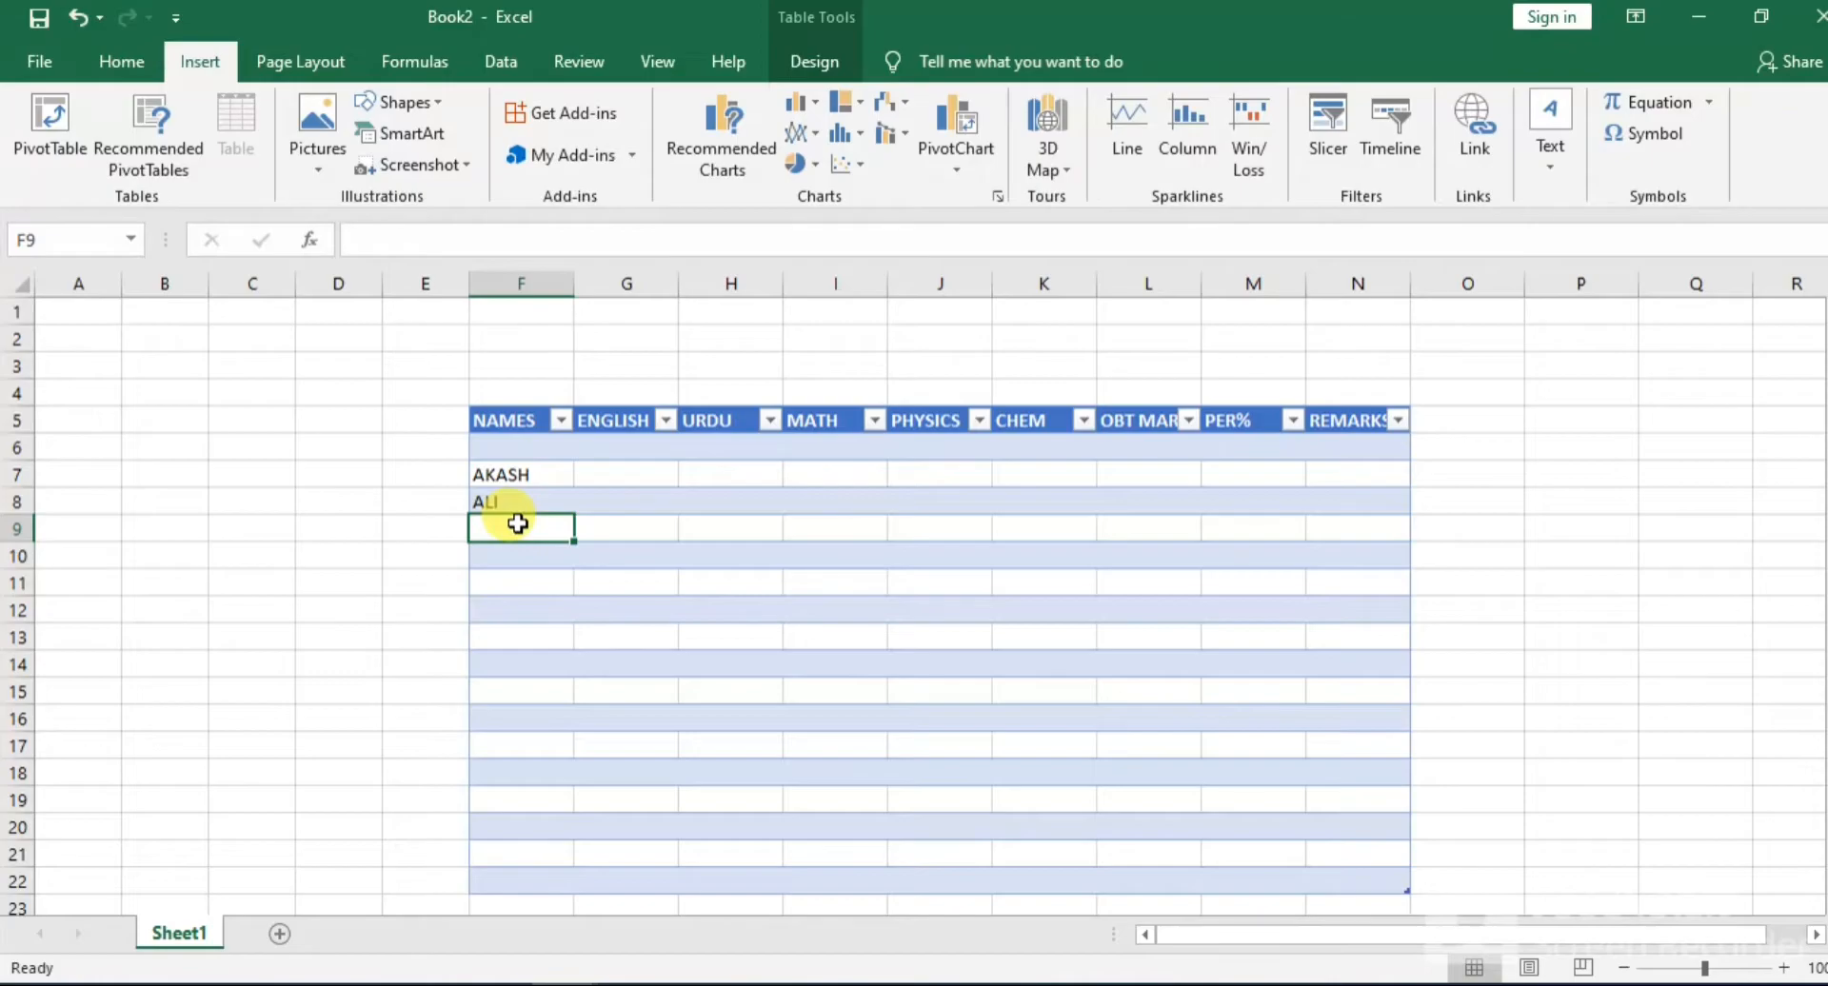
type("ASIA")
key("Return")
Enter four more students' first names in F10:F13 of the NAMES column
type("N")
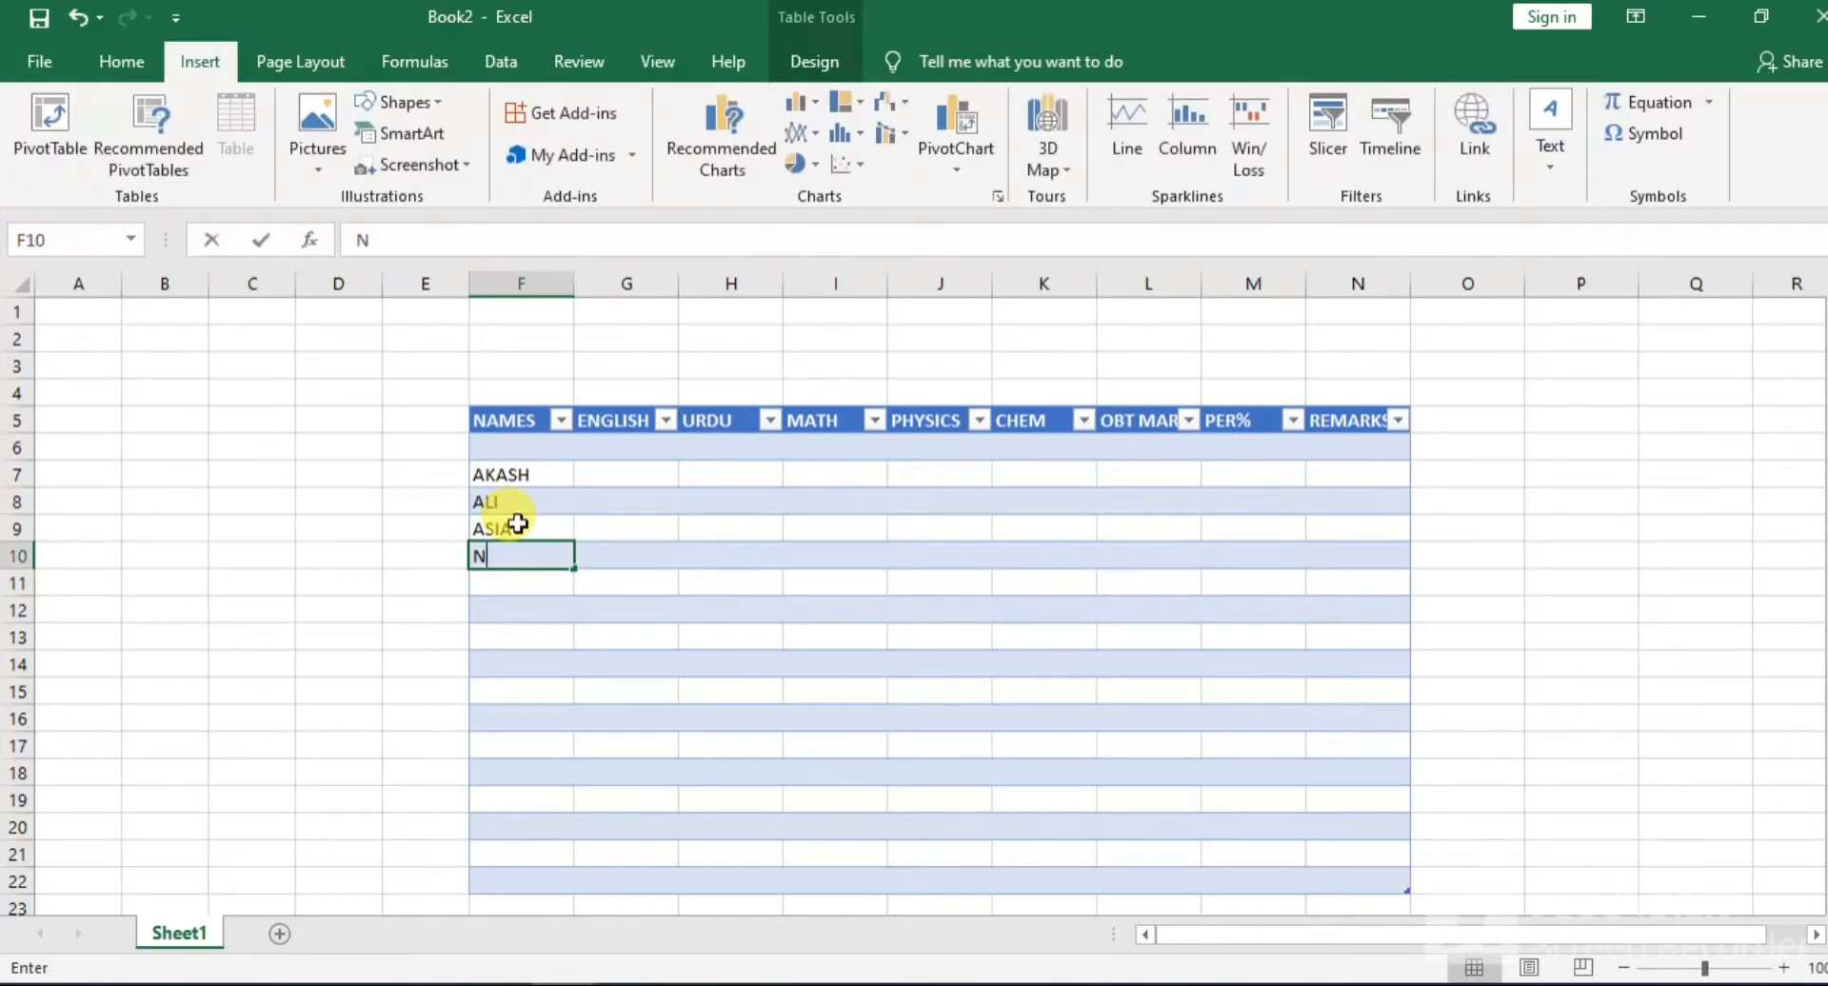
type("IMRA")
key("Return")
type("ZAINAB")
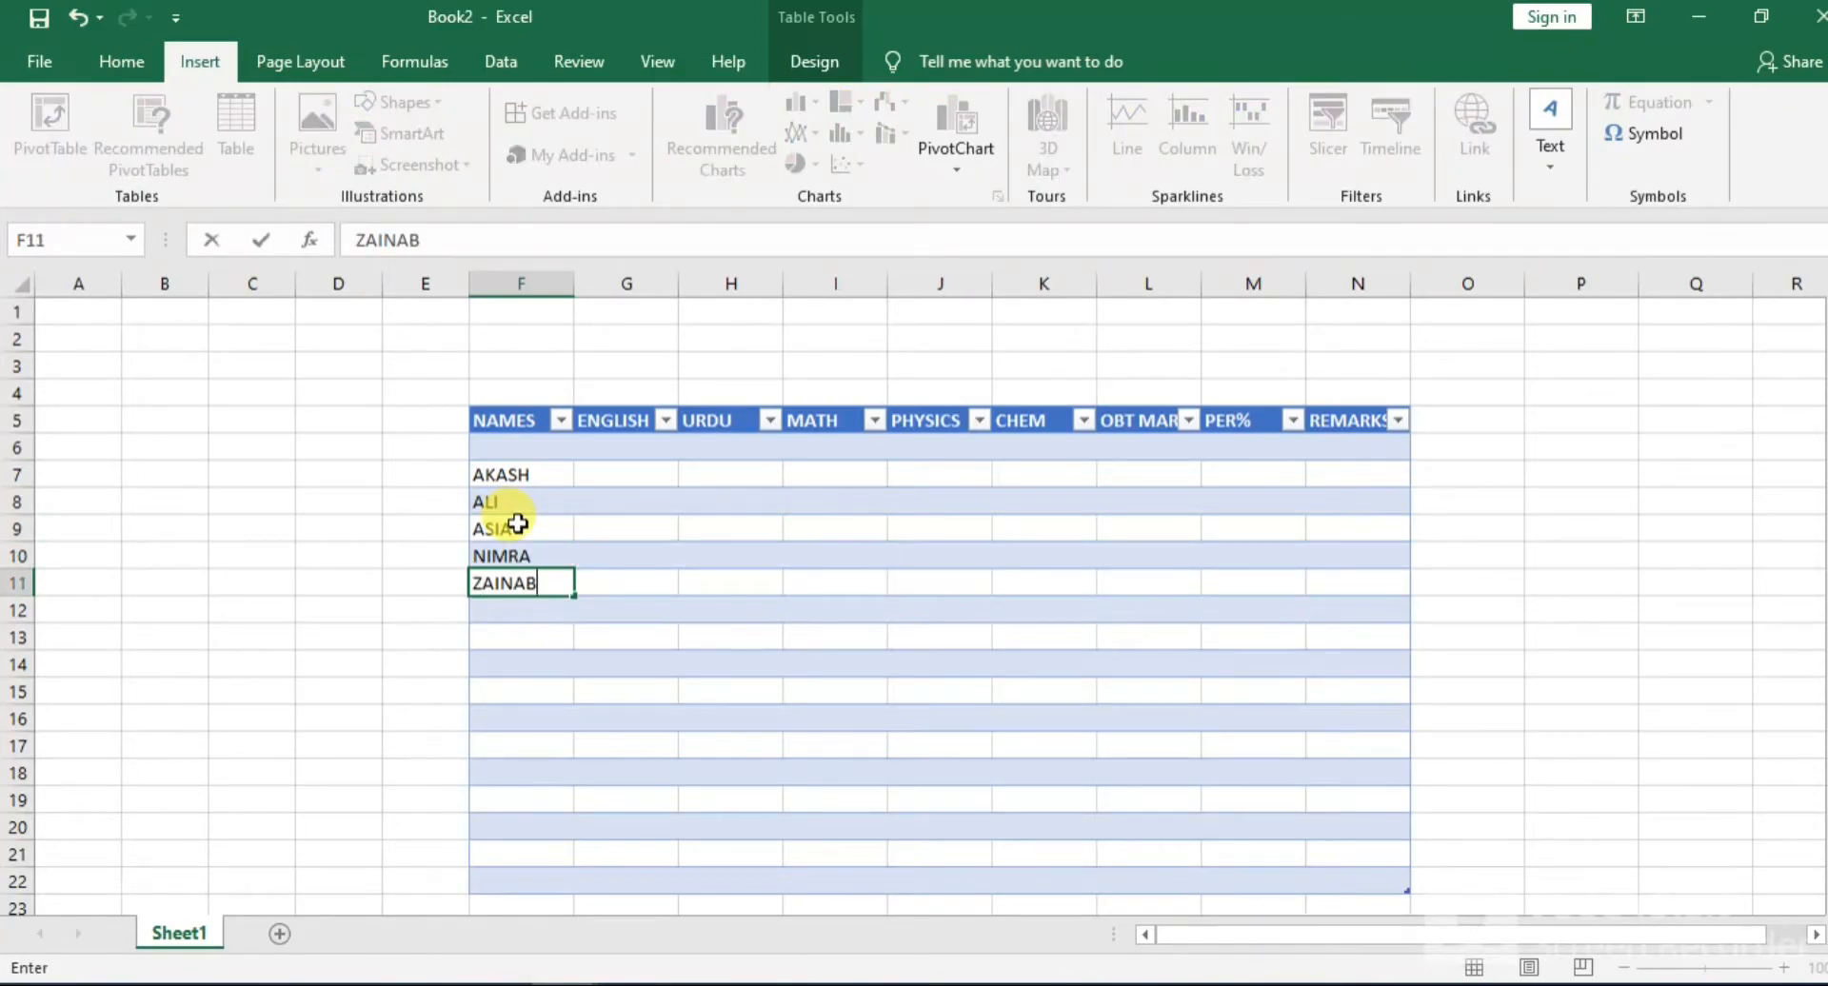
key("Return")
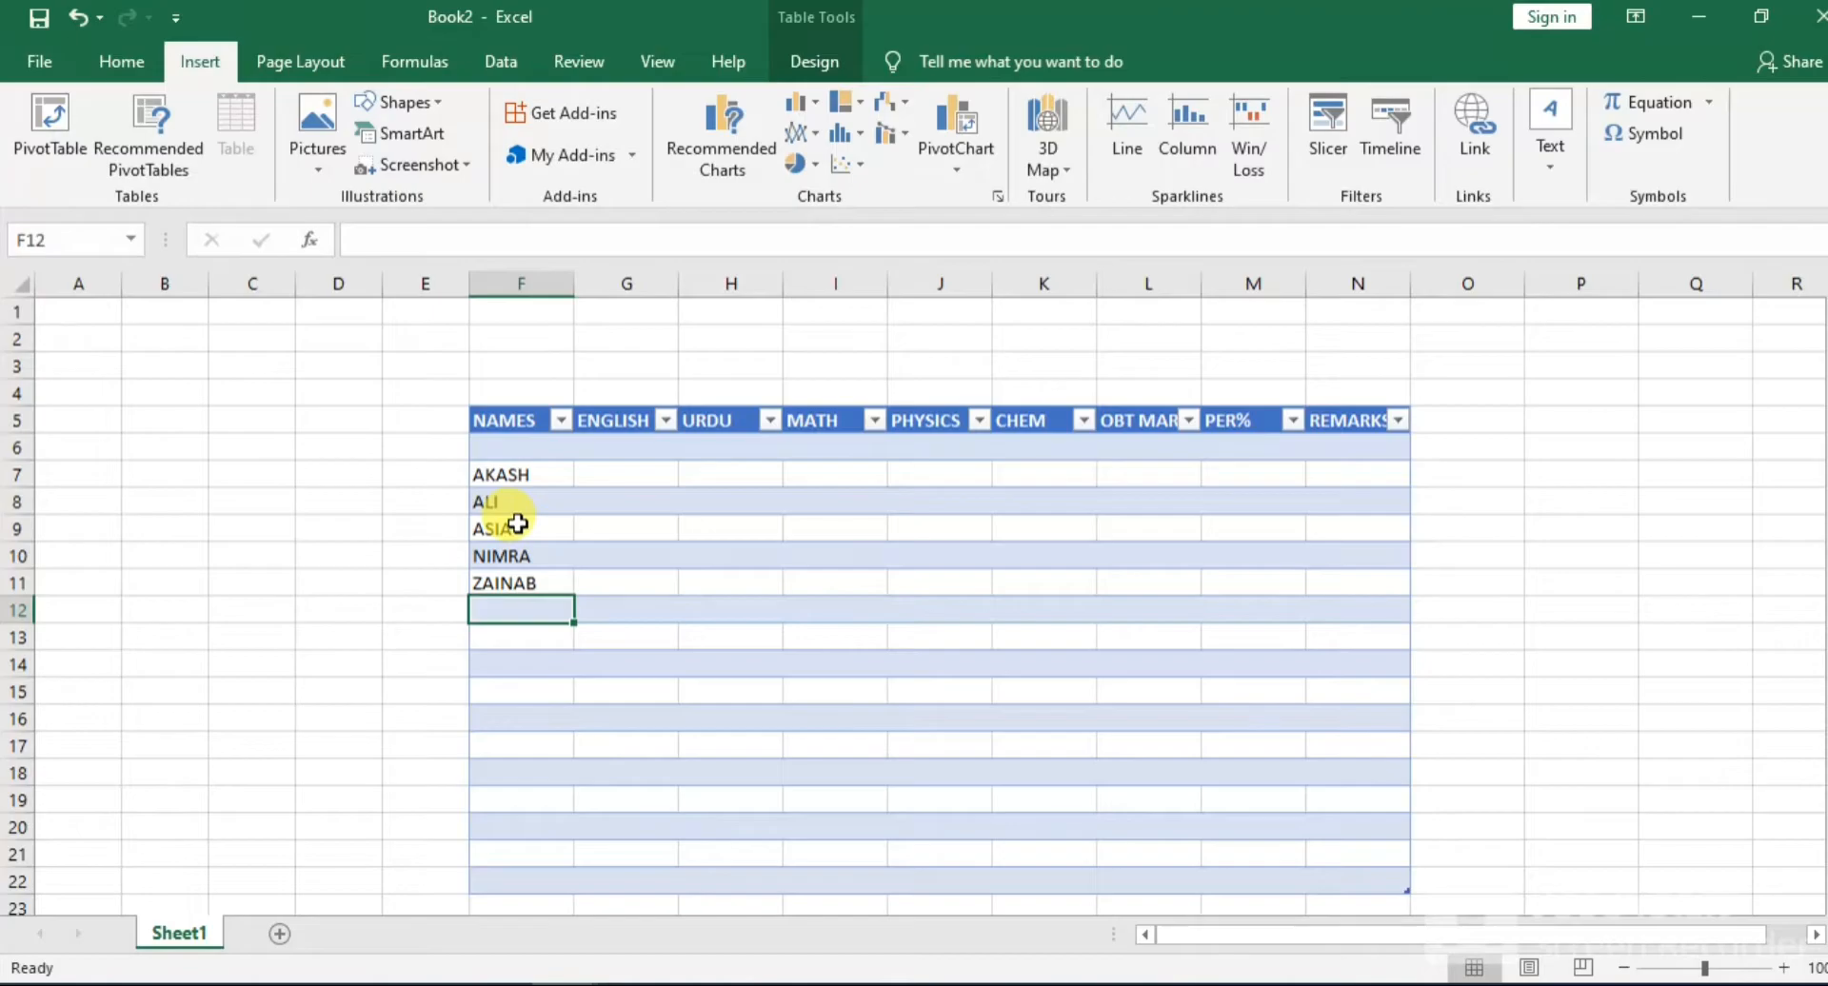
type("BASIT")
key("Return")
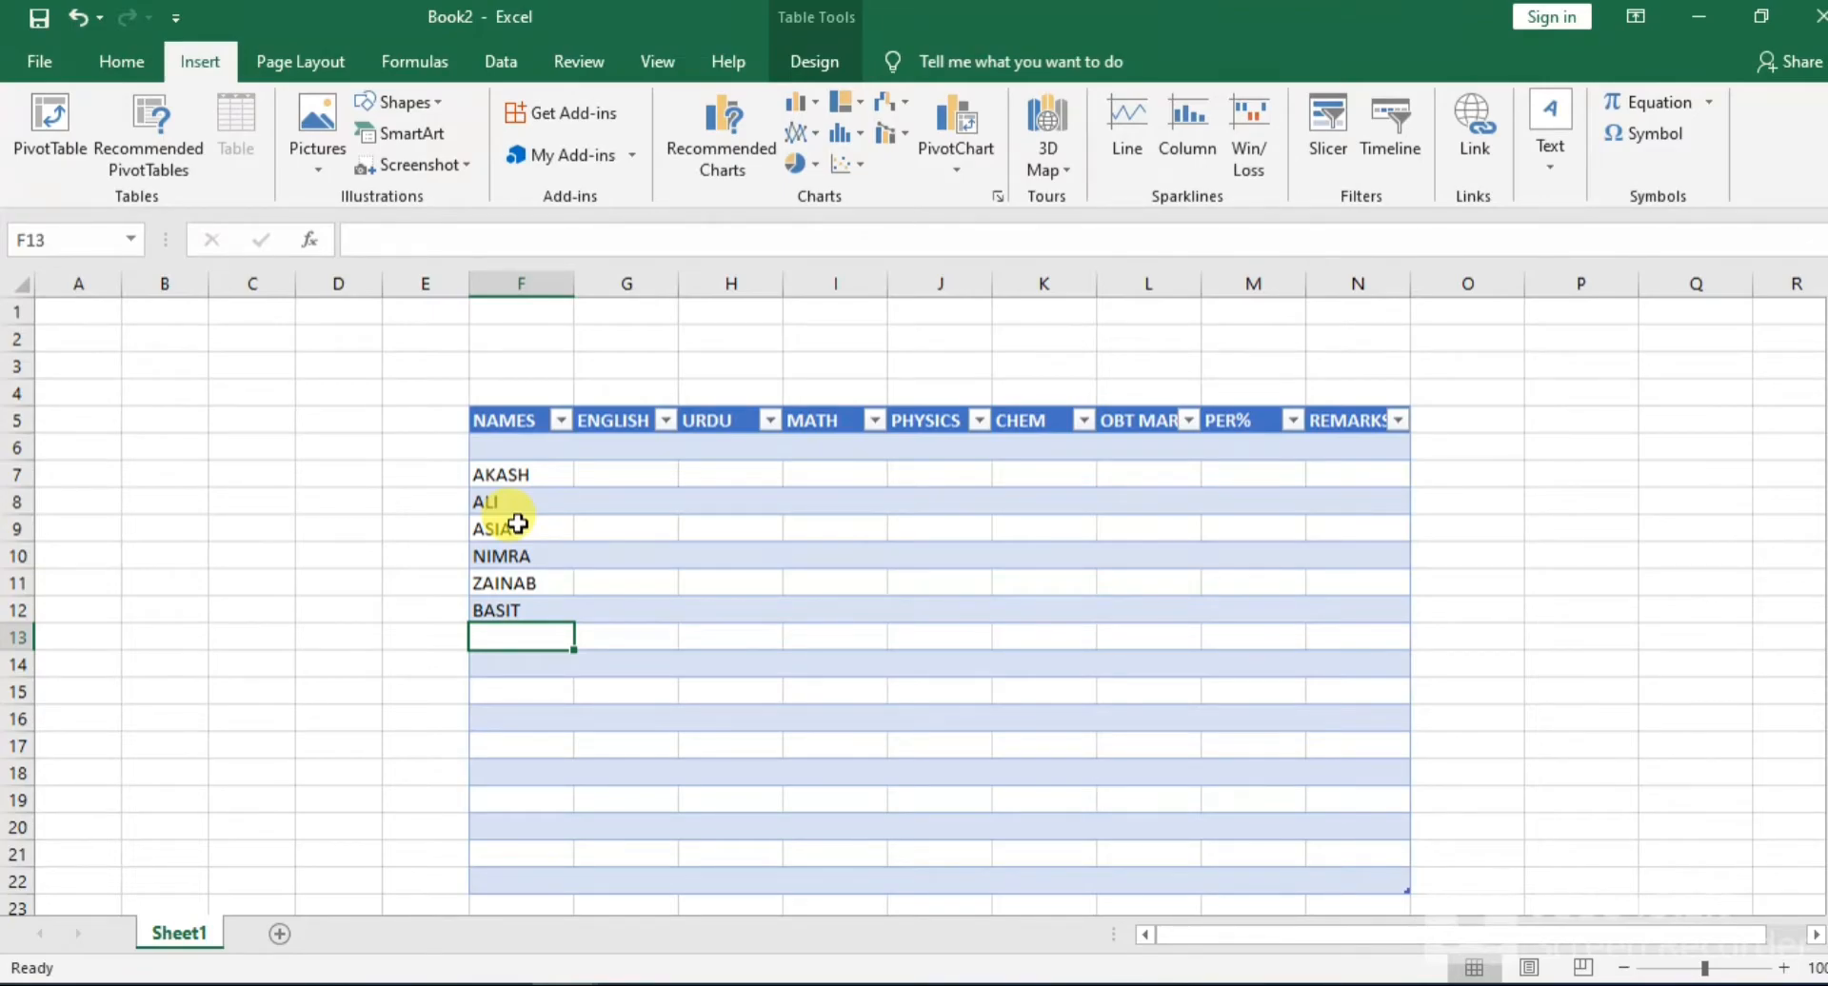
type("LAIBA")
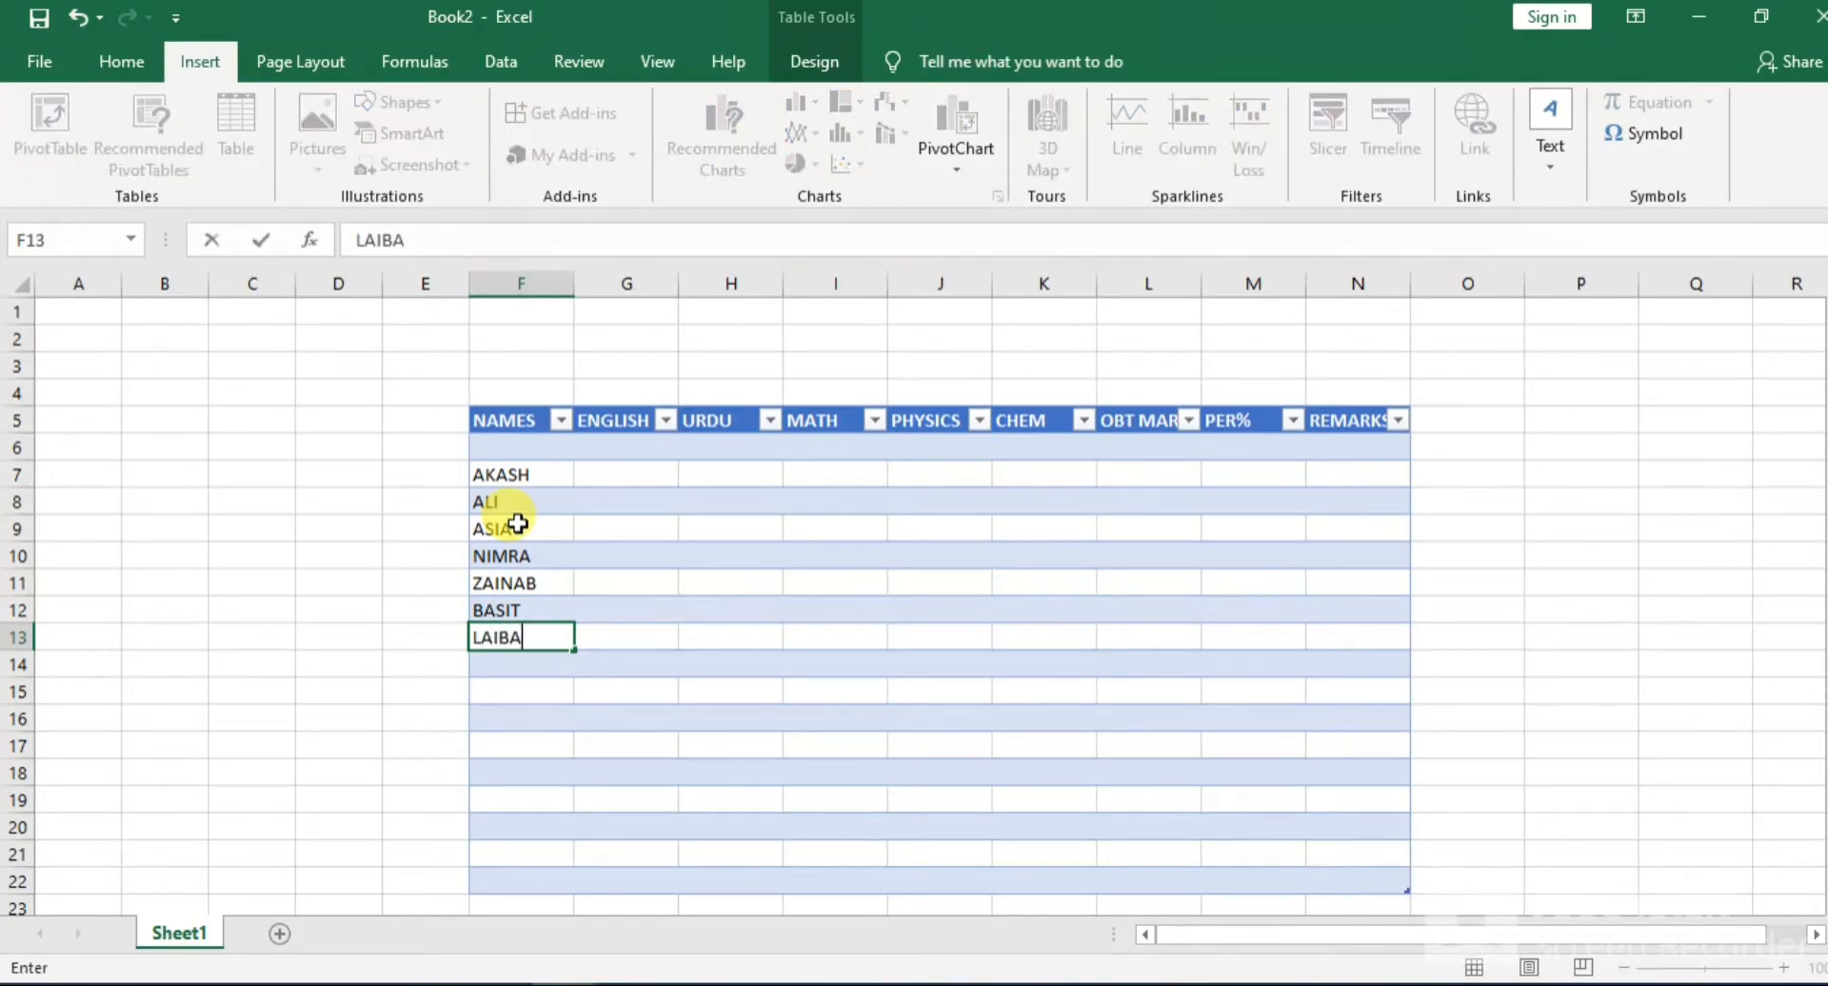
key("Return")
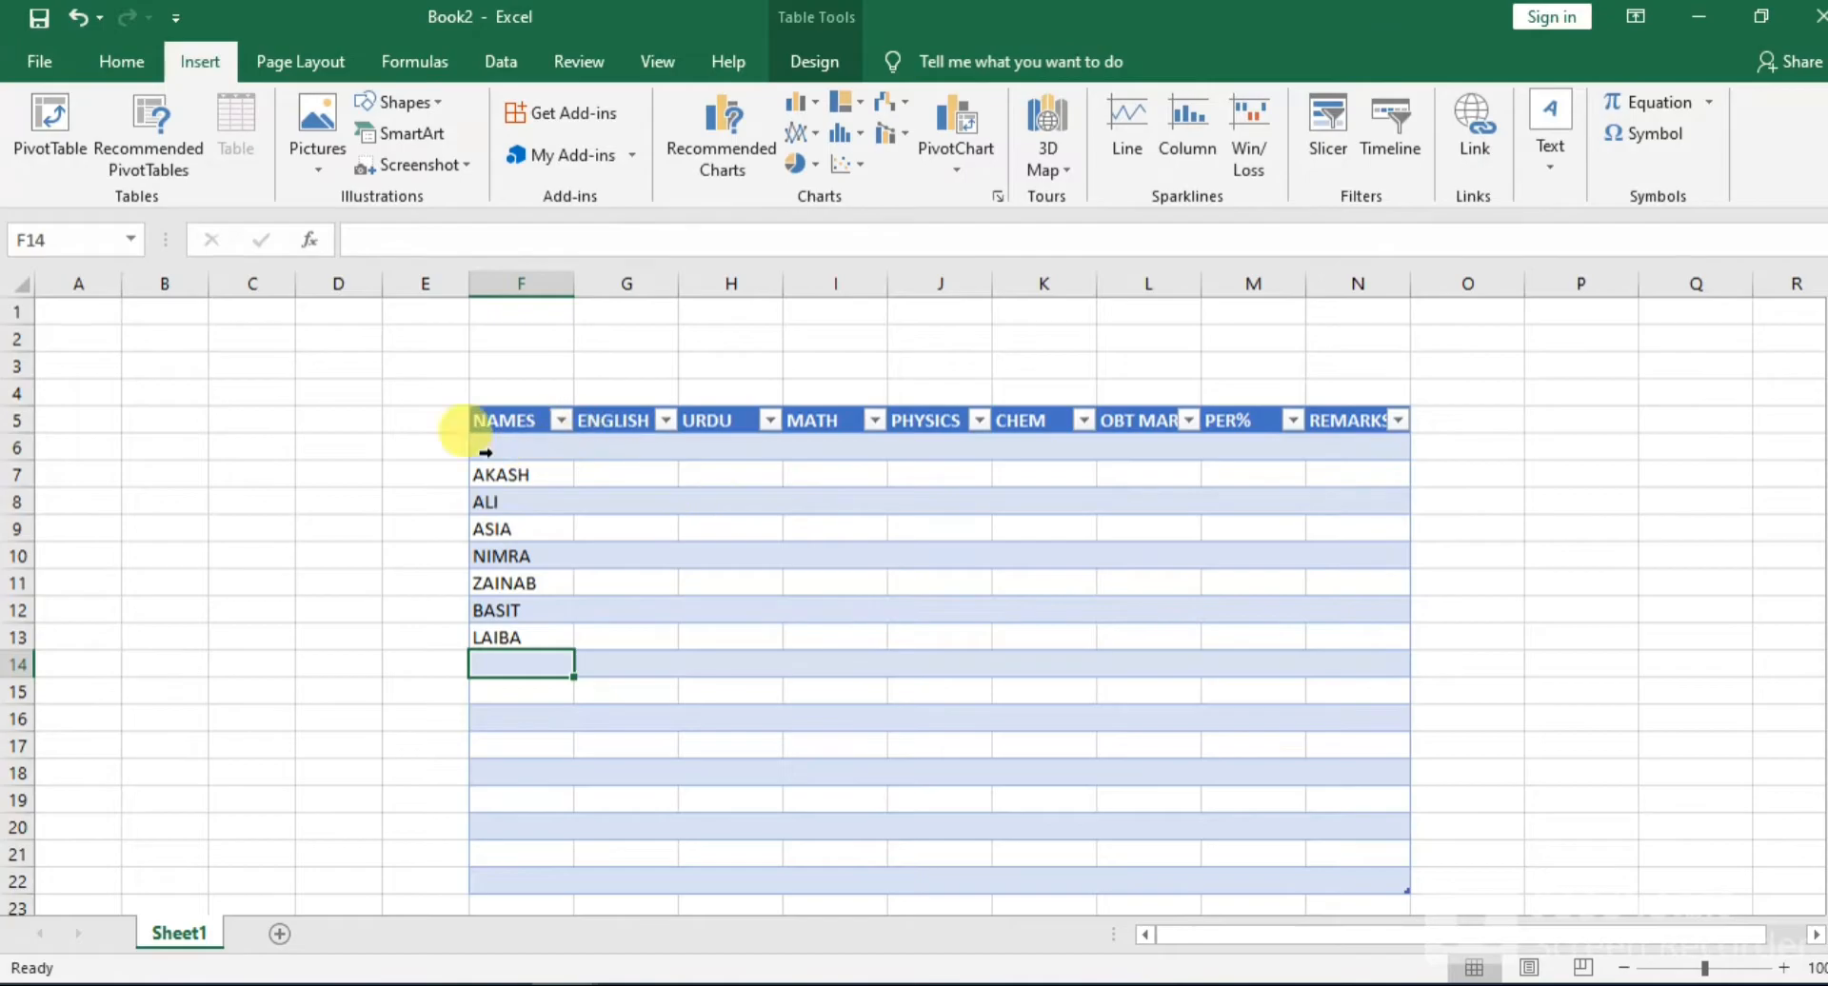
Copy the seven named table rows 7 to 13 and paste them starting at F14, filling rows 14 to 20
left_click_drag(476, 473, 553, 641)
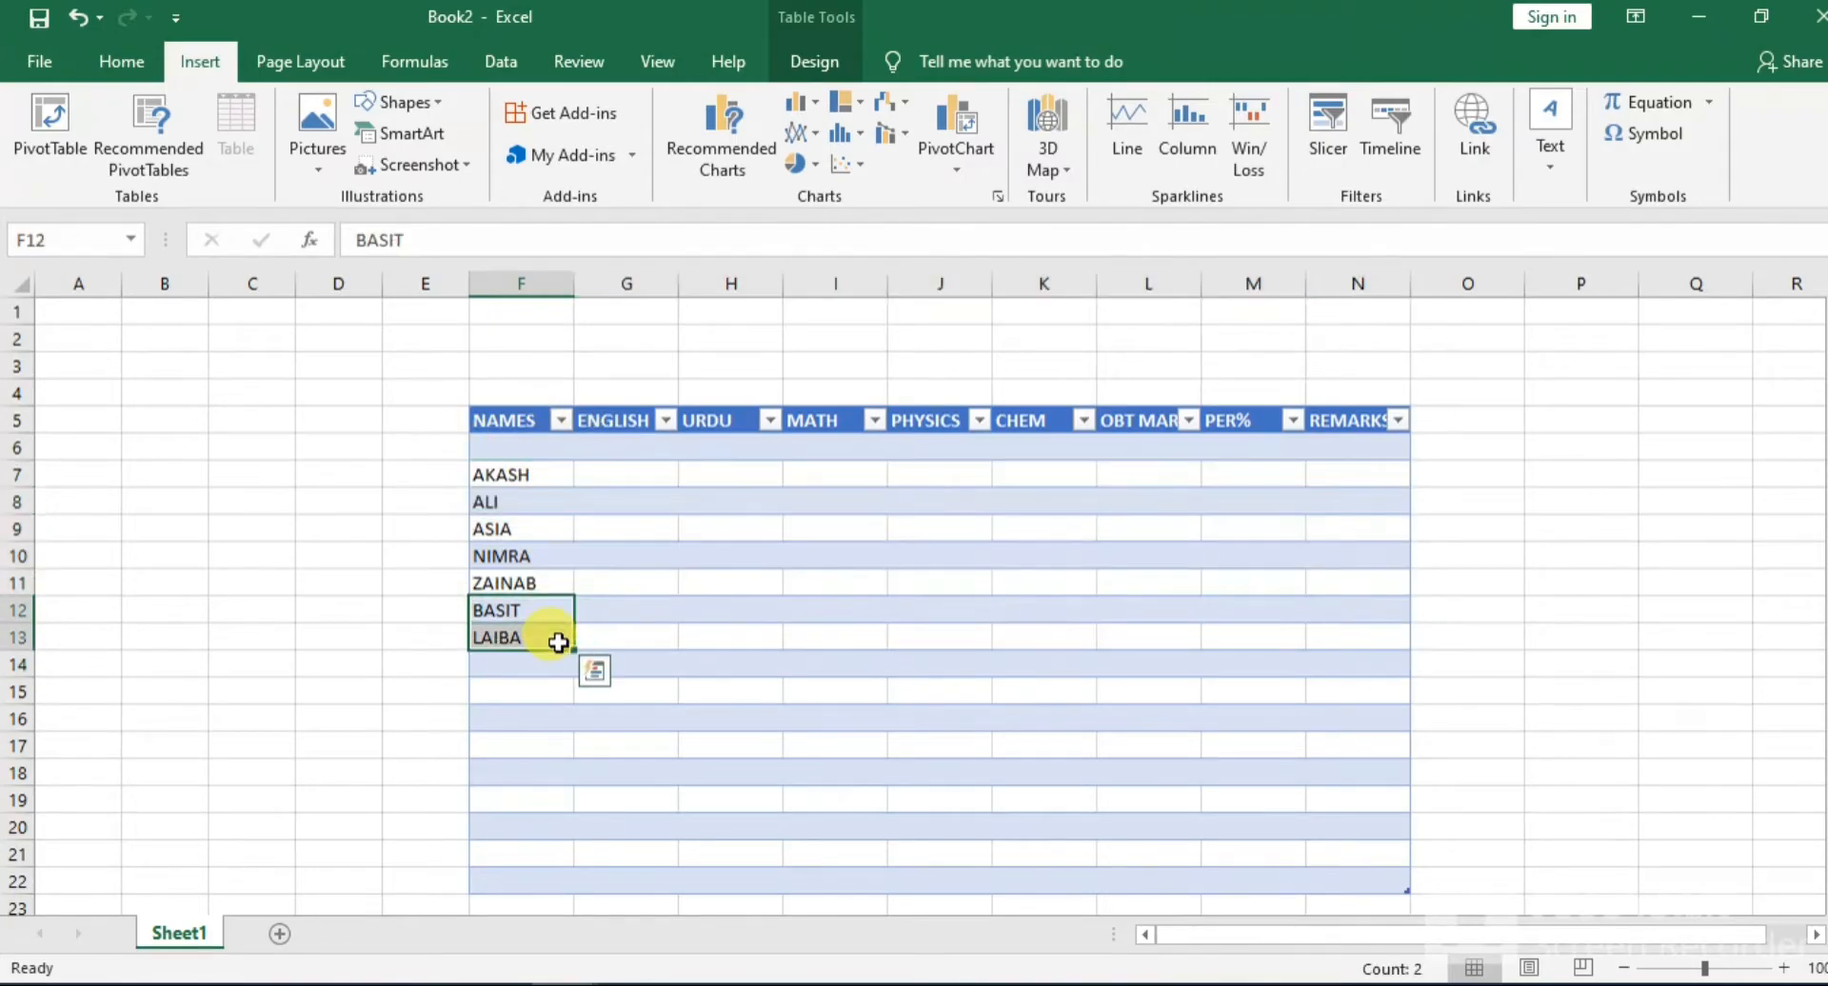
left_click_drag(476, 474, 548, 652)
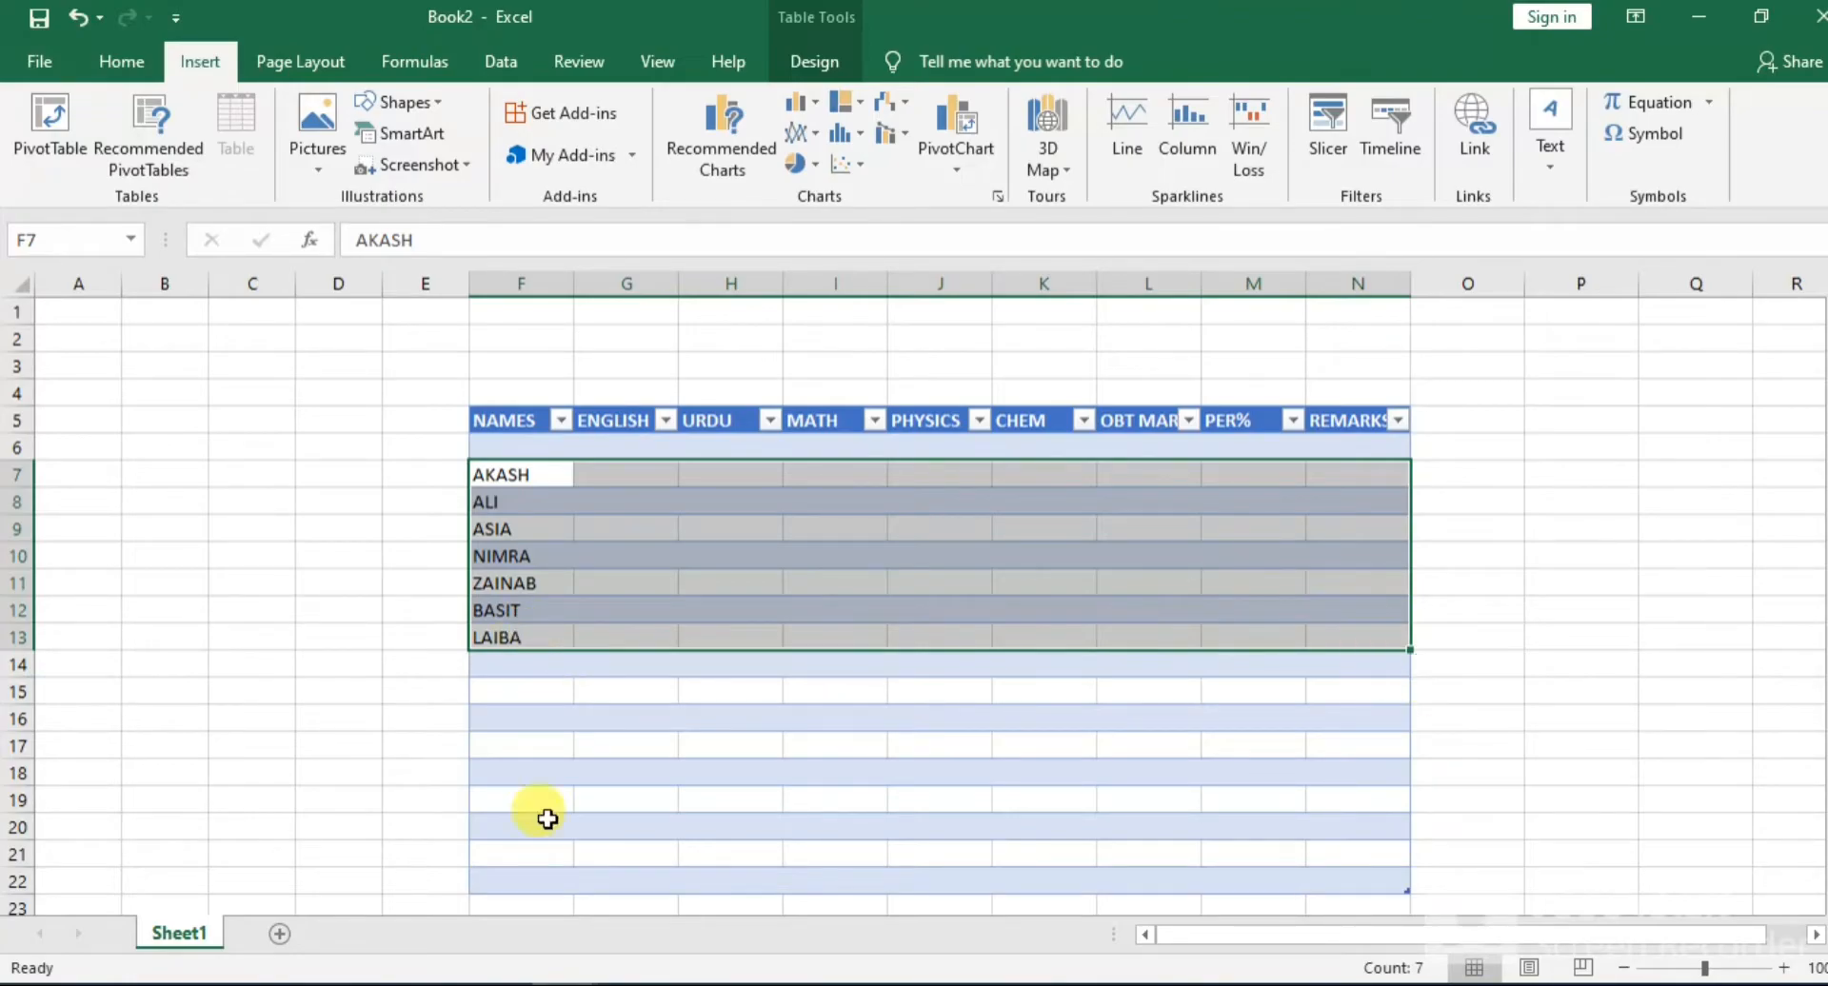
key("ctrl+c")
left_click_drag(486, 665, 542, 876)
key("ctrl+v")
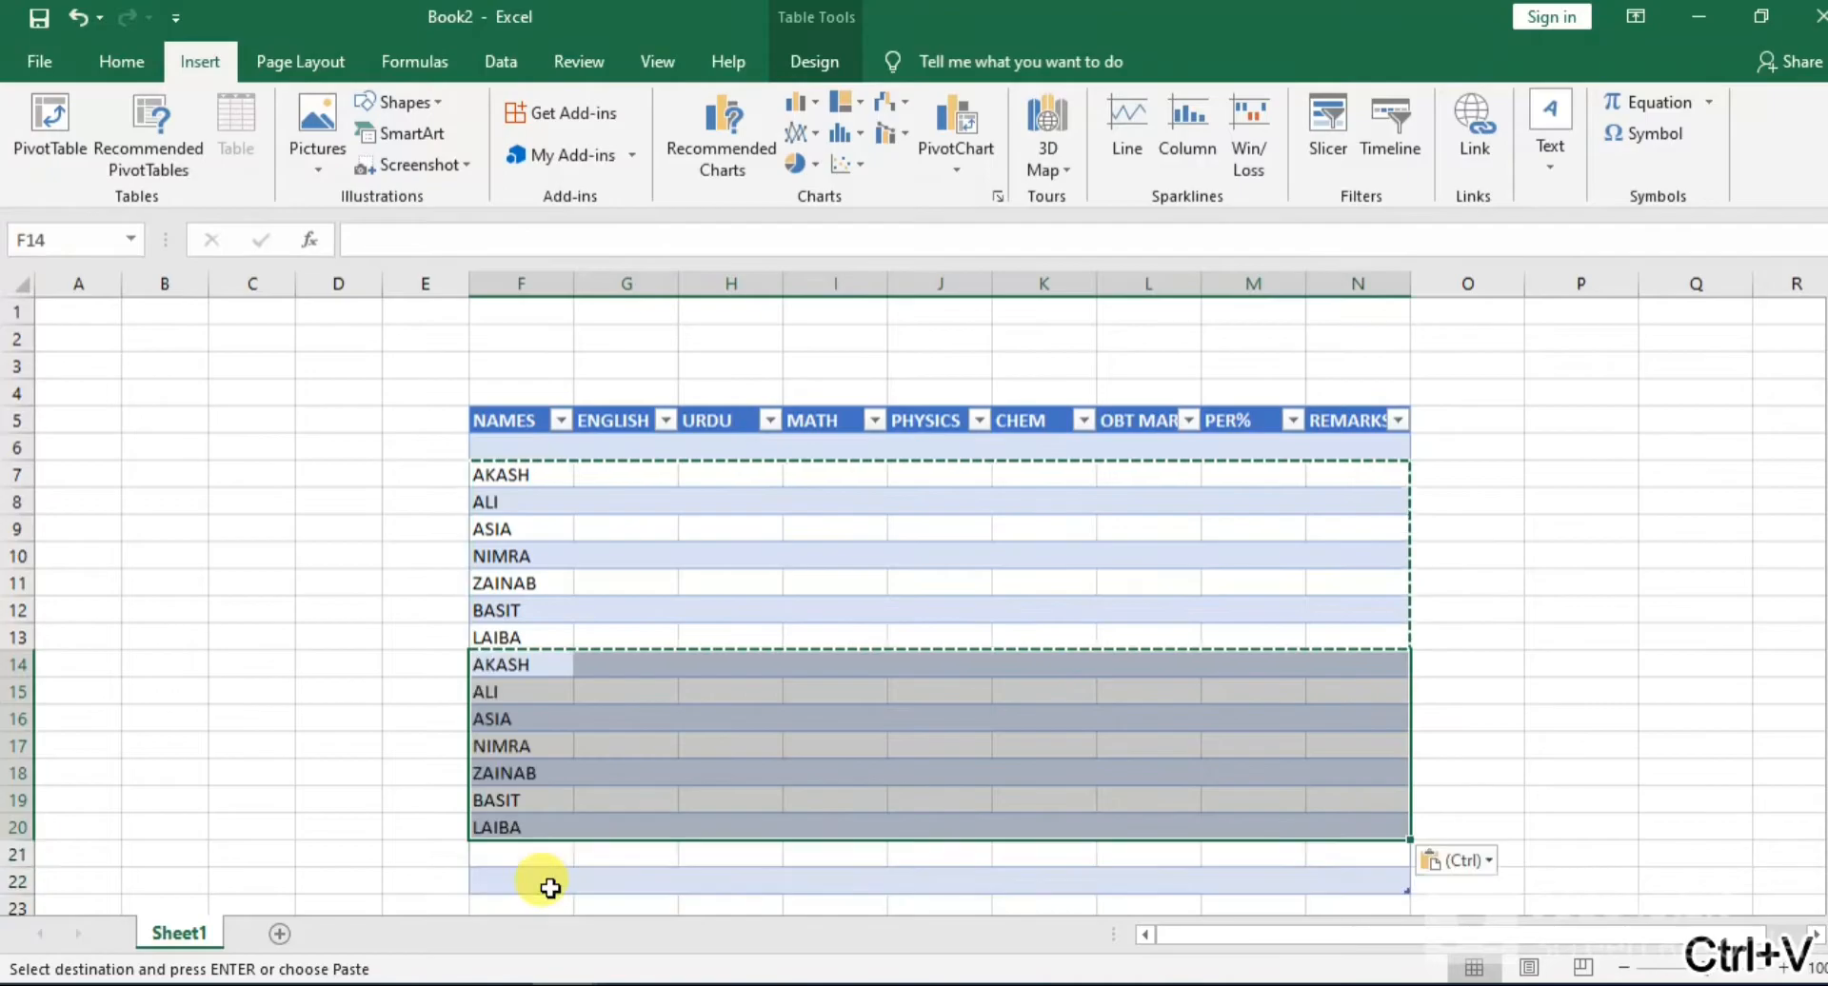
left_click(752, 687)
left_click(564, 495)
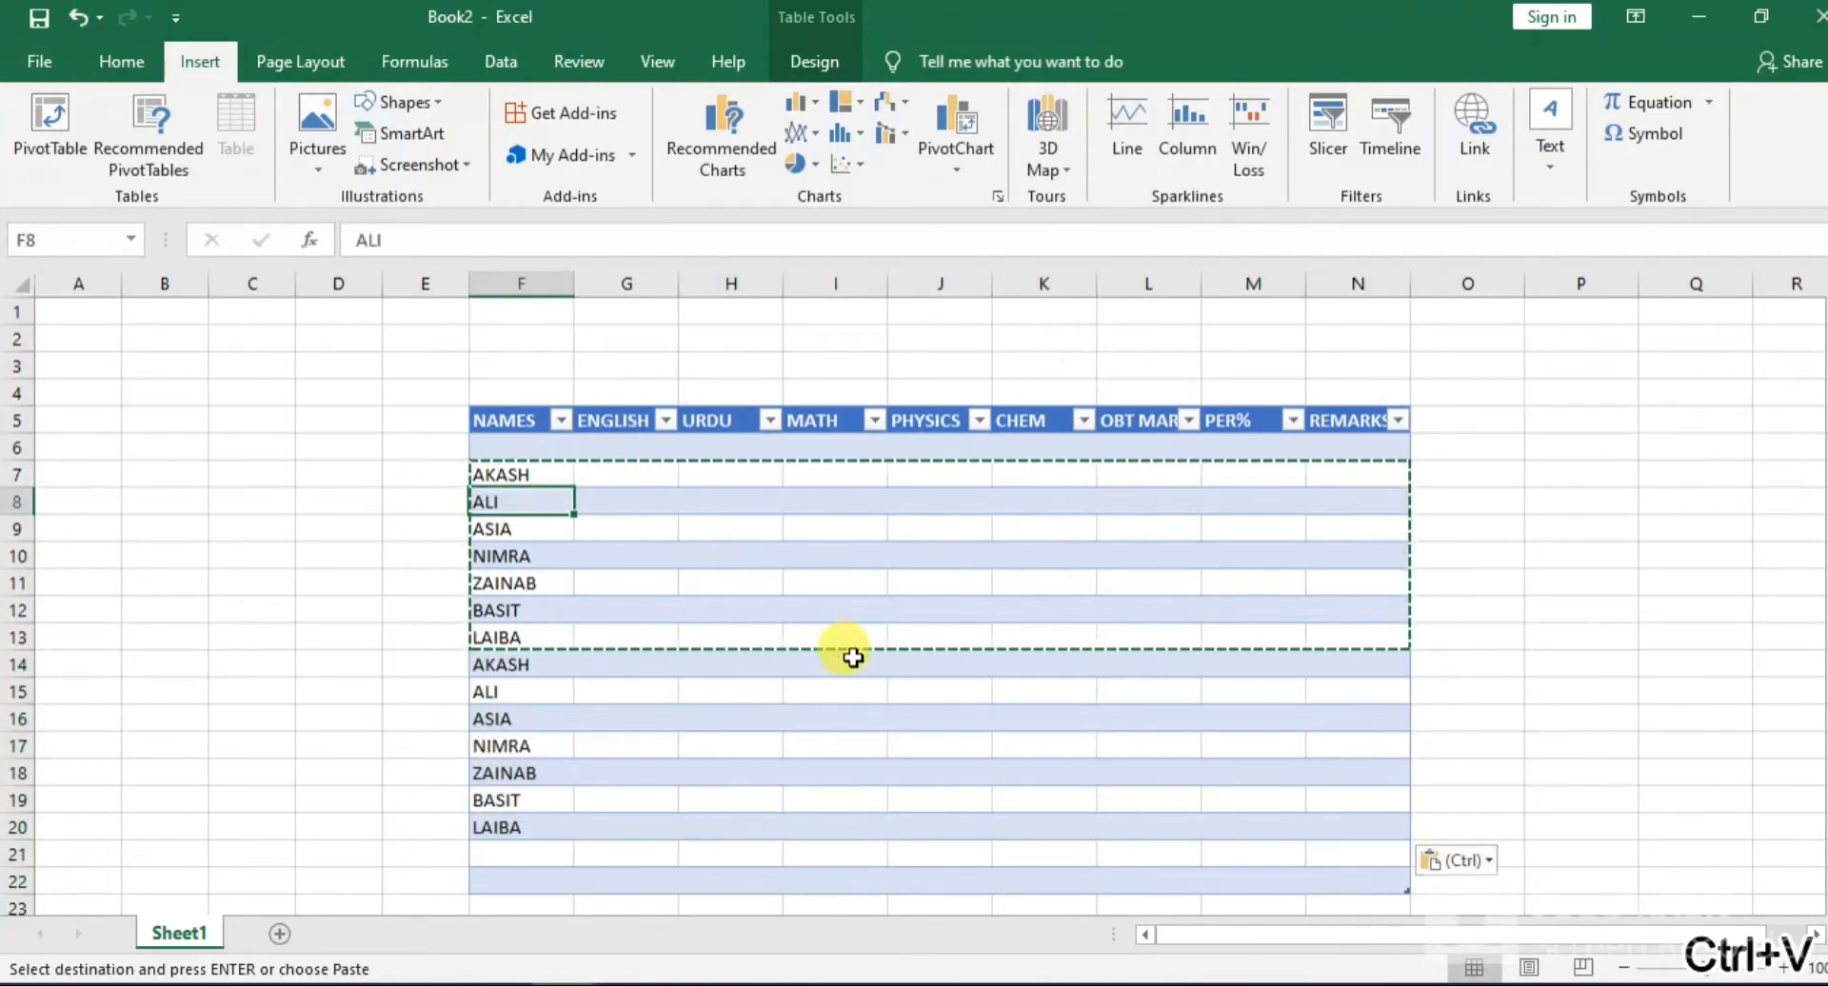
left_click(821, 717)
left_click(595, 636)
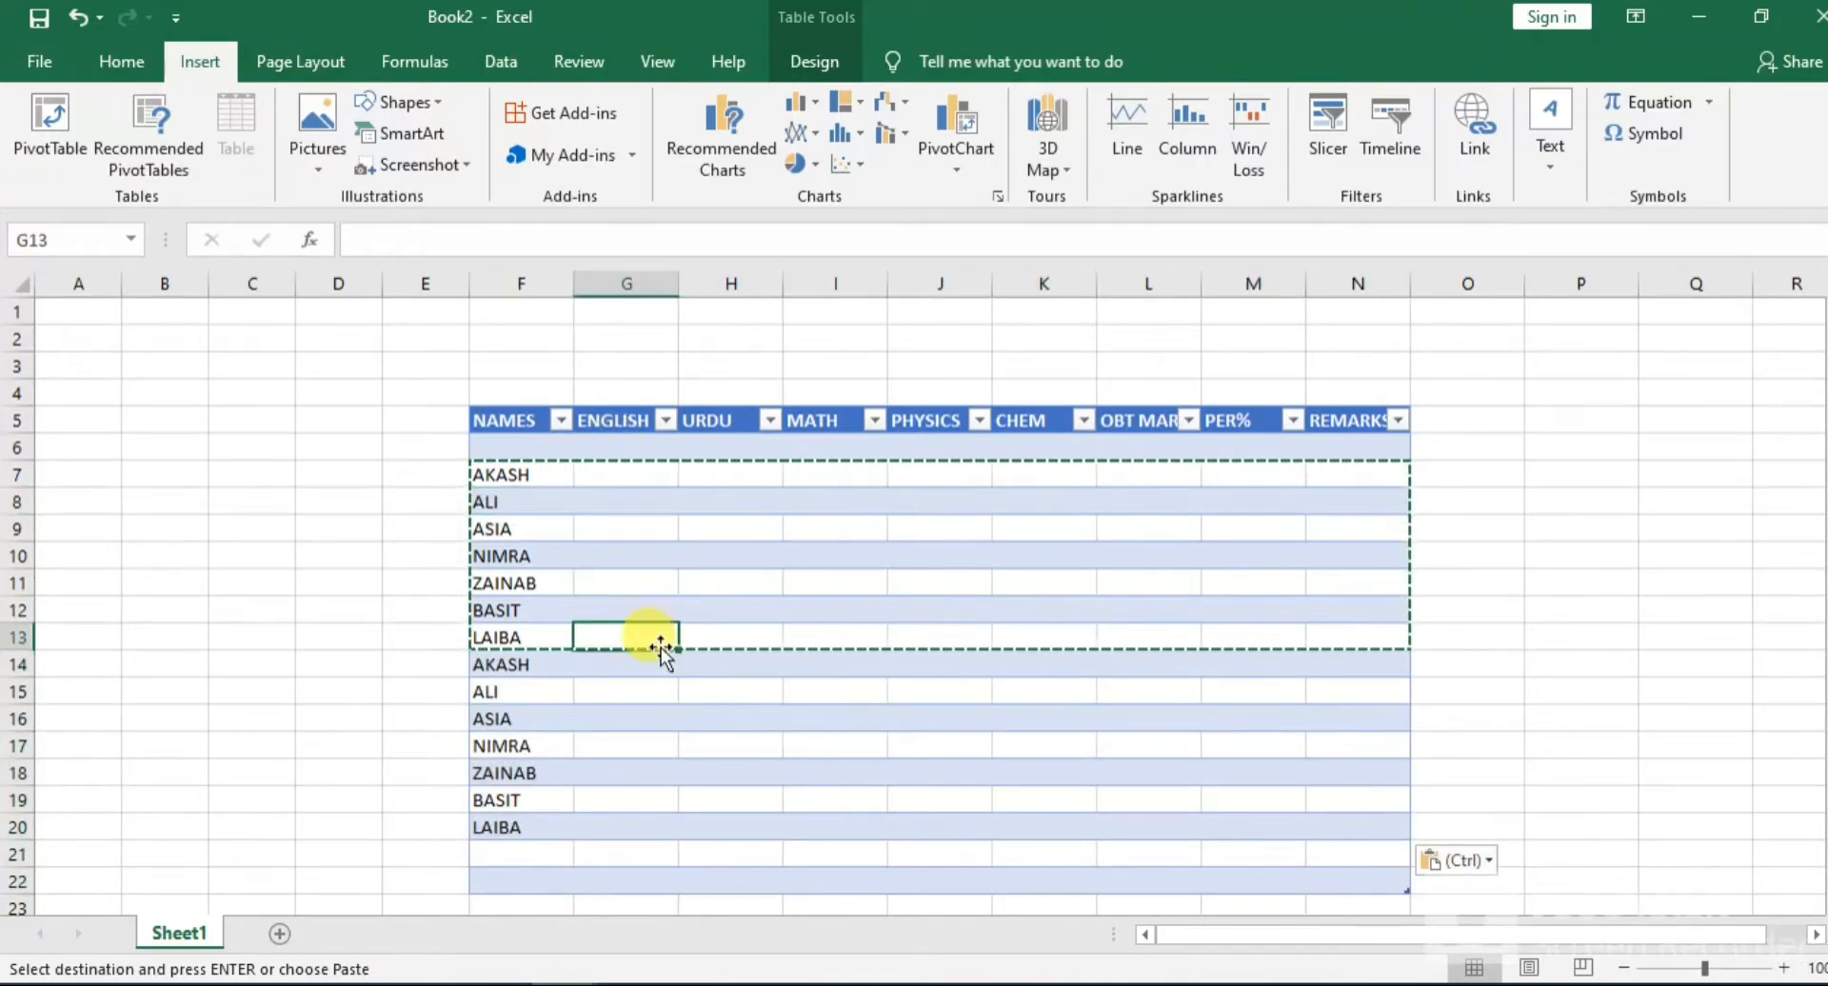
left_click(754, 695)
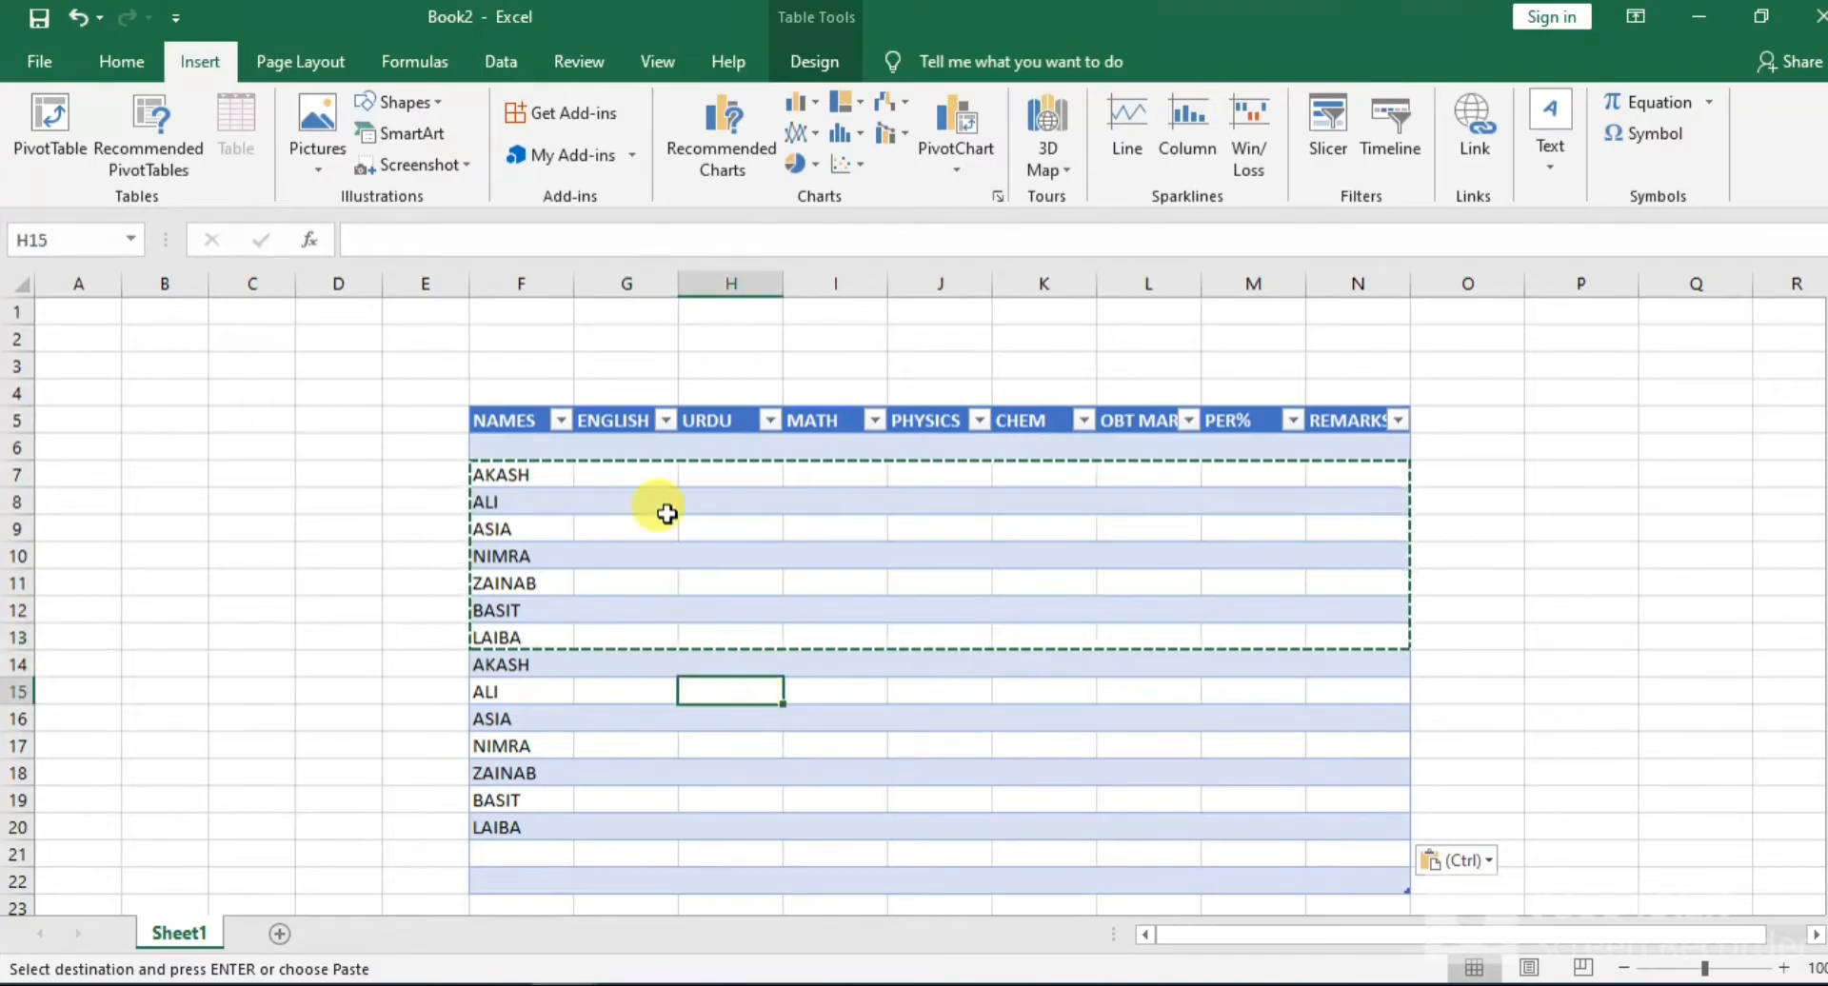
Enter the ENGLISH marks 89, 76, 56, 77, 87, 56 and 87 in G7:G13
left_click(624, 491)
left_click(628, 478)
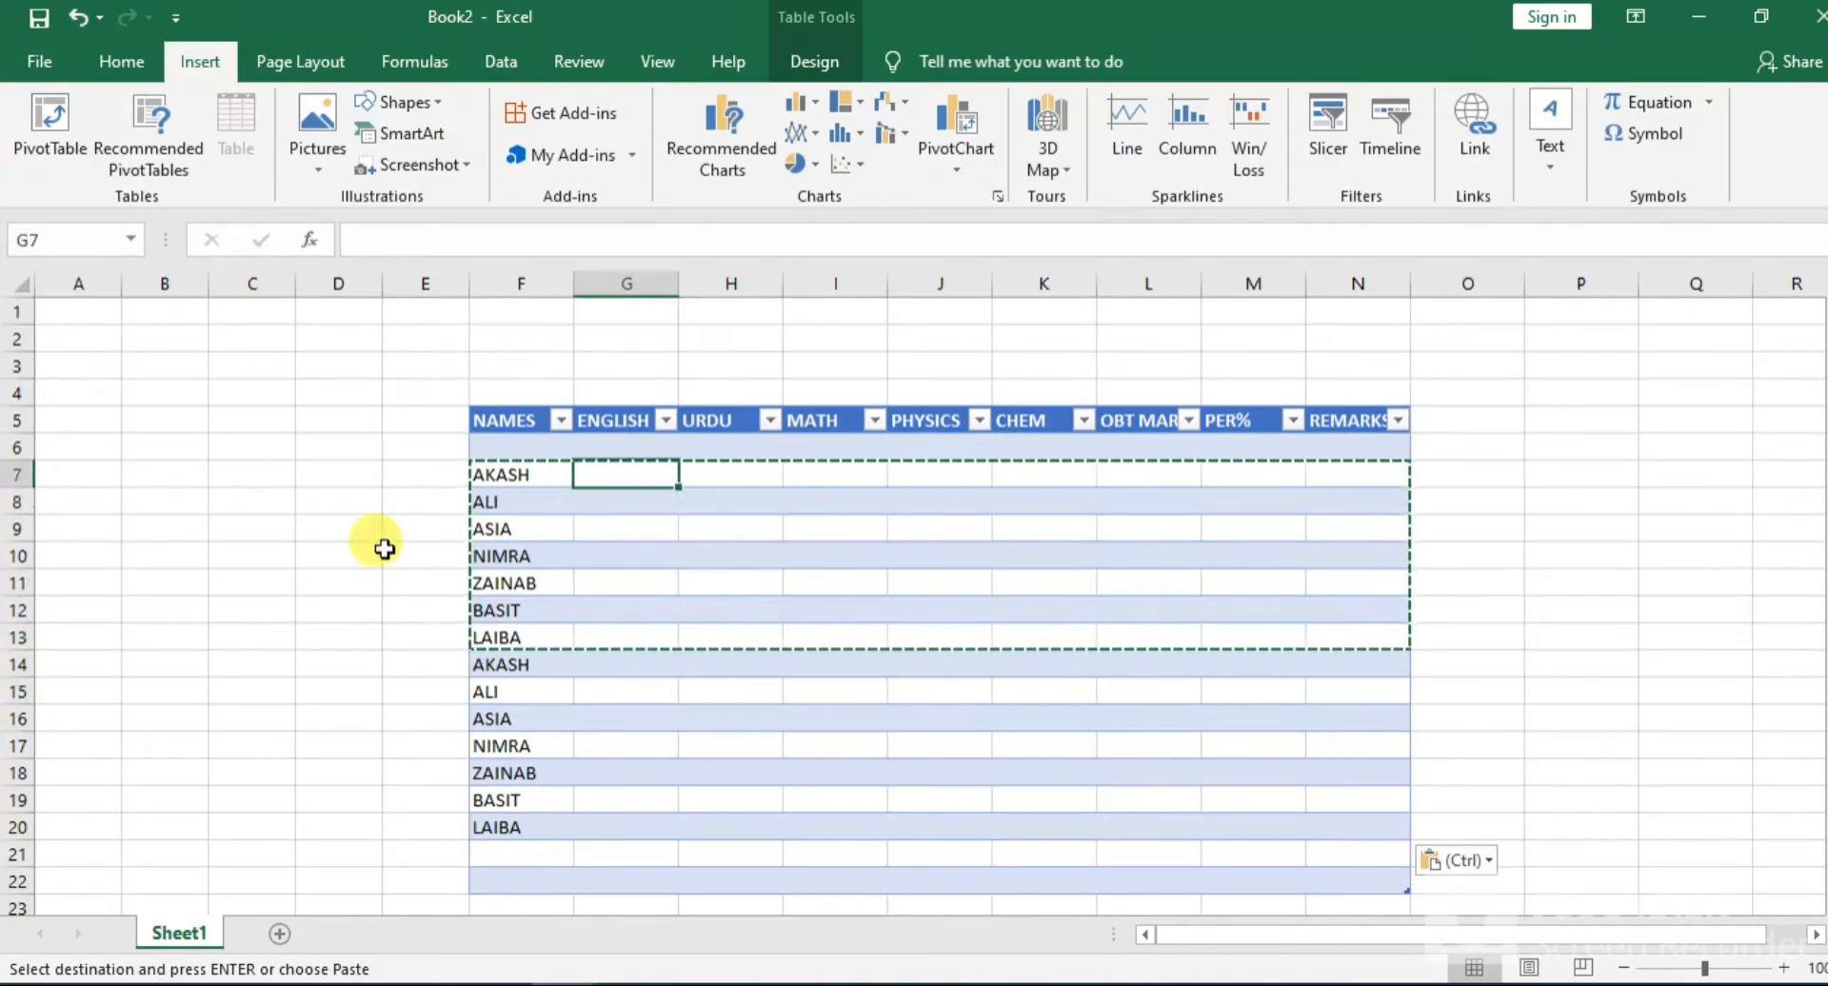
key("Escape")
type("12")
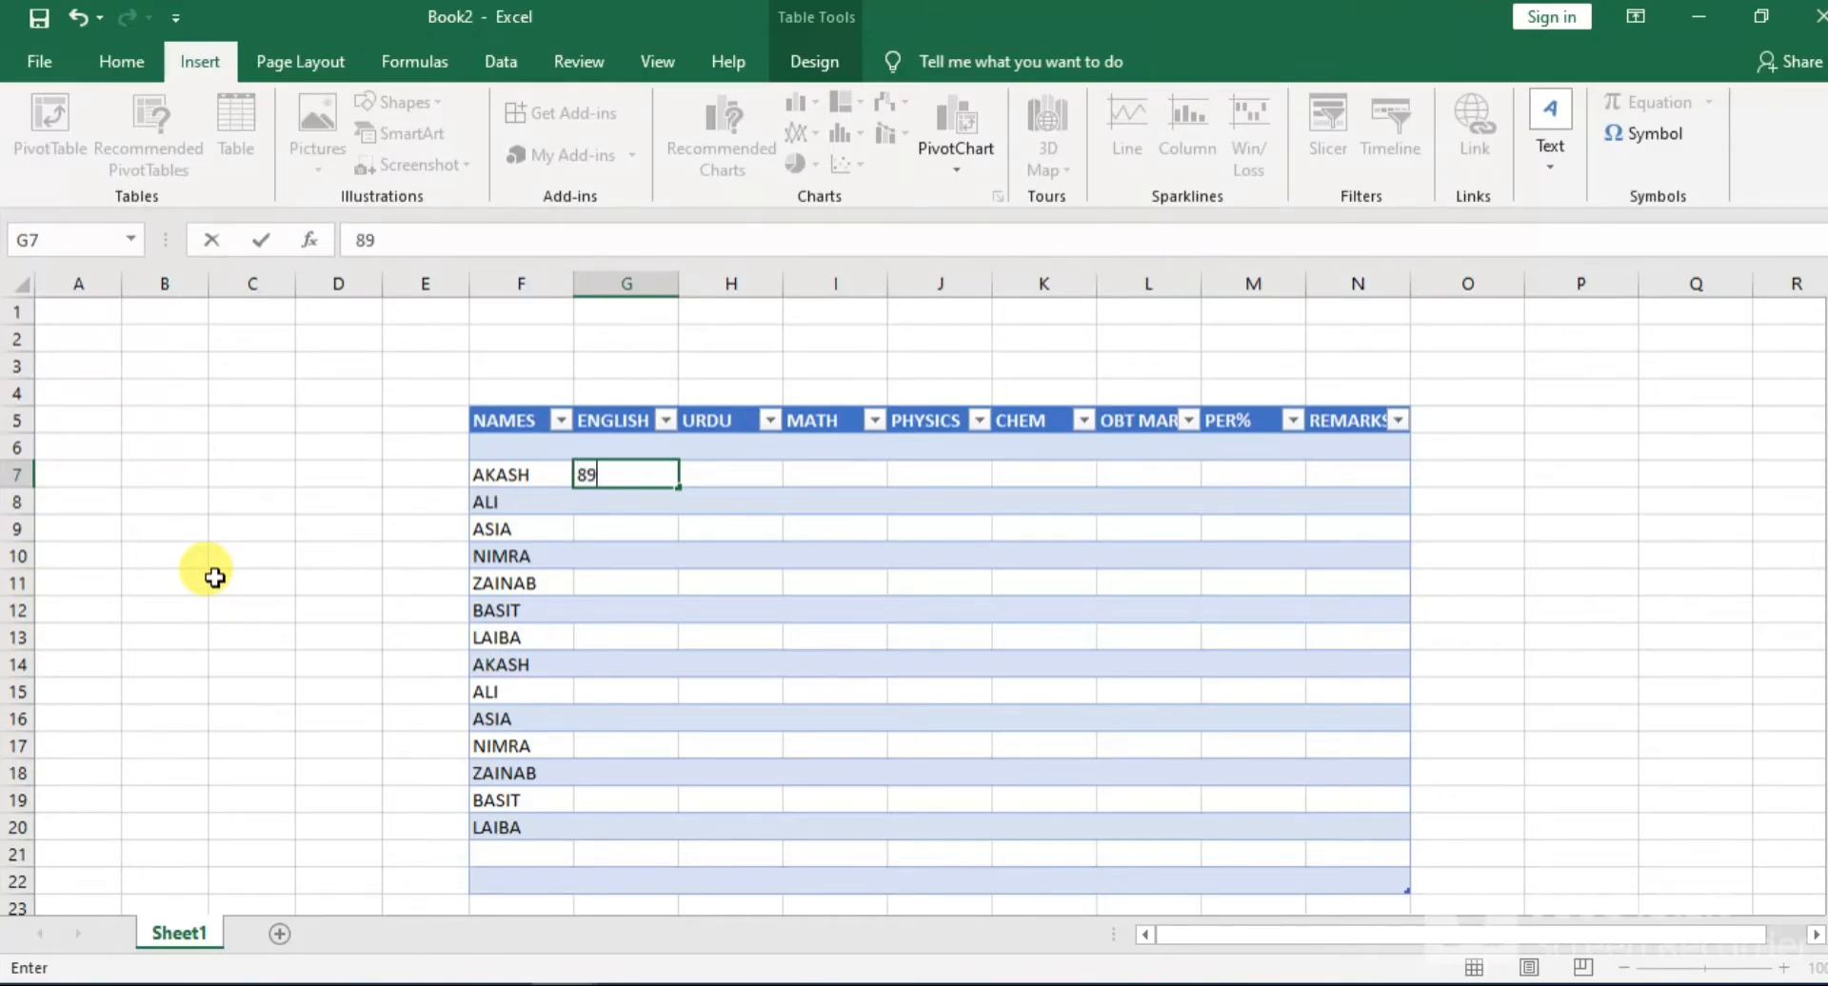
key("Return")
key("Up")
key("Down")
type("76")
key("Return")
type("56")
key("Return")
type("77")
key("Return")
type("87")
key("Return")
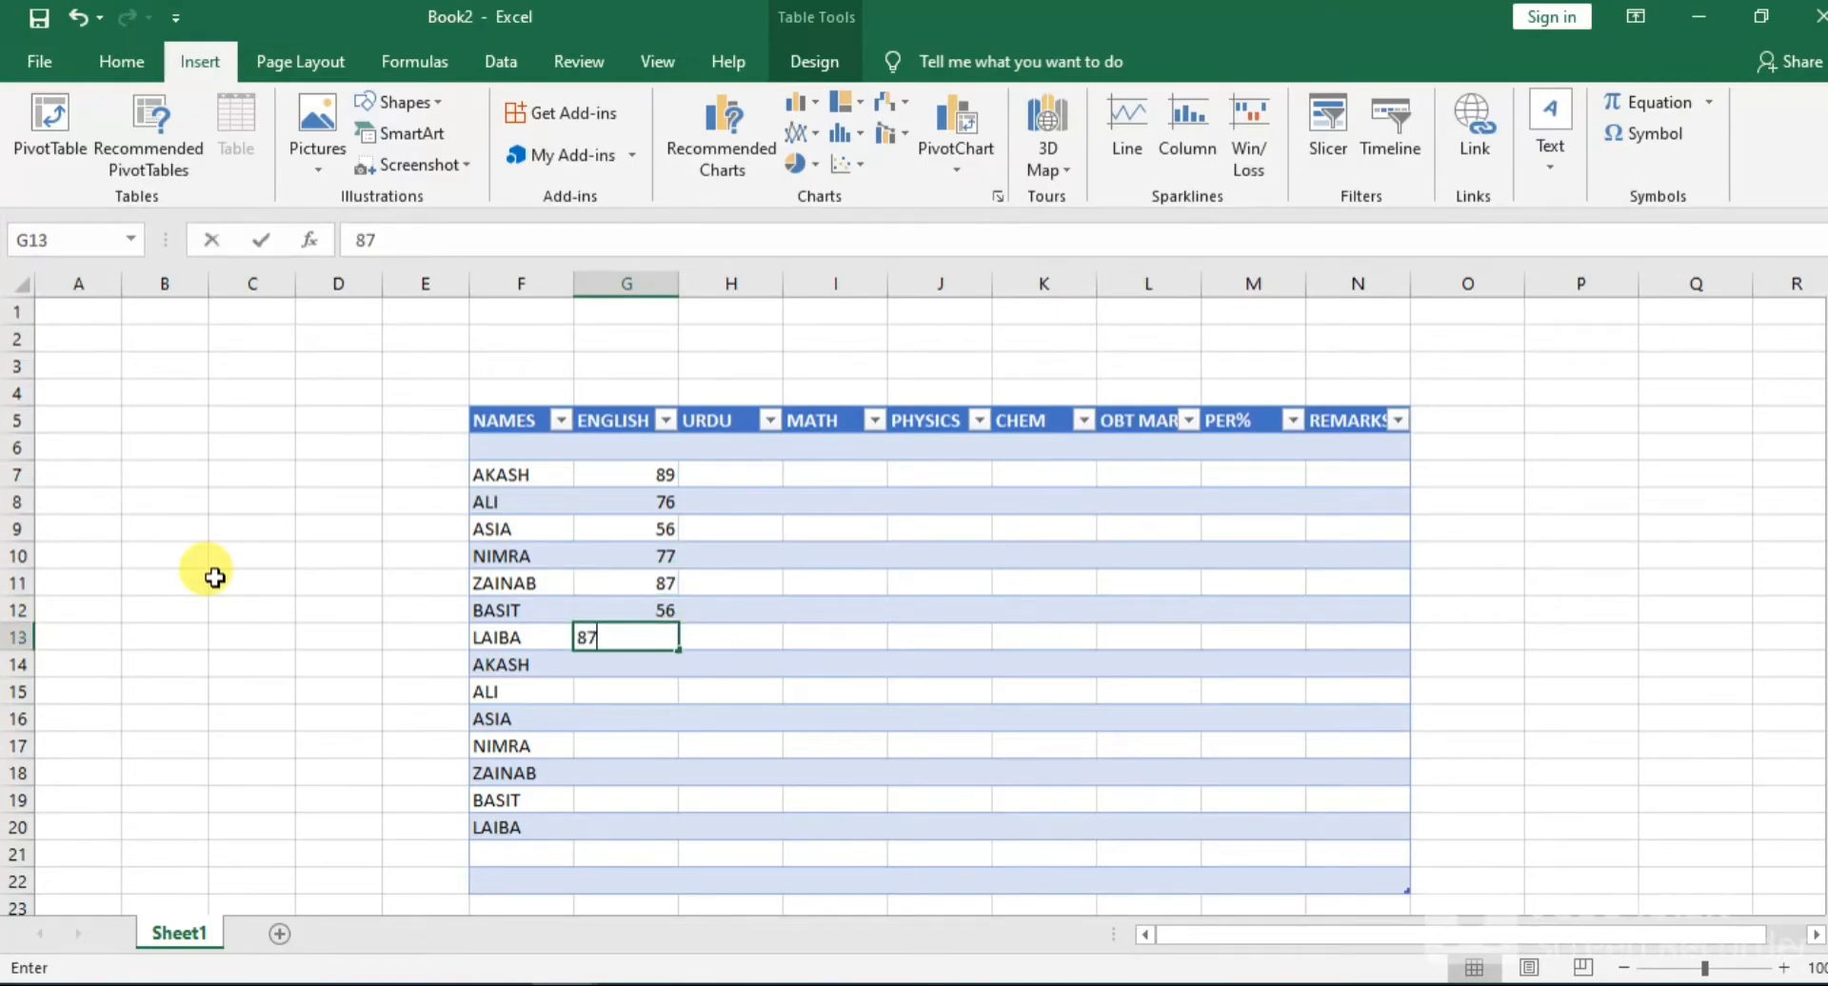
key("Return")
Enter the remaining ENGLISH marks 9, 67, 65, 34, 78, 34 and 76 in G14:G20
type("09")
key("Return")
type("67")
key("Return")
type("65")
key("Return")
type("34")
key("Return")
type("78")
key("Return")
type("34")
key("Return")
type("76")
key("Up")
key("Up")
key("Up")
key("Up")
key("Up")
key("Up")
key("Up")
key("Up")
key("Up")
Enter the URDU marks 98, 56, 54, 34 and 65 in H7:H11
key("Right")
key("Up")
key("Up")
Enter the URDU marks 76, 76, 45 and 76 in H12:H15, correcting any mistyped entries
key("Up")
key("Up")
type("98")
key("Return")
type("56")
key("Return")
type("54")
key("Return")
type("34")
key("Return")
type("65")
key("Return")
type("345")
key("Return")
type("76")
key("Up")
type("76")
key("Return")
key("Return")
type("45")
key("Return")
type("766")
key("Return")
key("Up")
Enter the last URDU marks 45, 76, 87, 56 and 35 in H16:H20
type("76")
key("Return")
type("45")
key("Return")
type("76")
key("Return")
type("87")
key("Return")
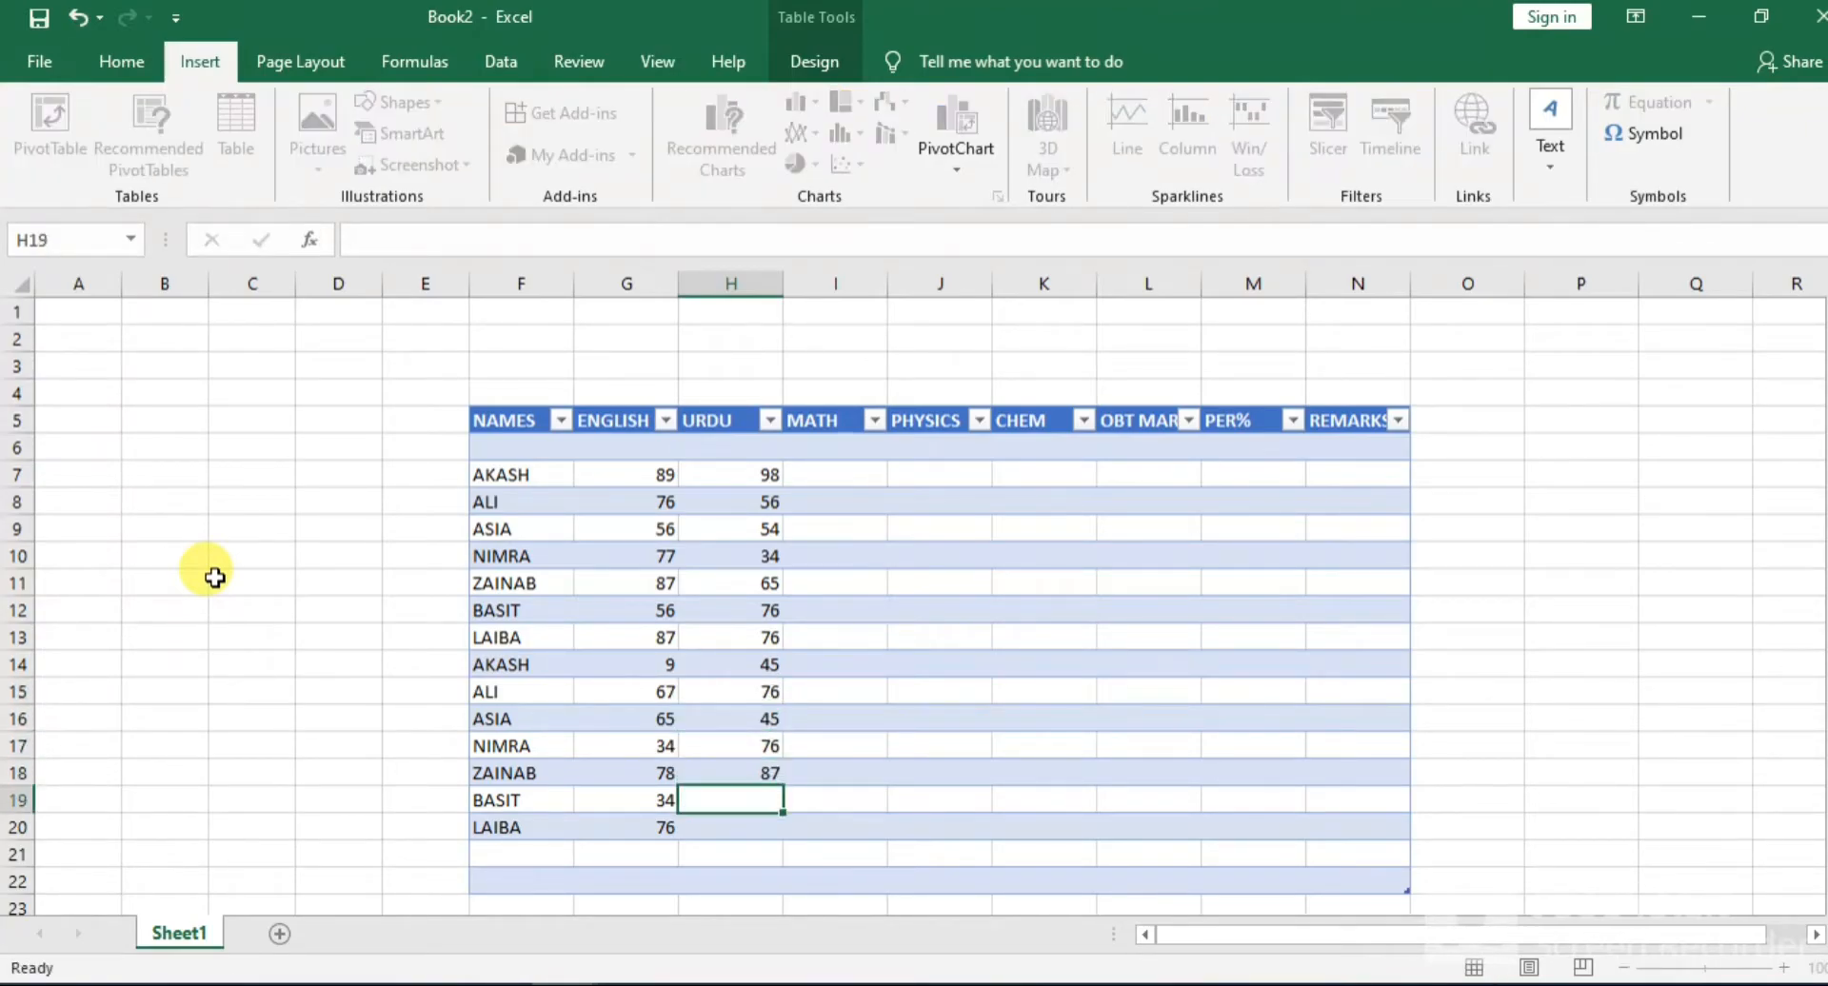
type("56")
key("ctrl+Return")
key("Return")
type("3")
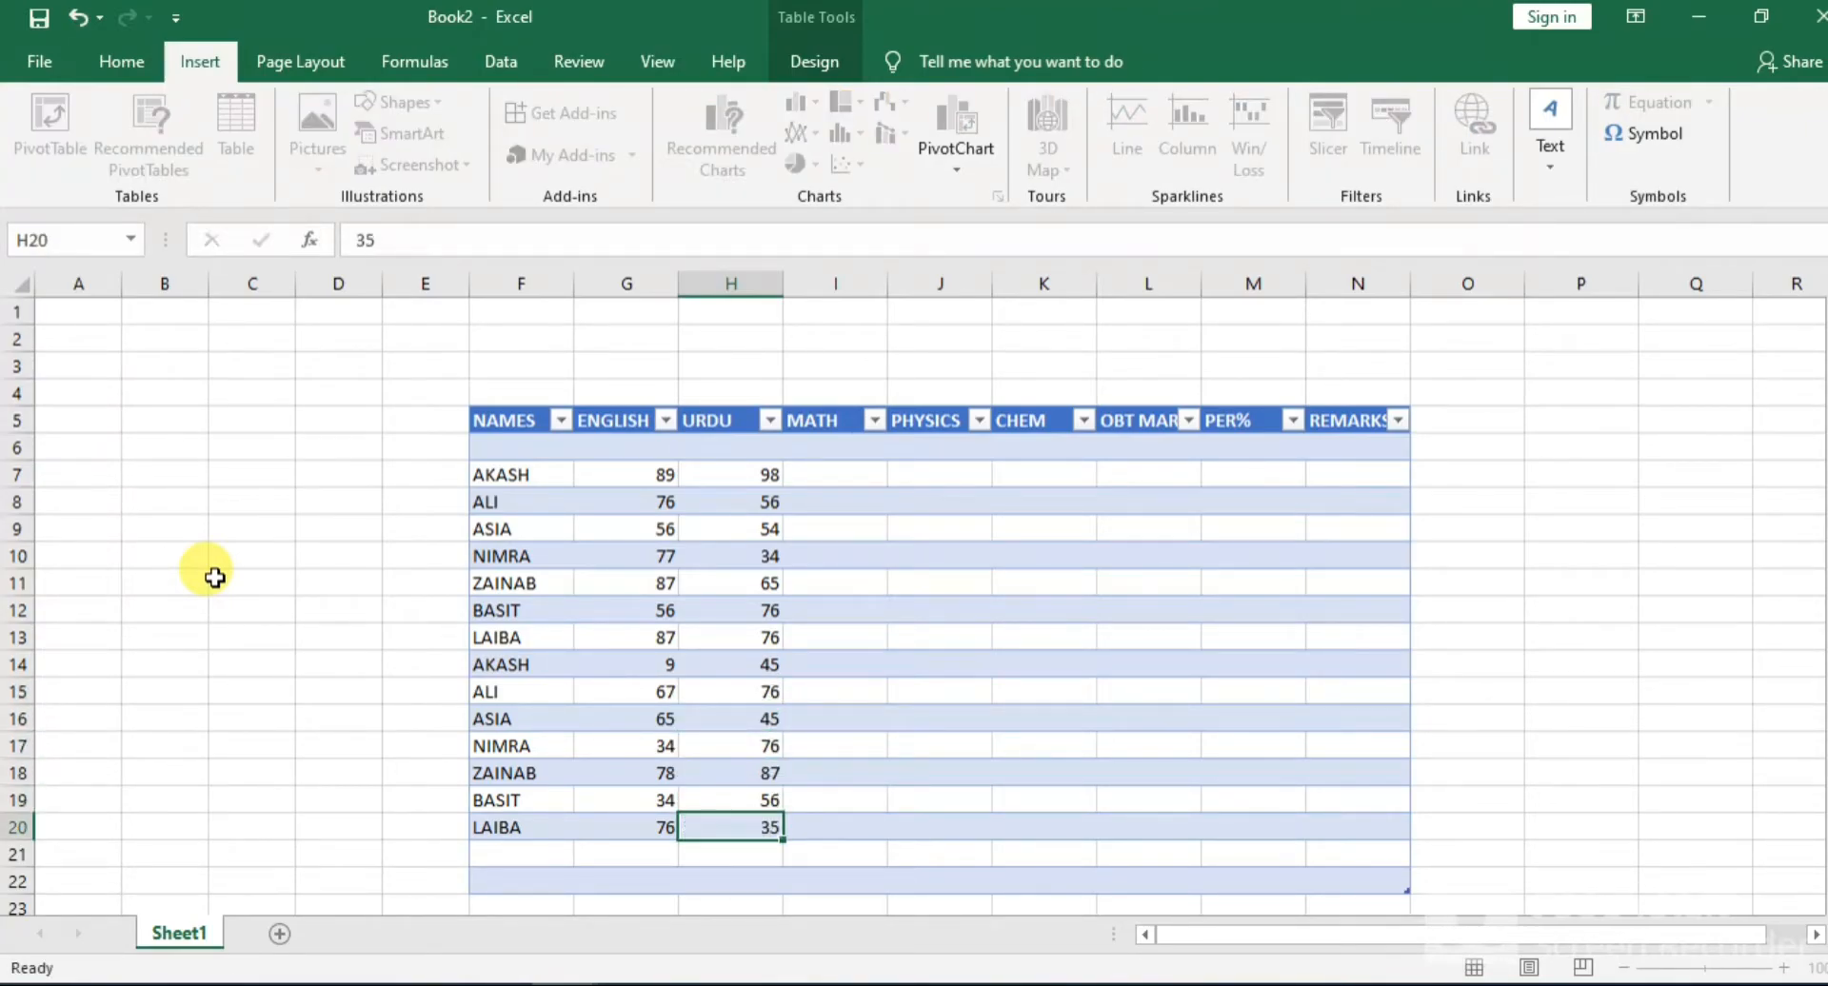
type("5")
key("Up")
key("Up")
key("Up")
key("Up")
key("Up")
key("Up")
key("Up")
key("Up")
key("Up")
key("Up")
key("Up")
key("Up")
key("Up")
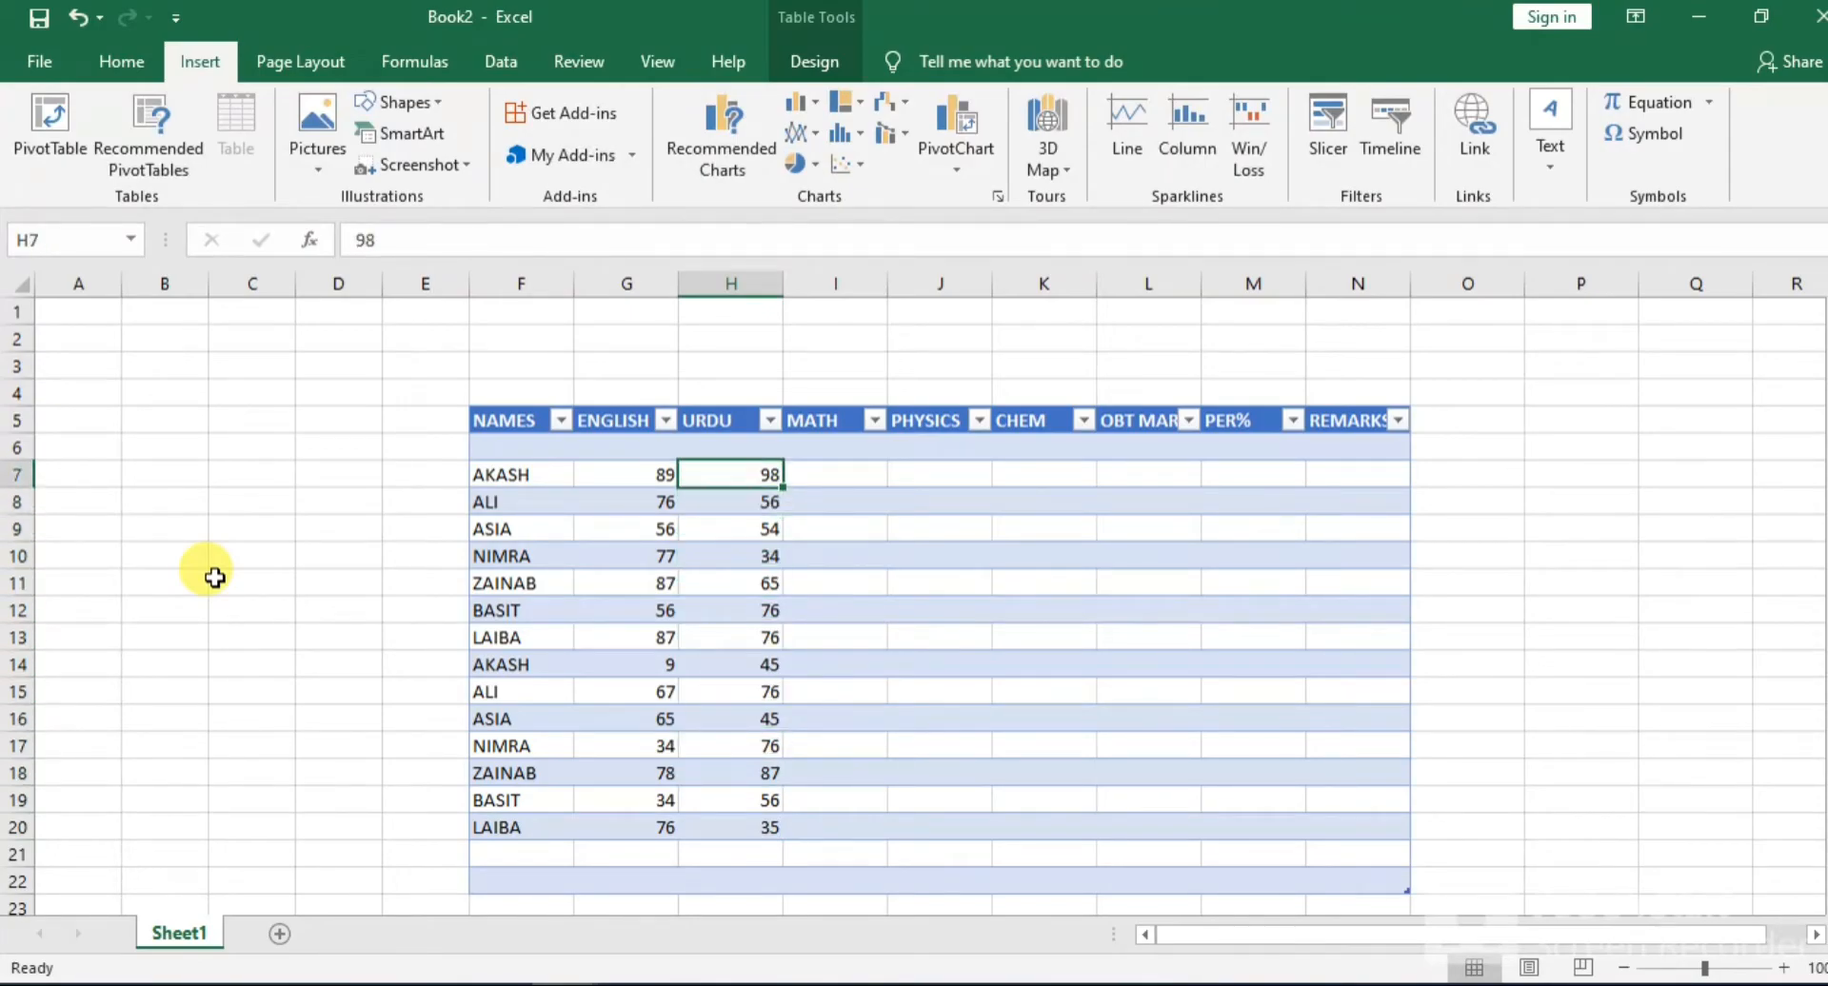
Enter the MATH marks 87, 56, 45 and 65 in I7:I10, overwriting mistyped entries
key("Right")
type("87")
key("Return")
type("56")
key("Return")
type("4")
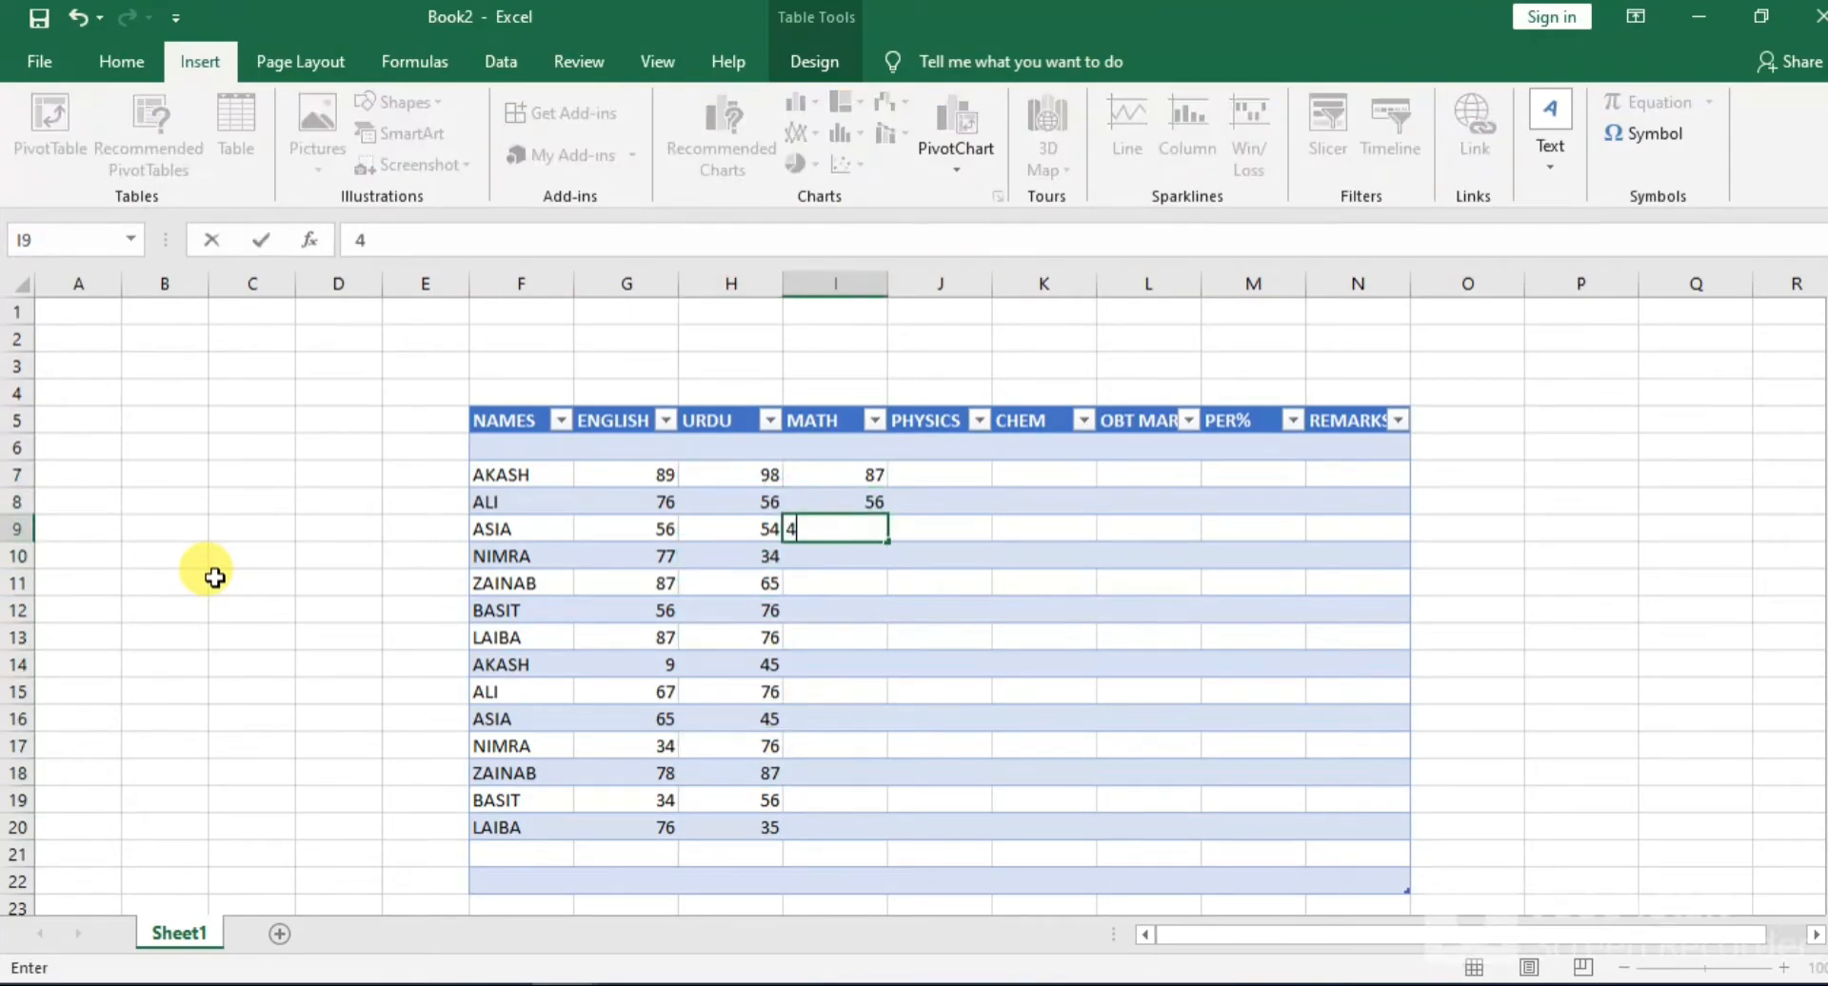
key("Return")
type("234")
key("Return")
key("Up")
type("756")
key("Return")
key("Up")
type("65")
key("Return")
Enter the MATH marks 65, 45, 65, 45, 65 and 45 in I11:I16, correcting the mistyped mark in I13
type("65")
key("Return")
type("45")
key("Return")
type("345")
key("Return")
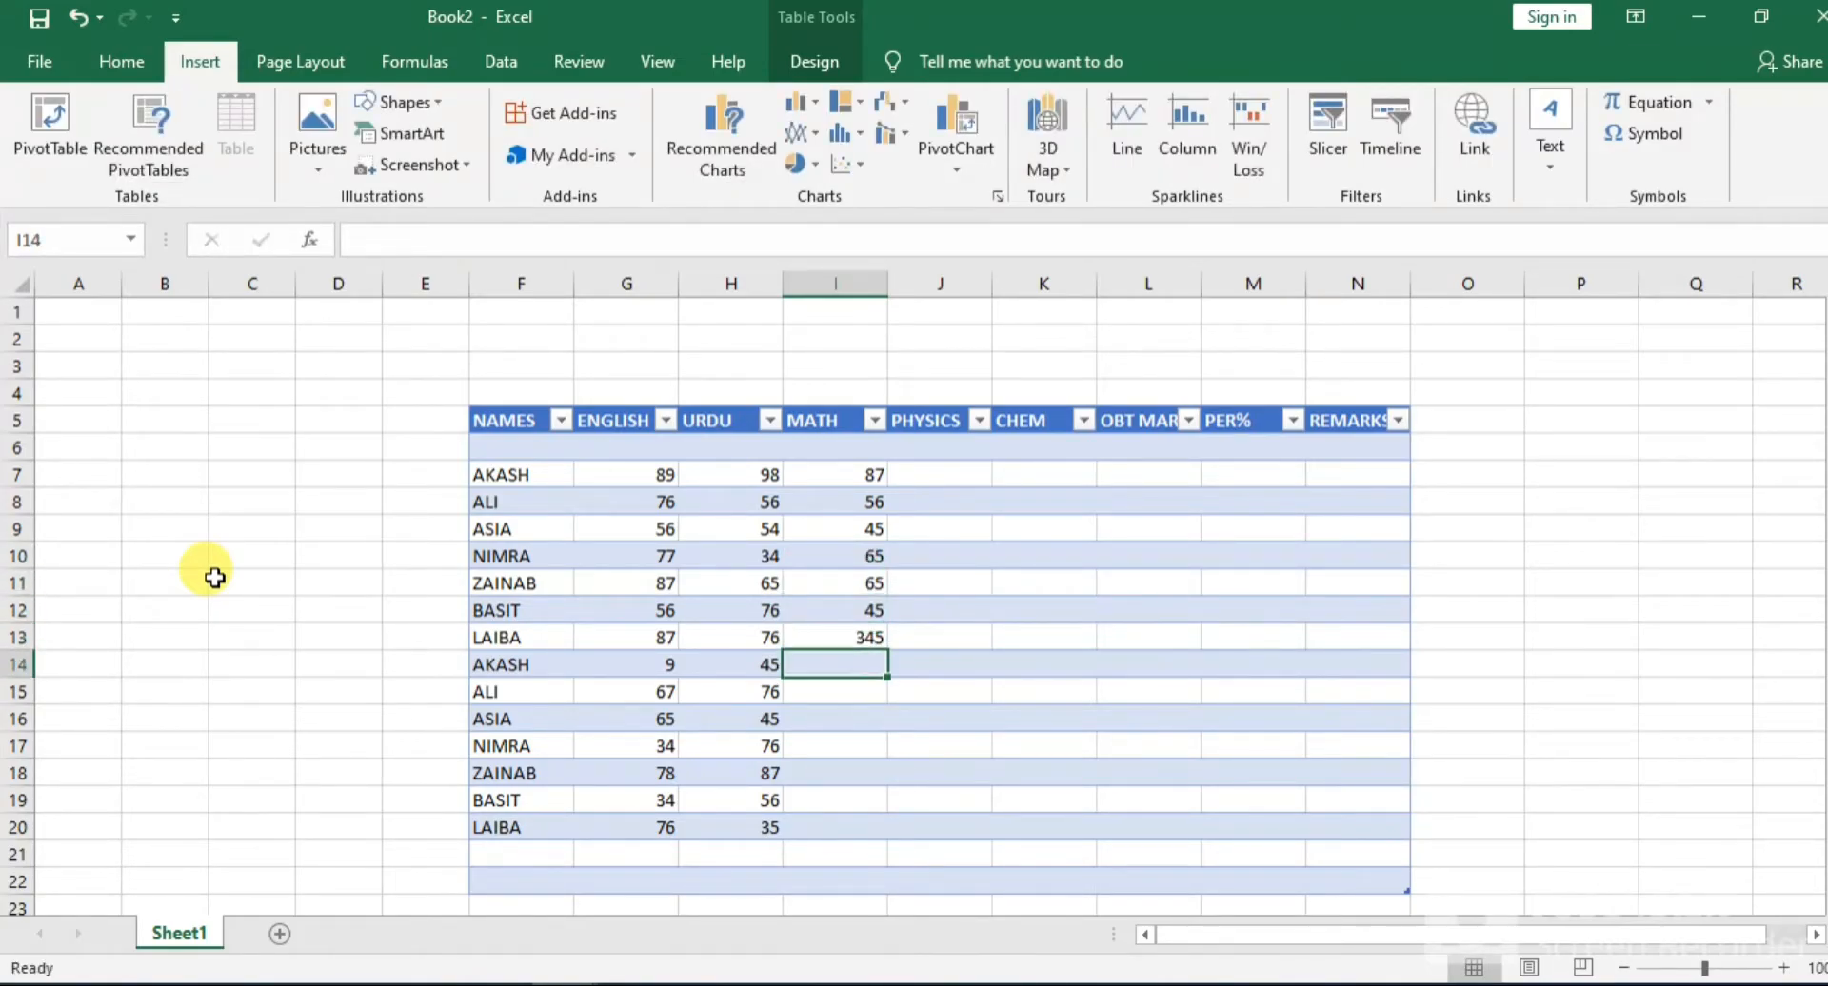
key("Up")
type("65")
key("Return")
type("45")
key("Return")
type("65")
key("Return")
type("45")
key("Return")
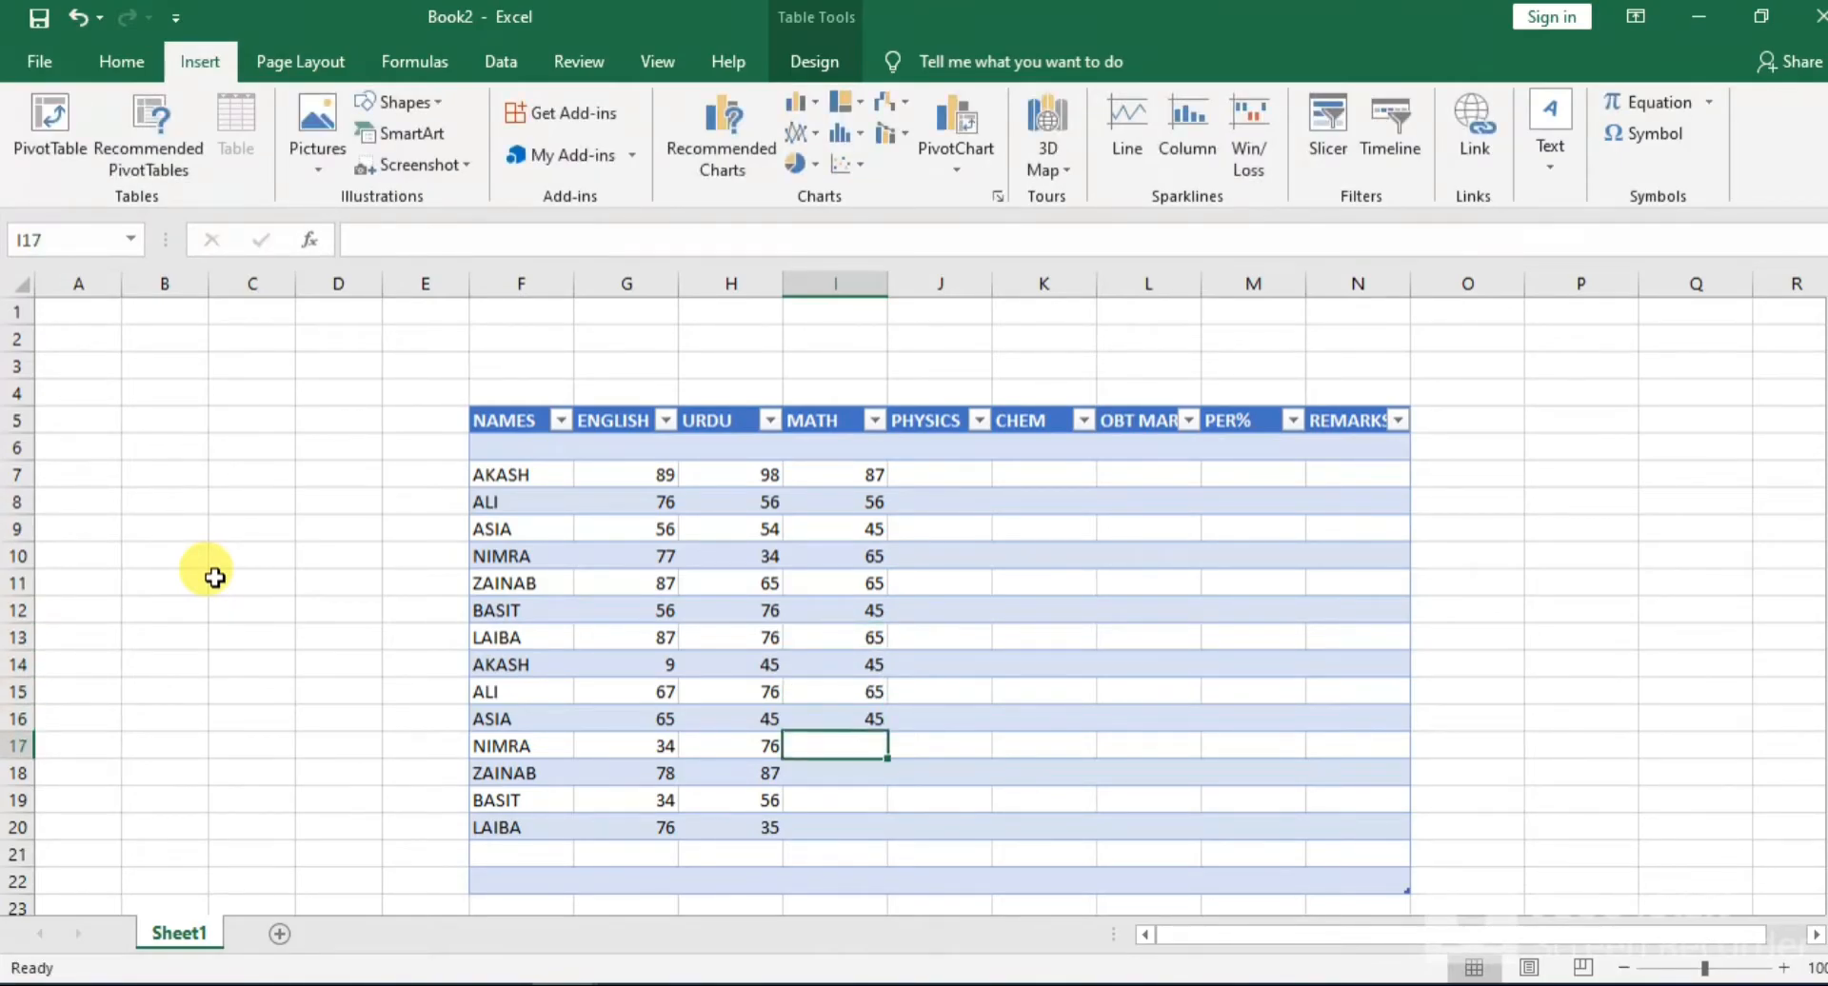
Enter the last MATH marks 36, 87, 45 and 87 in I17:I20
type("36")
key("Return")
type("87")
key("Return")
type("45")
key("Return")
type("87")
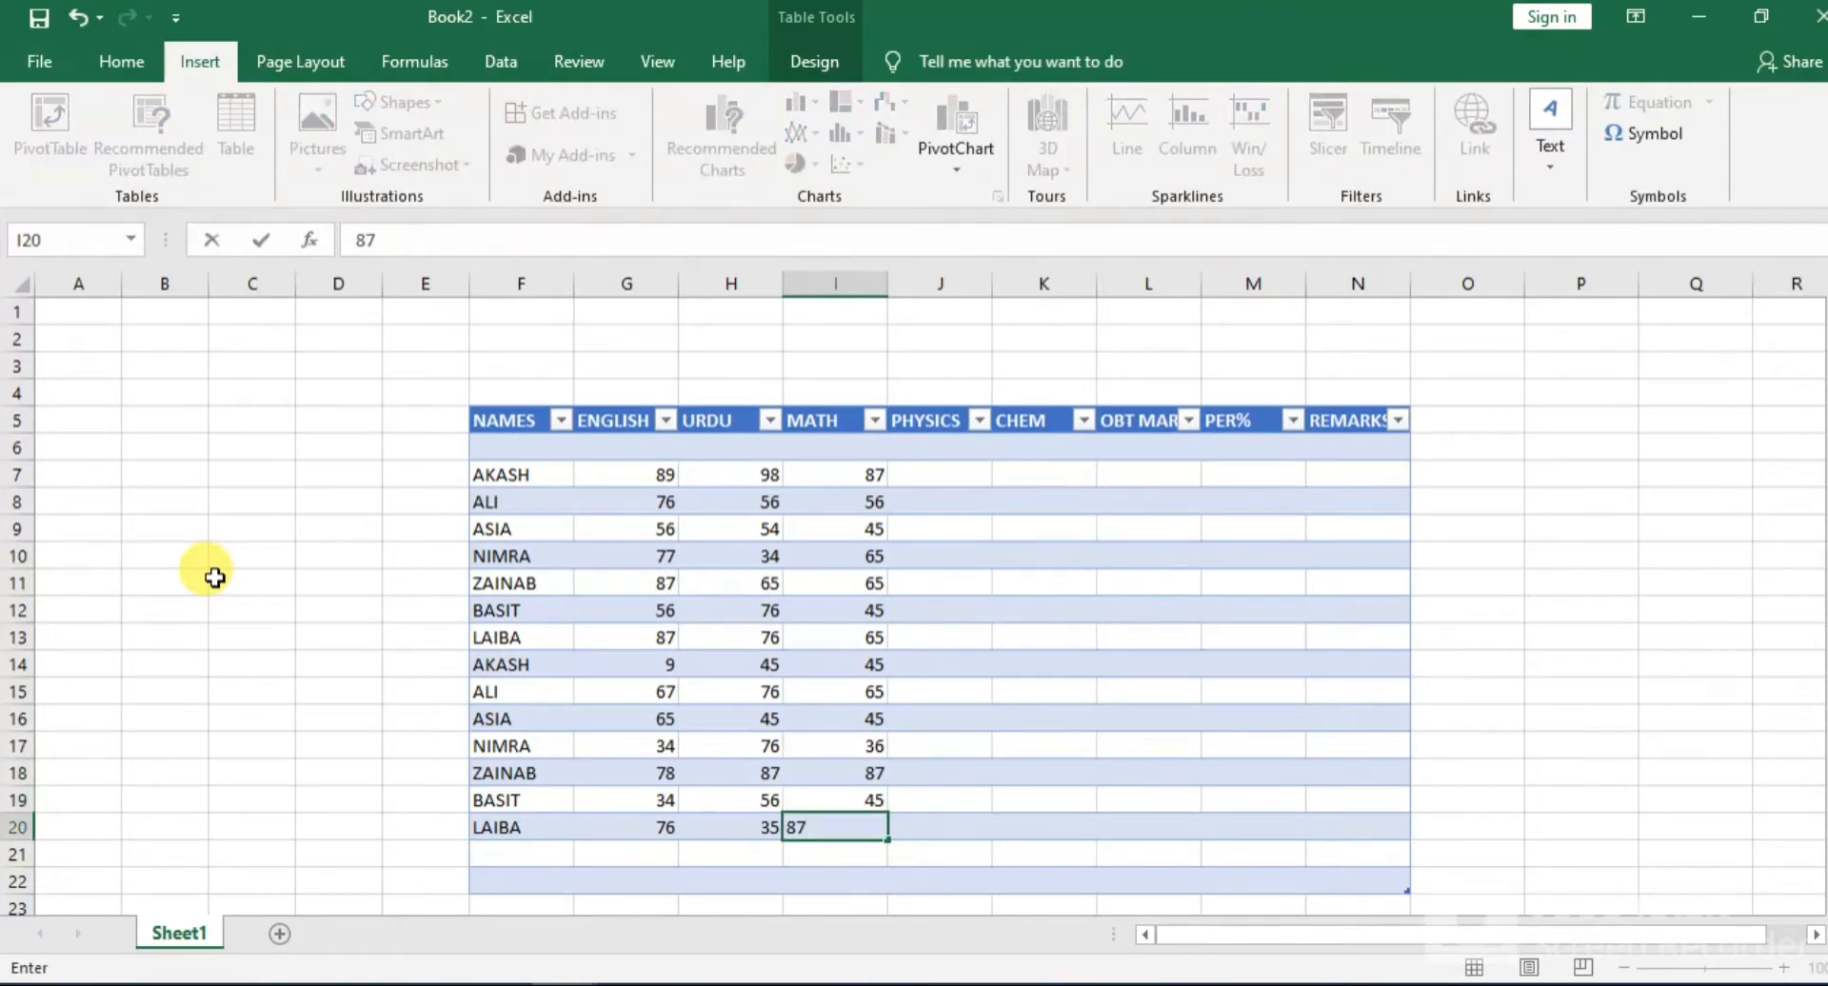
key("Up")
key("Up")
key("Up")
key("Up")
key("Up")
key("Up")
key("Up")
key("Up")
key("Up")
key("Up")
key("Up")
key("Up")
key("Up")
Enter the PHYSICS marks 76, 45, 76 and 76 in J7:J10
key("Right")
type("76")
key("Return")
type("45")
key("Return")
type("766")
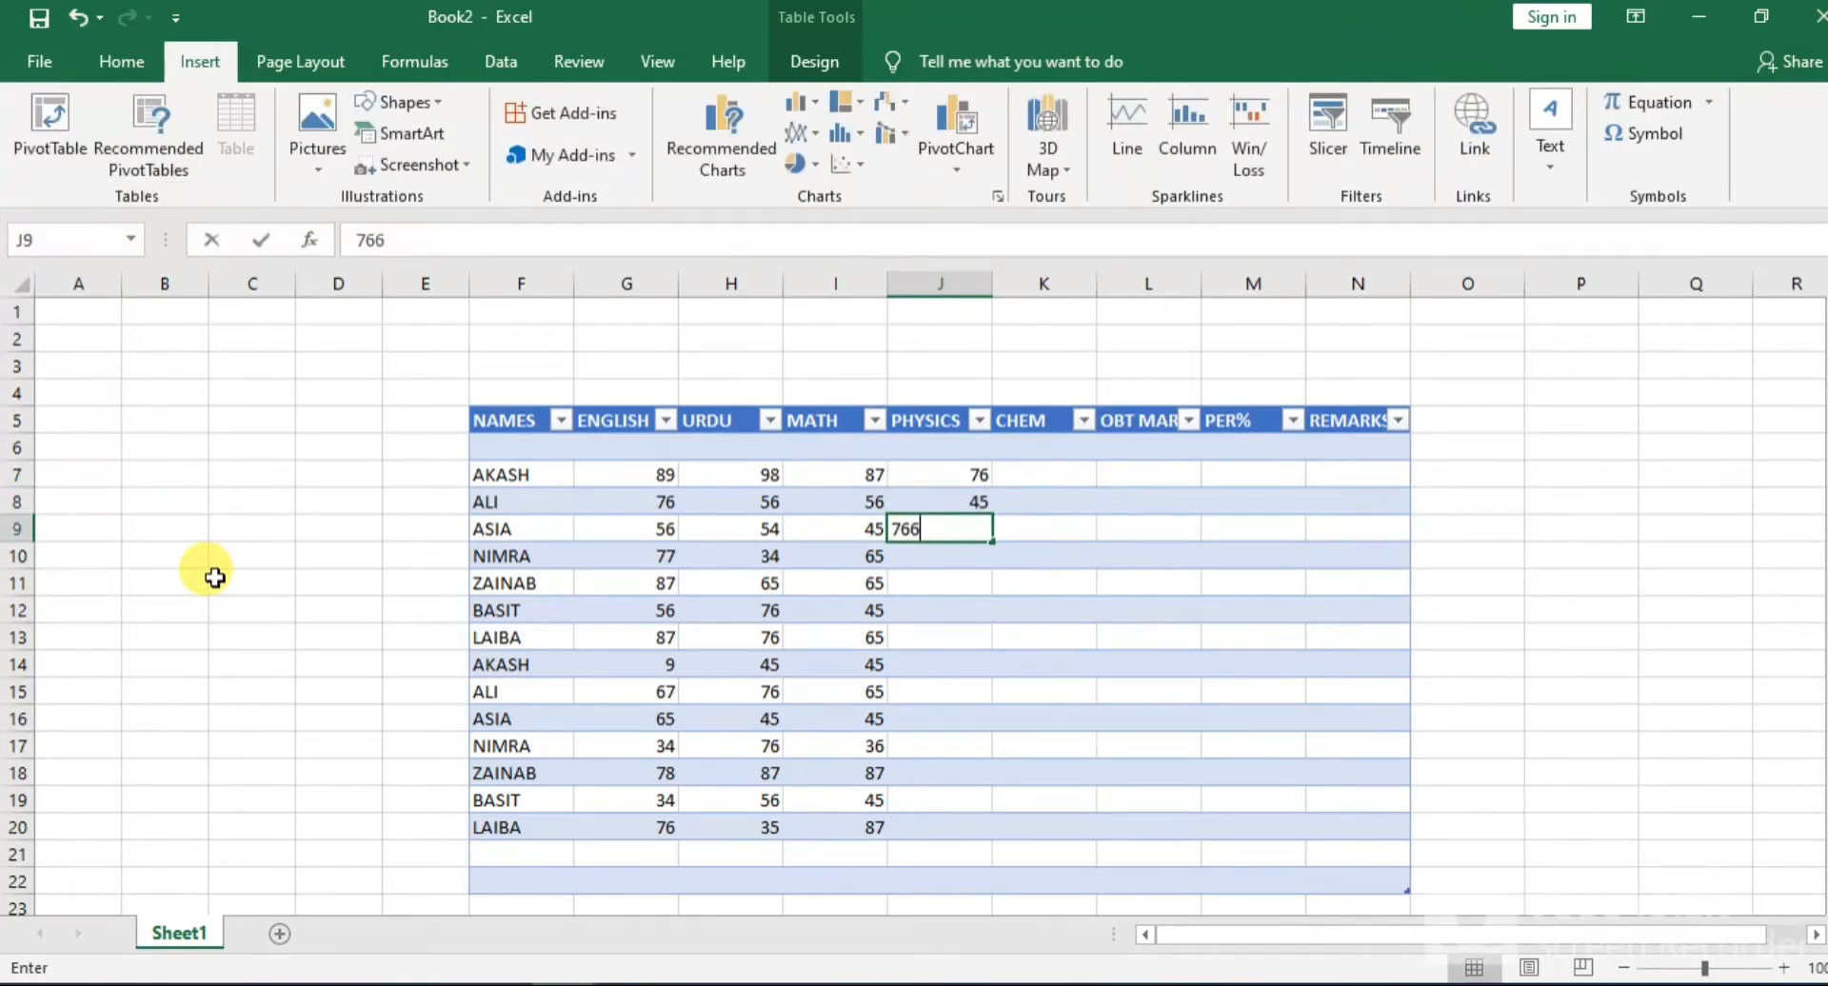
key("Return")
type("76")
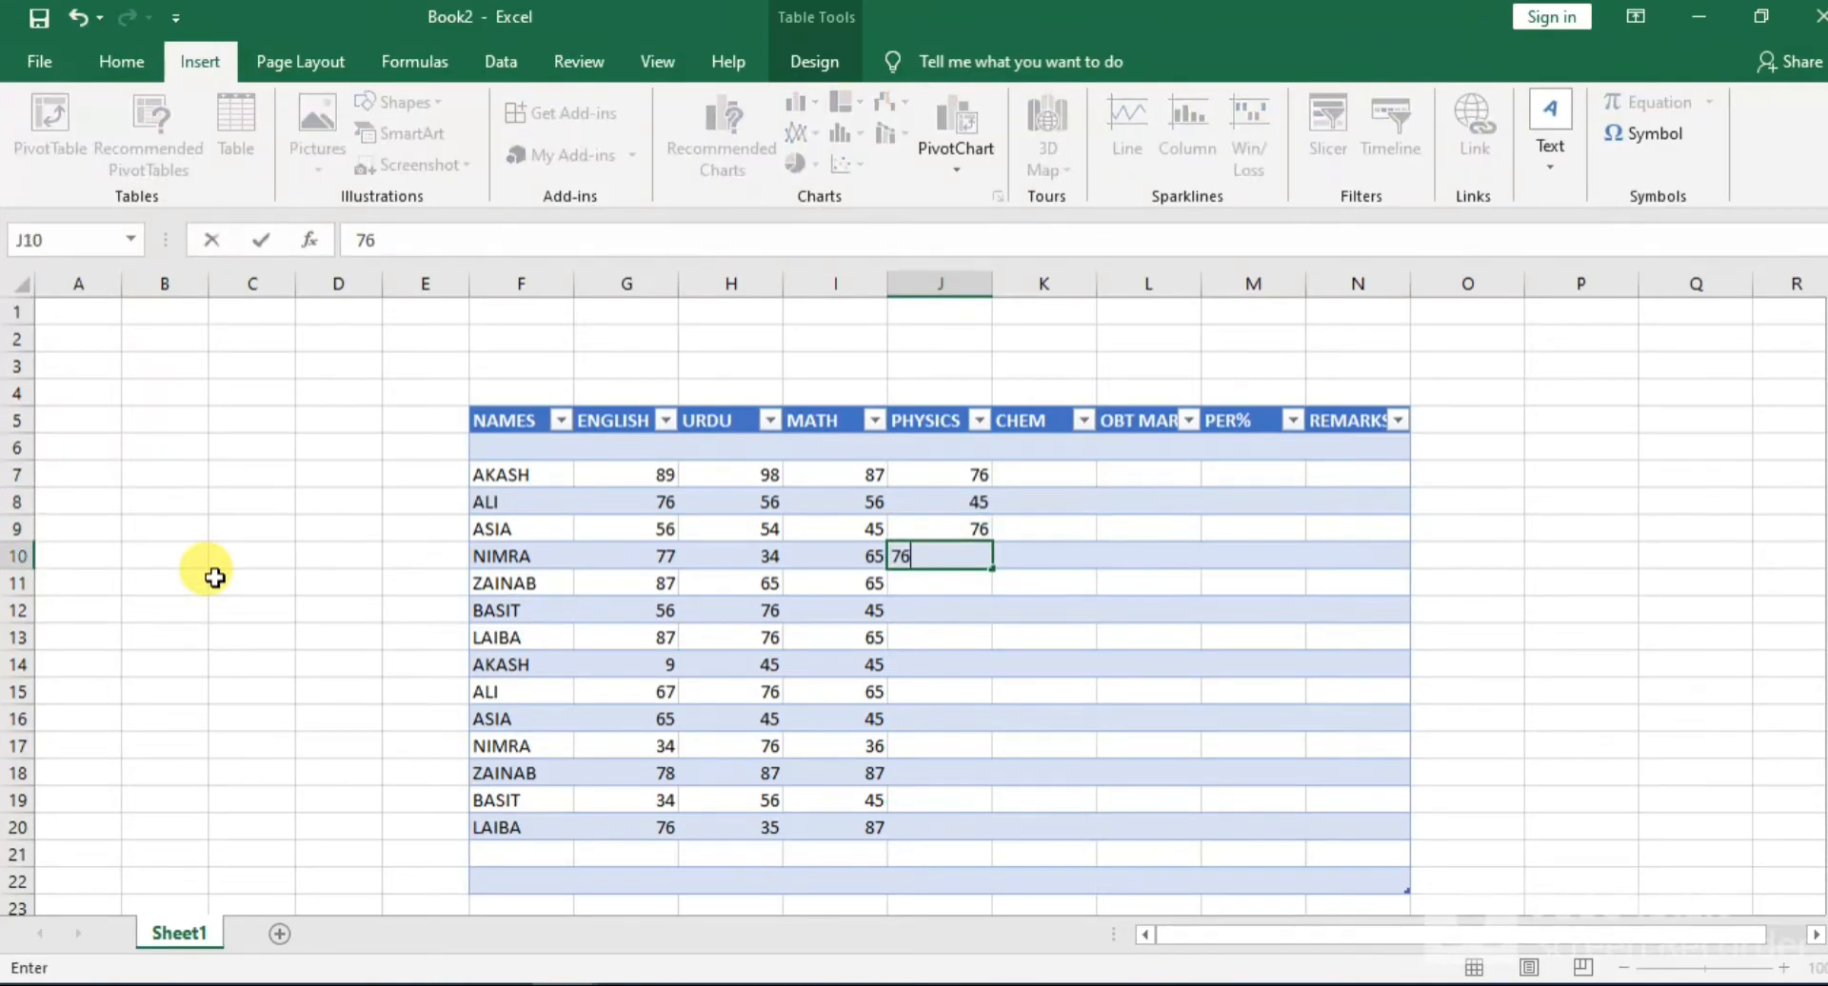
key("Return")
Enter the PHYSICS marks 45, 34, 76, 45 and 87 in J11:J15, correcting the mistyped mark in J15
type("45")
key("Return")
type("34")
key("Return")
type("76")
key("Return")
type("45")
key("Return")
type("6")
key("Return")
key("Up")
type("8")
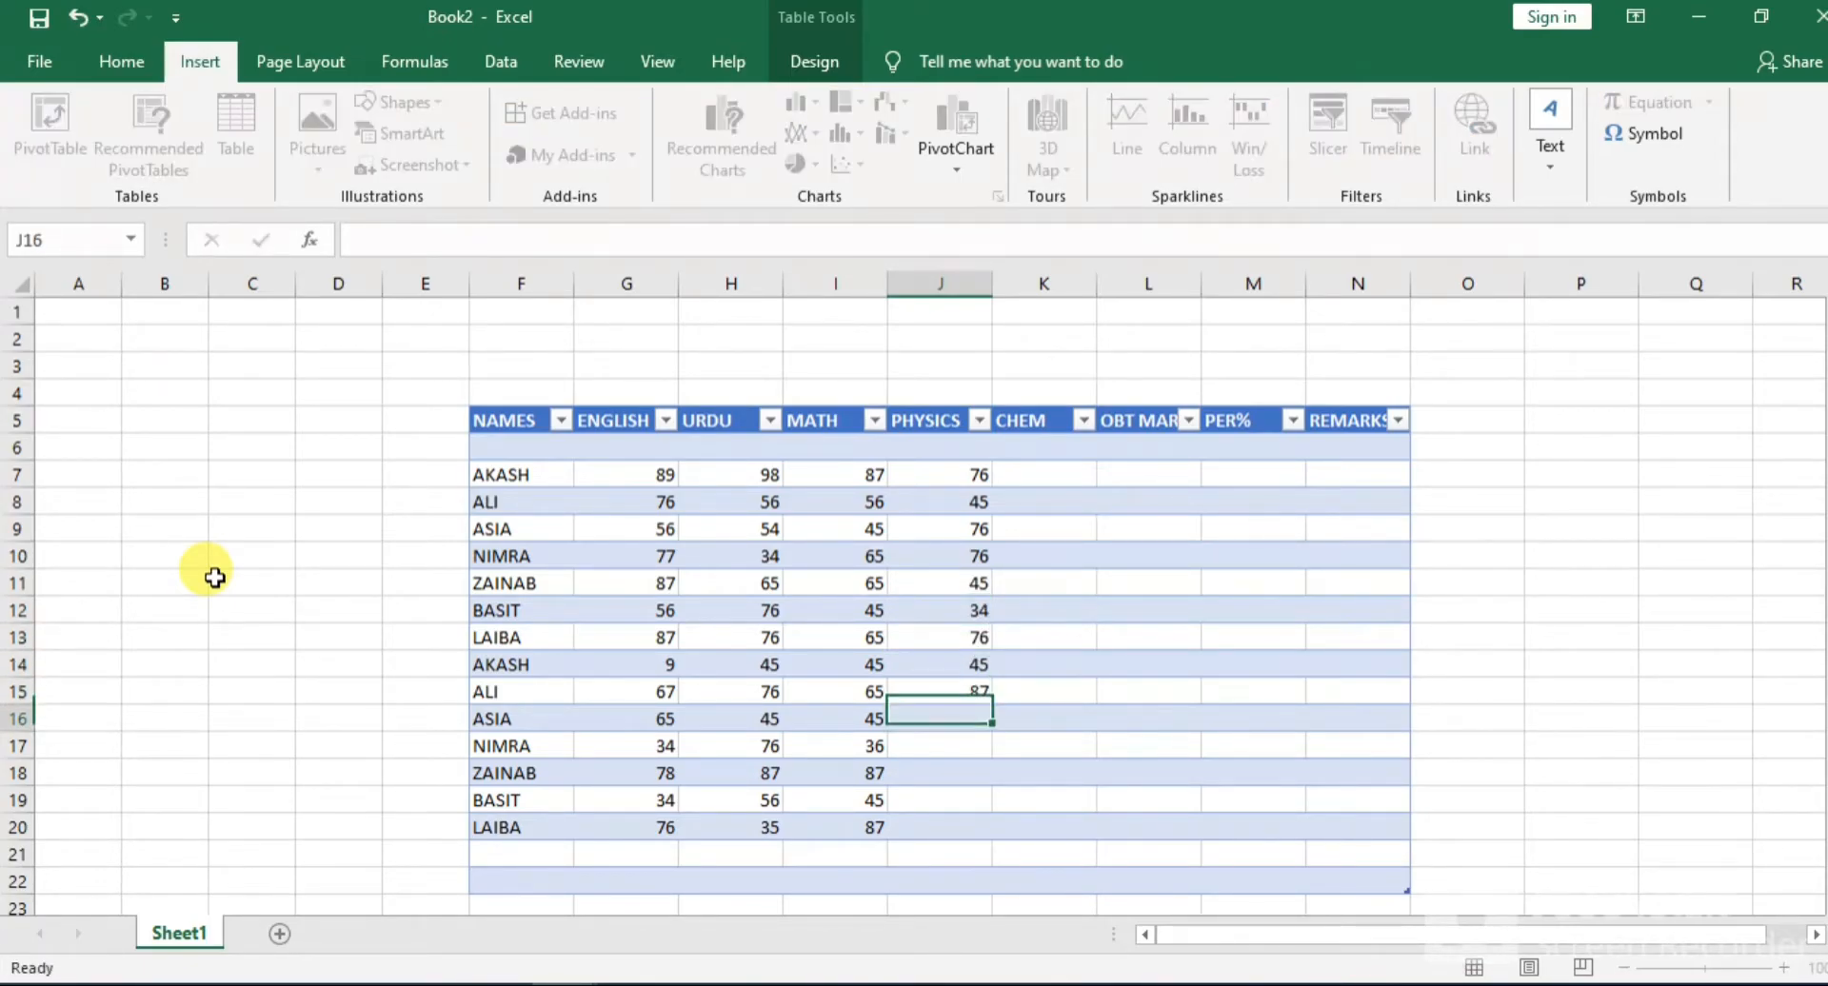
key("Return")
Enter the last PHYSICS marks 56, 34, 65, 45 and 87 in J16:J20
type("56")
key("Return")
type("34")
key("Return")
type("65")
key("Return")
key("Return")
type("87")
key("Up")
key("Up")
key("Up")
key("Up")
key("Up")
key("Up")
key("Up")
key("Up")
key("Up")
key("Up")
Enter the CHEM marks 65 in K7, 65 in K9 and 45 in K10, skipping K8
key("Right")
key("Up")
key("Up")
key("Up")
key("Up")
key("Up")
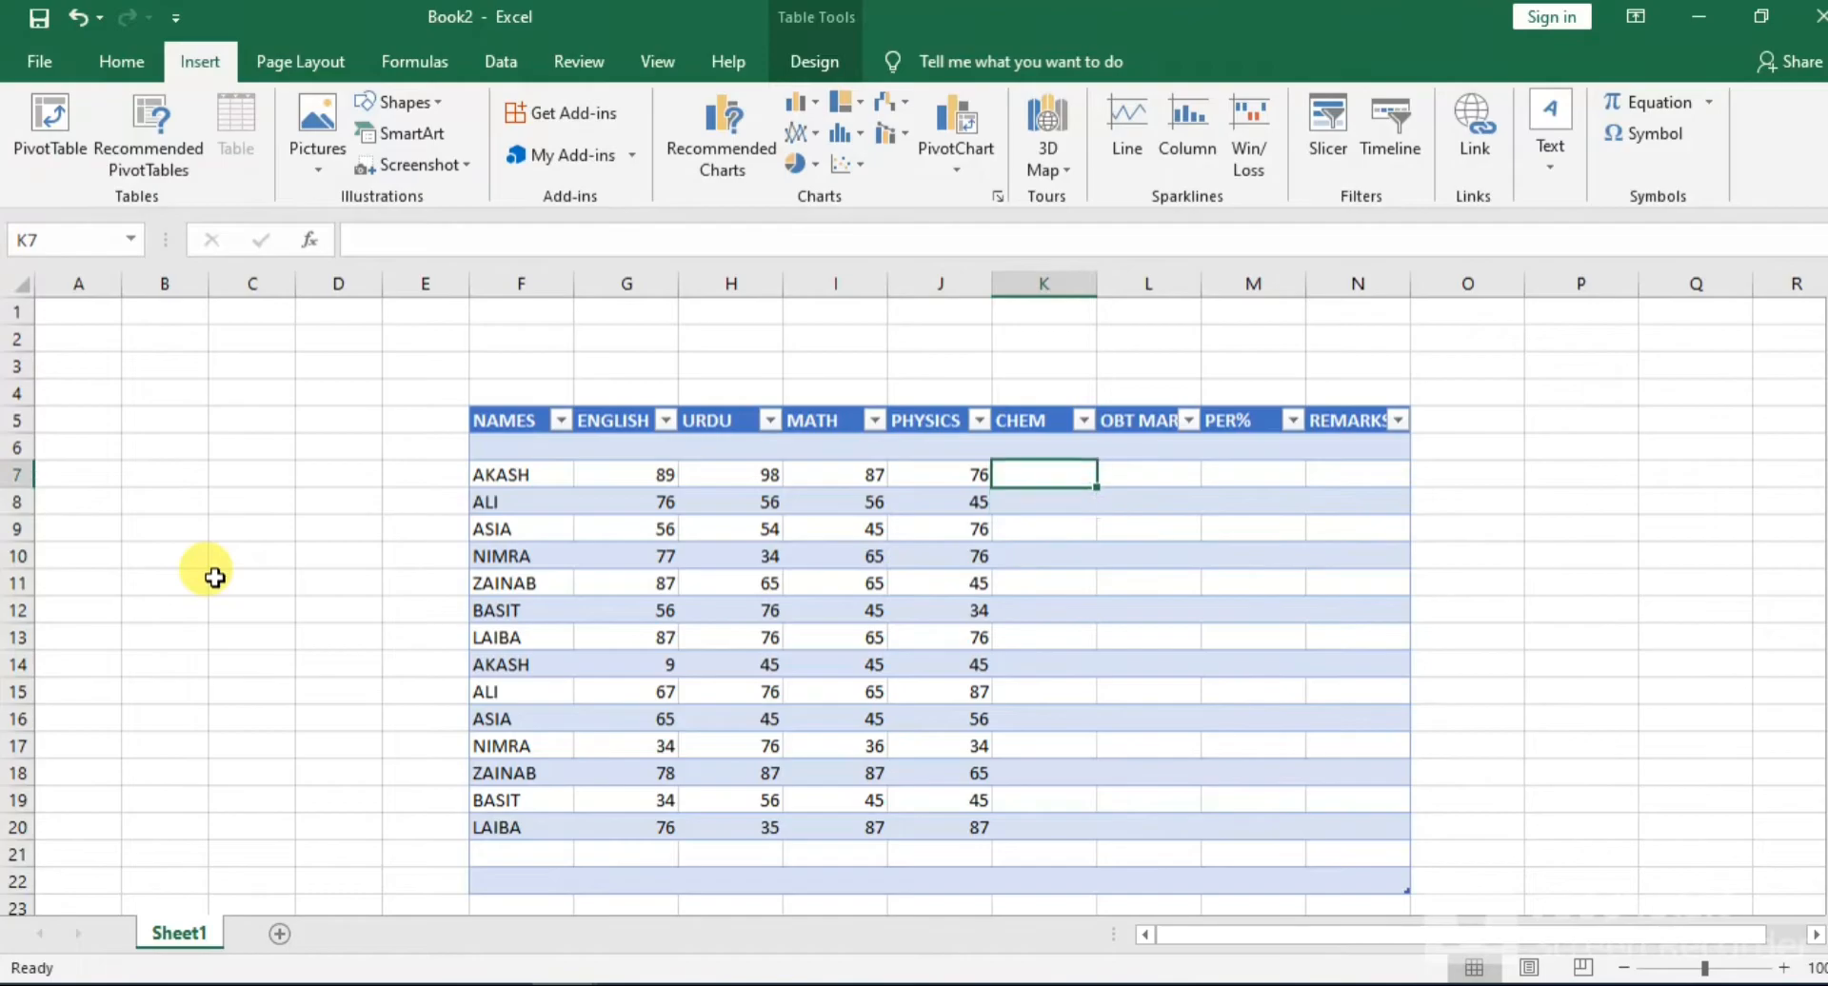
key("Down")
type("65")
key("Return")
key("Down")
type("65")
key("Return")
type("45")
key("Return")
Enter the CHEM marks 54, 34, 54 and 54 in K11:K14
type("54")
key("Return")
type("34")
key("Return")
type("54")
key("Return")
type("54")
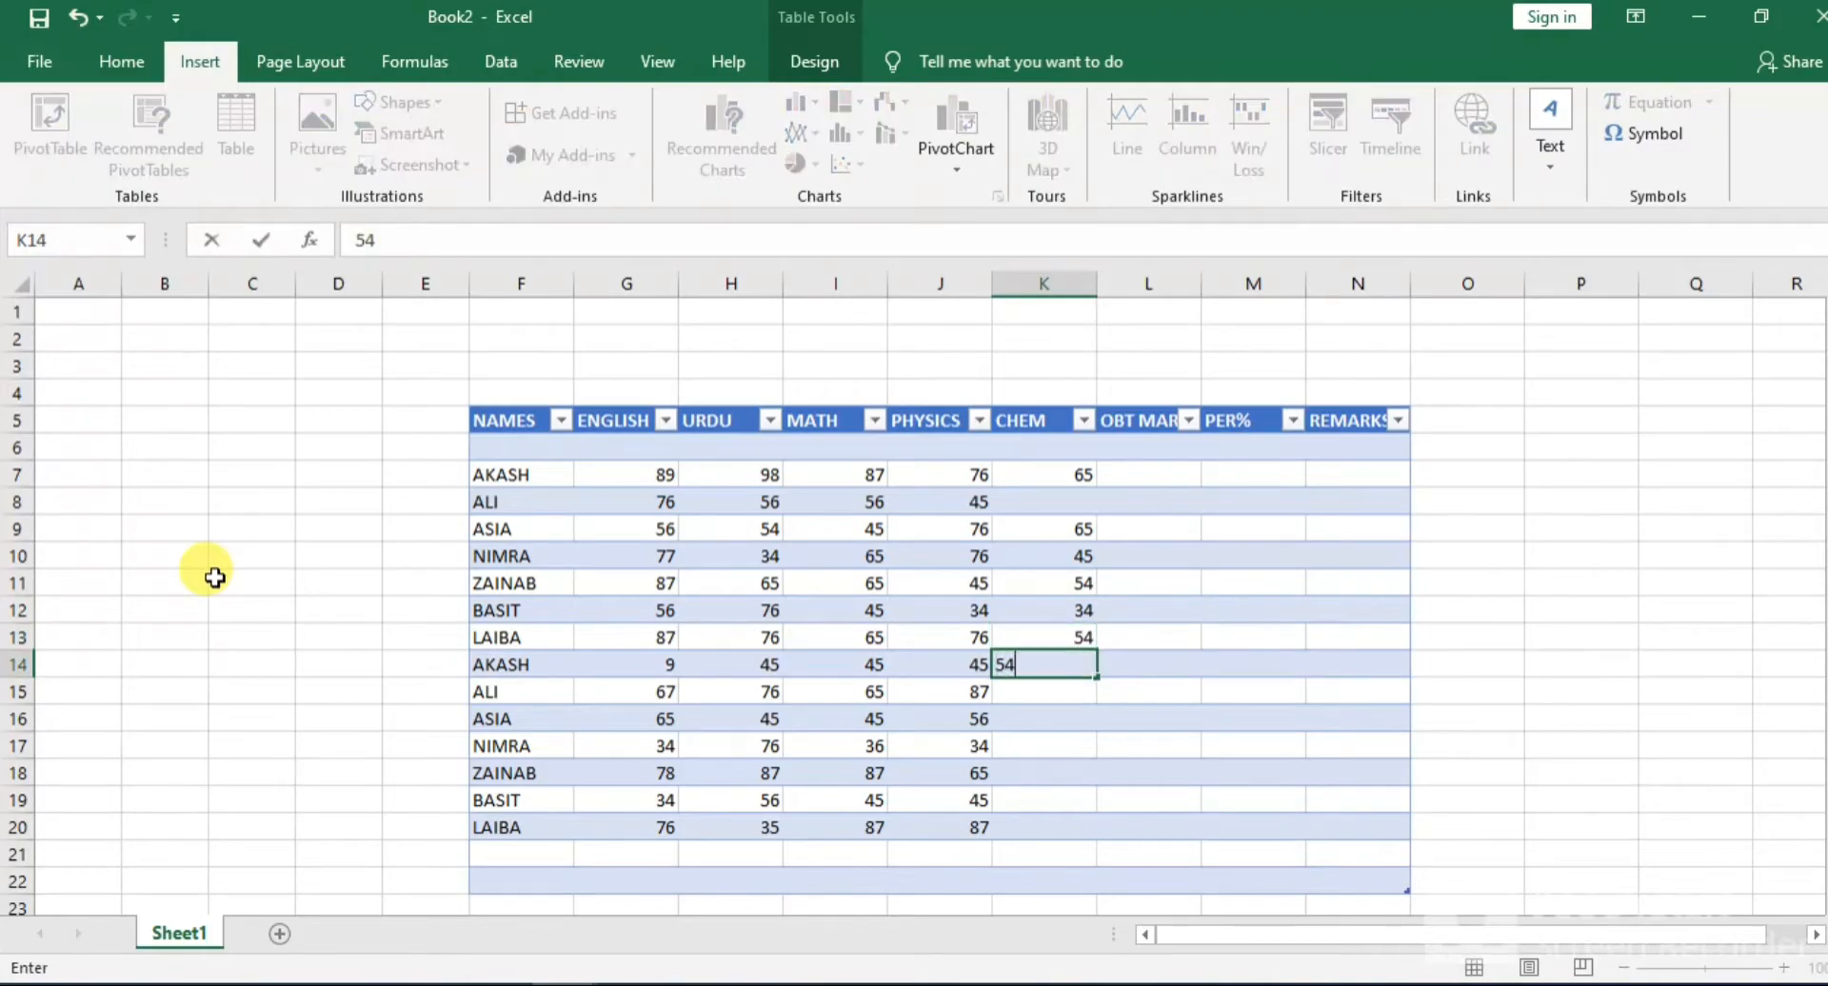
key("Return")
Enter the last CHEM marks 76, 45, 65, 65, 67 and 54 in K15:K20
type("76")
key("Return")
type("45")
key("Return")
type("65")
key("Return")
type("65")
key("Return")
type("67")
key("Return")
type("54")
key("Return")
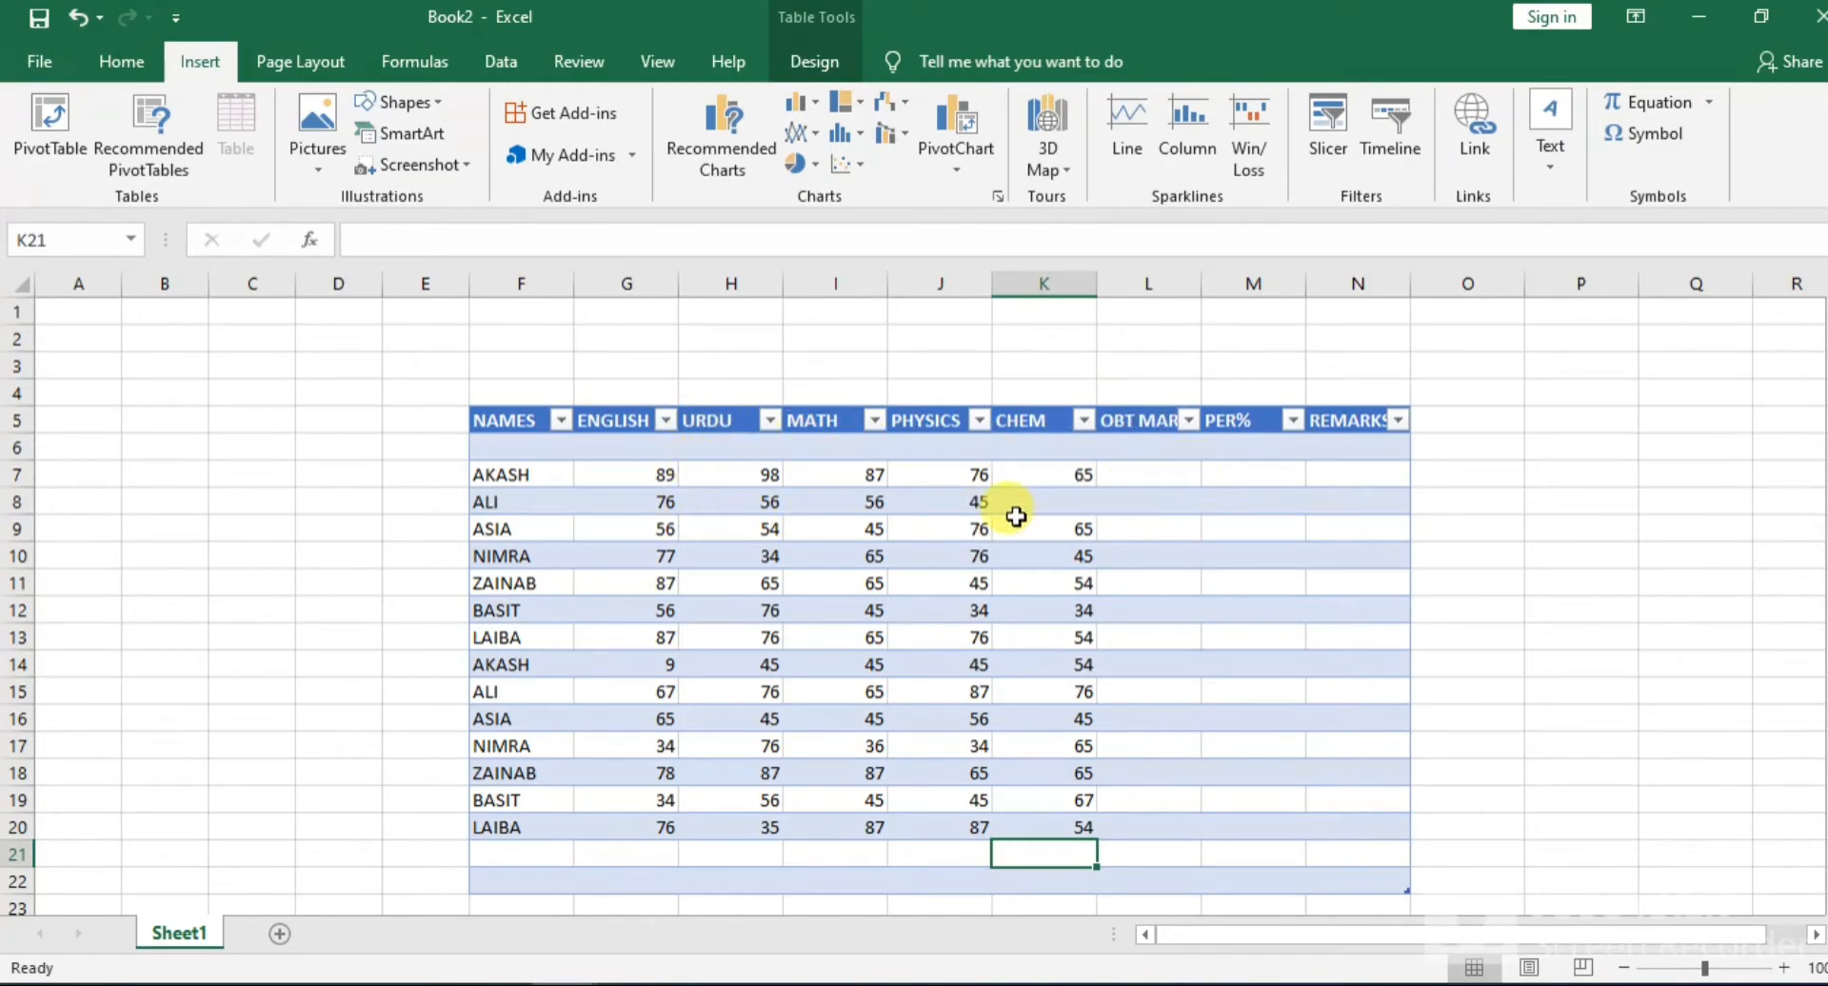
Start a SUM formula in the obtained marks cell L7 with G7 as the beginning of its range
left_click(1141, 480)
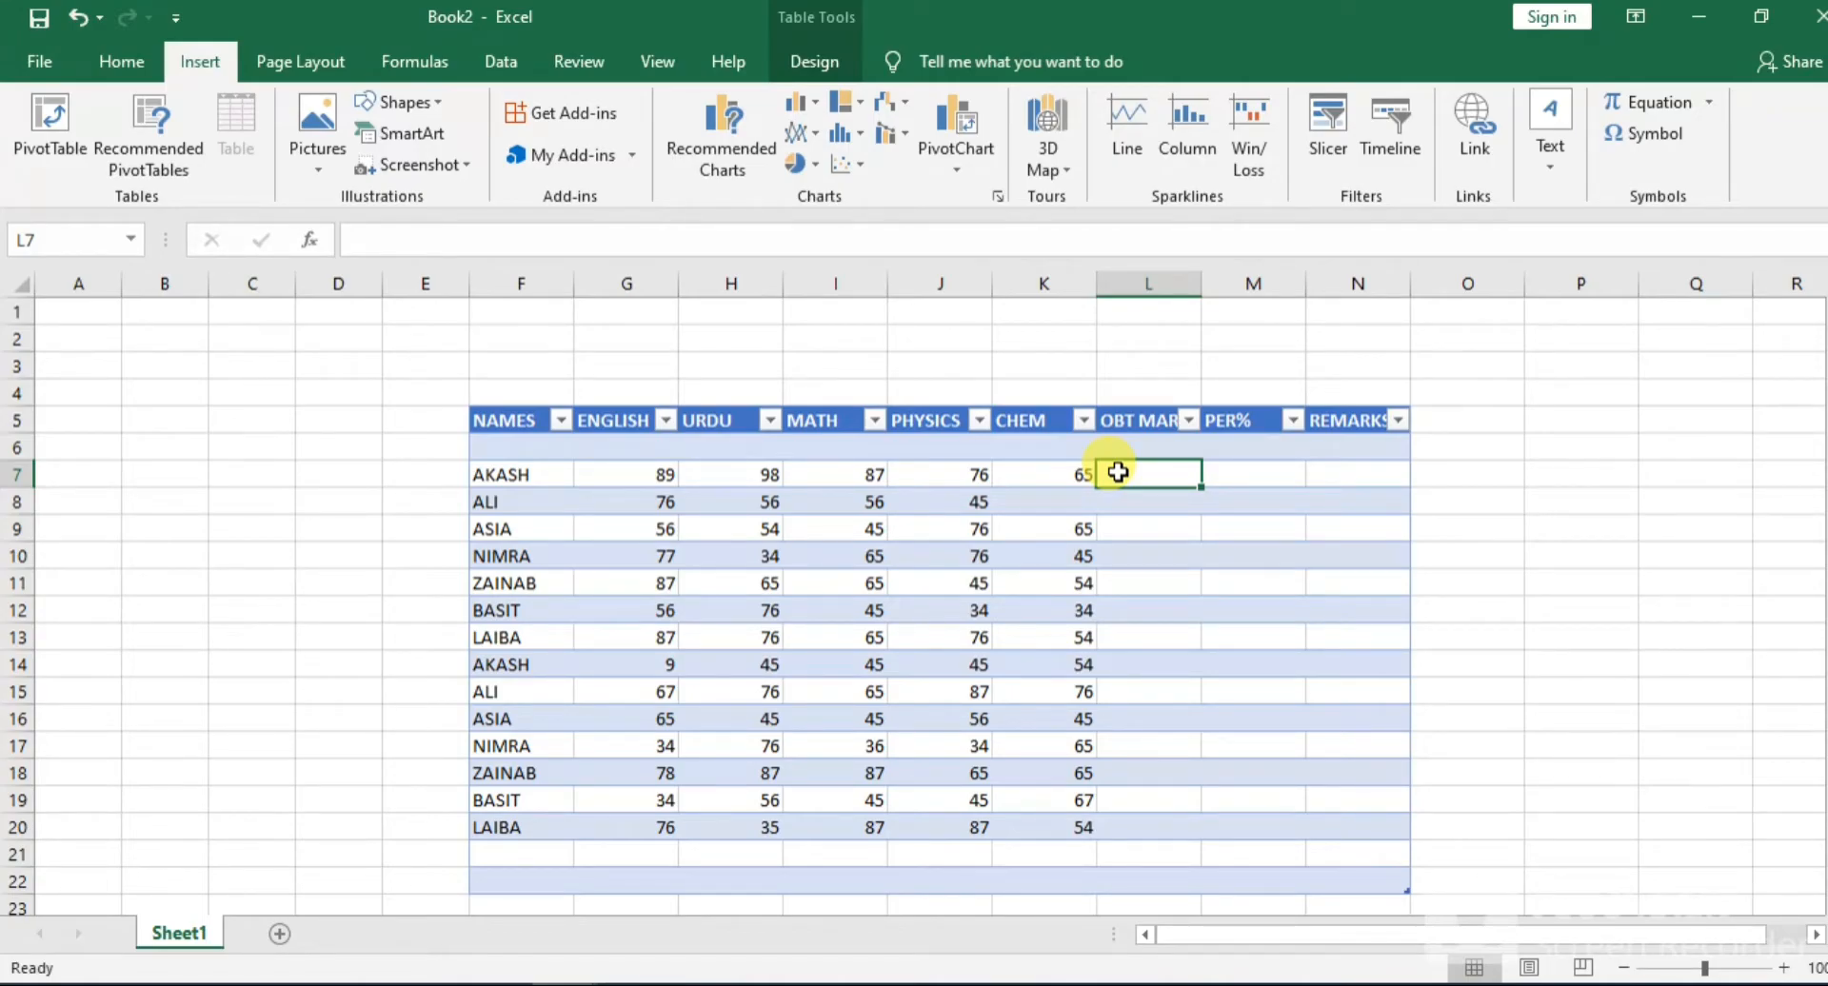
type("=")
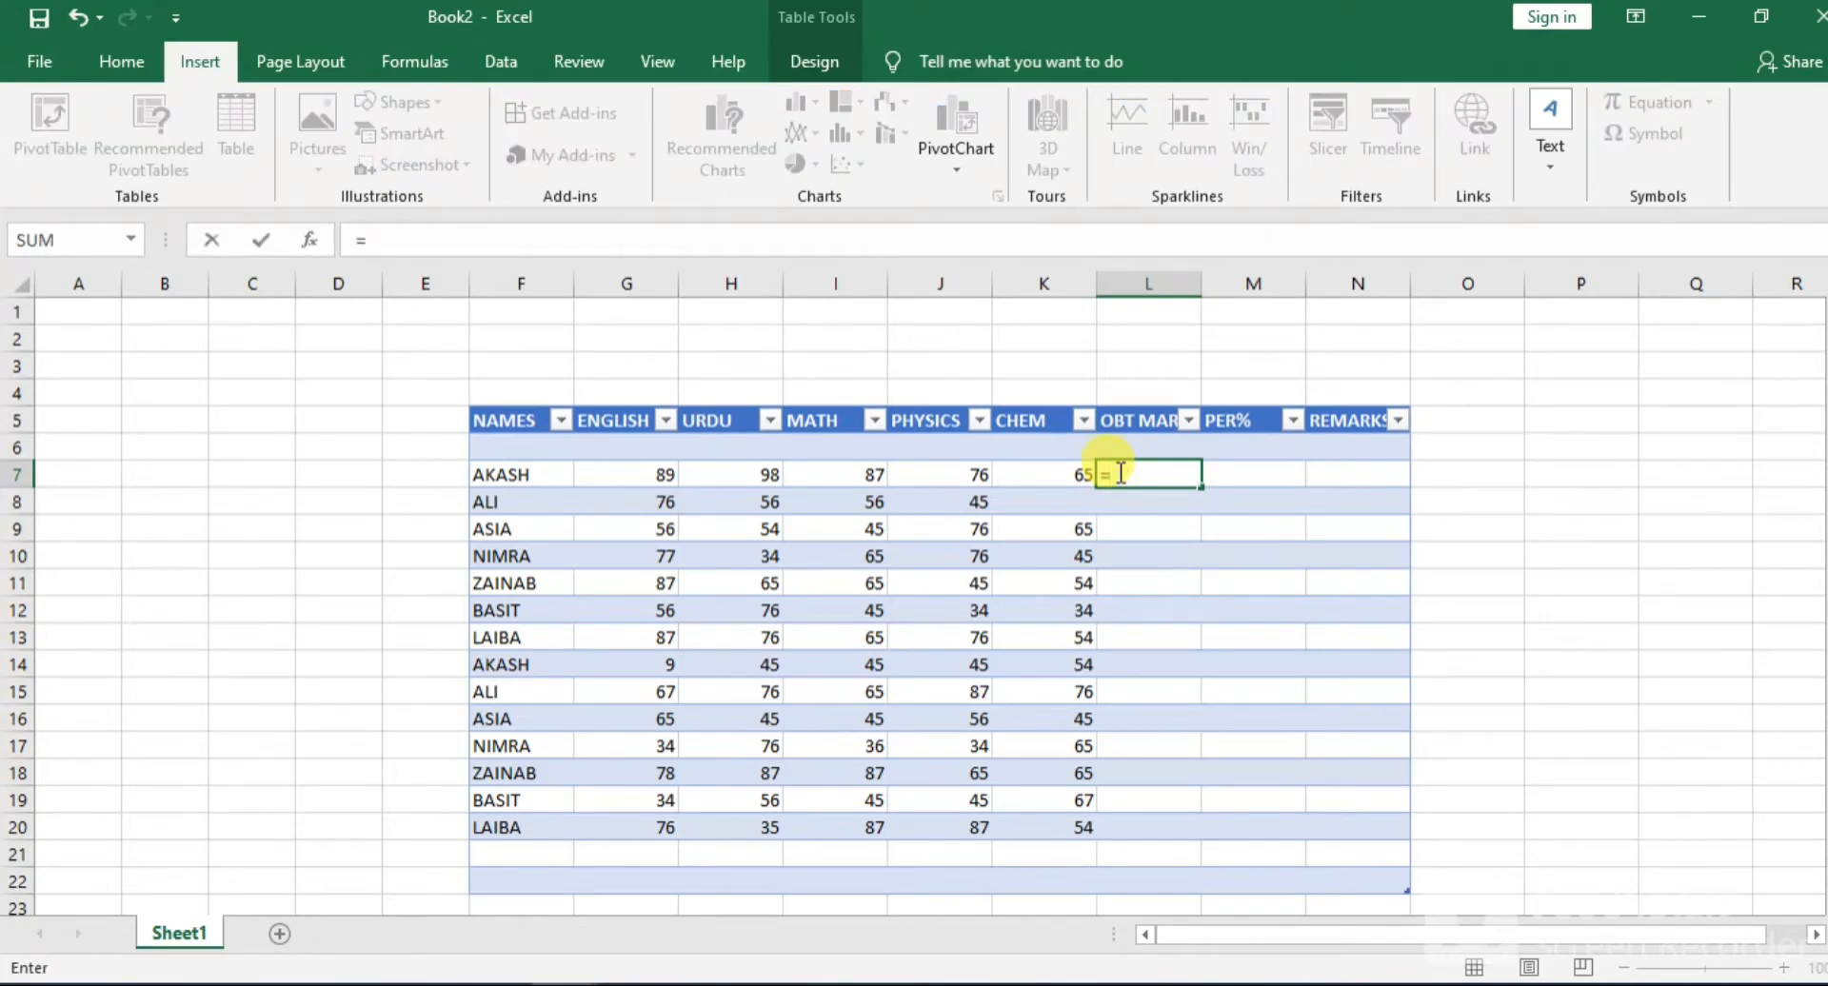
type("SU")
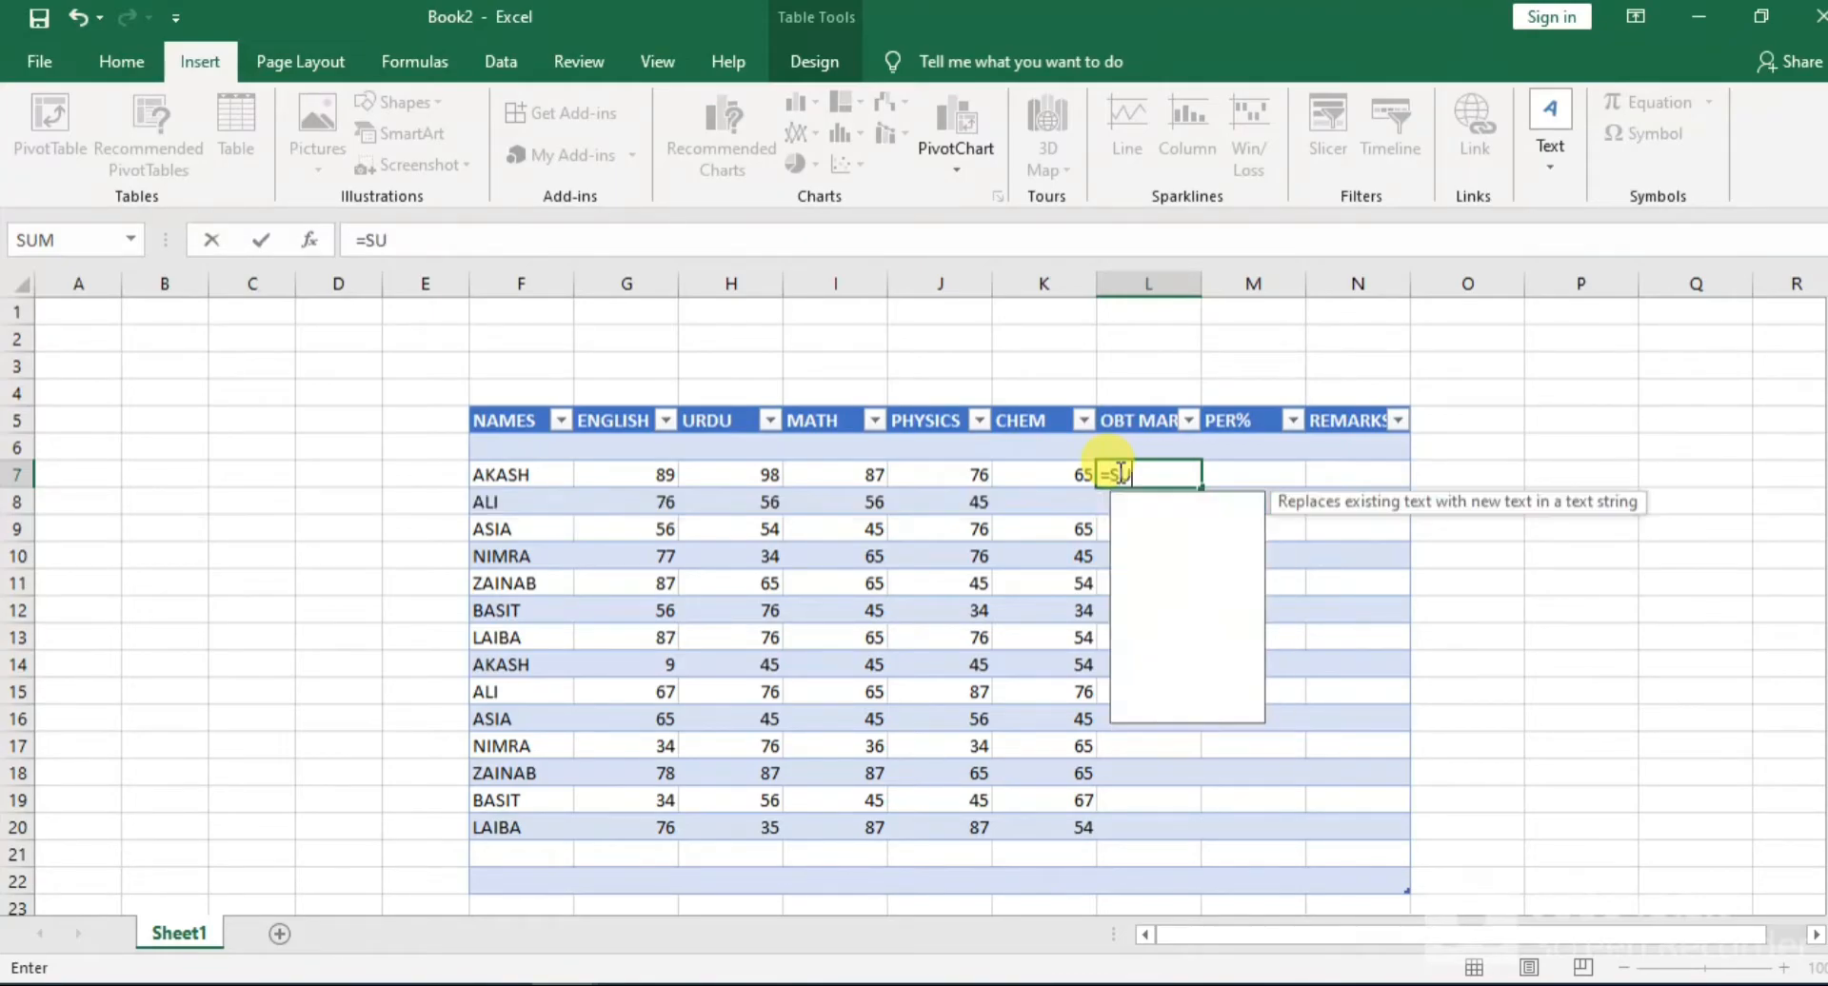
type("M(")
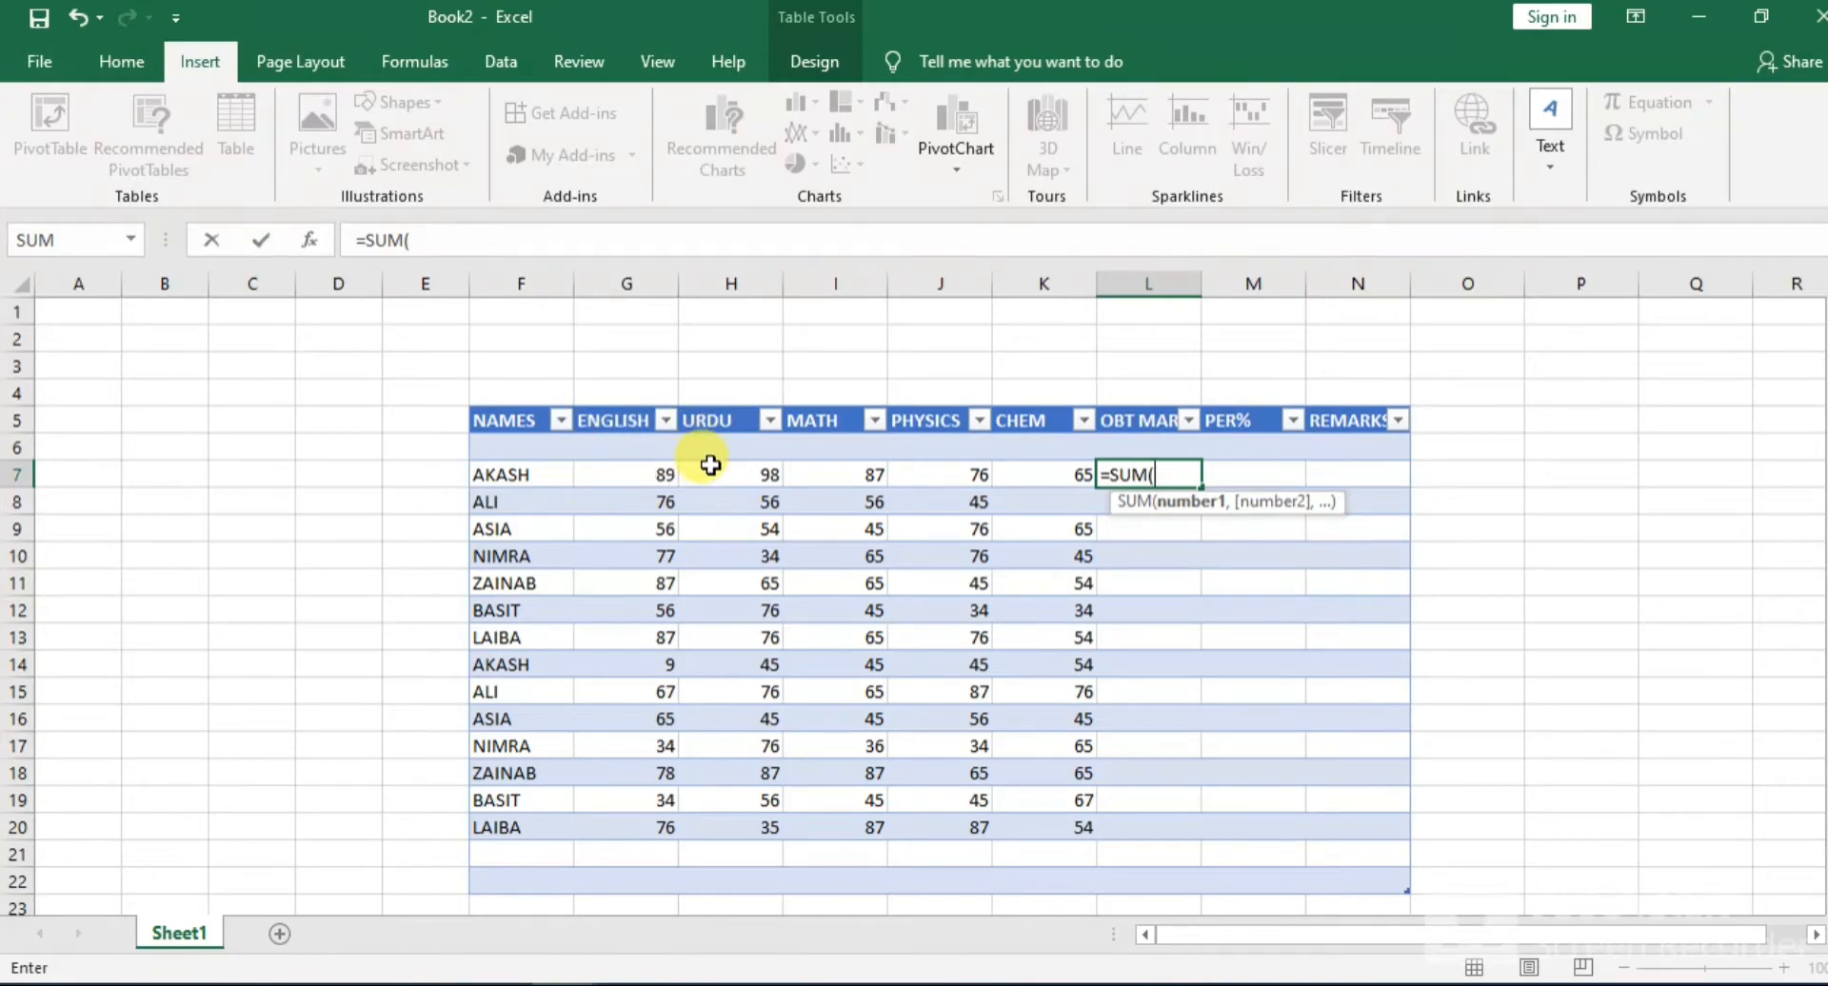
left_click(655, 476)
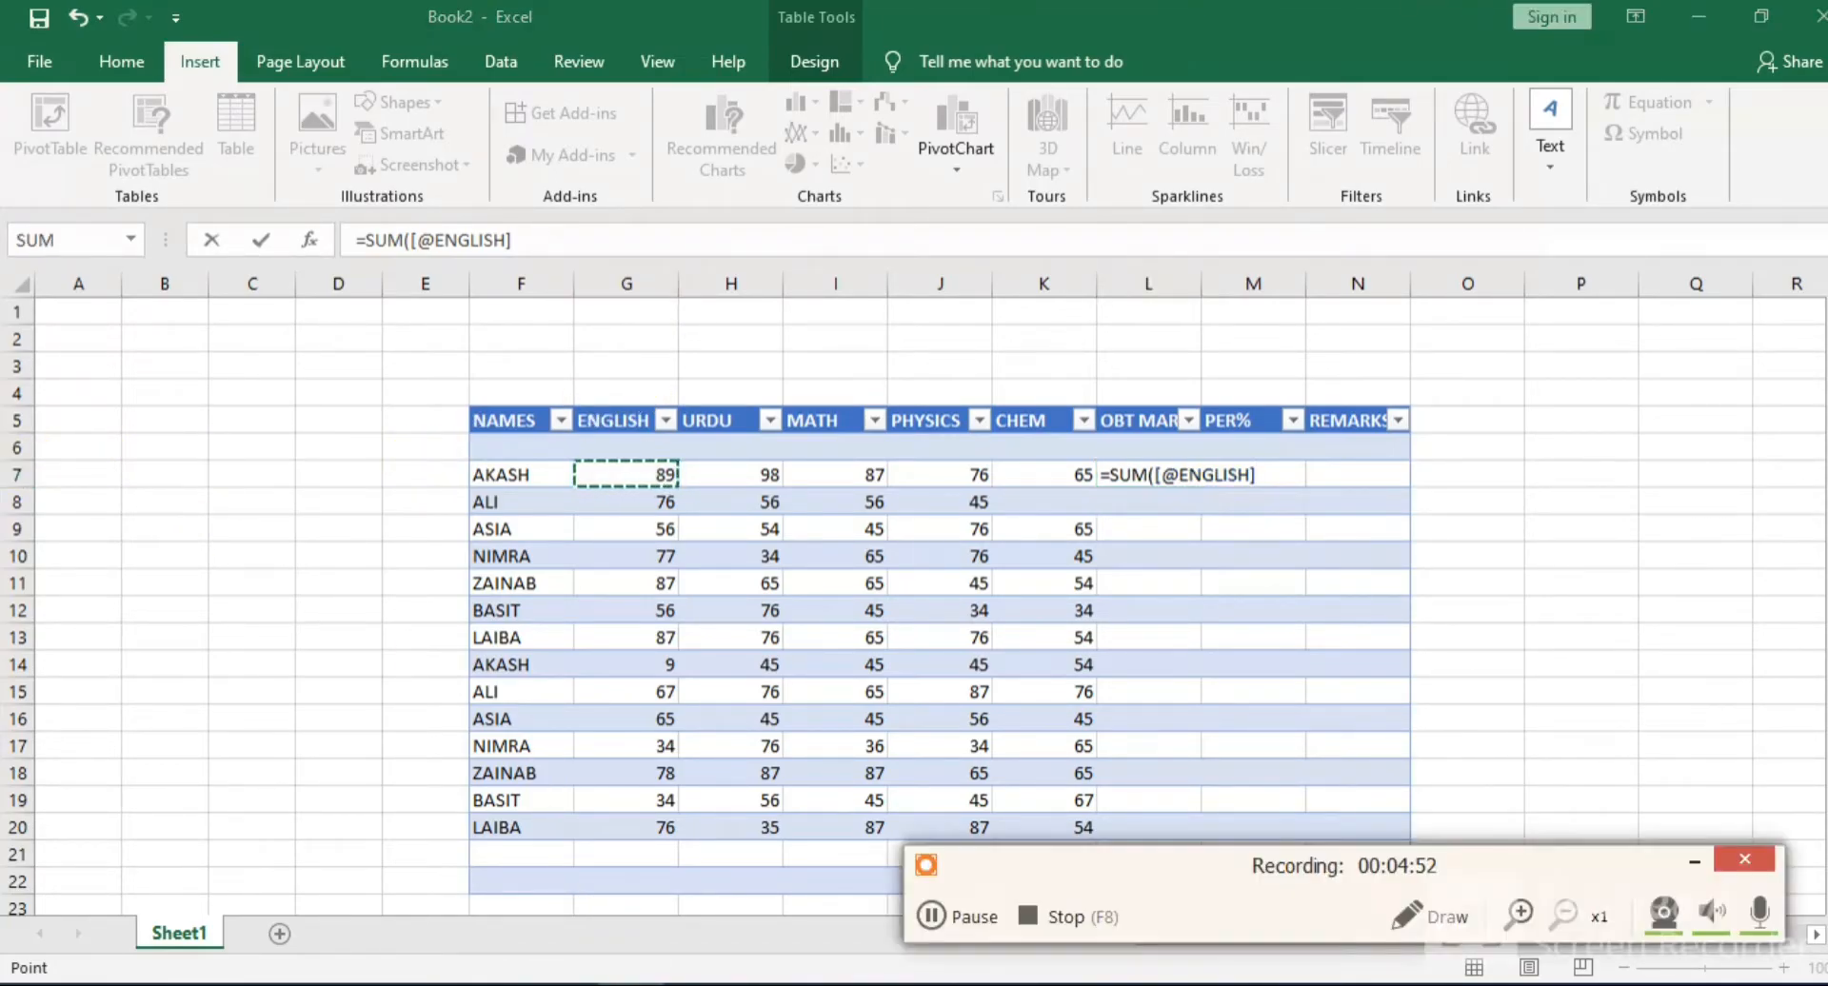
left_click(1518, 913)
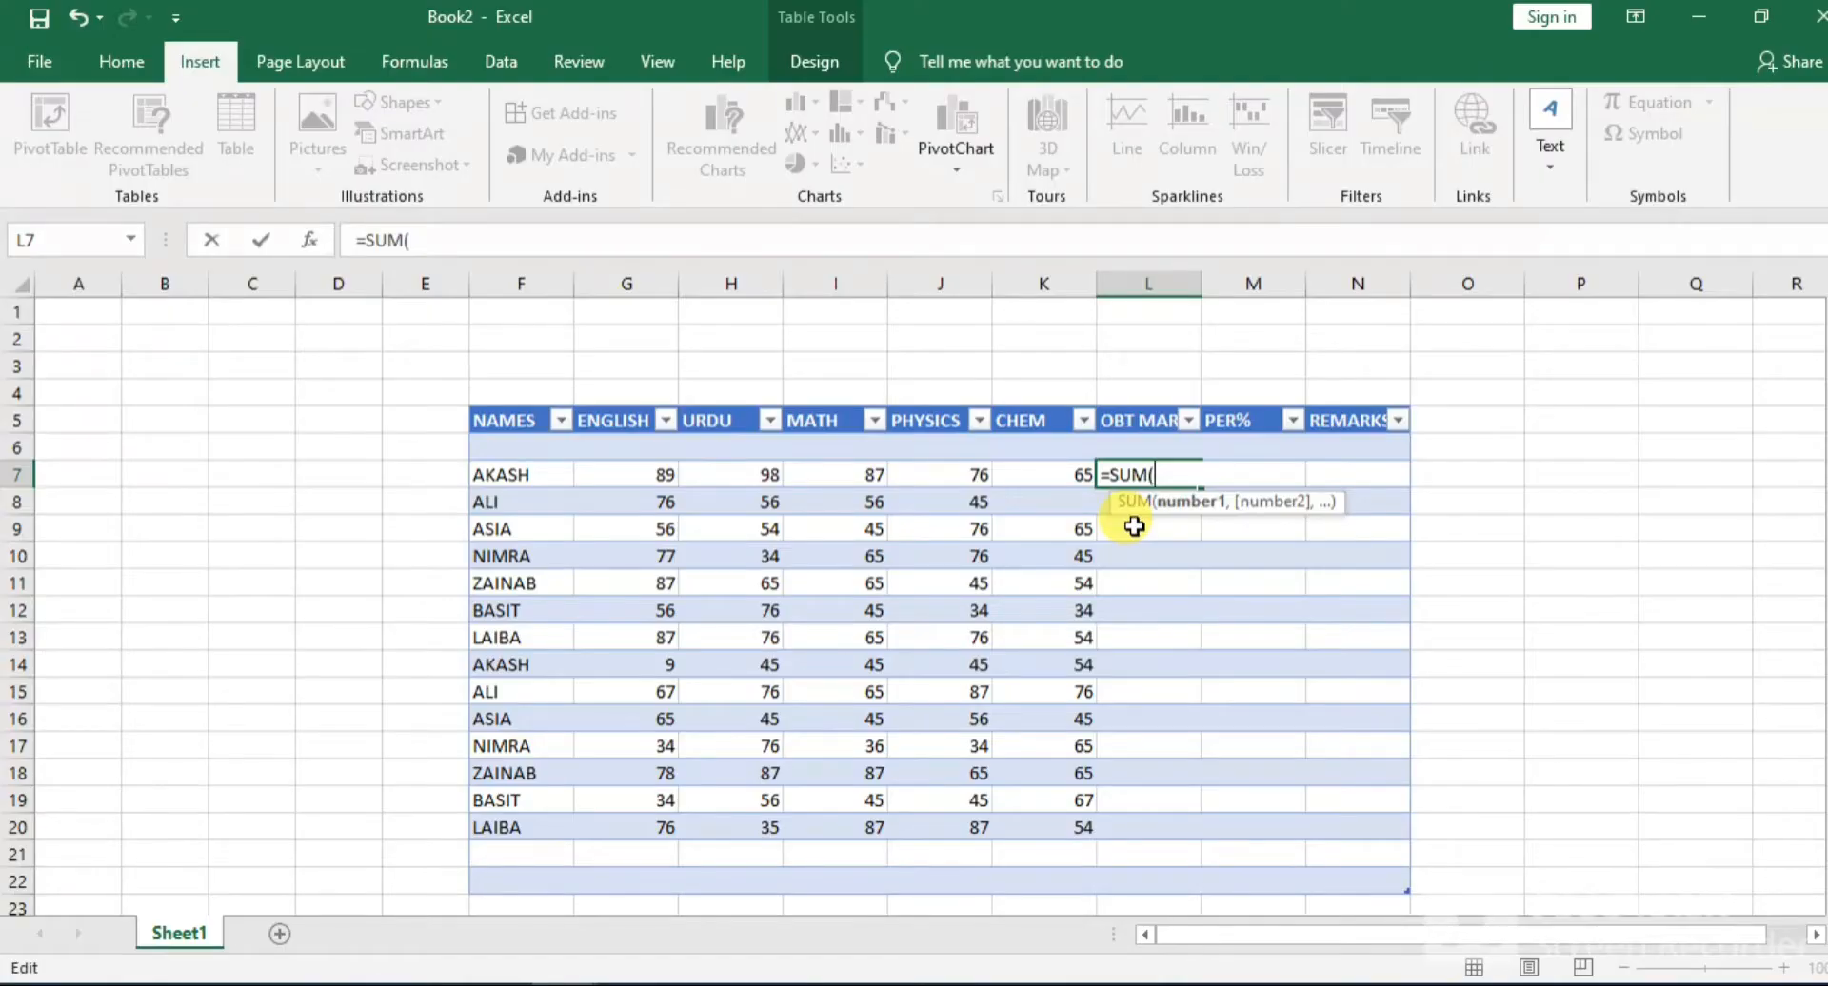
type("G")
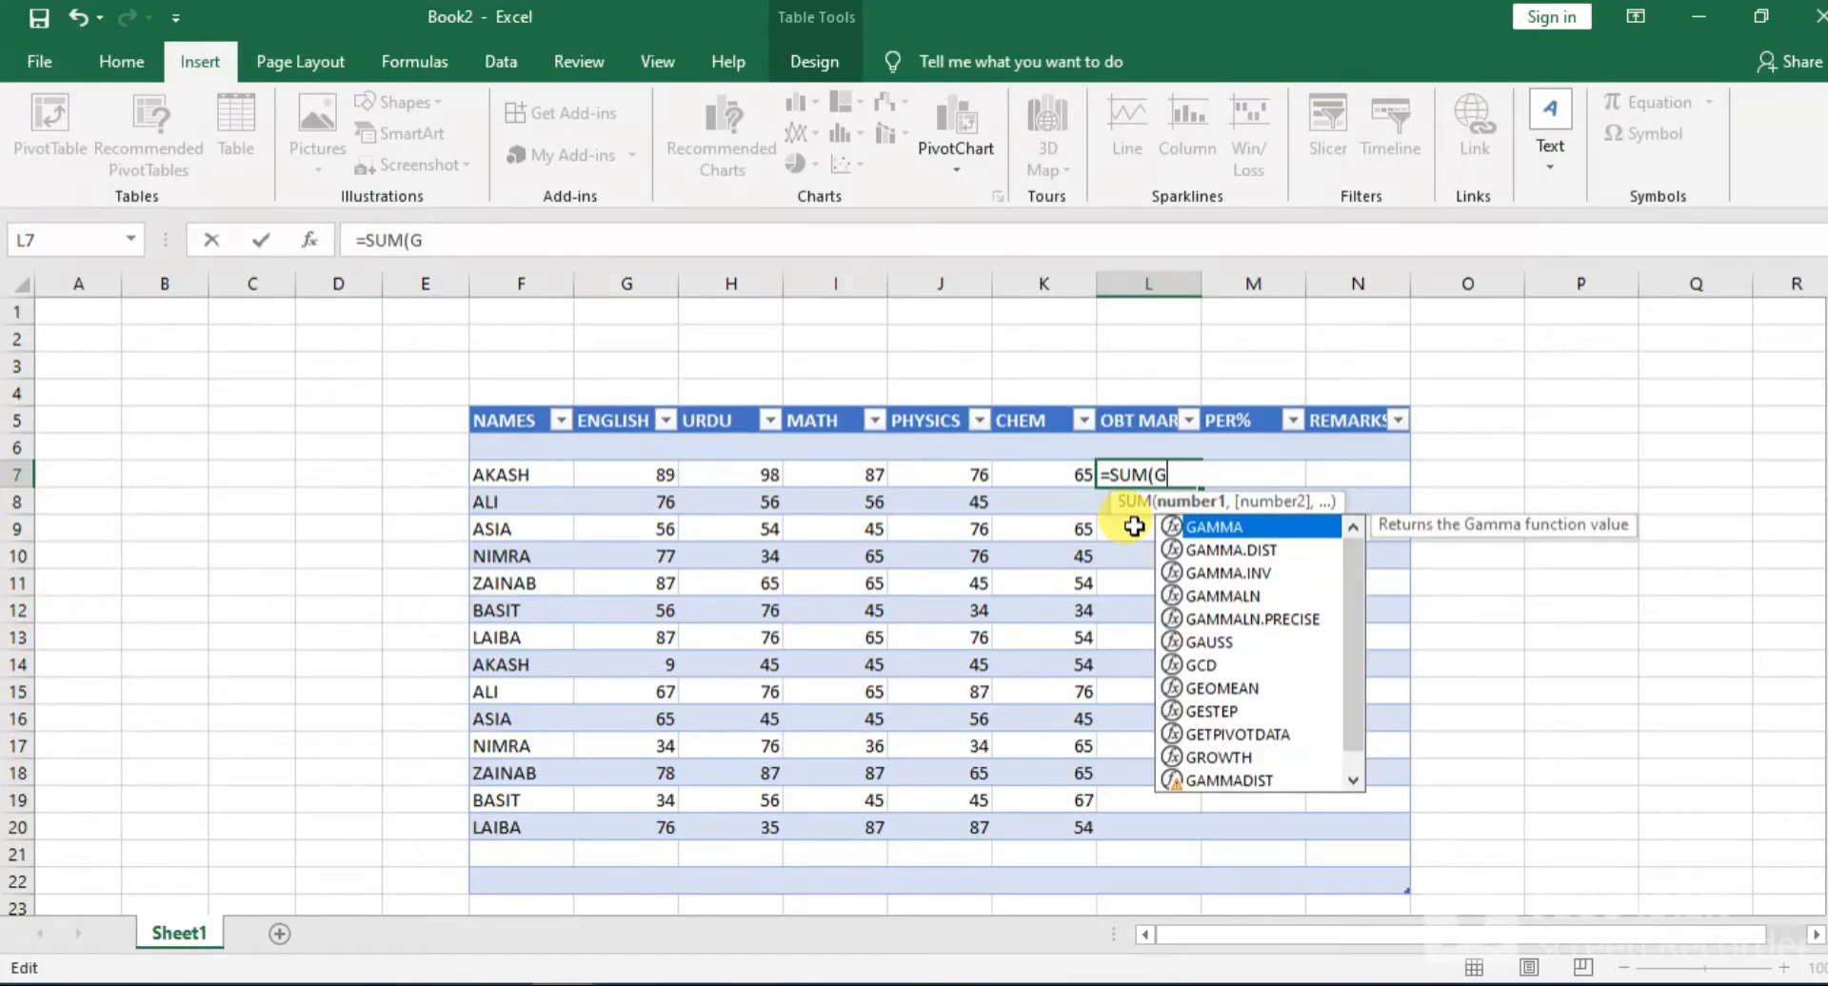
type("6")
key("BackSpace")
type("7")
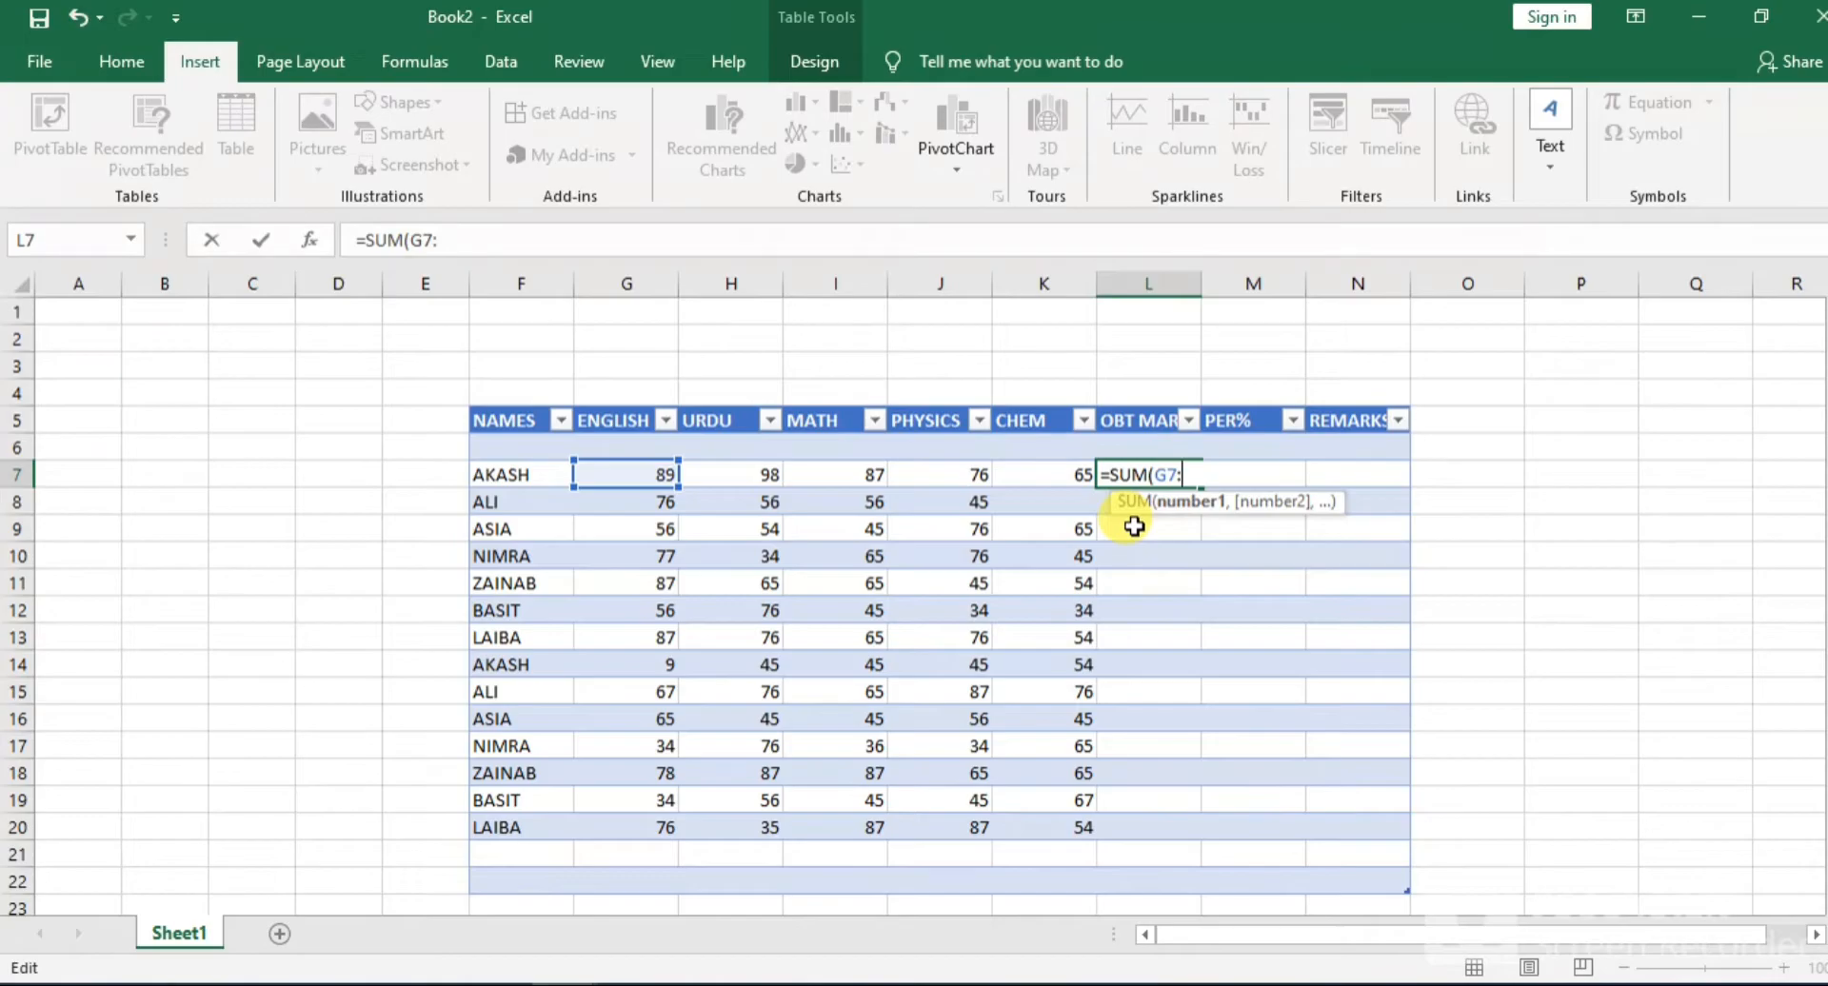
type(":")
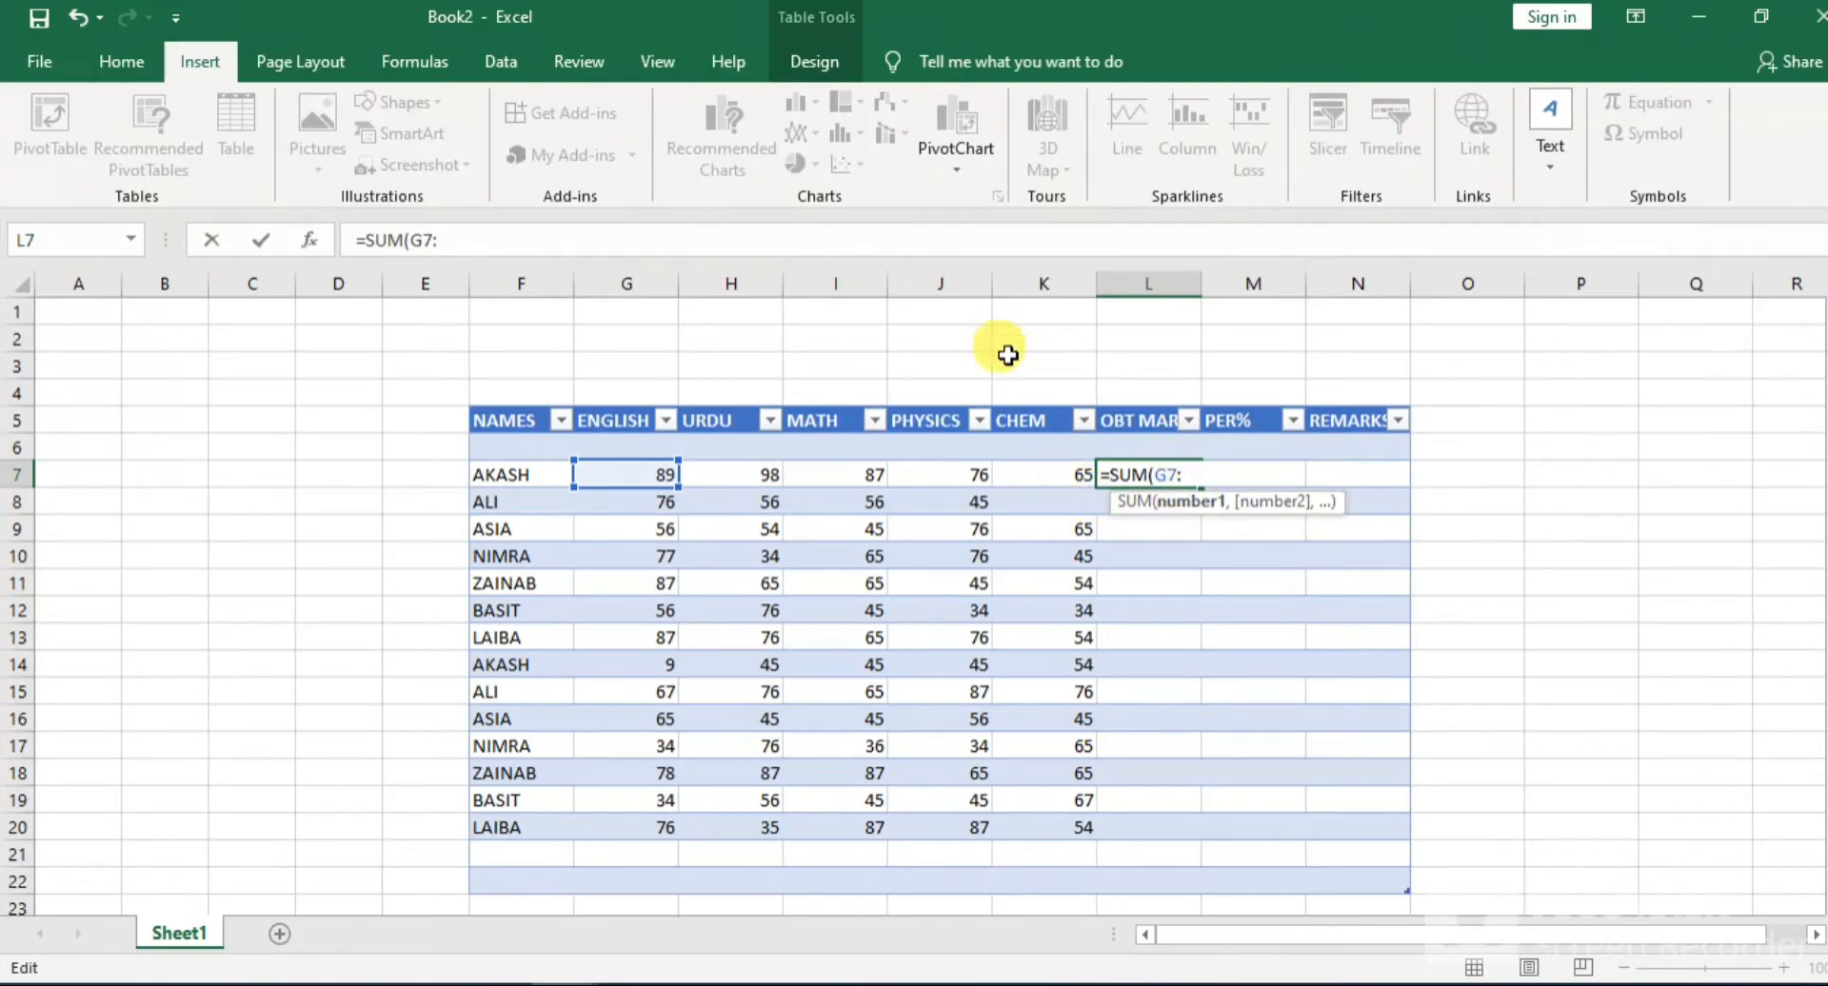
left_click(1087, 486)
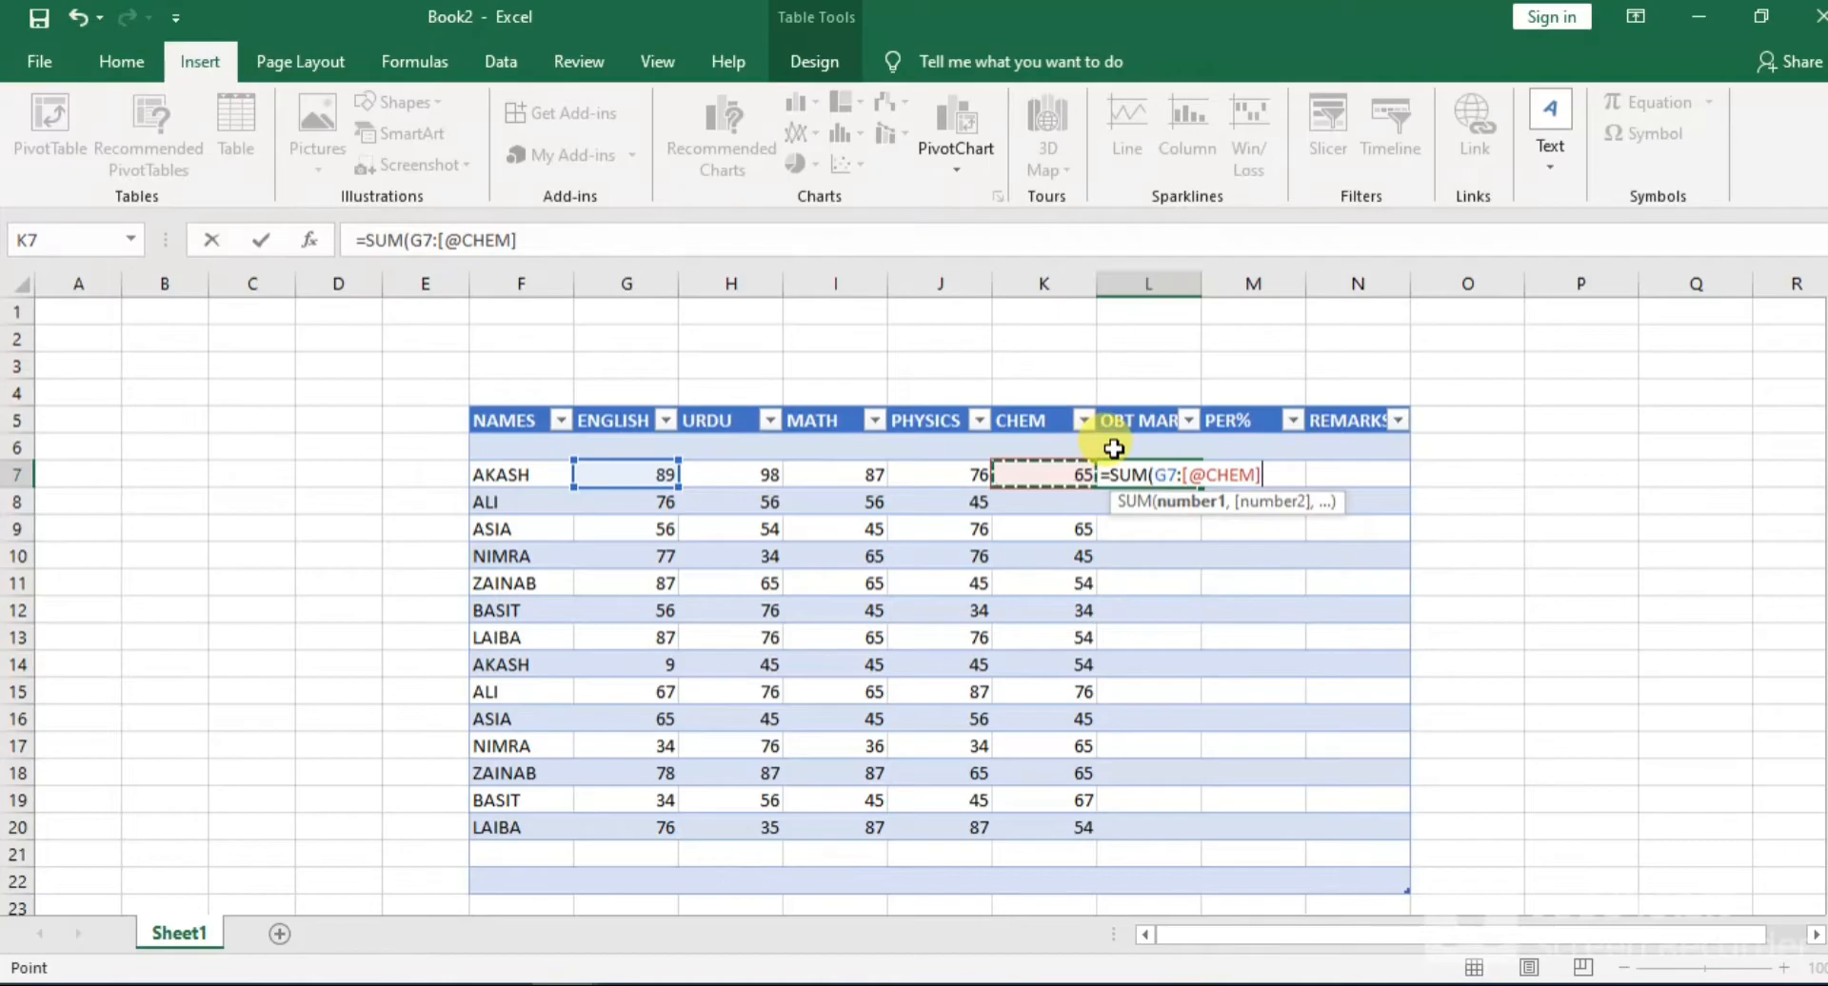
key("BackSpace")
key("BackSpace")
key("BackSpace")
key("BackSpace")
key("BackSpace")
key("BackSpace")
key("BackSpace")
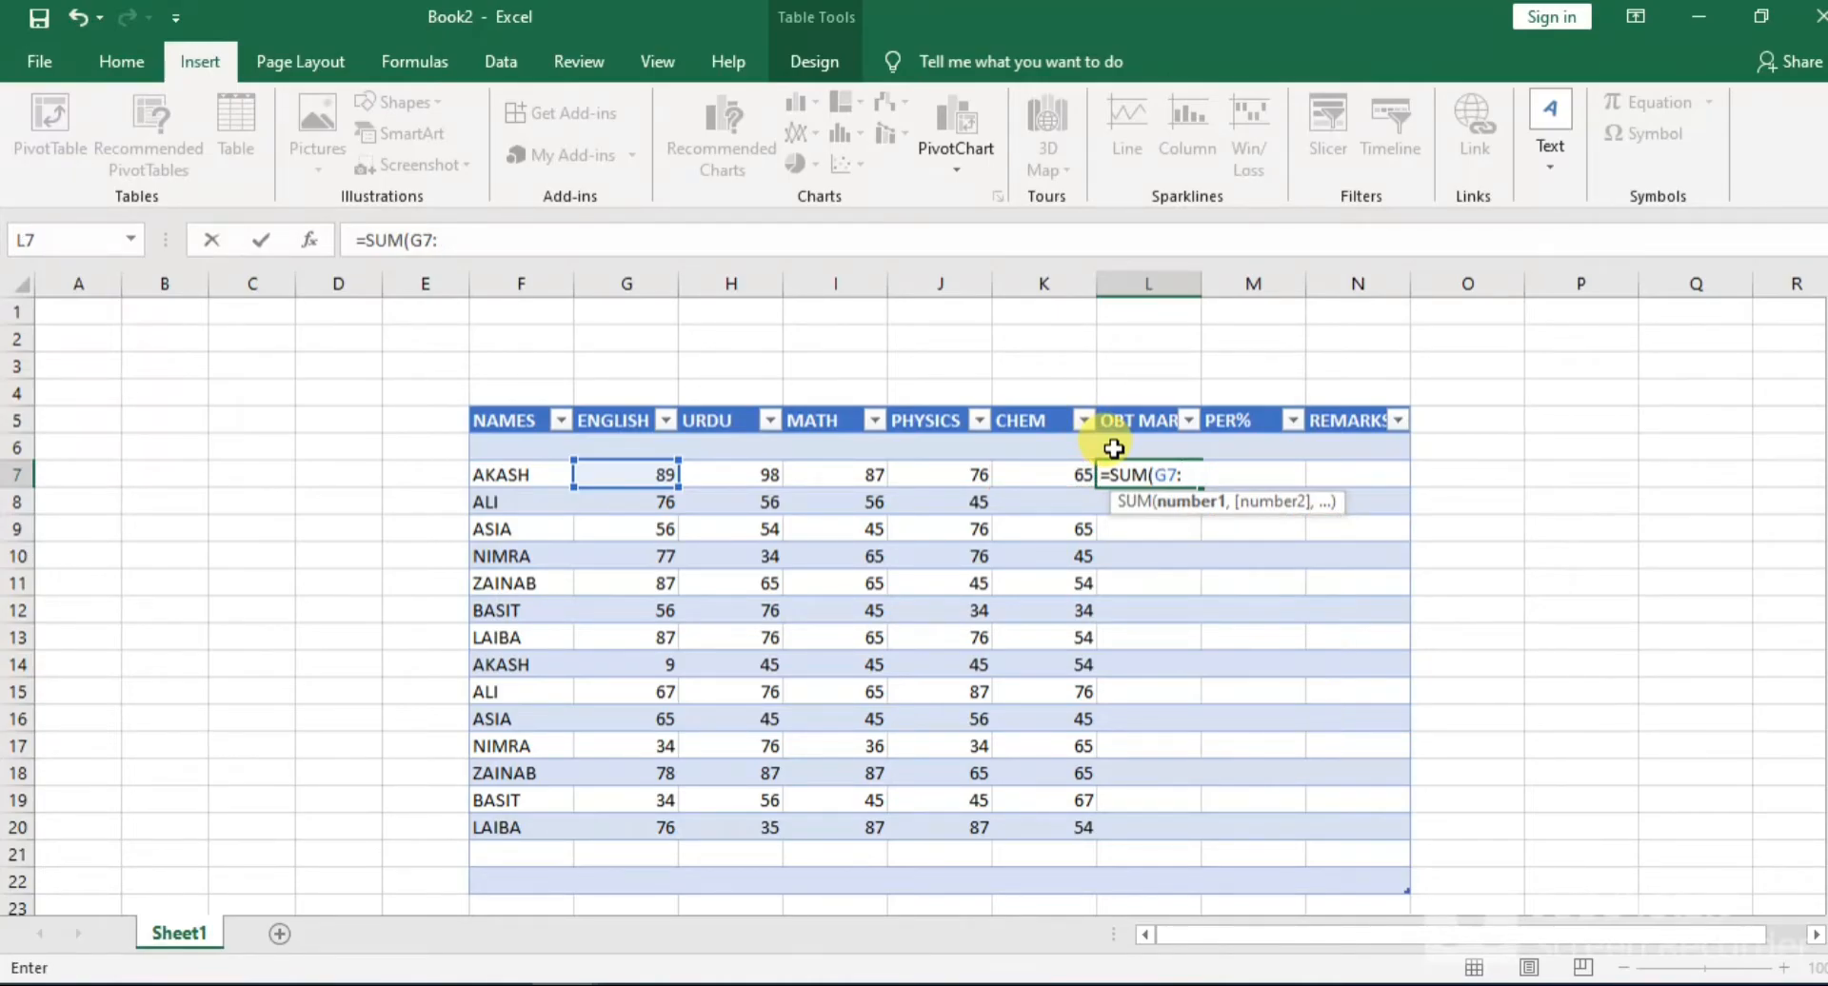
Complete the obtained marks formula in L7 as =SUM(G7:K7) and fill it through the column
type("K7")
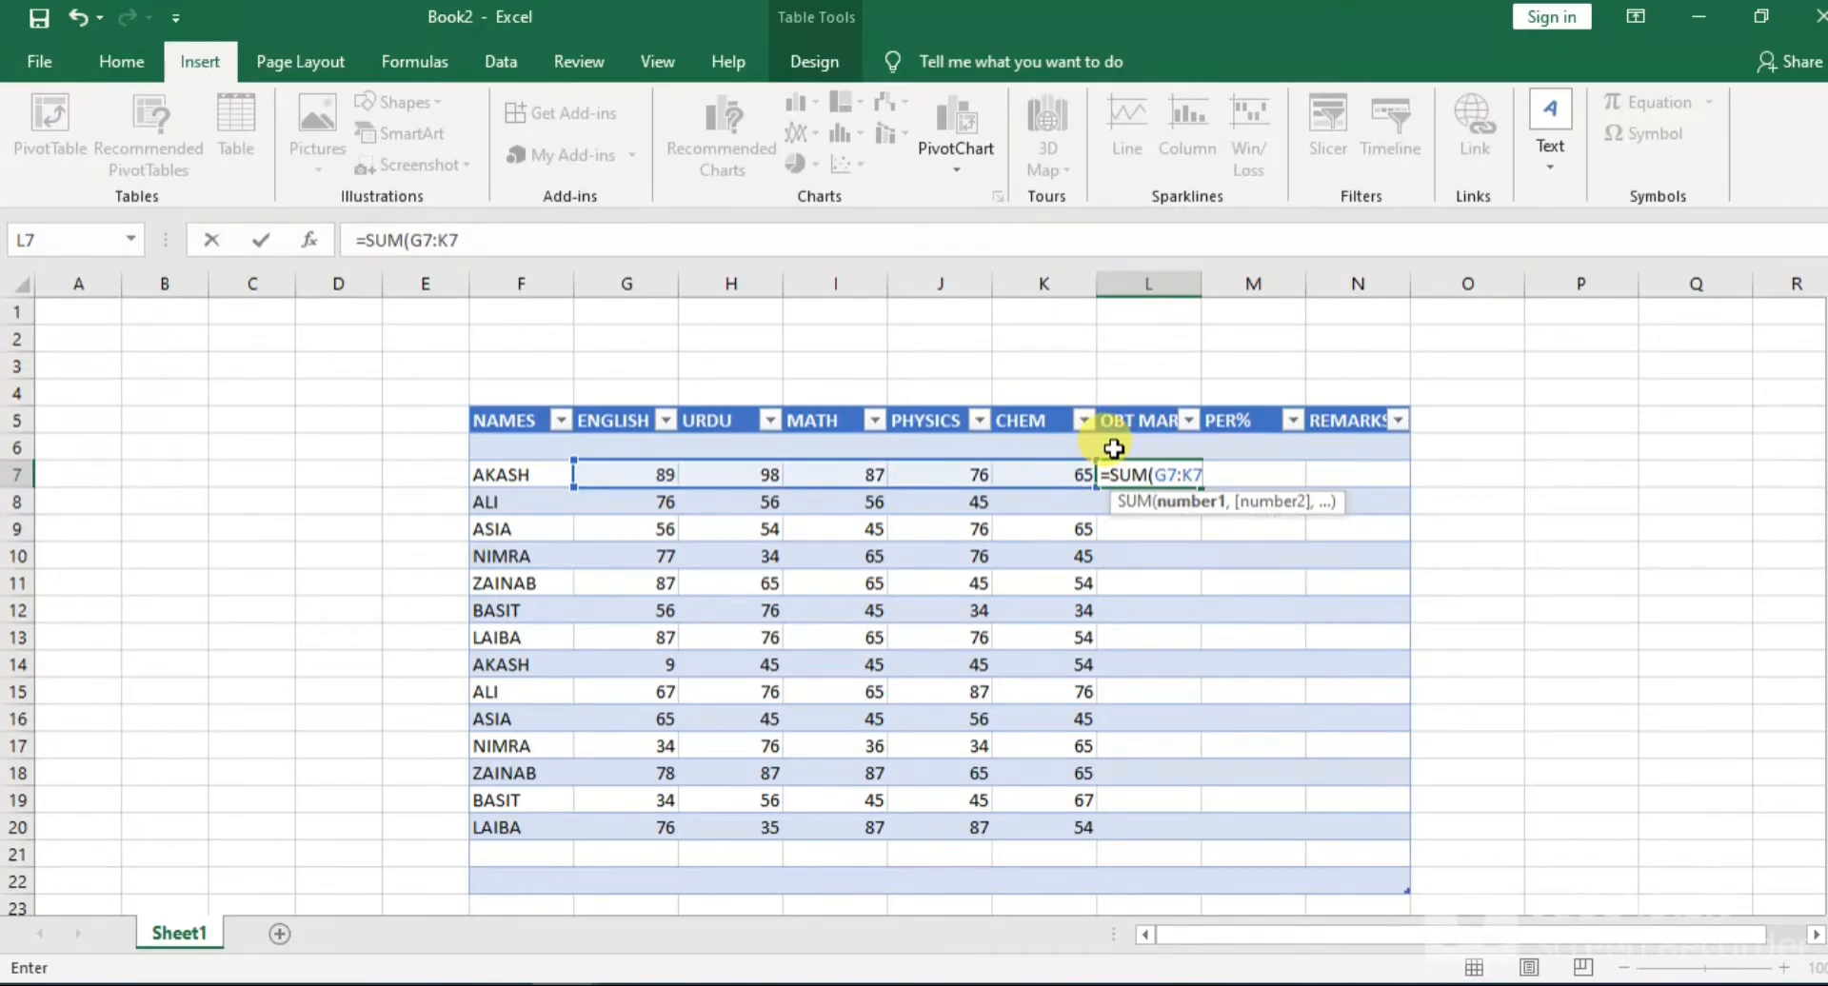
type(")")
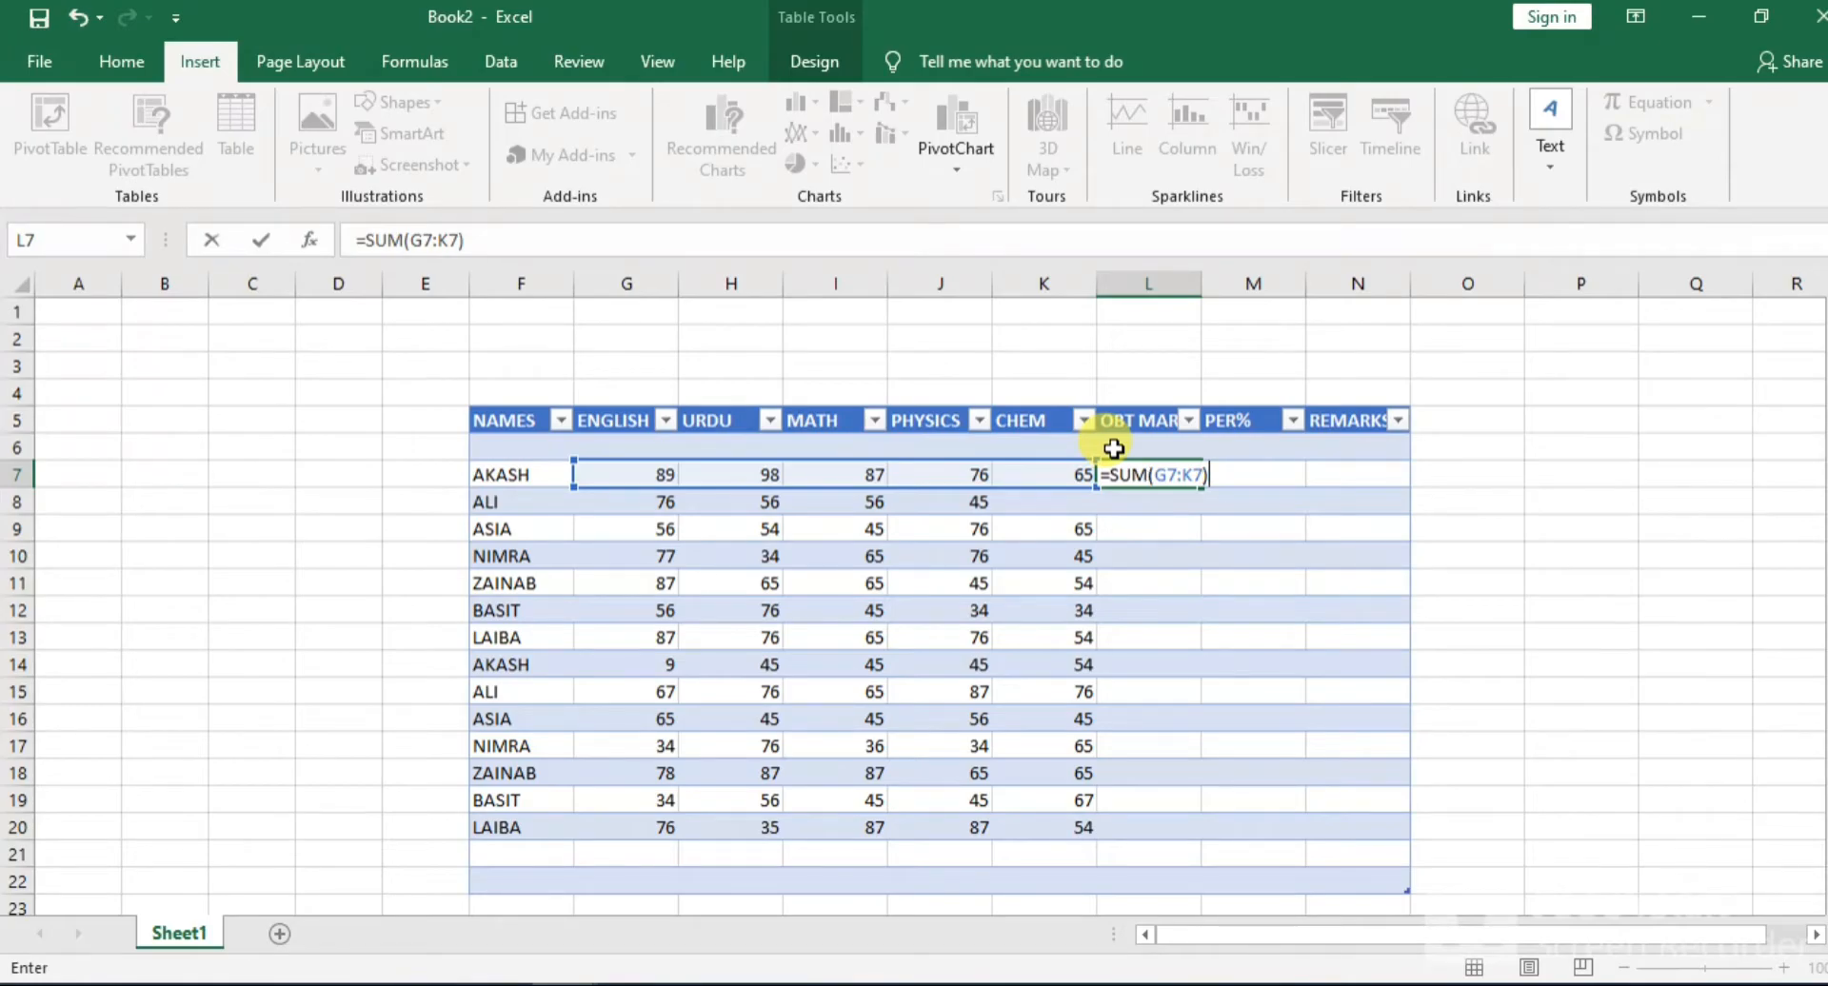
key("Return")
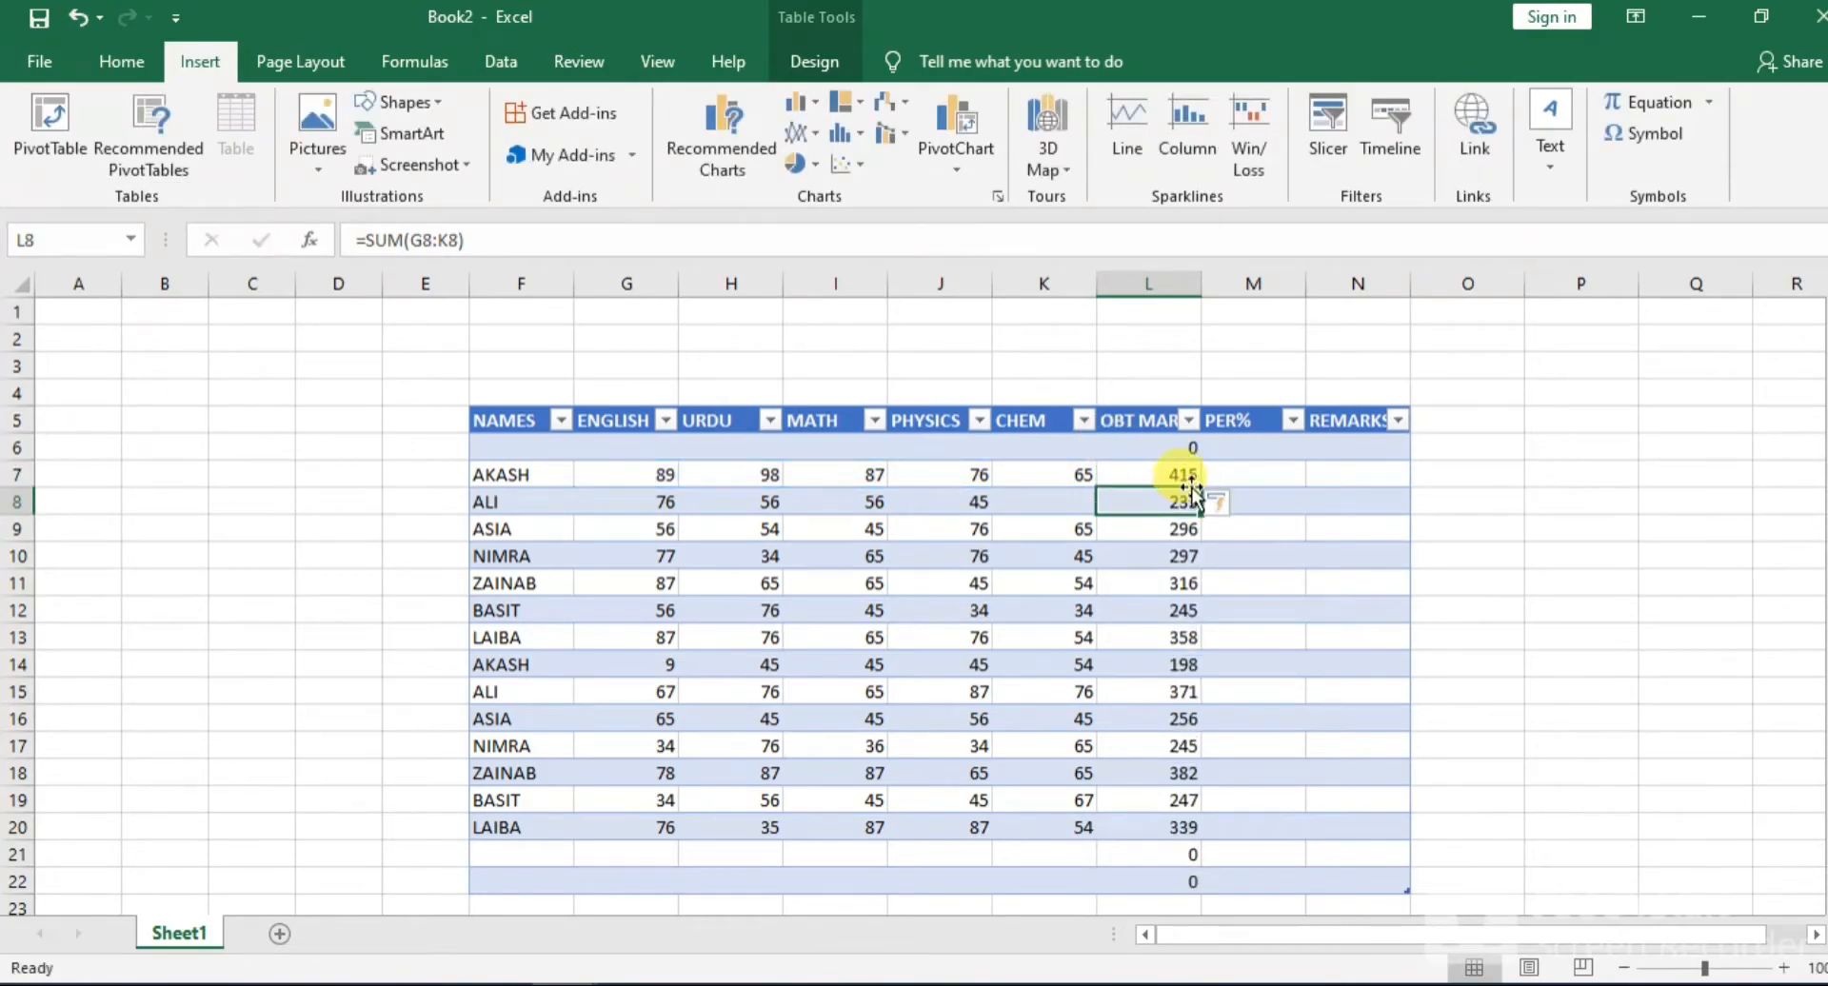
Clear the SUM formulas from the obtained marks cells of the empty rows: L6, L21 and L22
double_click(1184, 453)
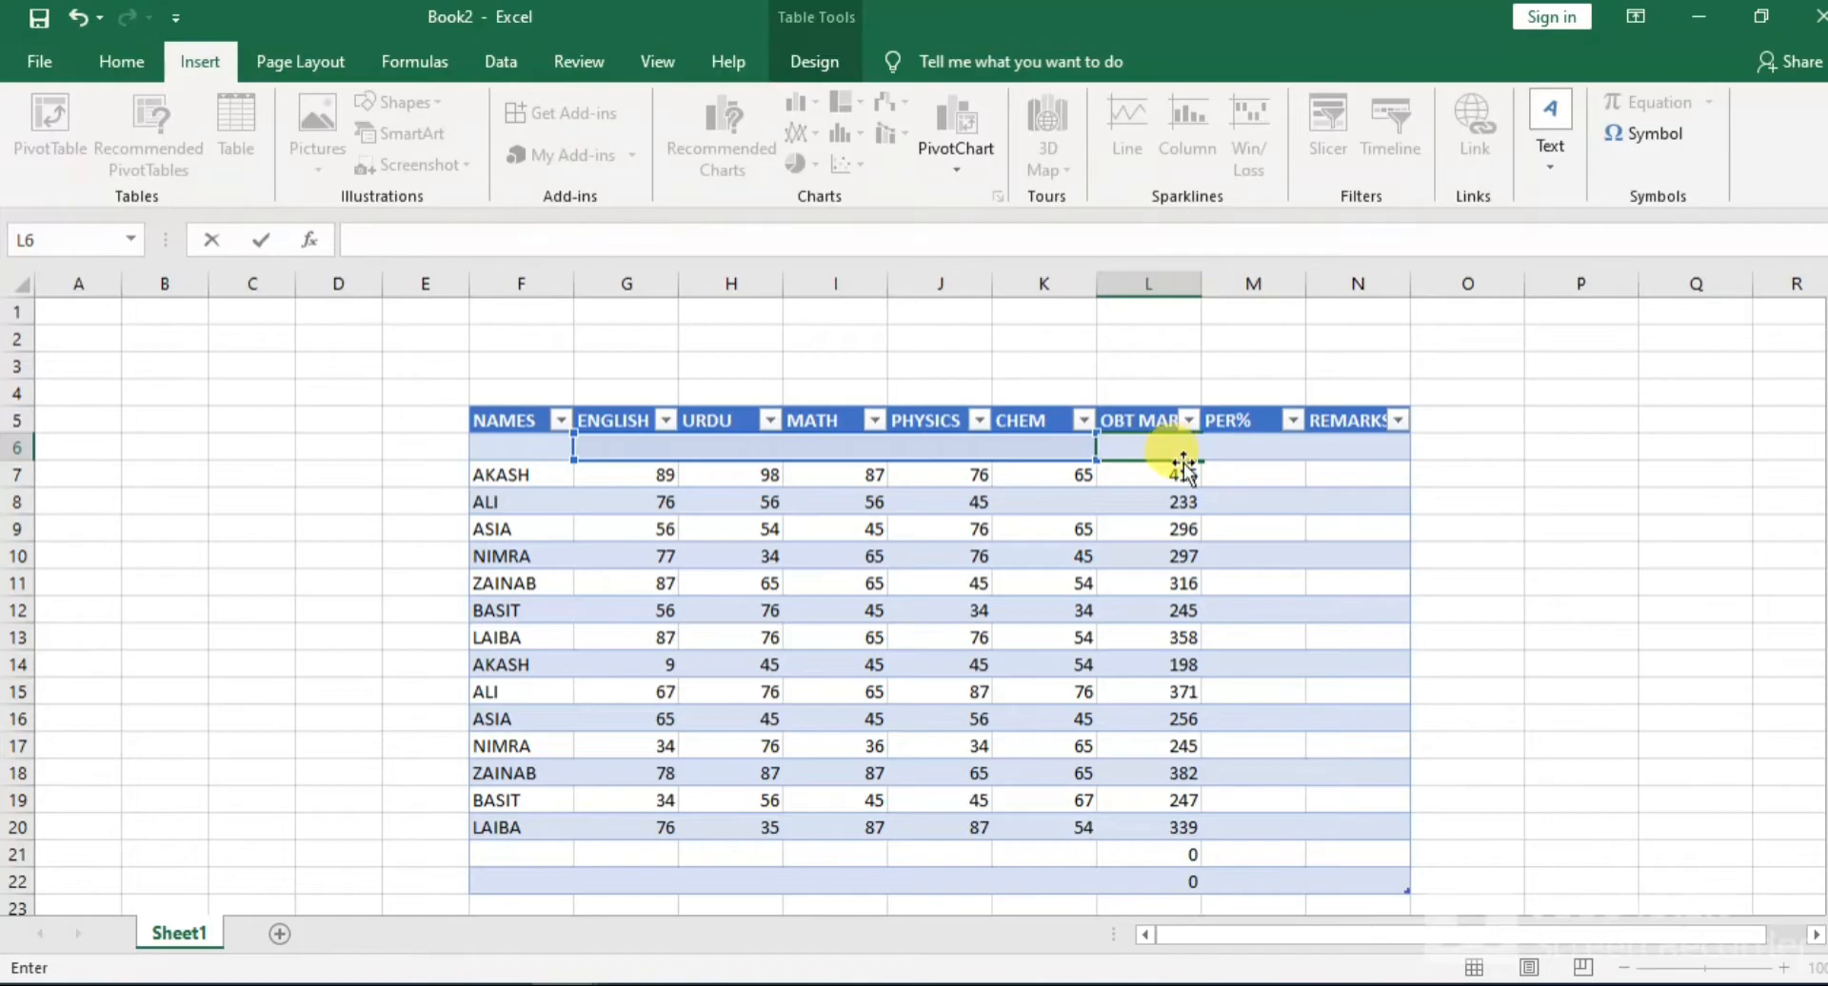
left_click(1192, 485)
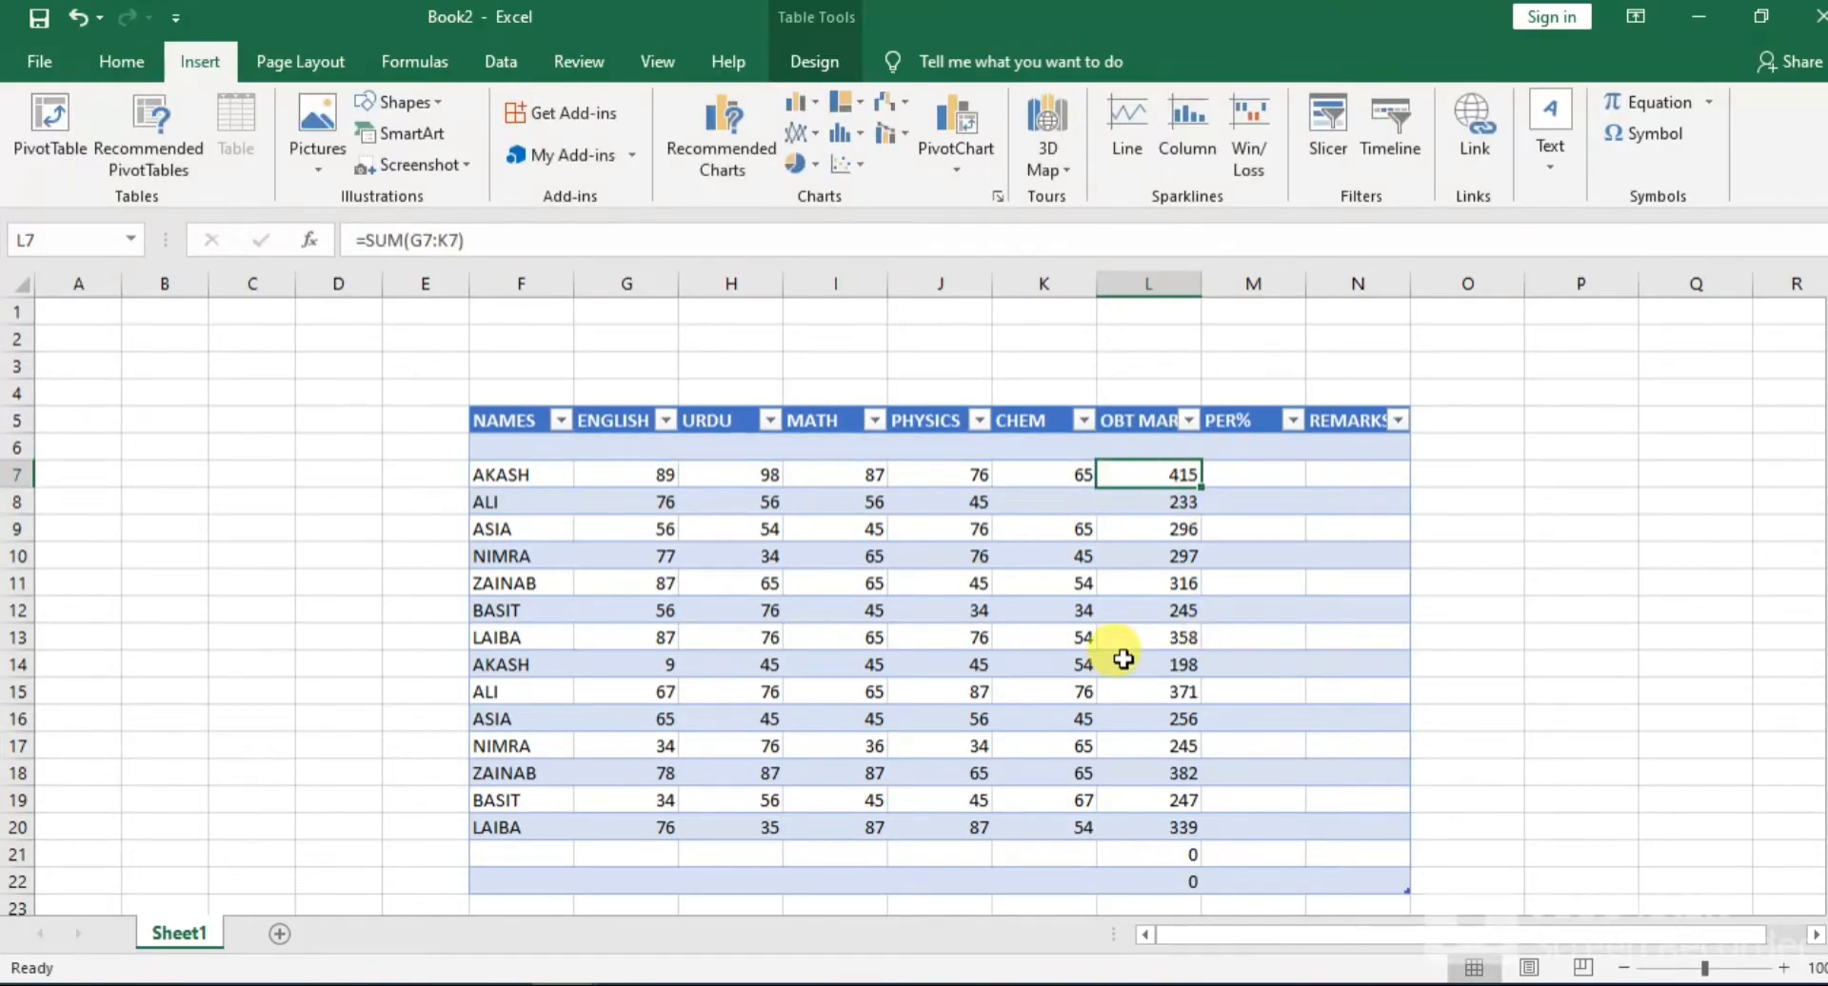
double_click(1181, 850)
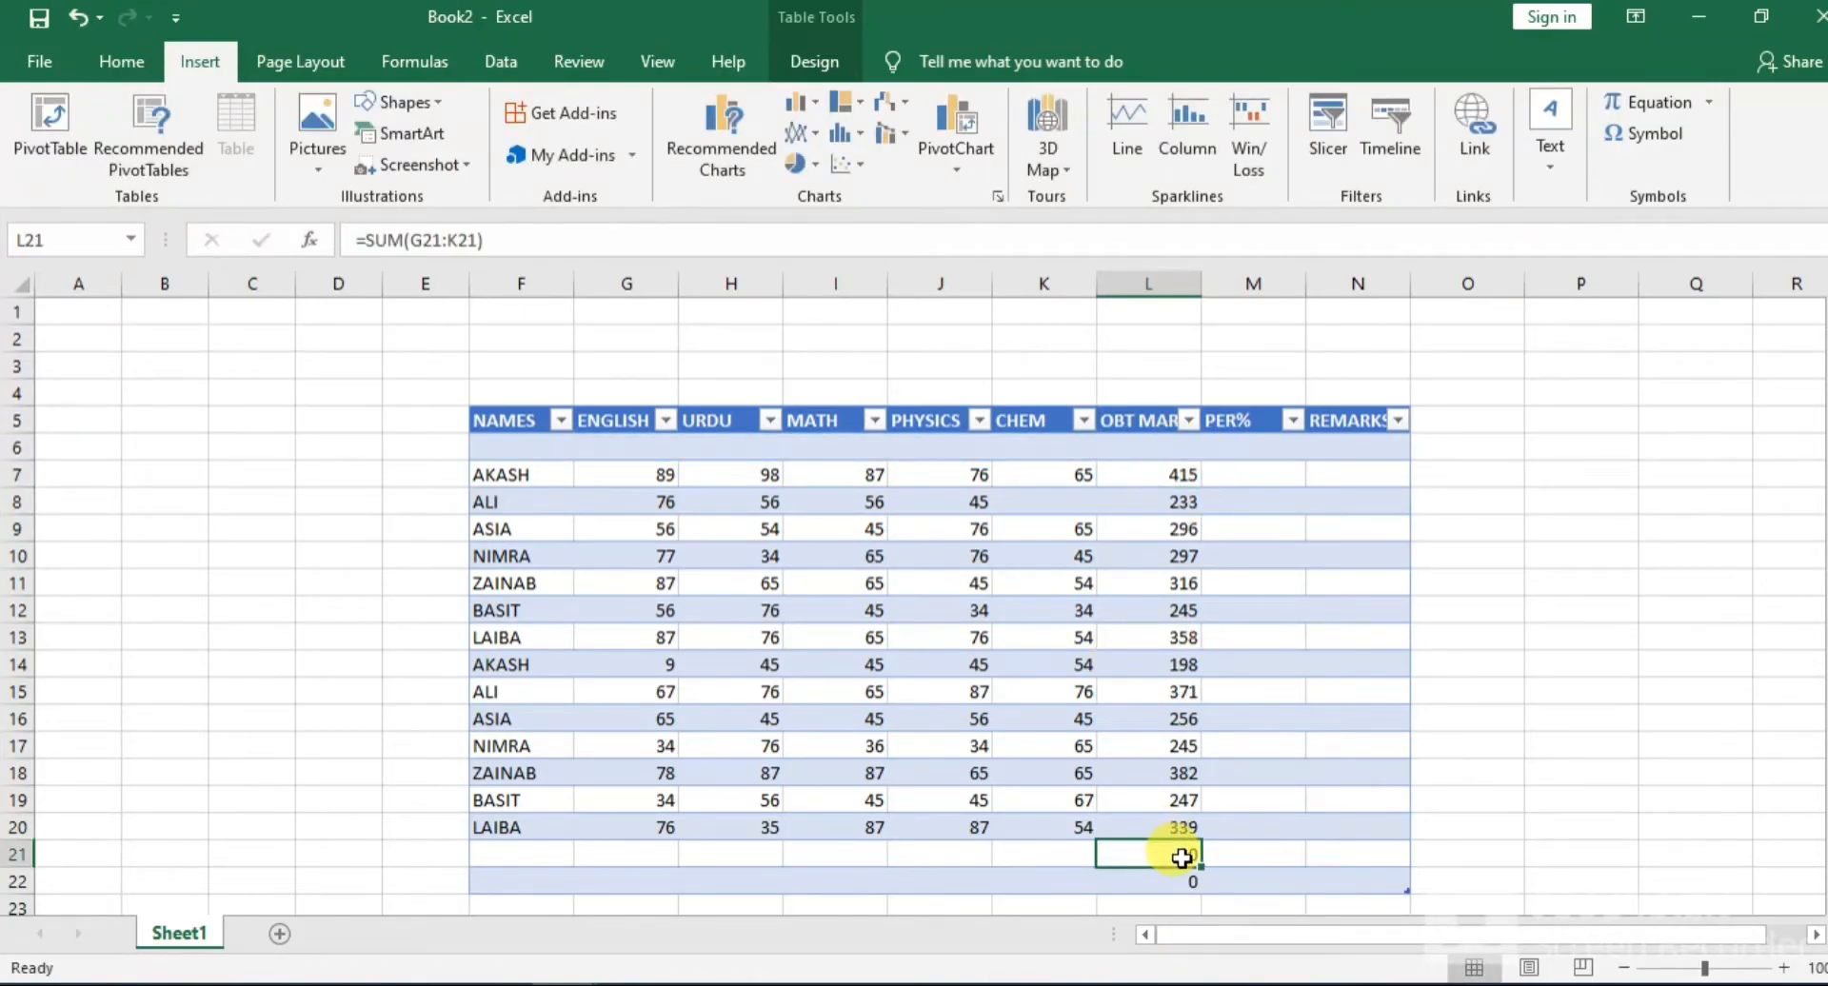
left_click(1177, 880)
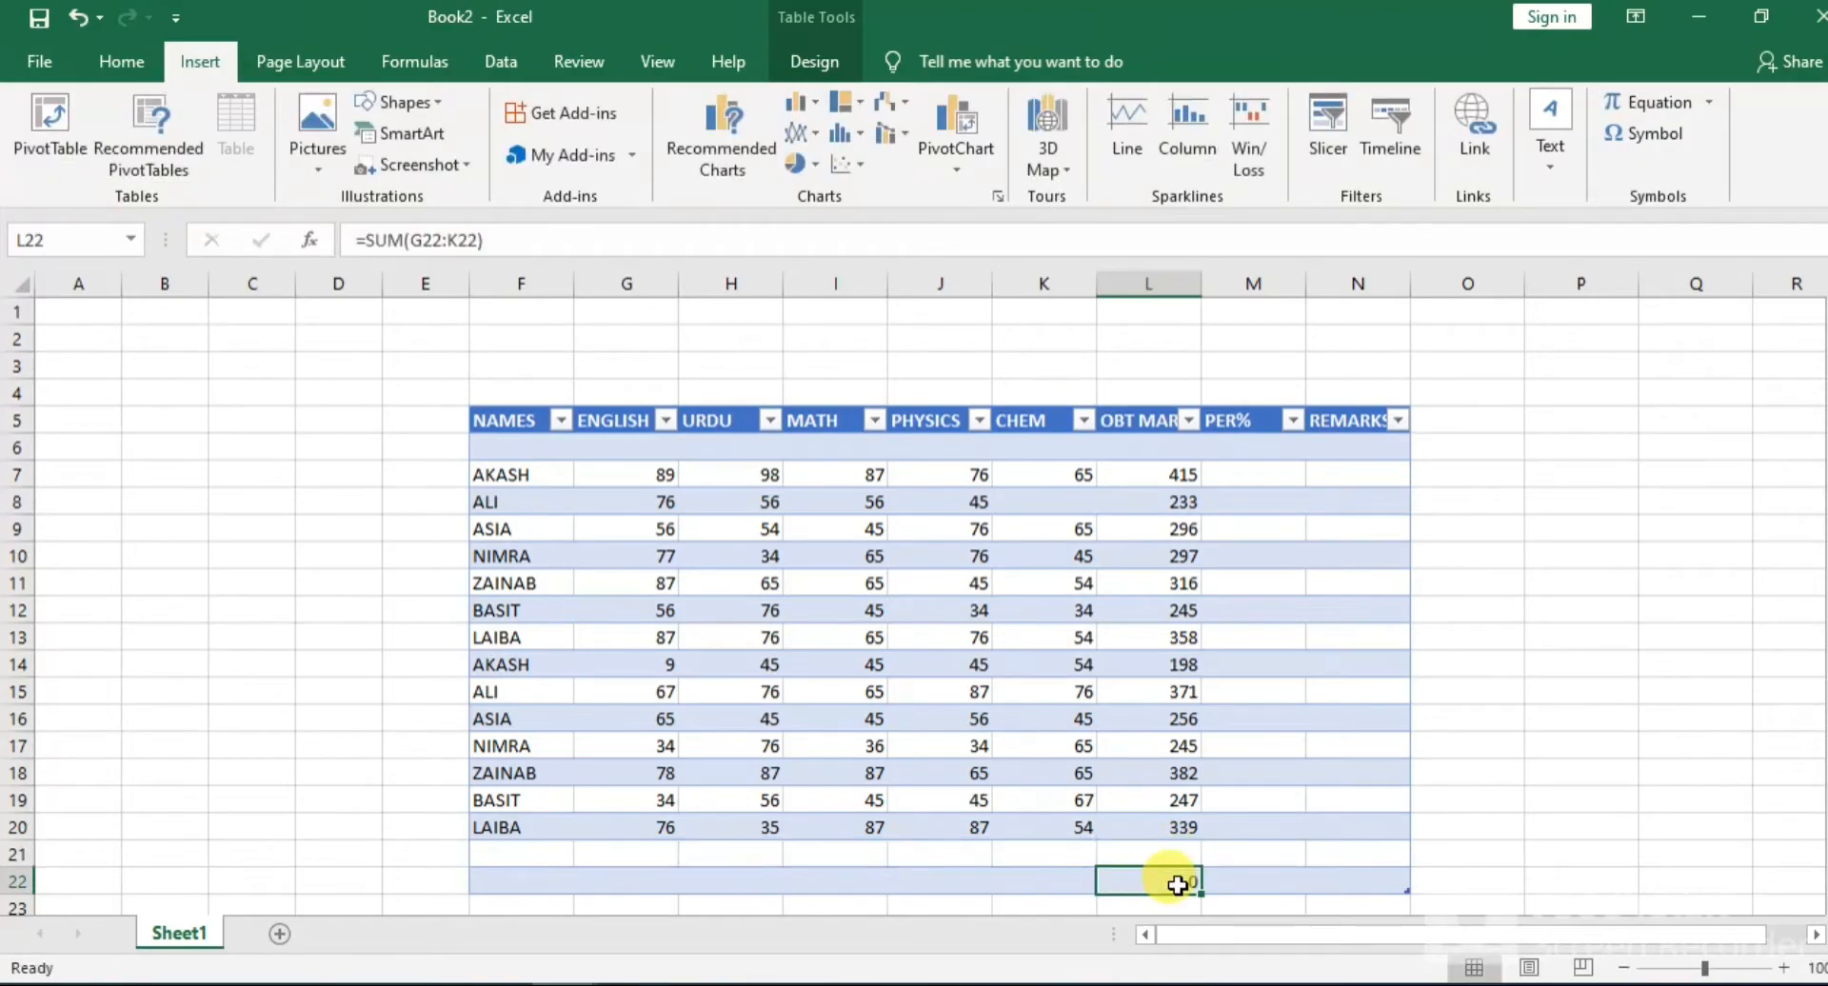
double_click(1176, 882)
left_click(1539, 881)
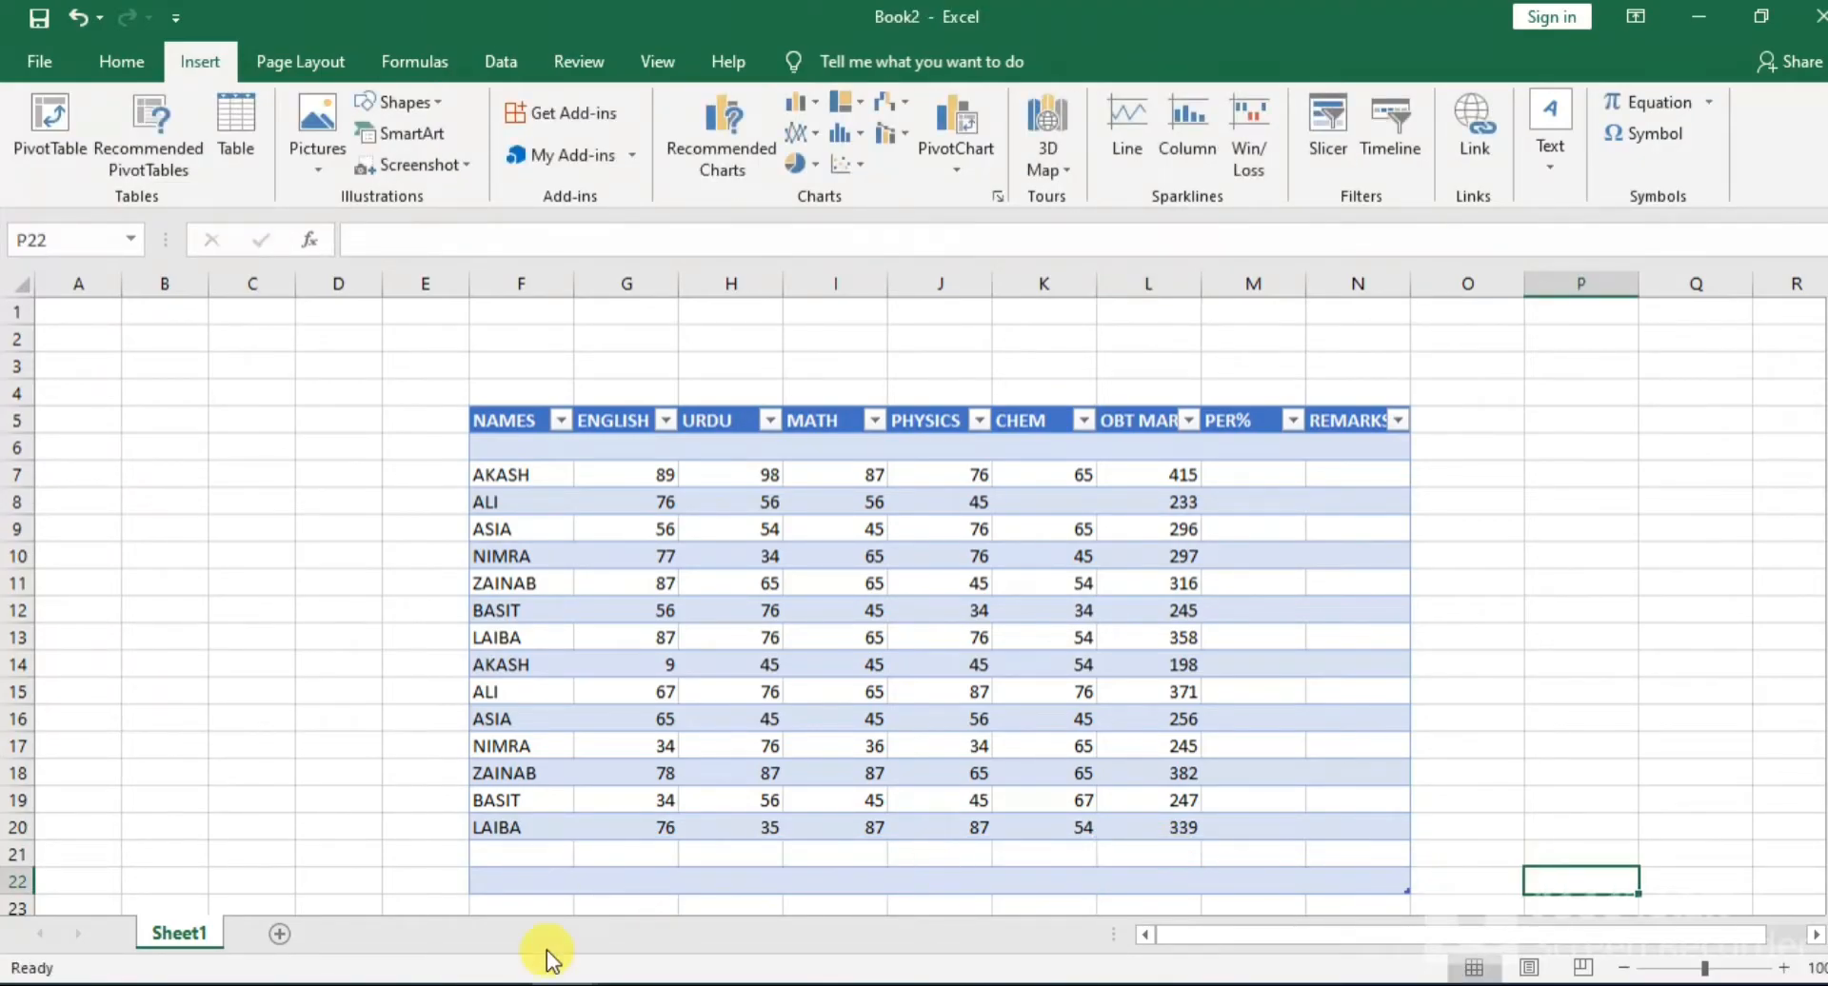
Try deleting the table columns spanned by the empty cells F21:N22, and undo the deletion
left_click(474, 851)
left_click_drag(474, 851, 1310, 869)
right_click(1204, 866)
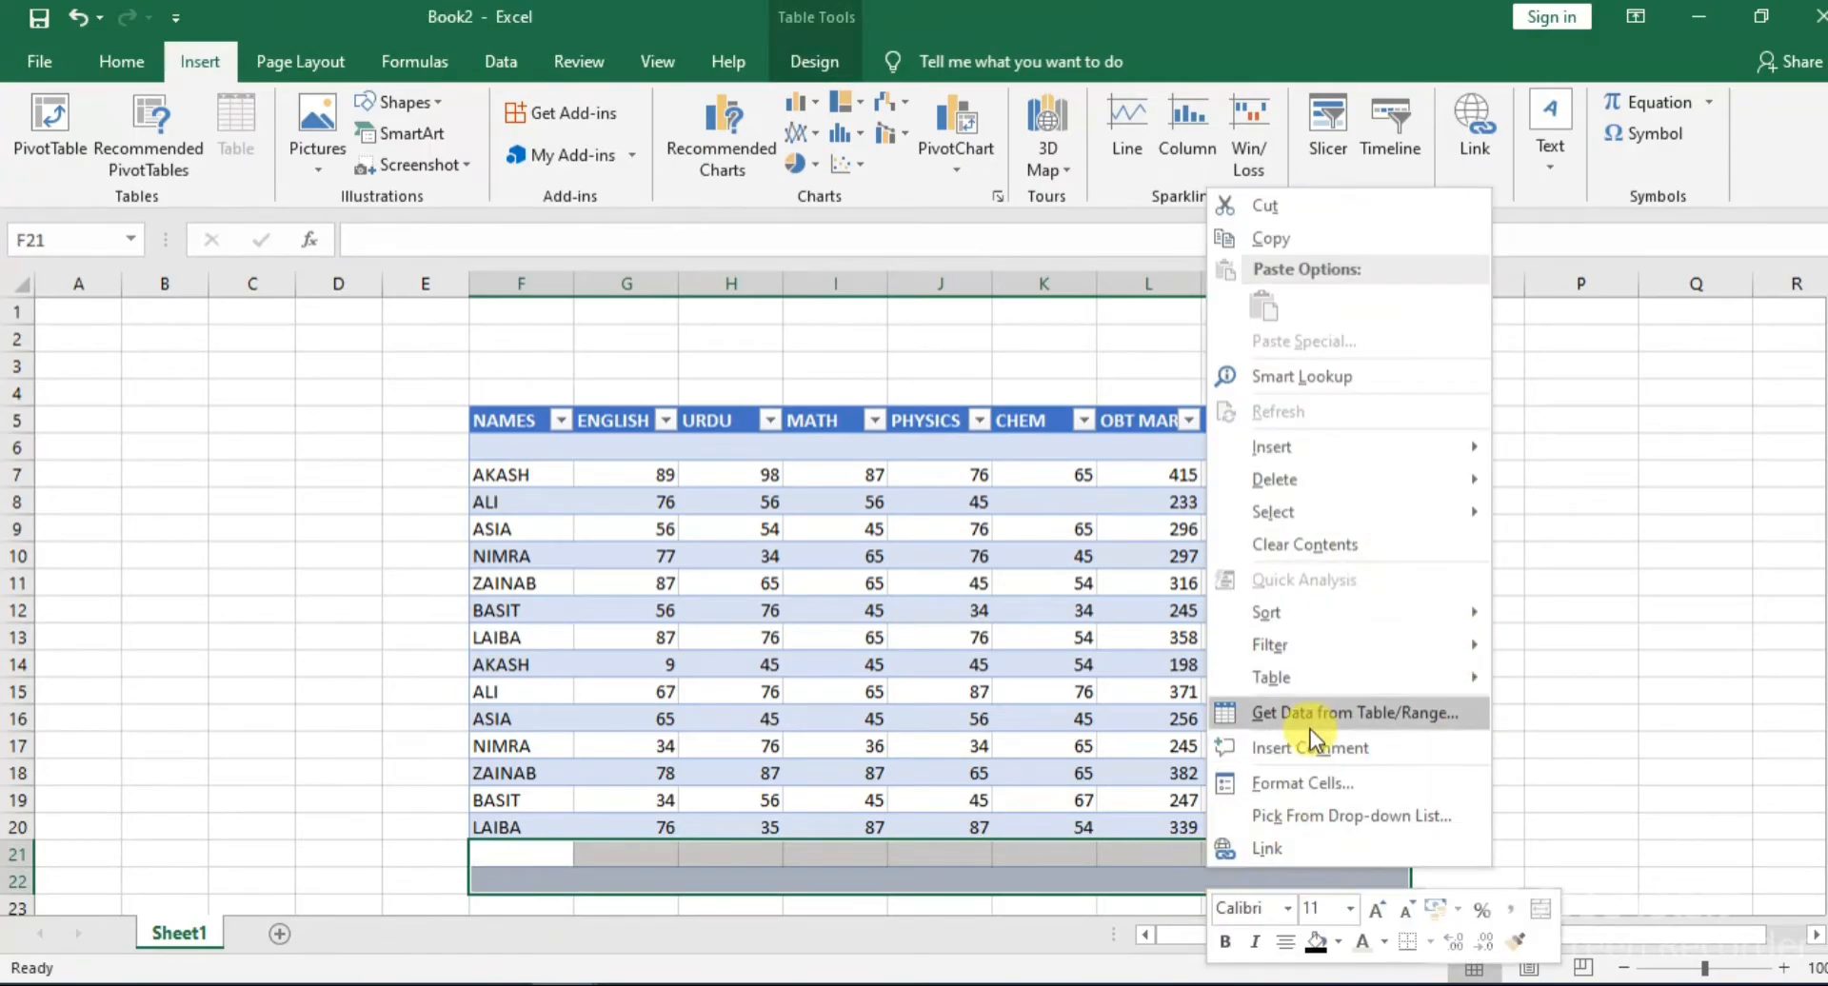
mouse_move(1295, 463)
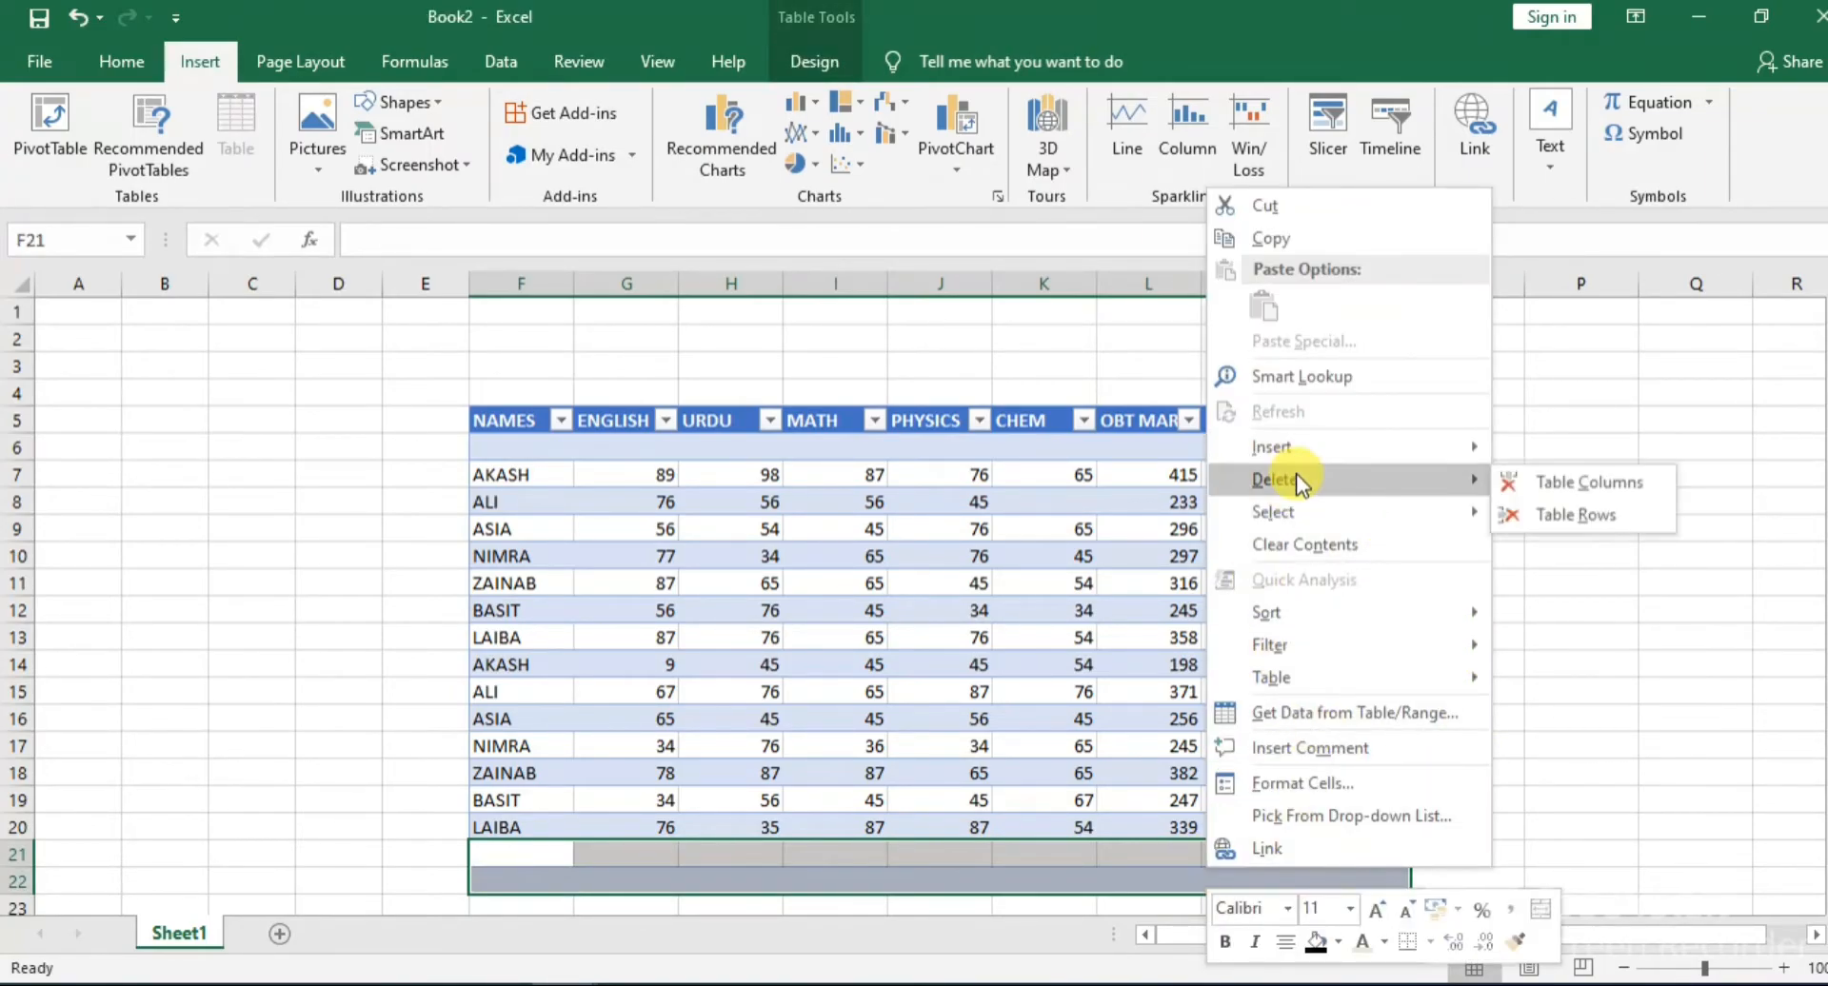
left_click(1539, 482)
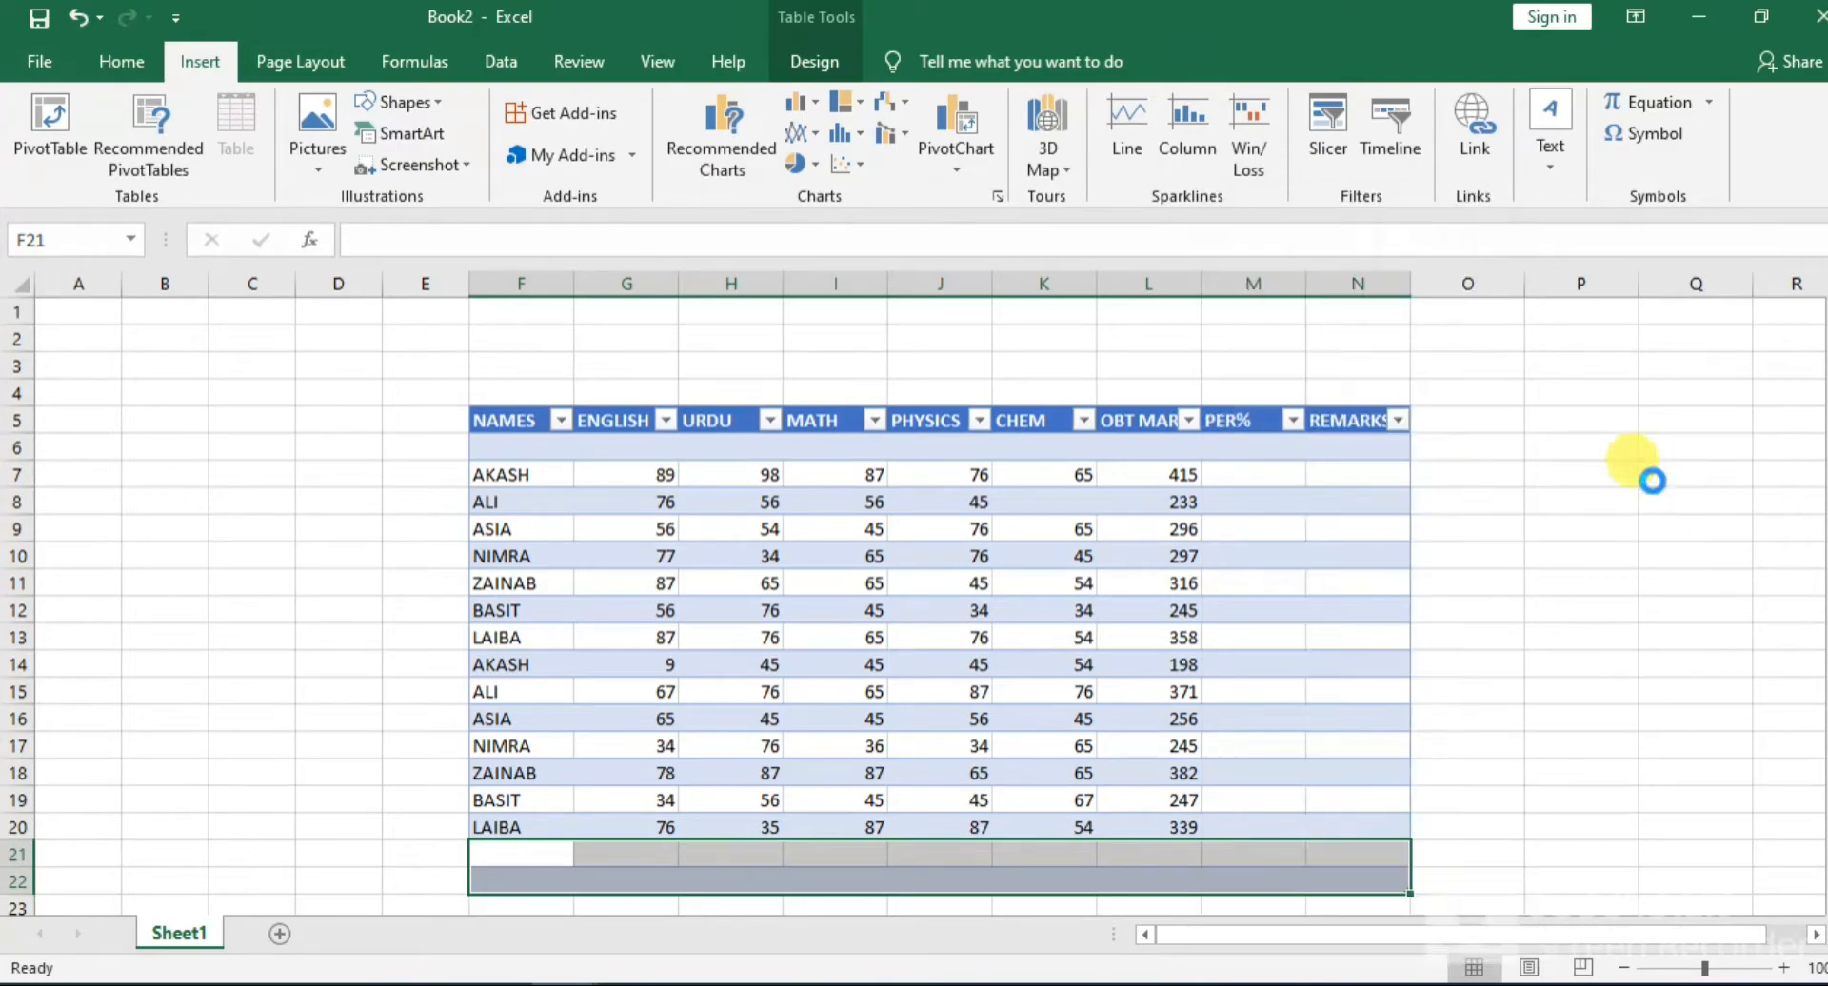
left_click(1617, 687)
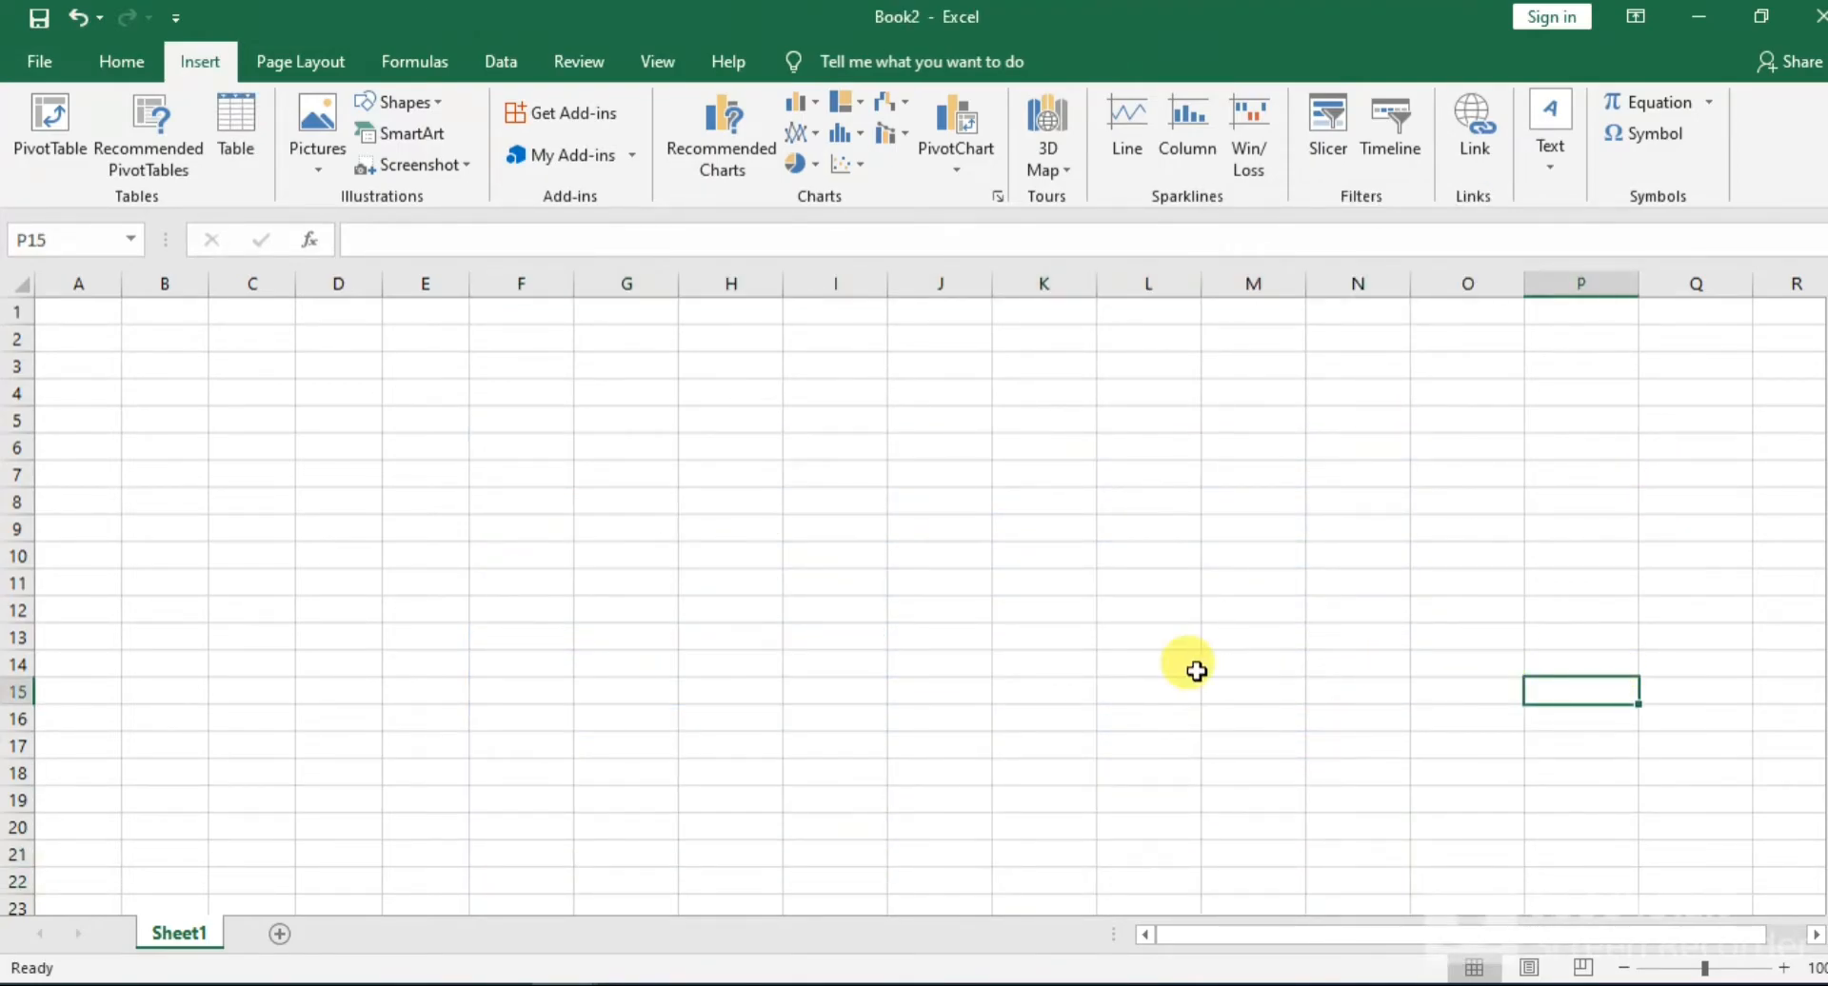
key("ctrl+z")
left_click(1192, 865)
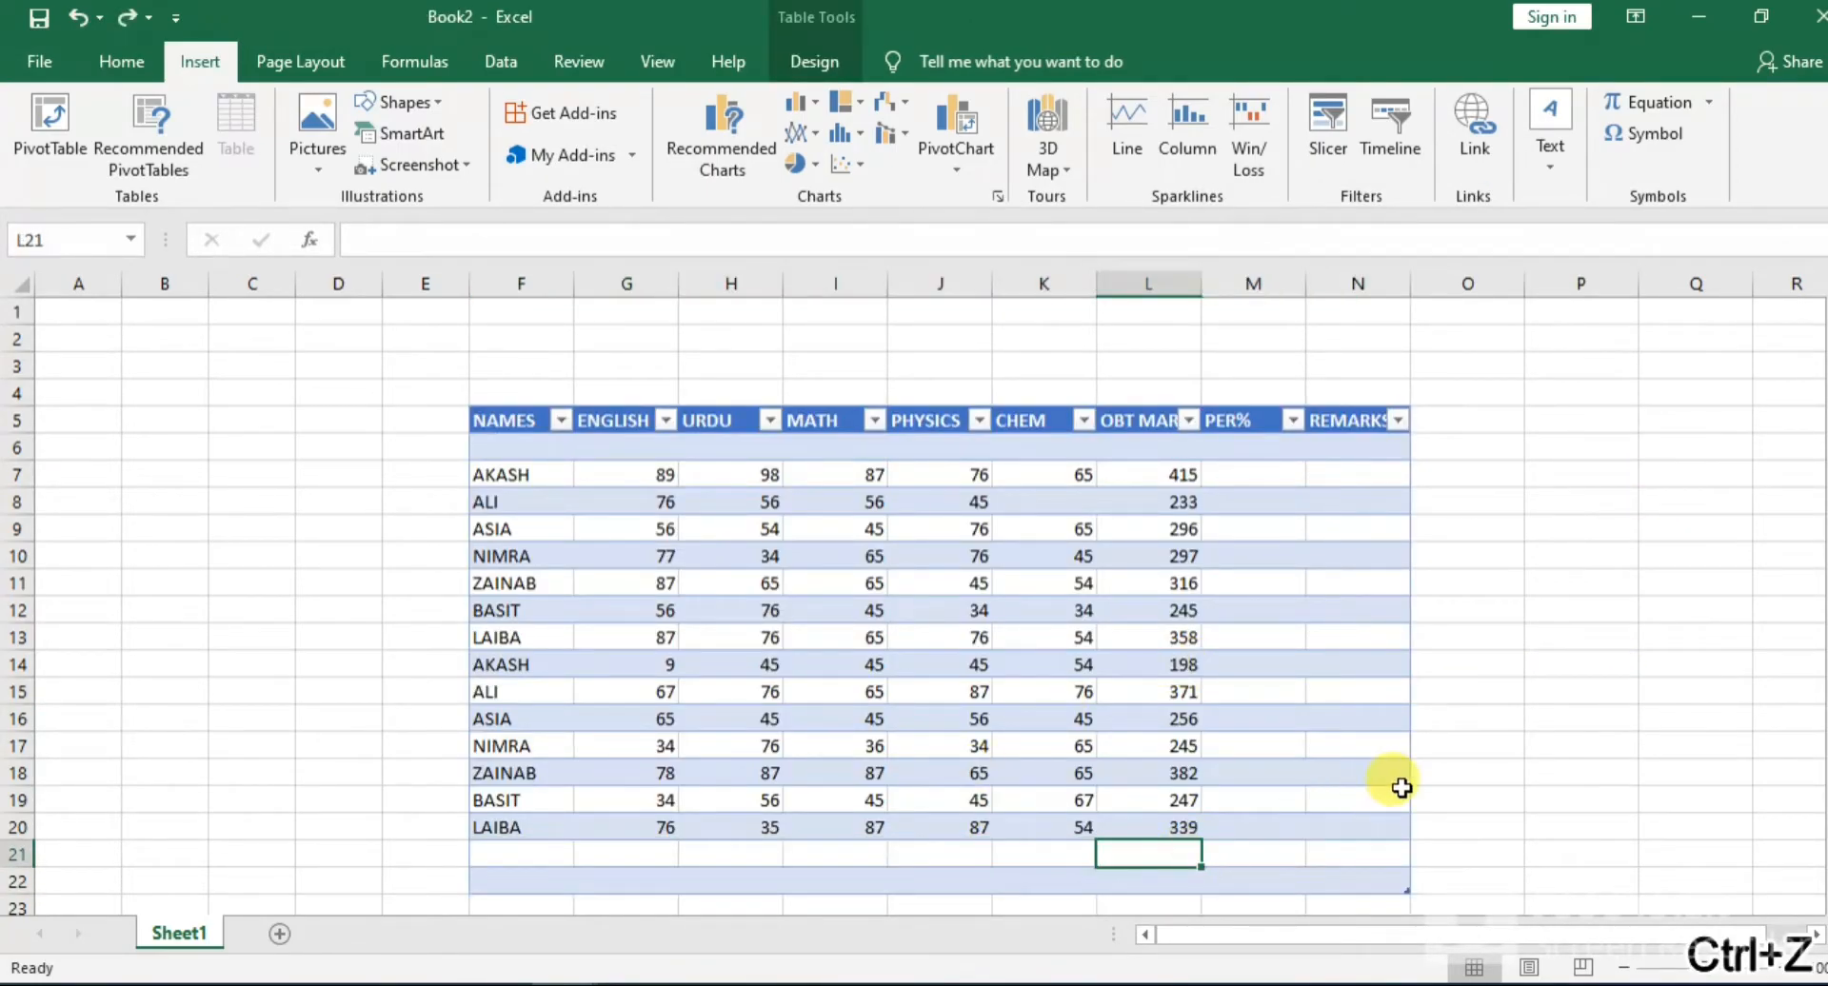
left_click(1491, 607)
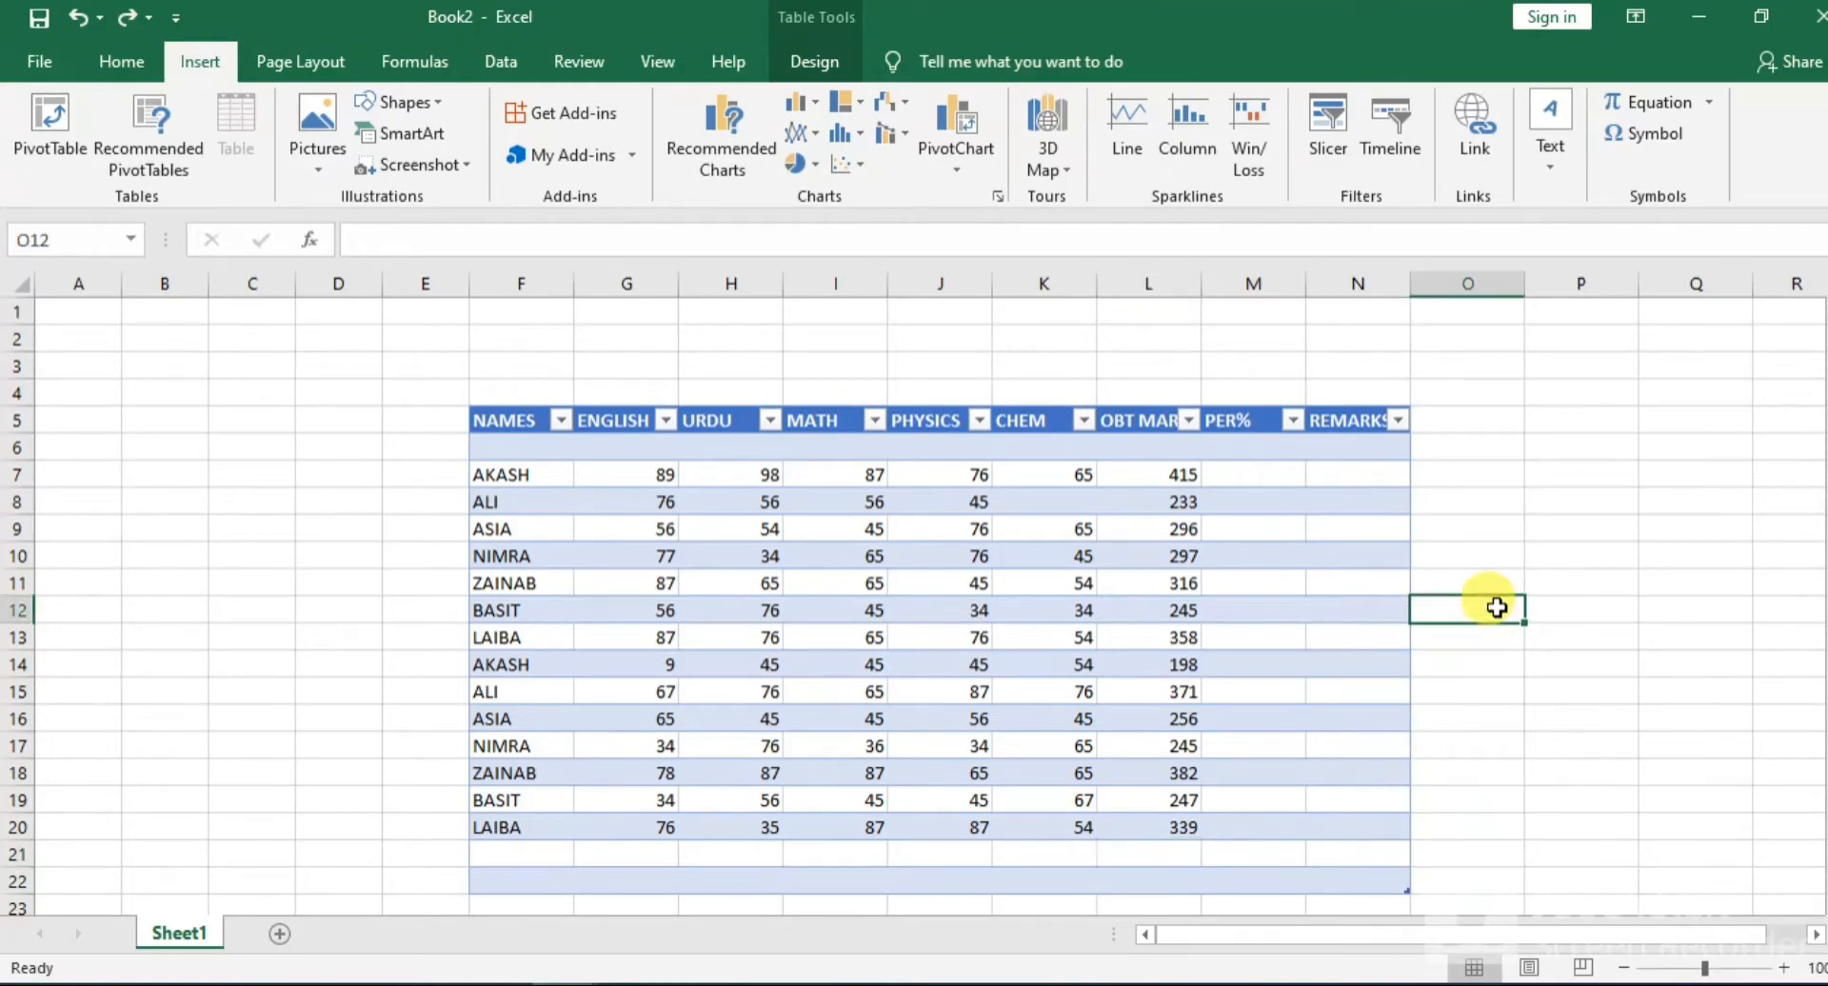
Calculate the percentage in M7 with the formula =L7/500*100 and fill it through the PER% column
left_click(1247, 474)
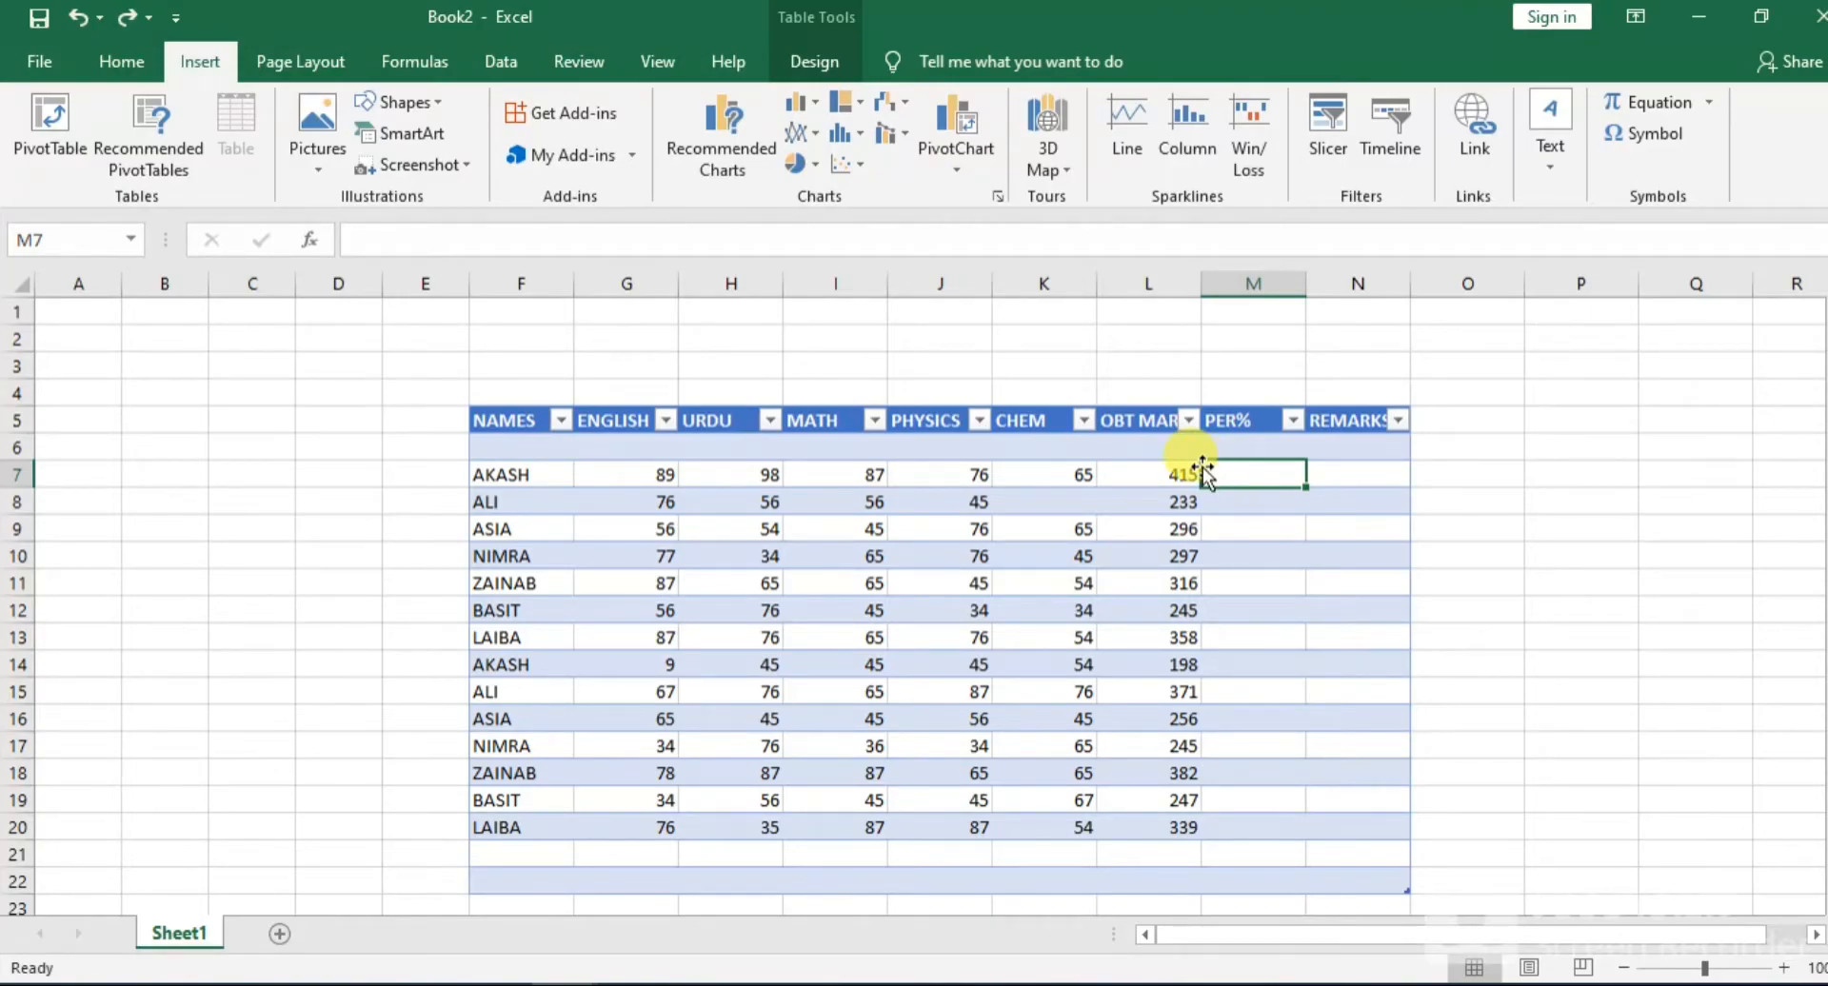
type("=")
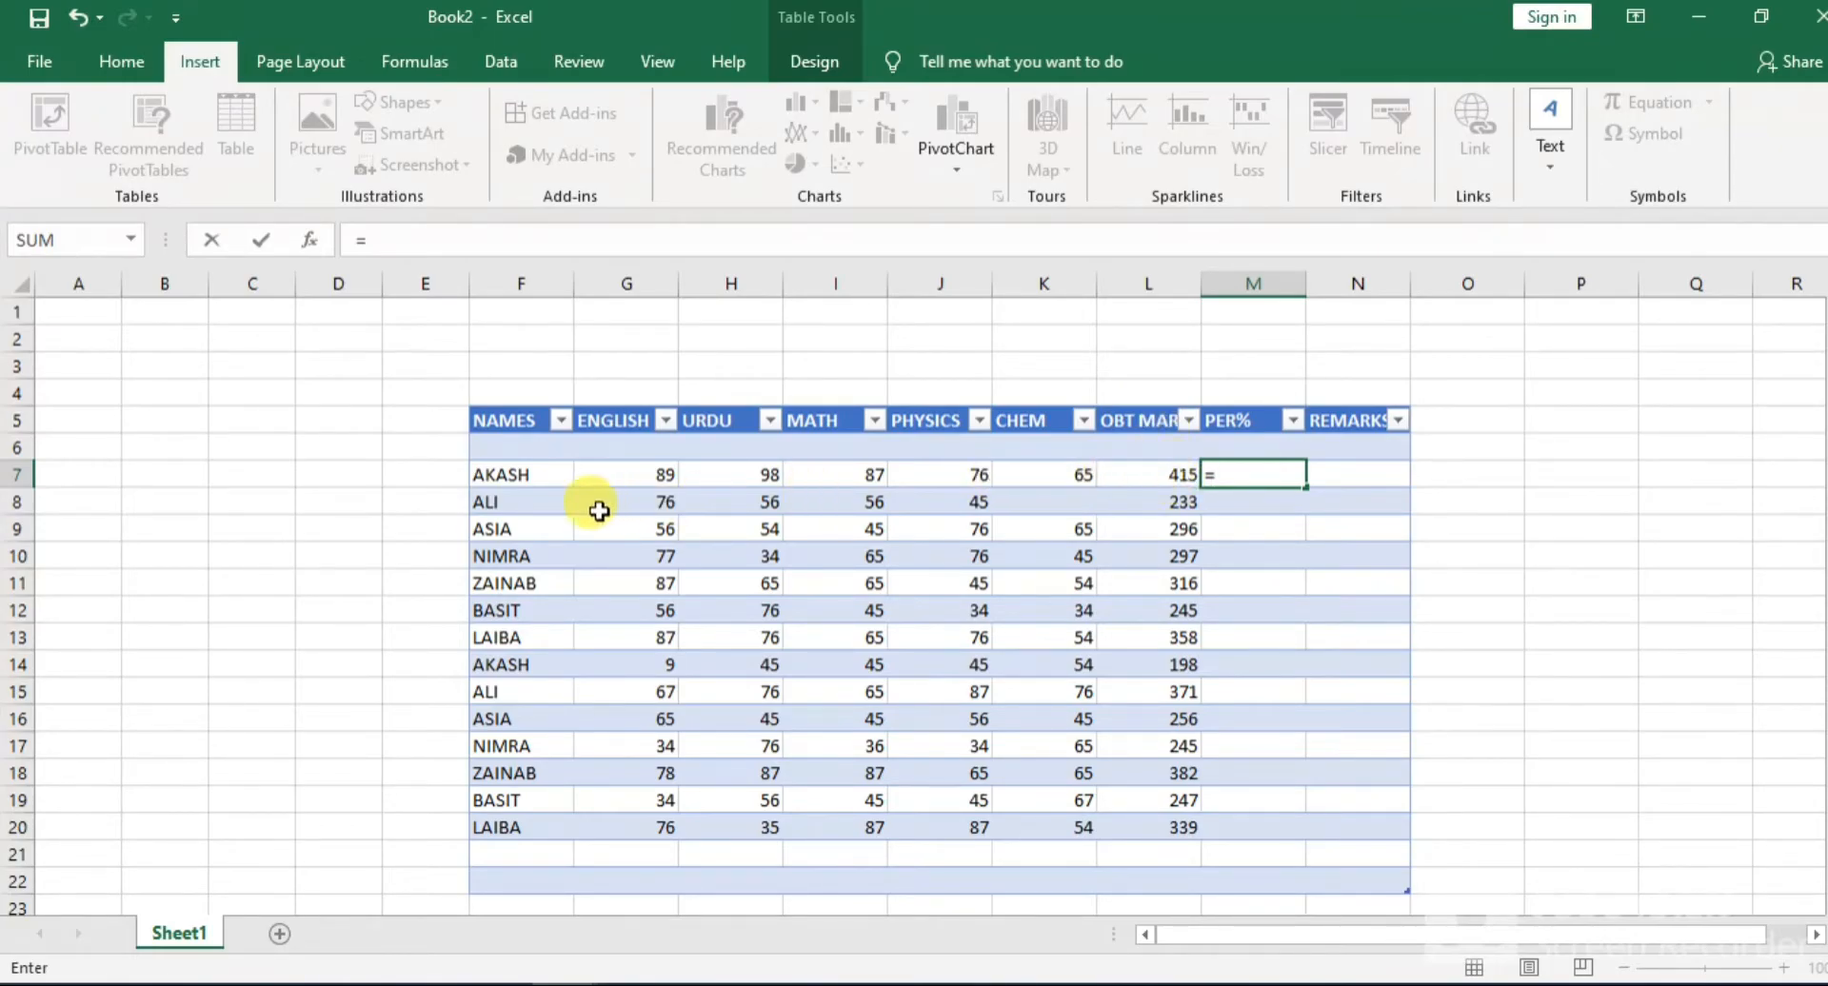
type("L")
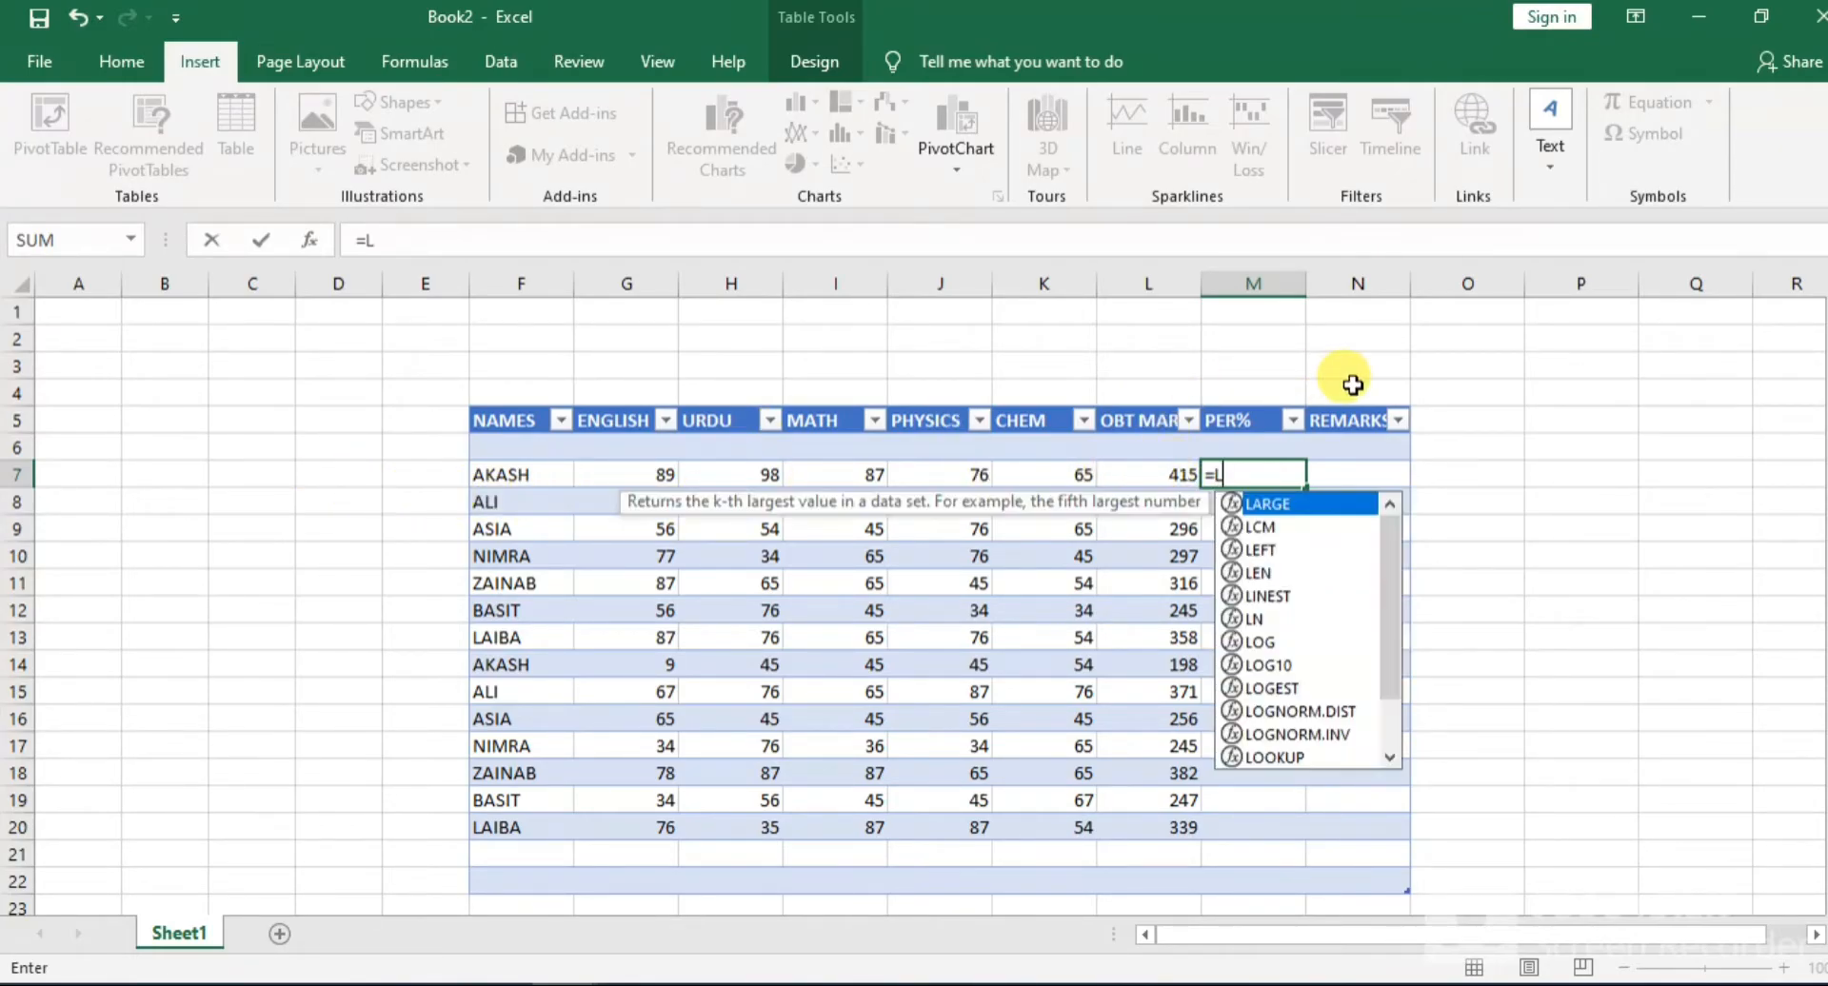
type("7/500*100")
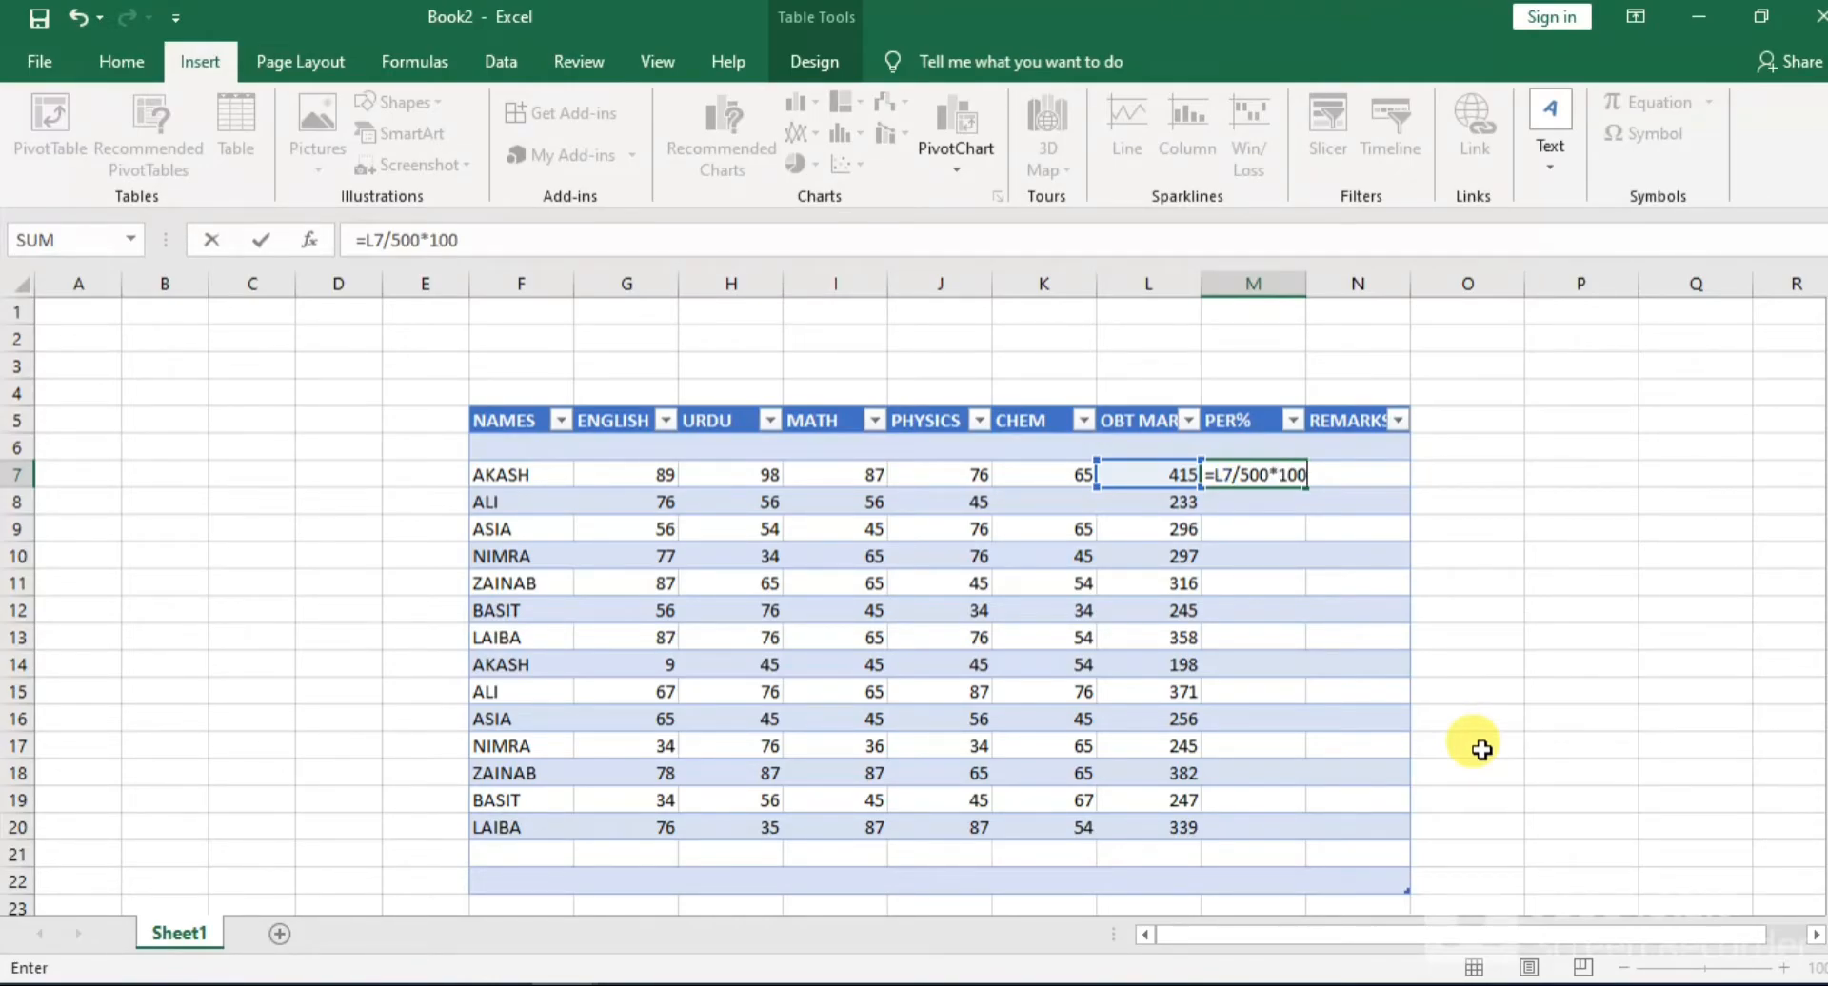
key("Return")
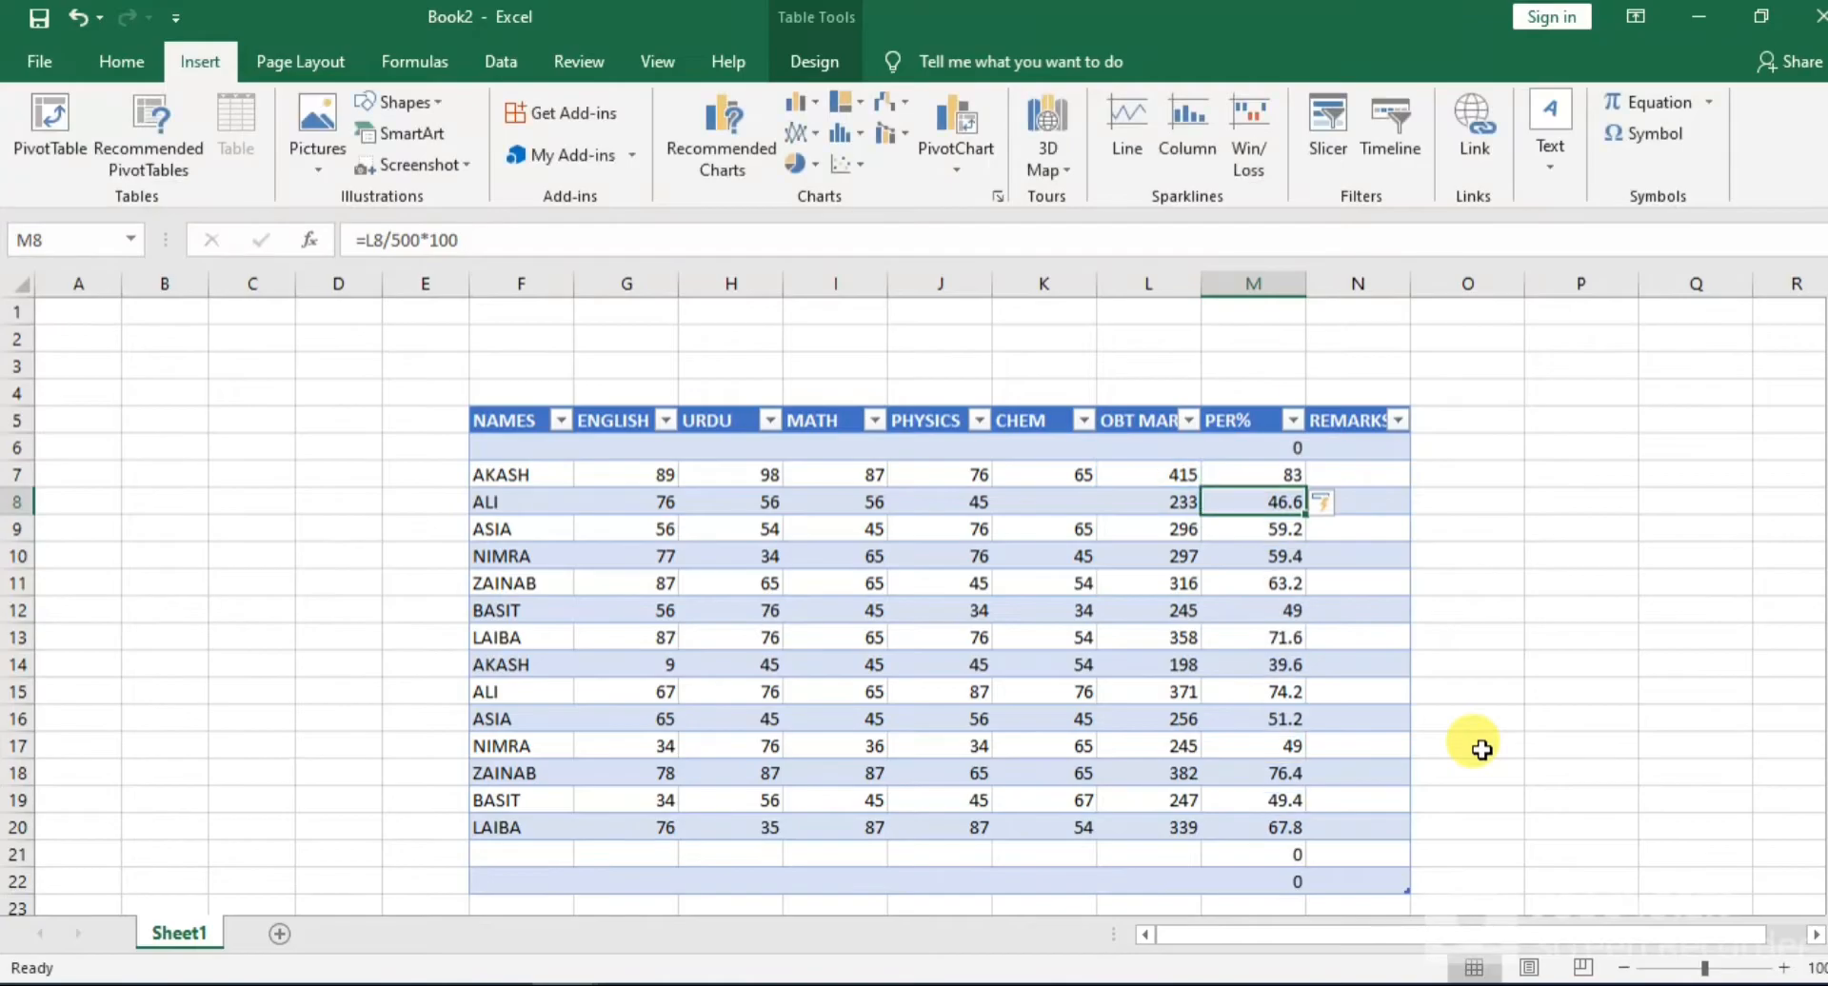
Clear the percentage formulas from the PER% cells of the empty rows: M6, M21 and M22
left_click(1290, 454)
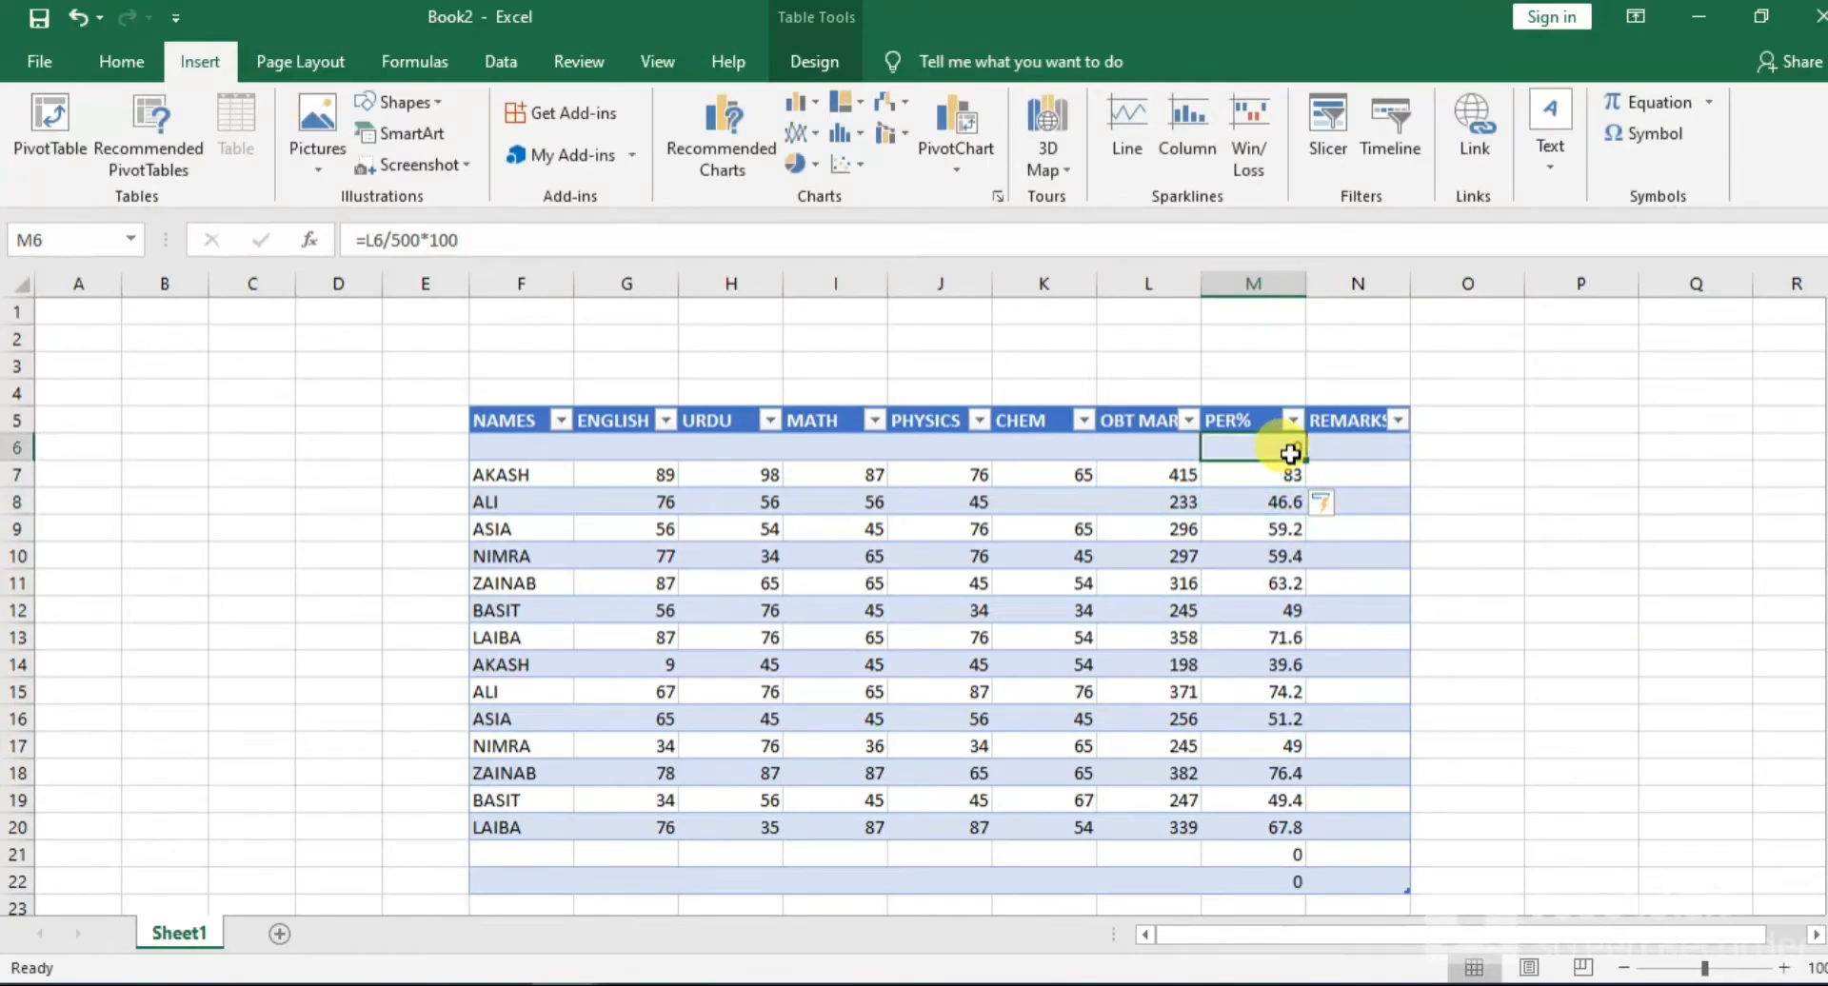
double_click(1290, 454)
left_click(1294, 470)
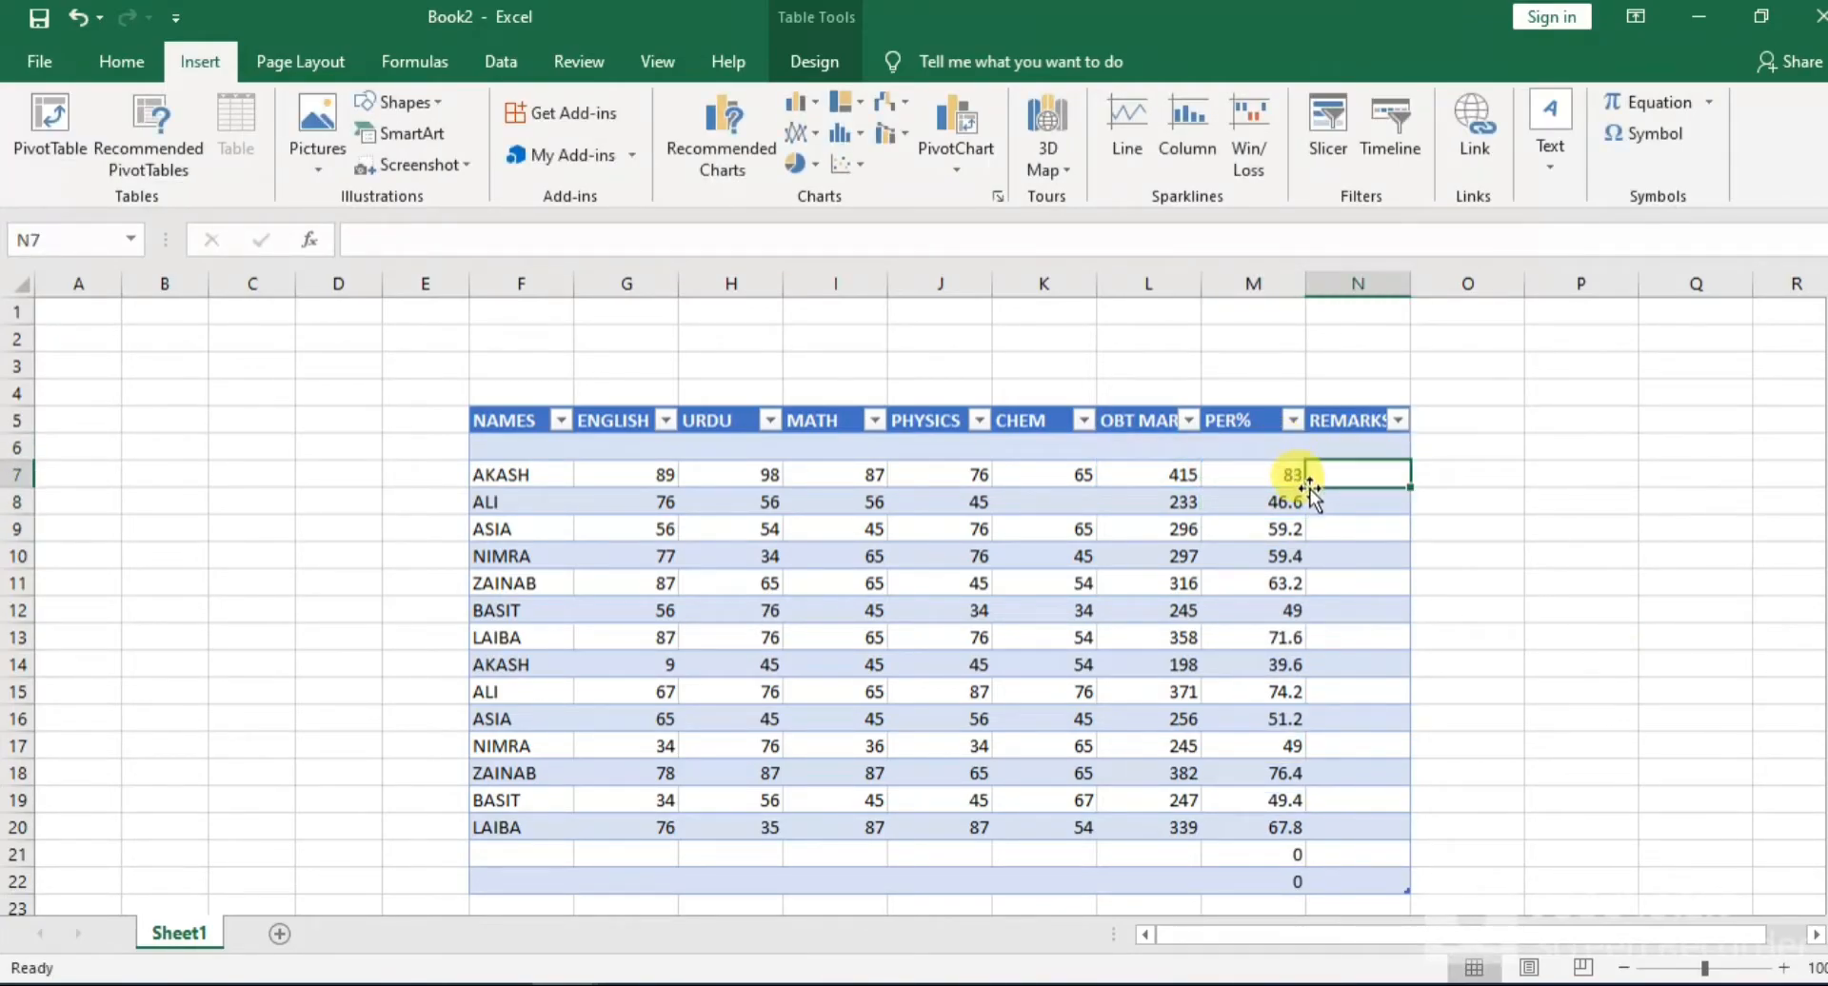
left_click(1290, 855)
double_click(1293, 855)
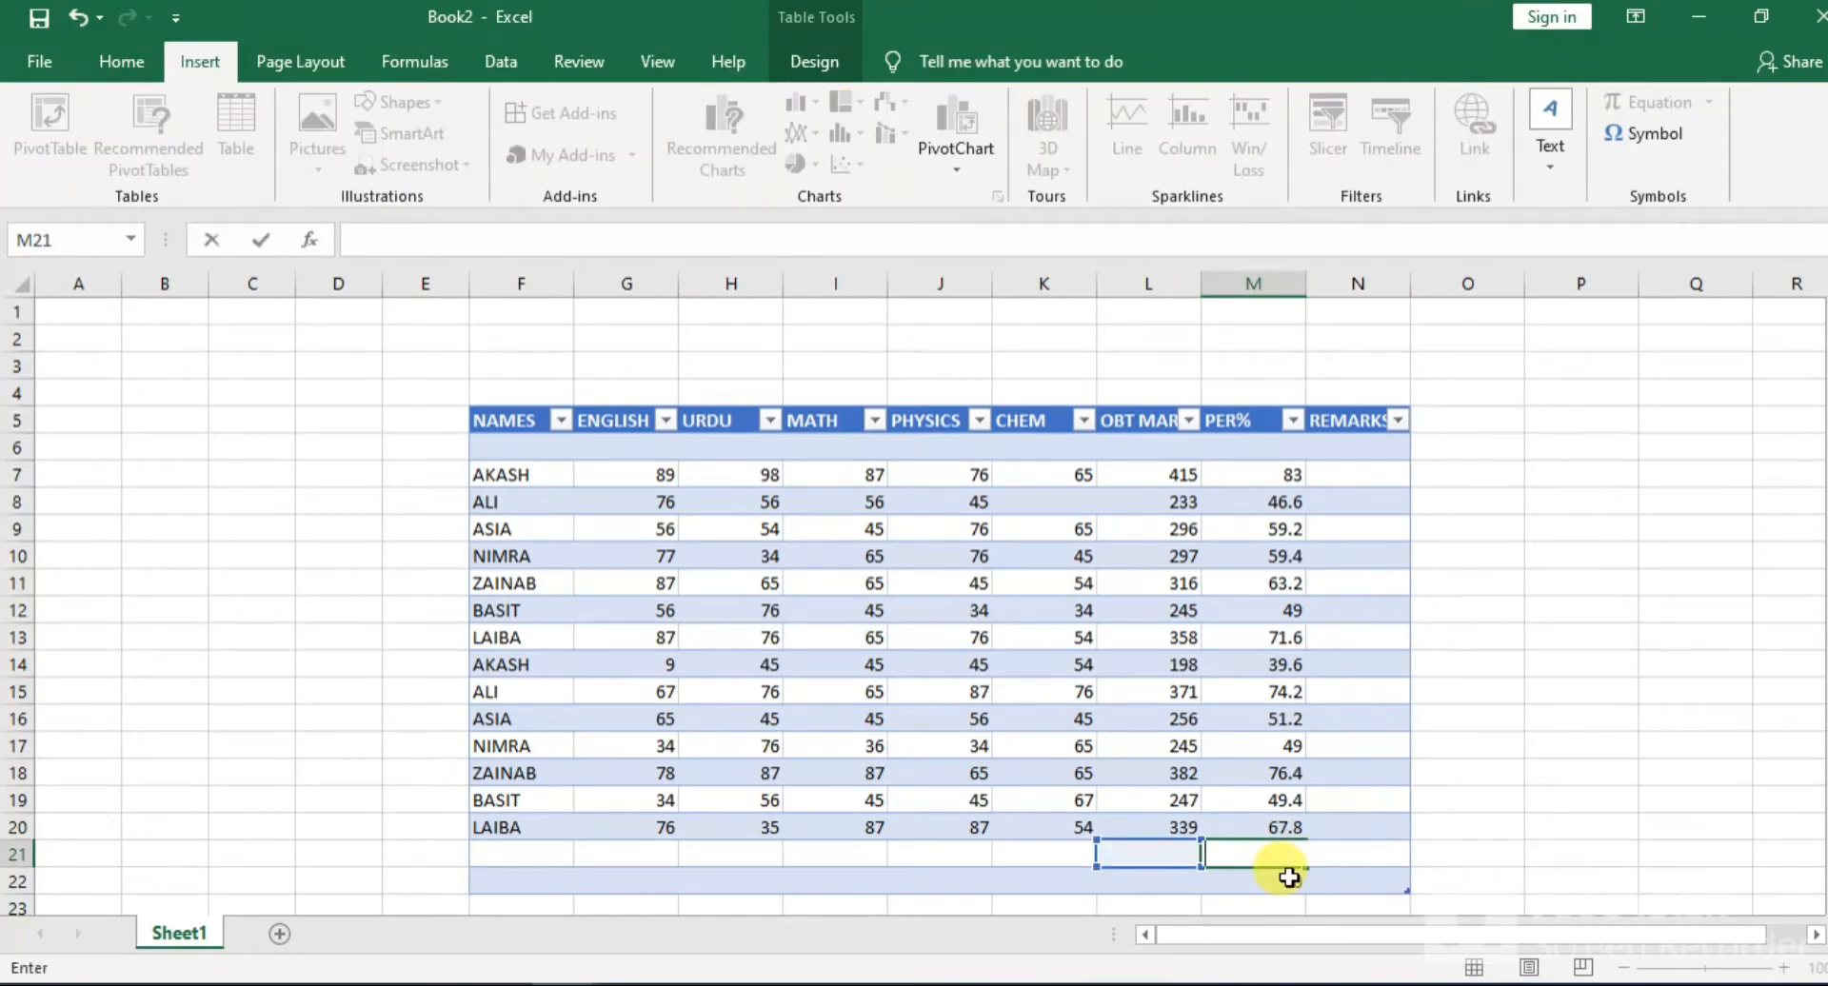
double_click(1289, 877)
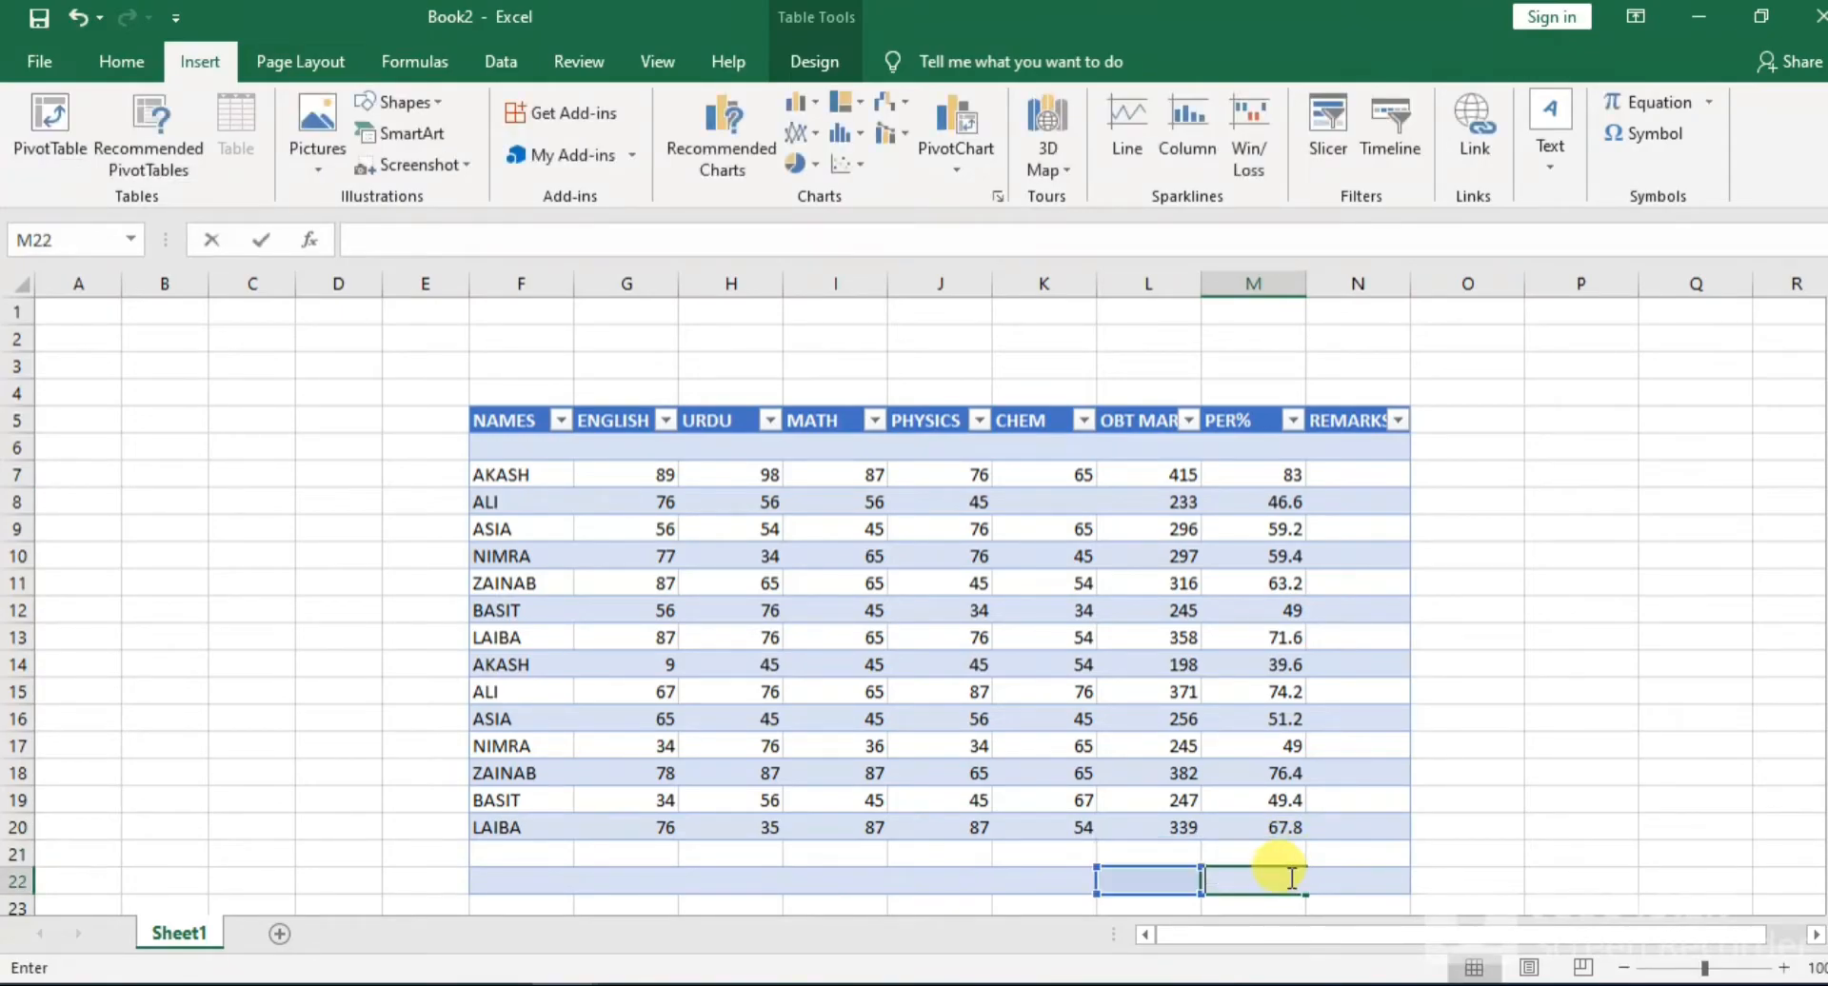
Fill in the remarks in N7:N11 as PASS, FAIL, PASS, PASS and PASS
left_click(1352, 473)
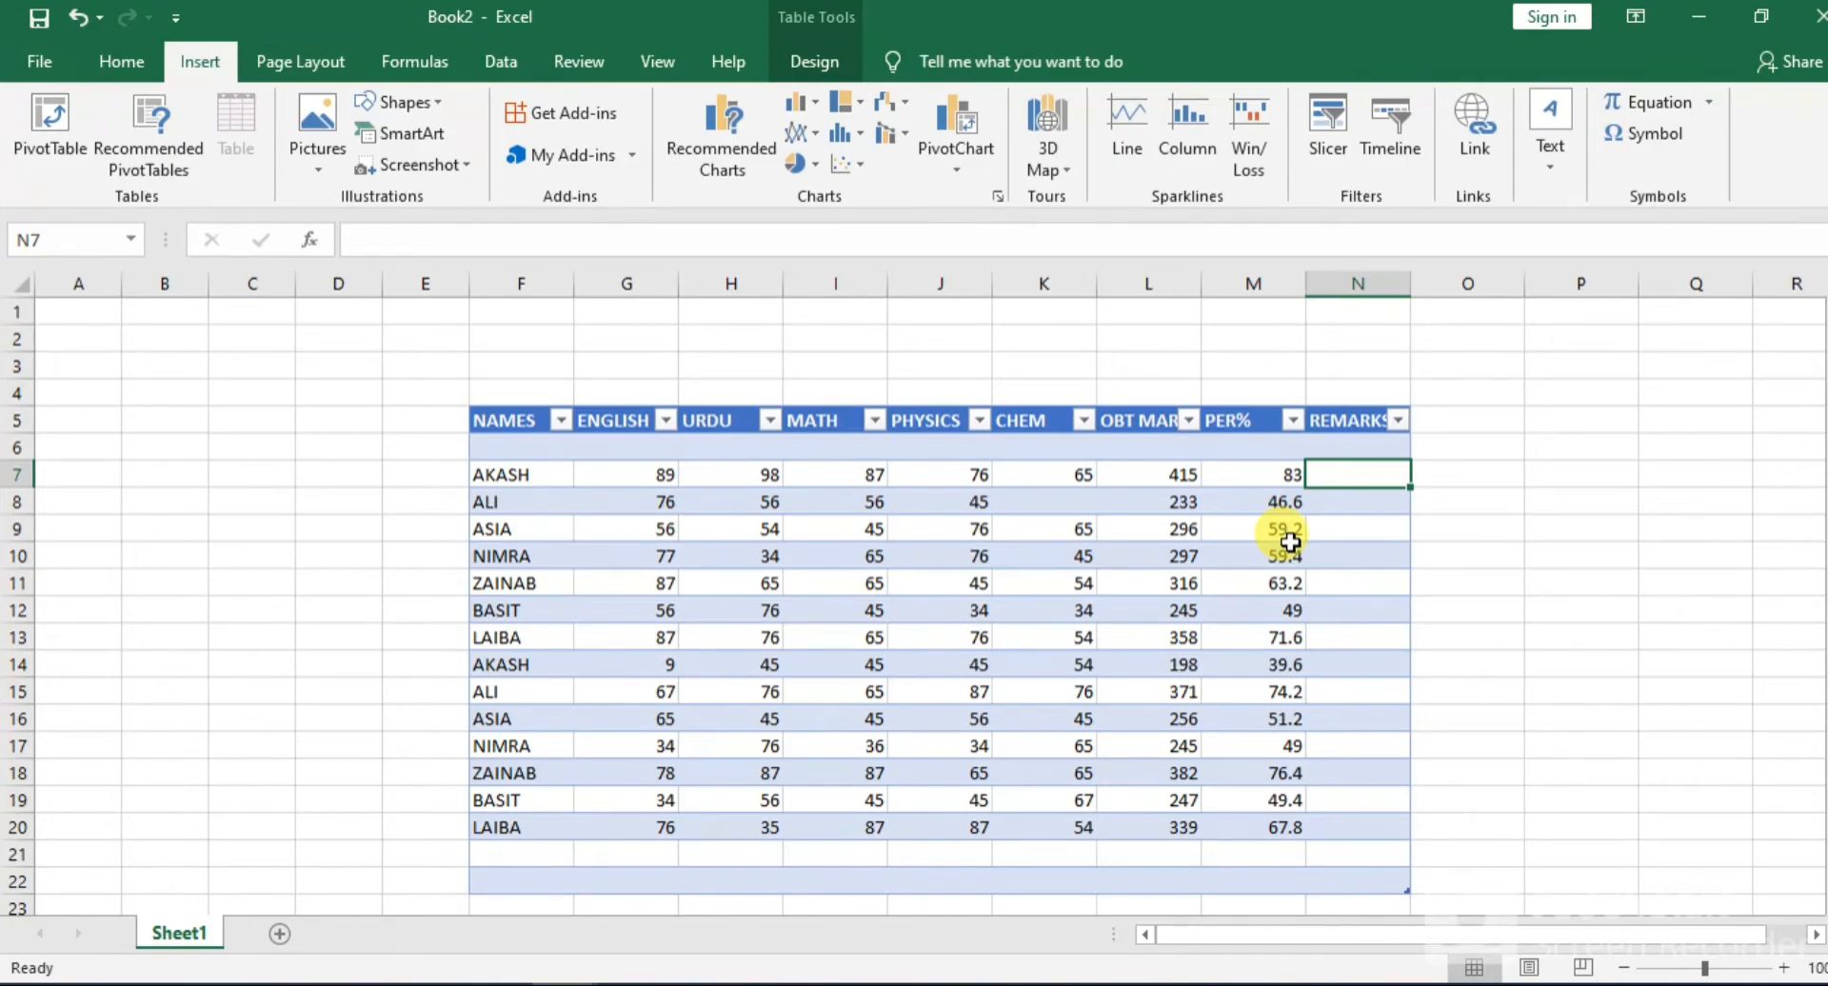
type("PASS")
key("Return")
type("FAIL")
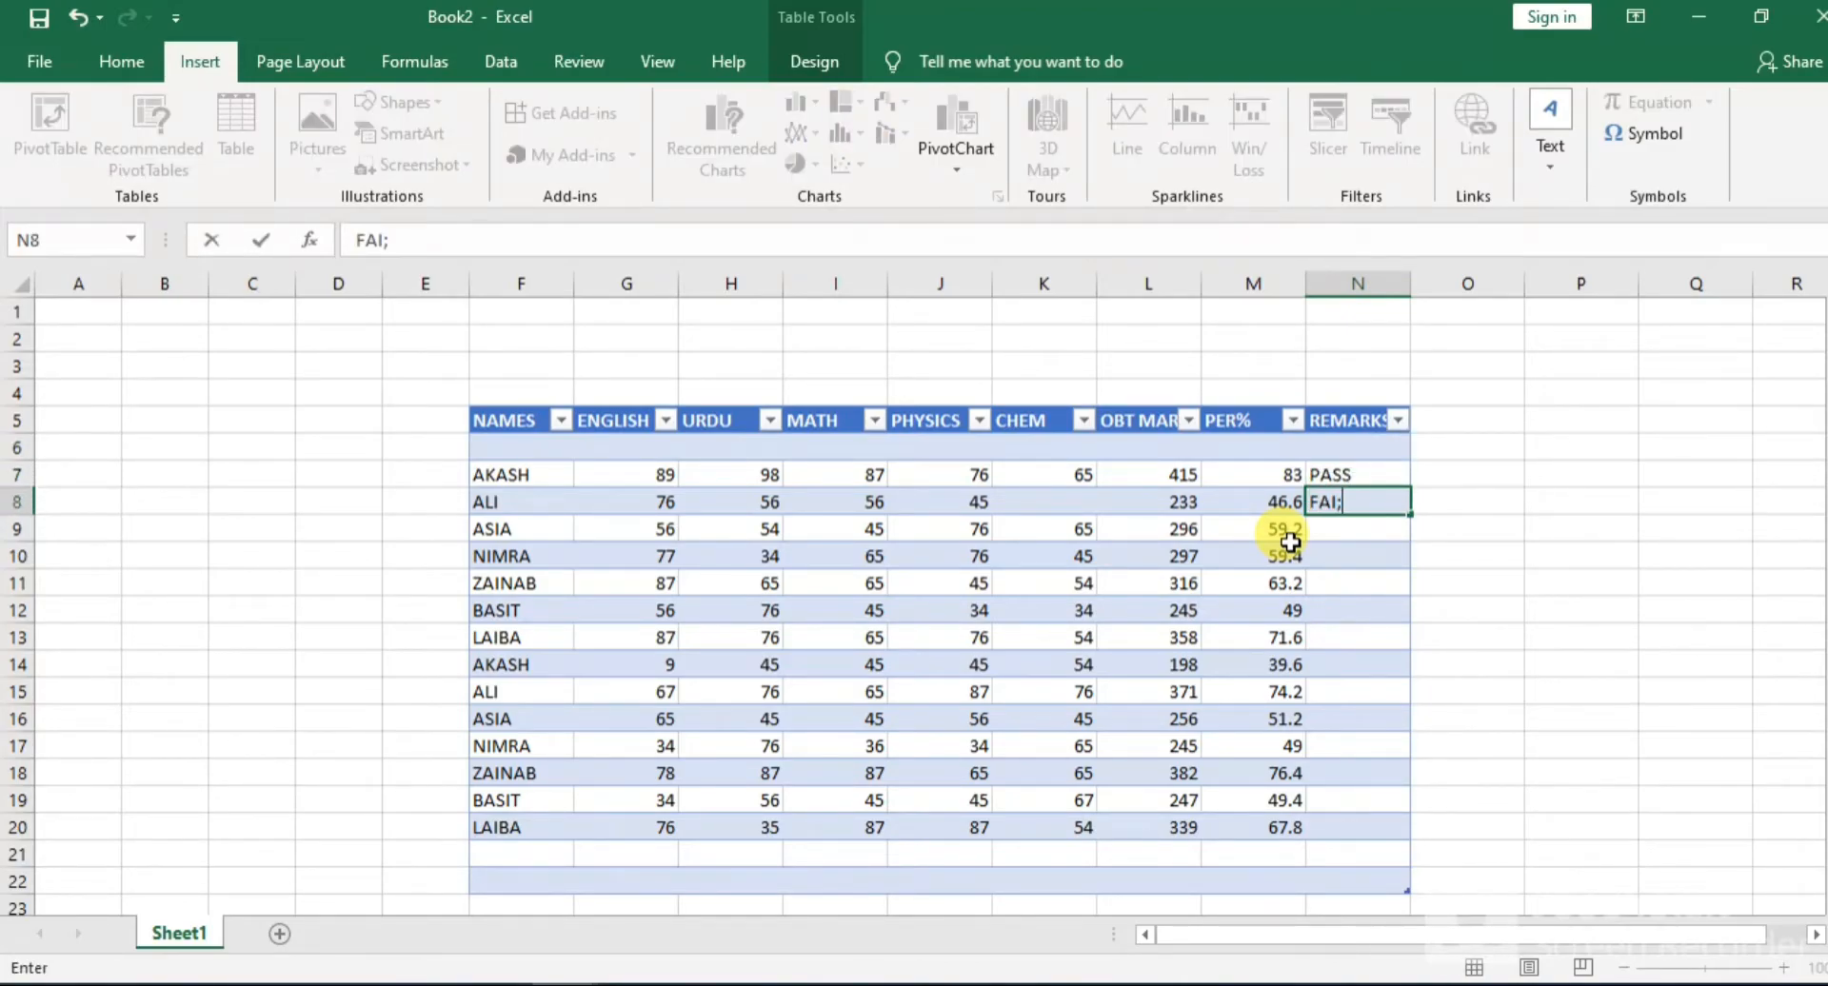
key("Return")
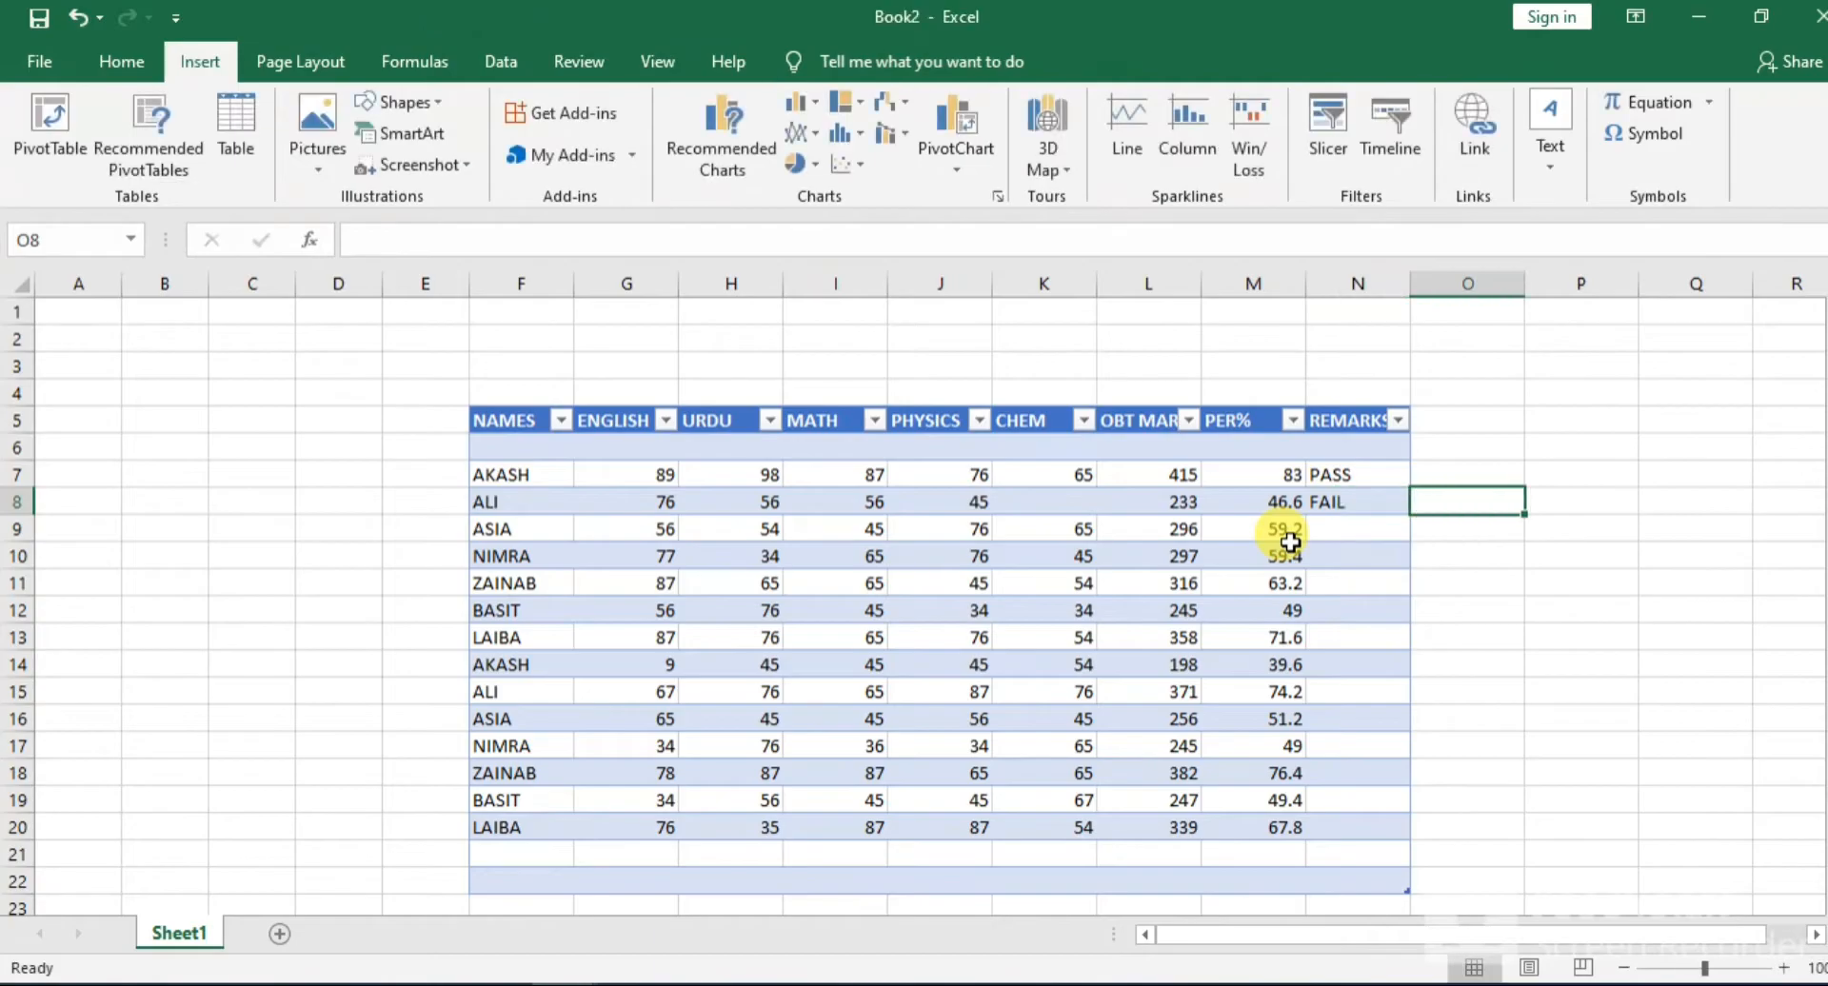
type("PASS")
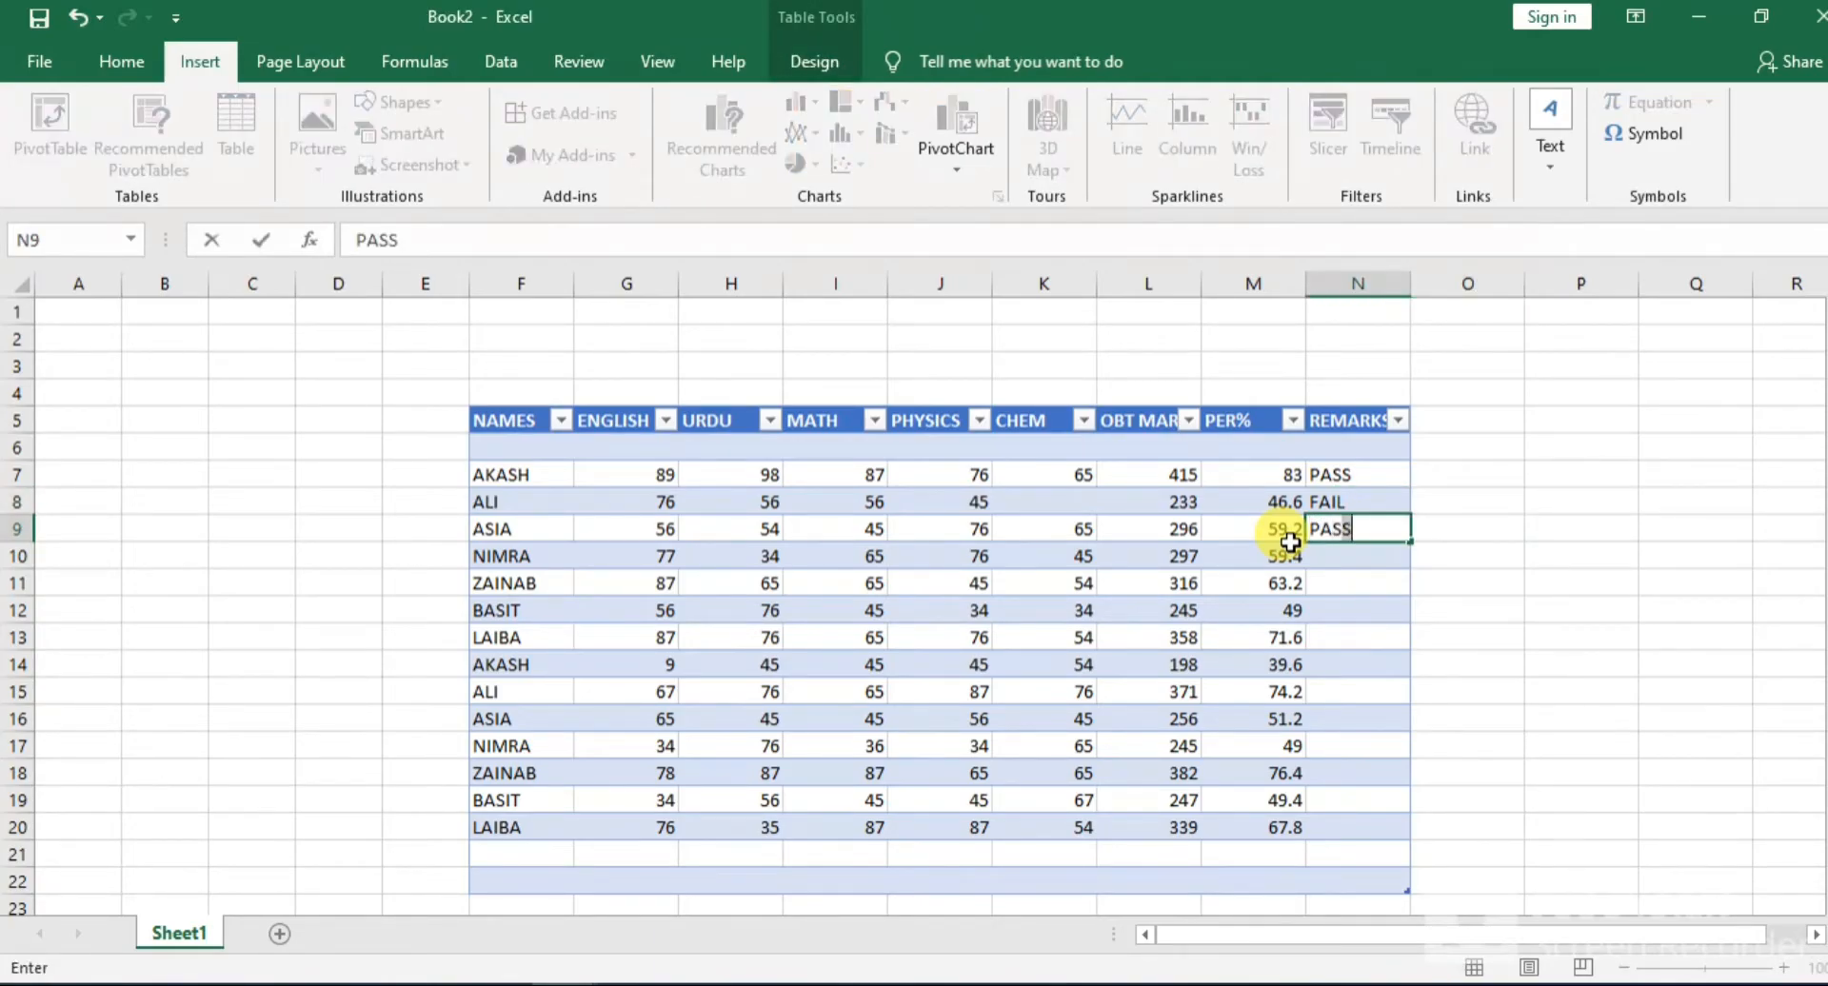
key("Tab")
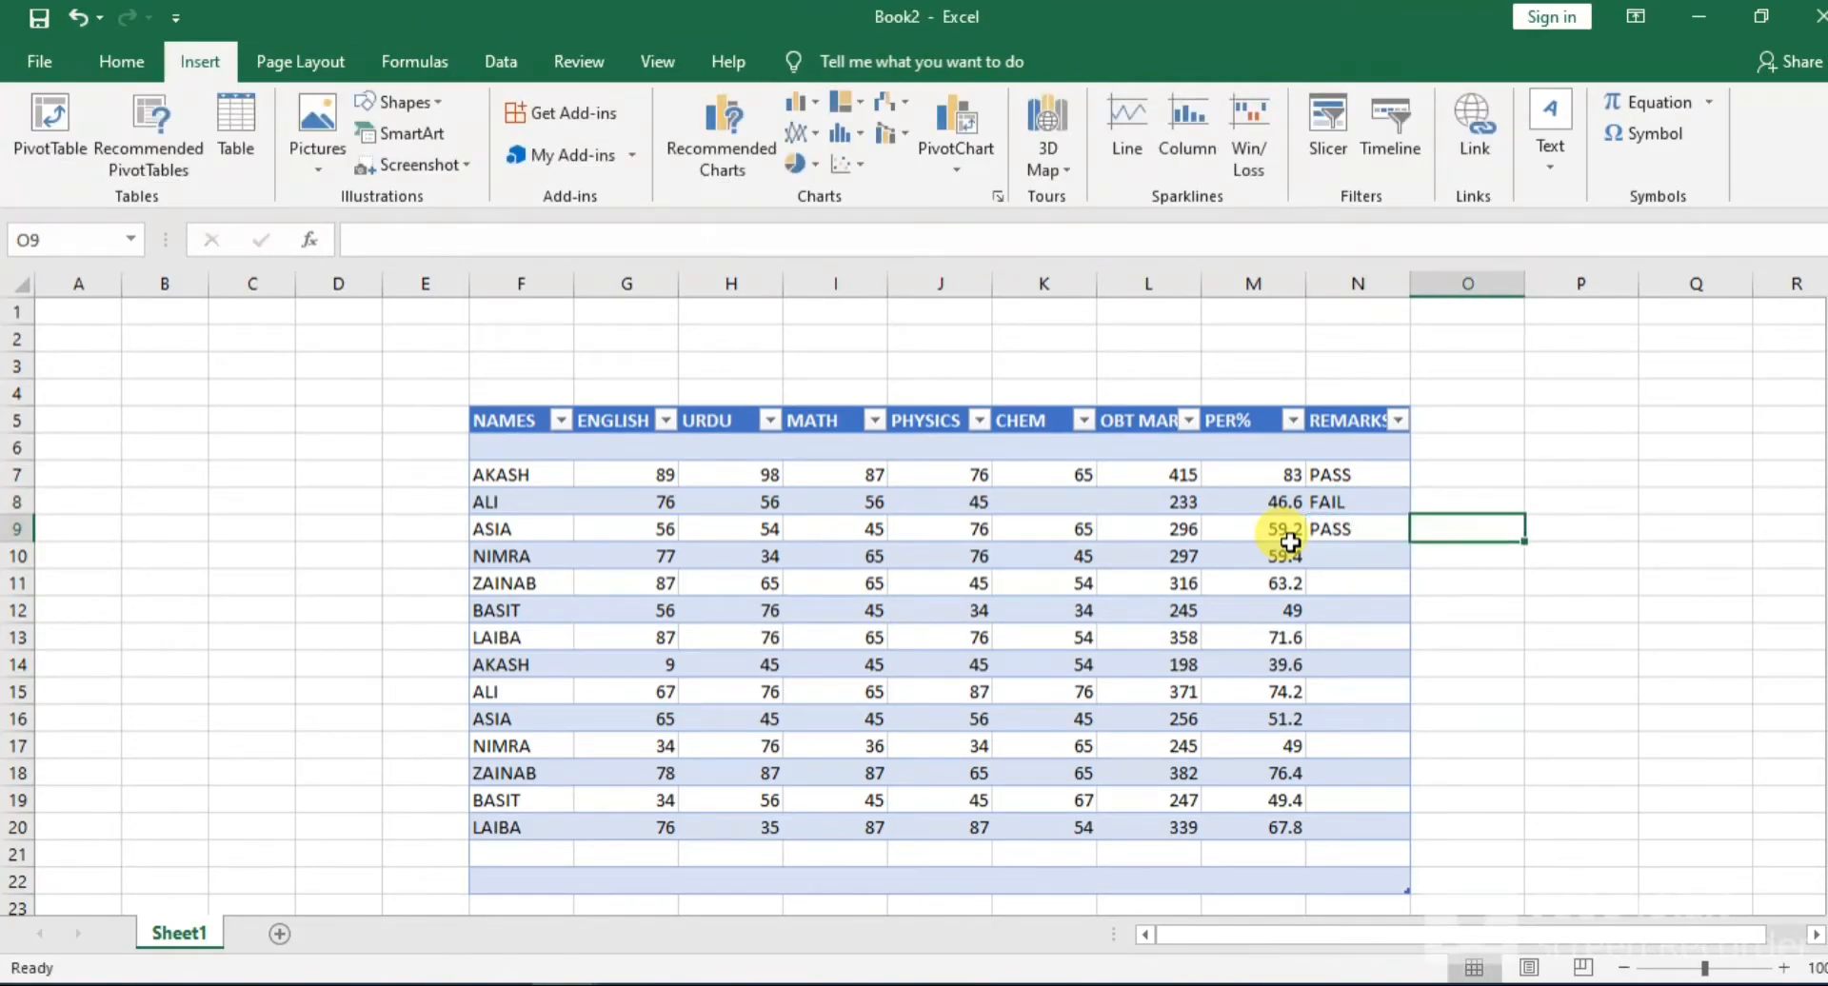
key("Down")
key("Left")
type("PASS")
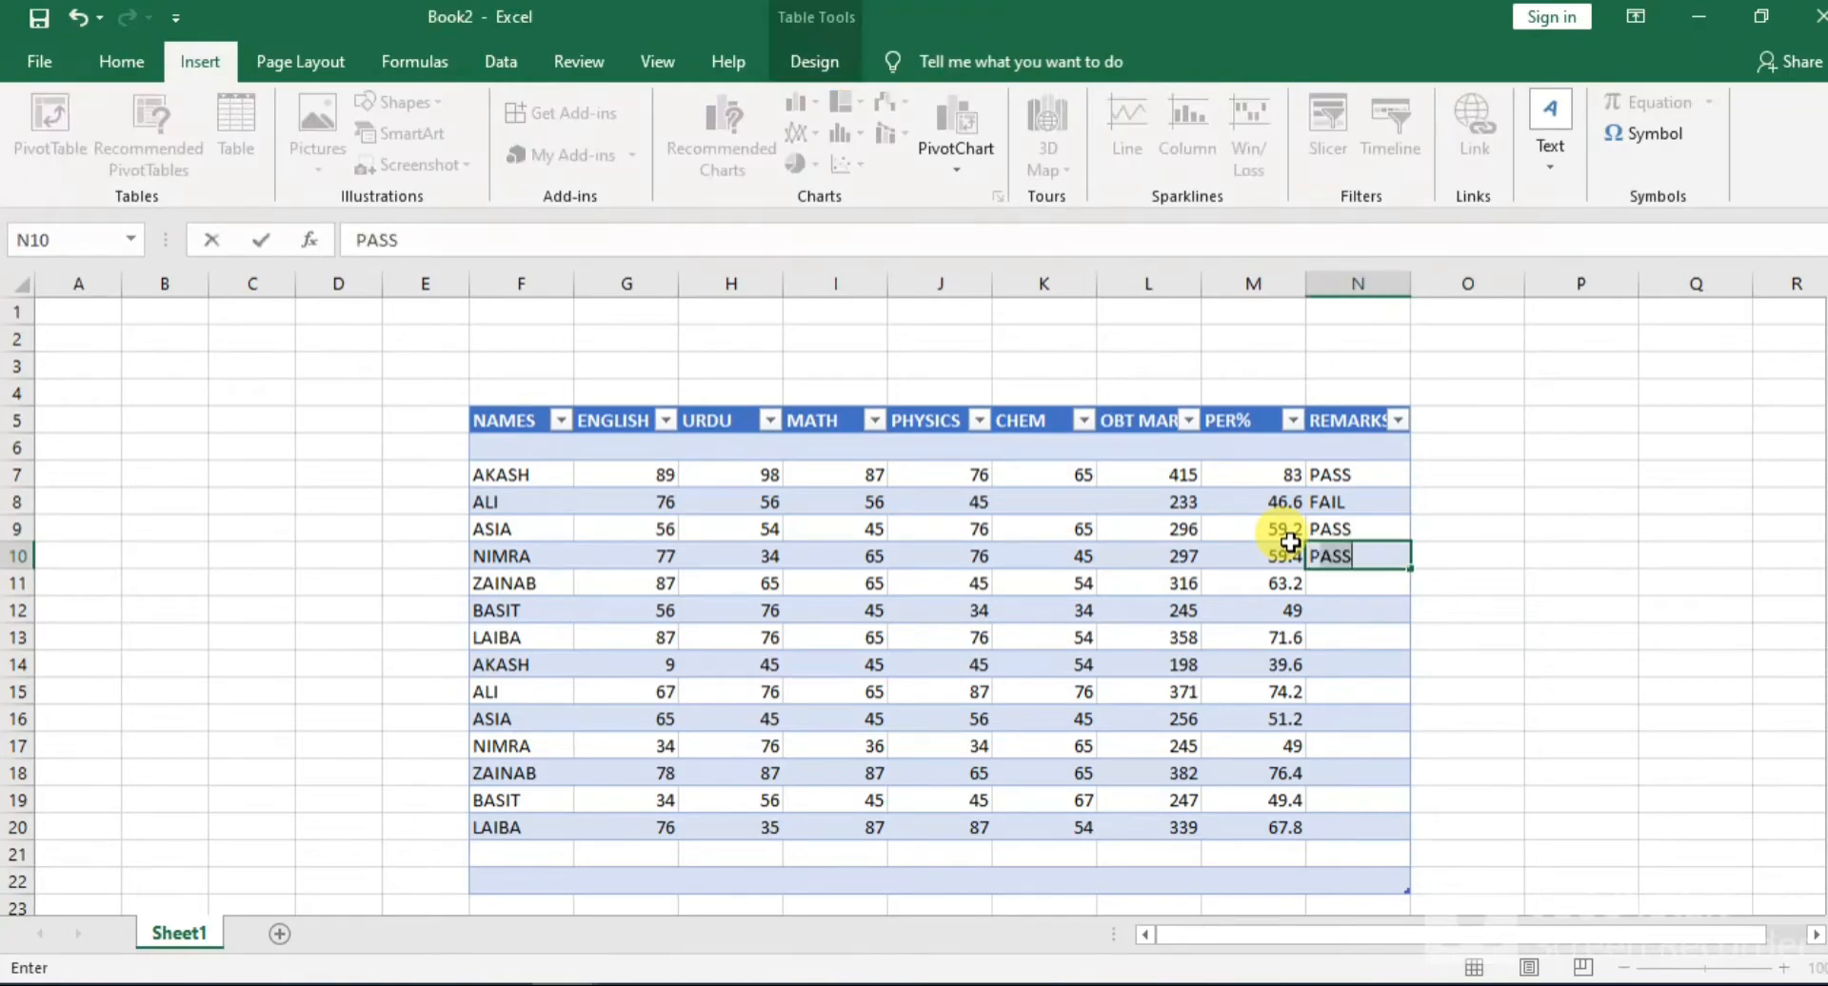
key("Return")
type("PASS")
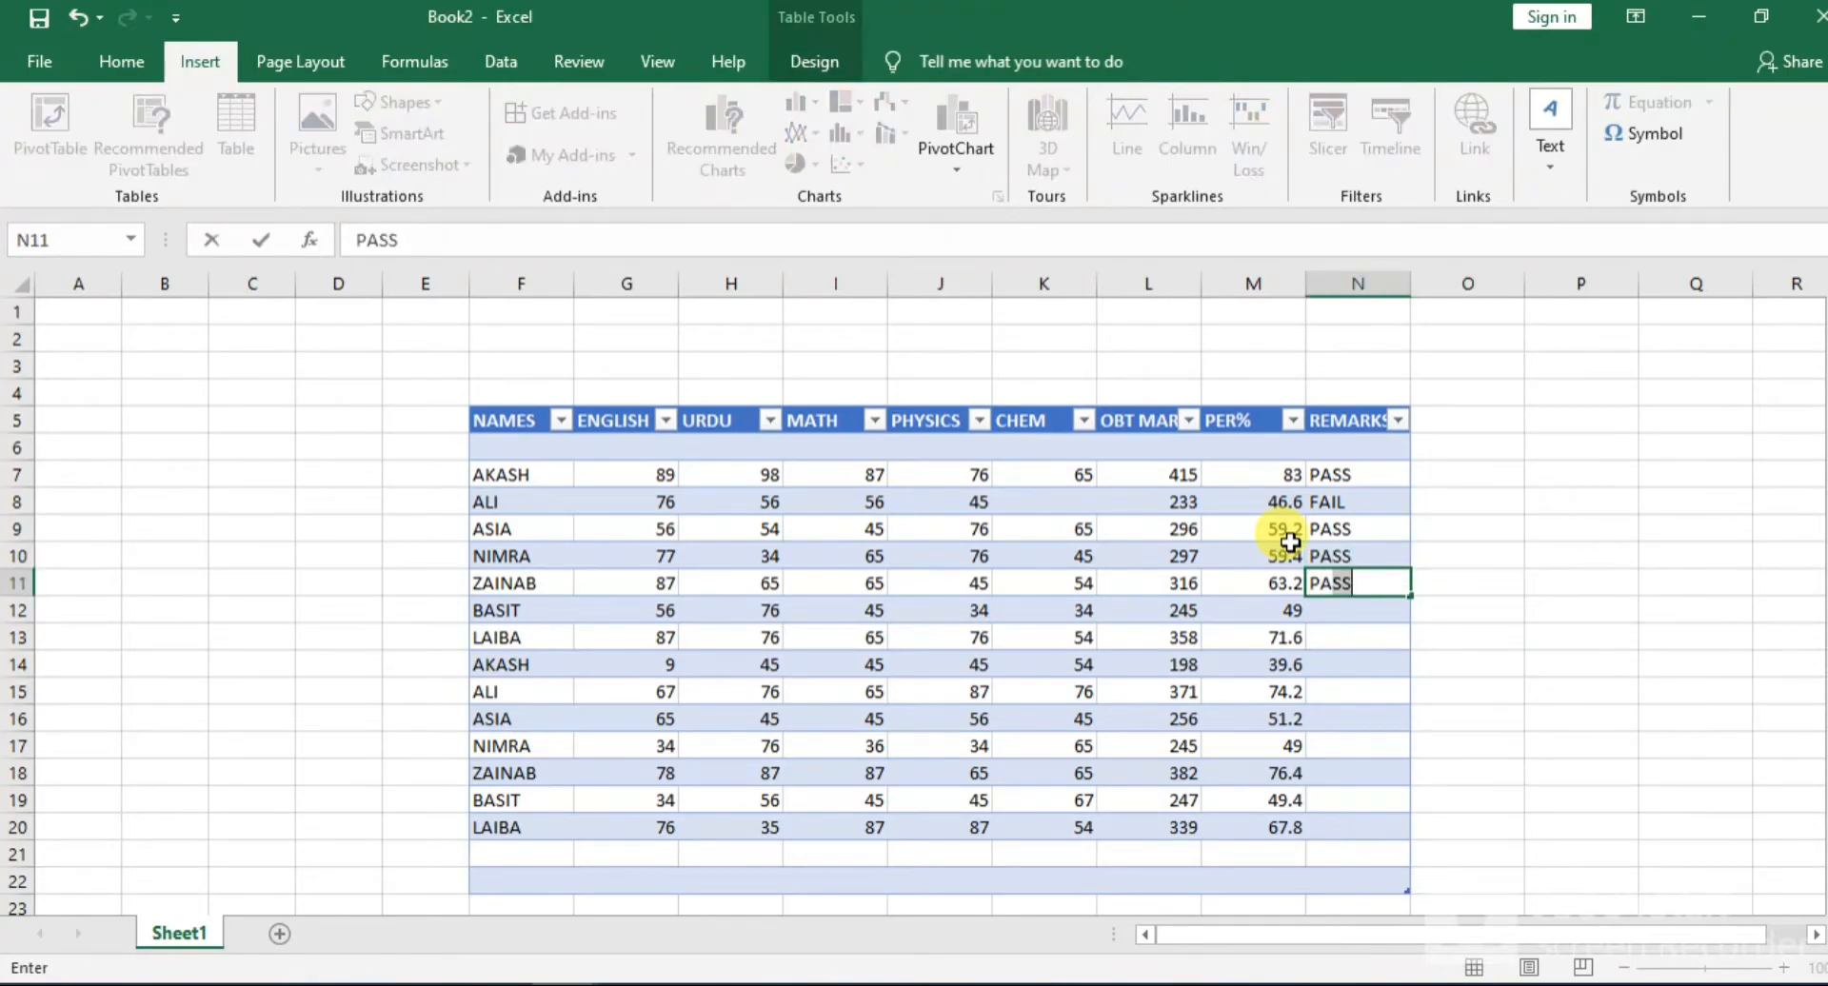
key("Return")
Continue the remarks in N12:N15 with FAIL, PASS, FAIL and PASS
type("F")
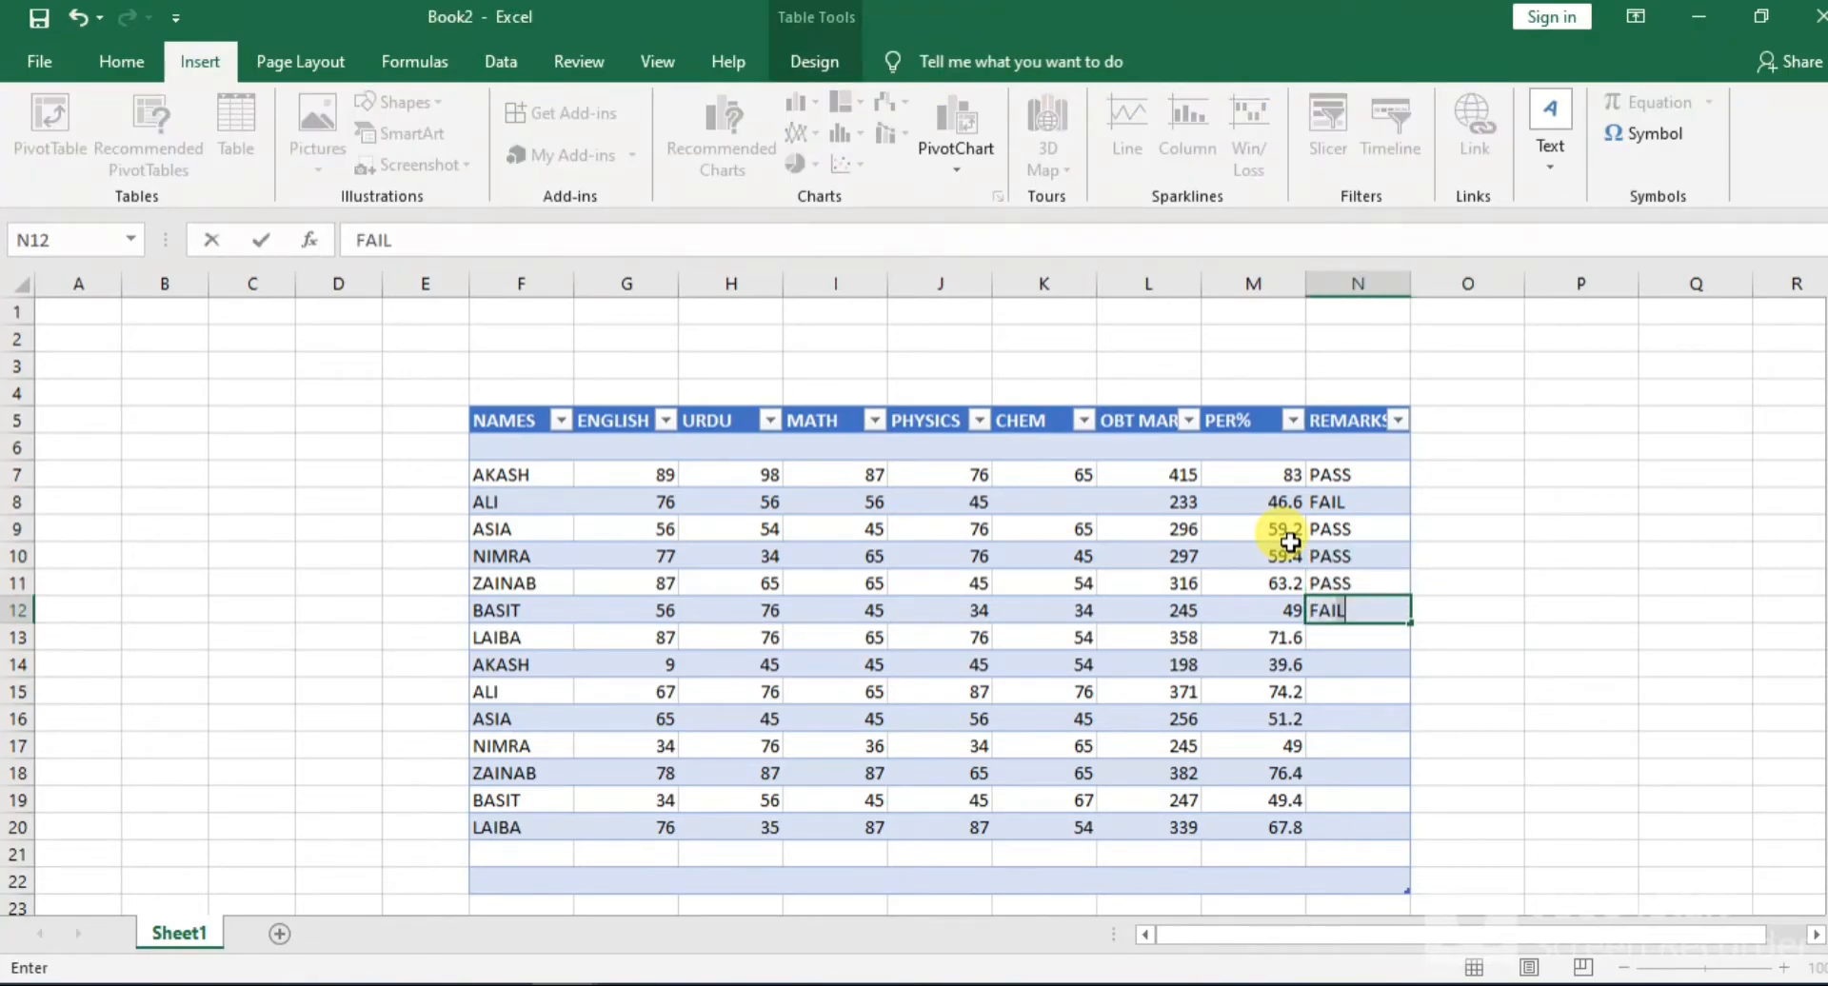
type("AIL")
key("Return")
type("PASS")
key("Return")
type("FAIL")
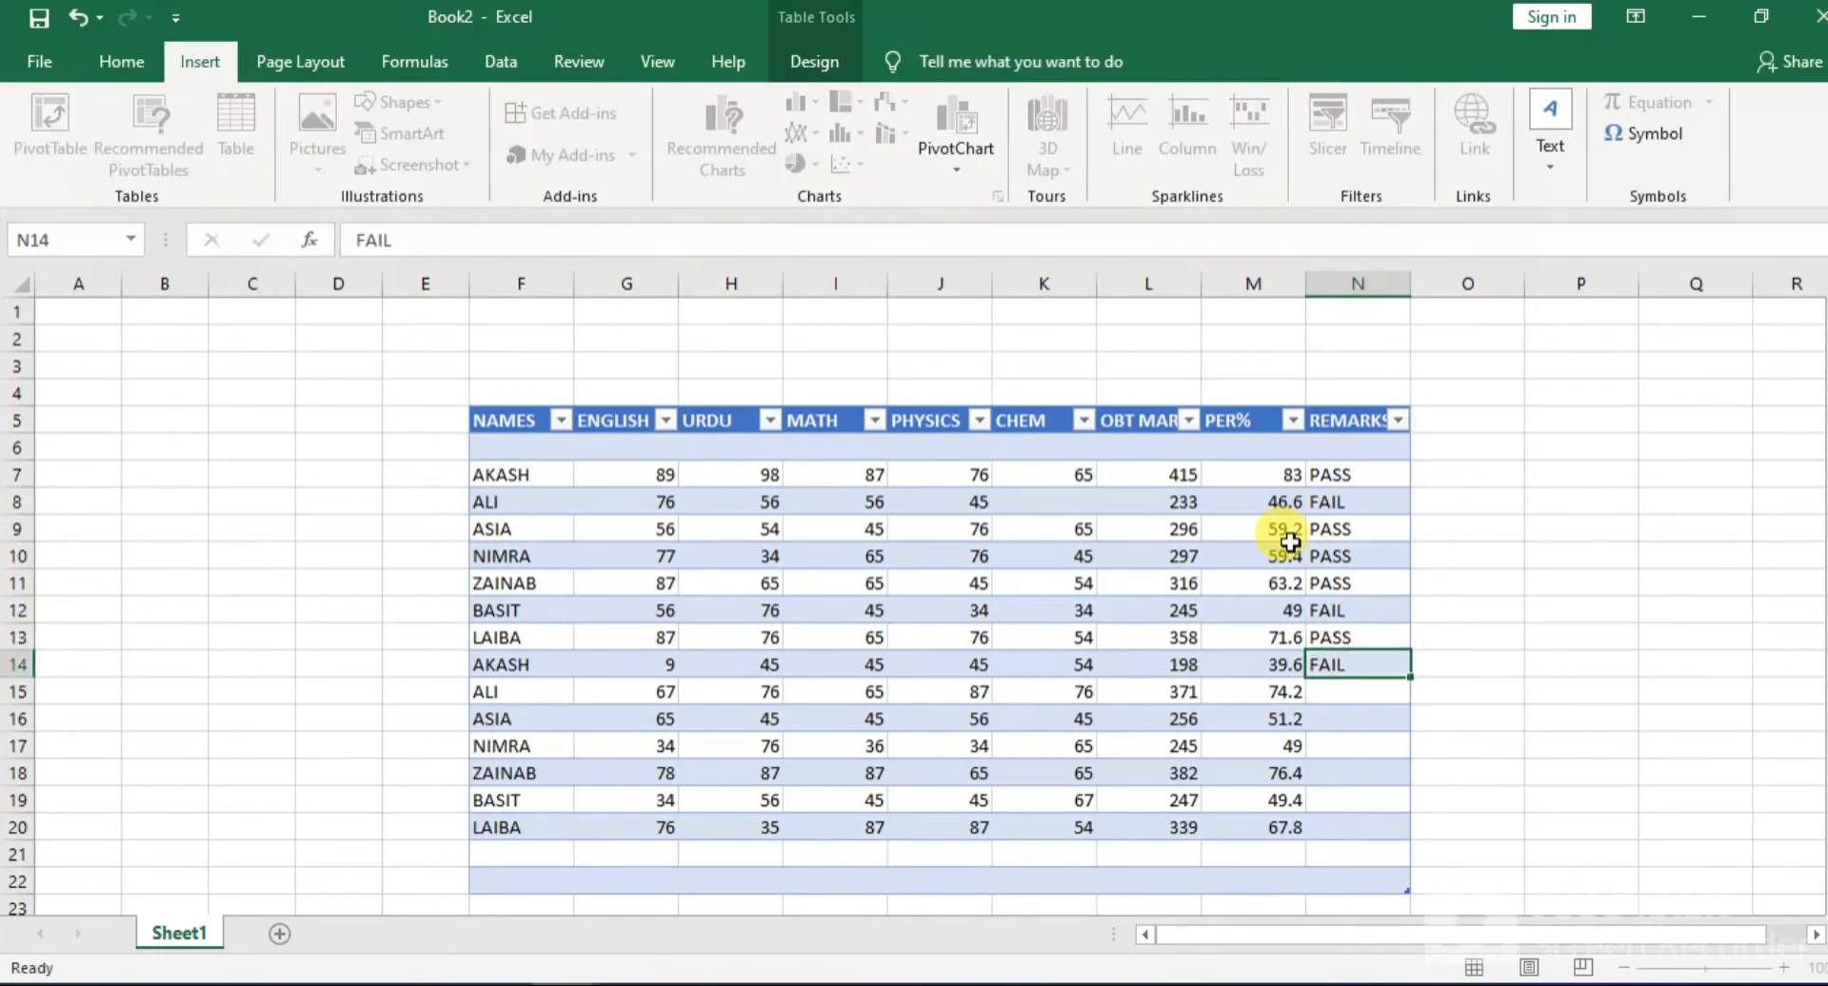
key("Return")
type("PASS")
key("Return")
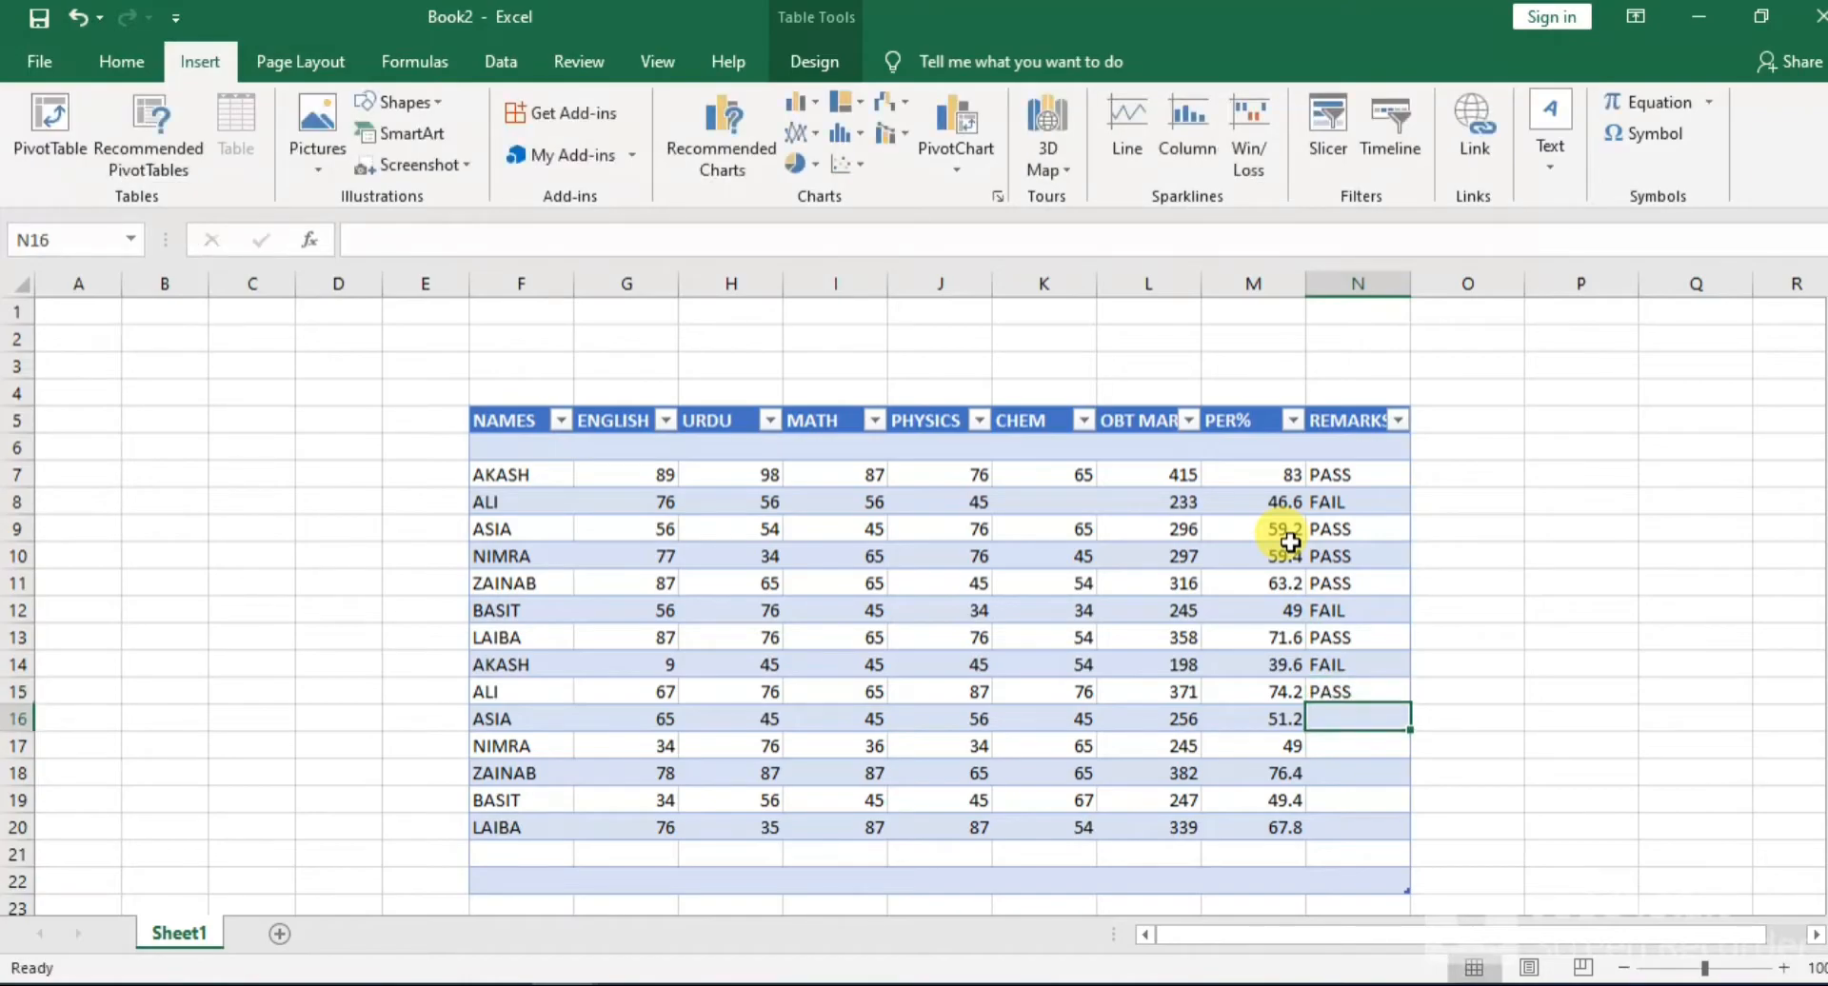
Complete the REMARKS column in N16:N20 with PASS, FAIL, PASS, FAIL and PASS
type("PASS")
key("Return")
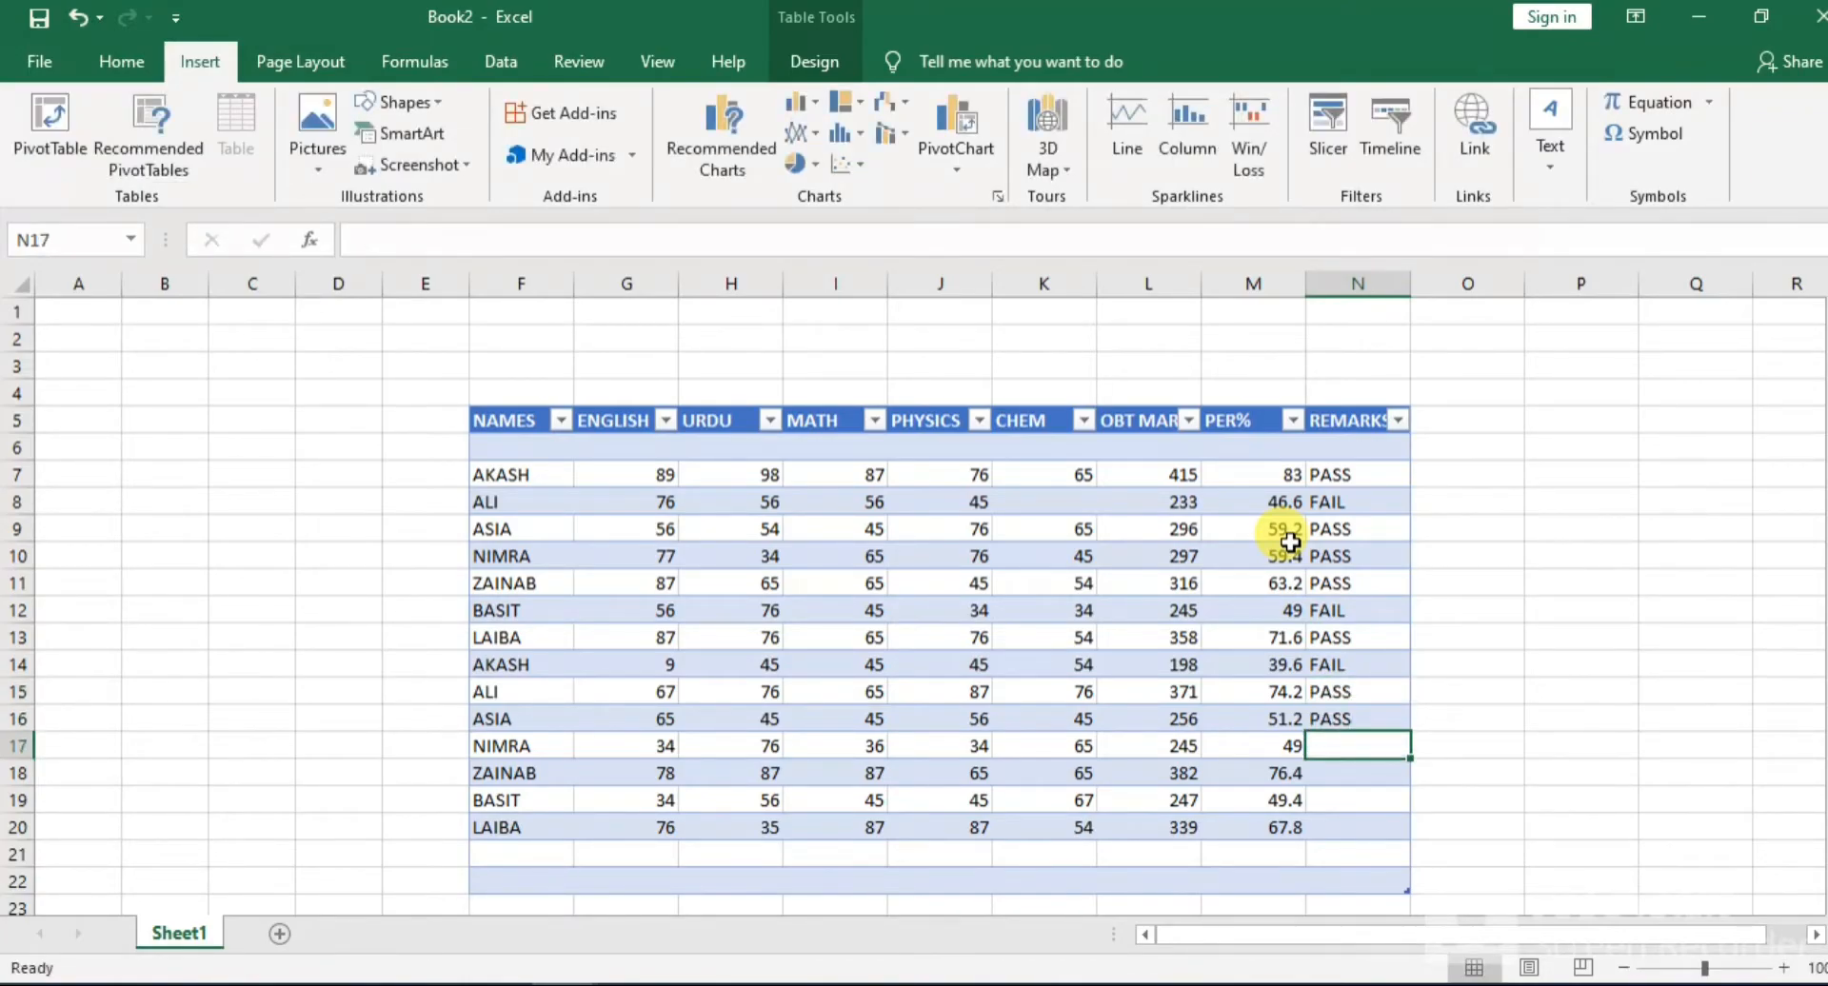
type("FAIL")
key("Return")
type("PASS")
key("Return")
type("FAIL")
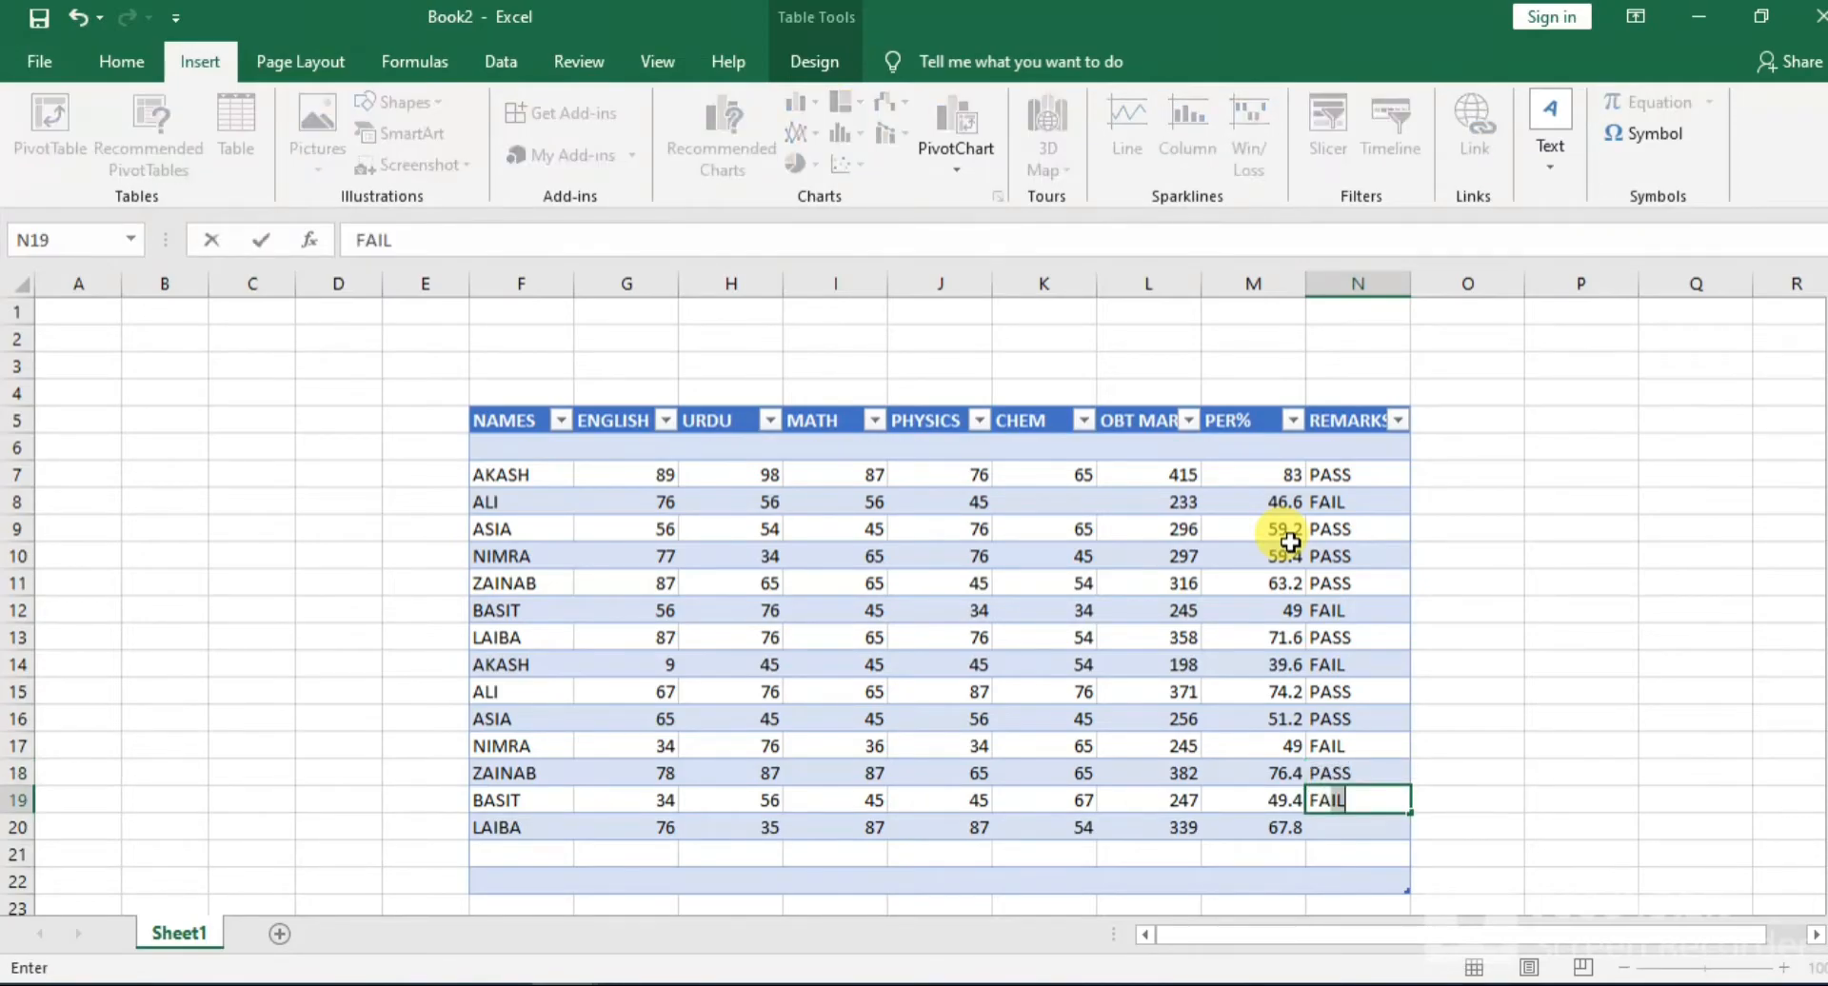
key("Return")
type("PASS")
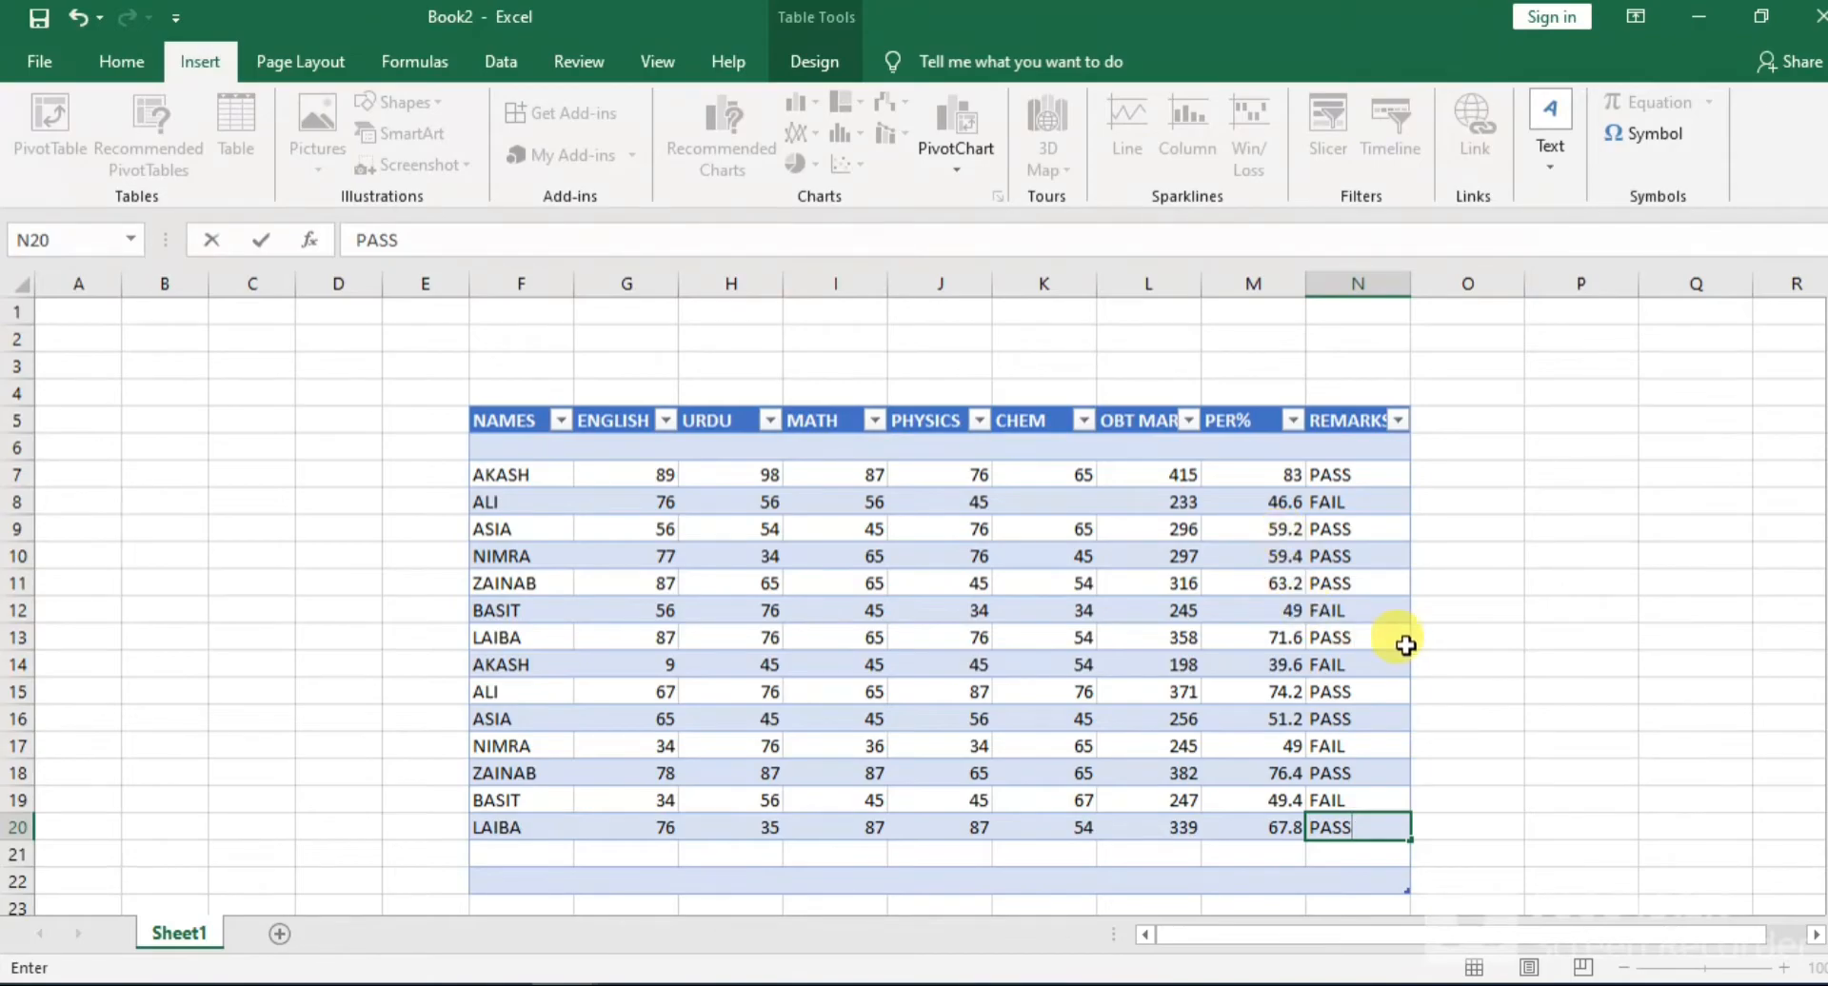
left_click(1496, 638)
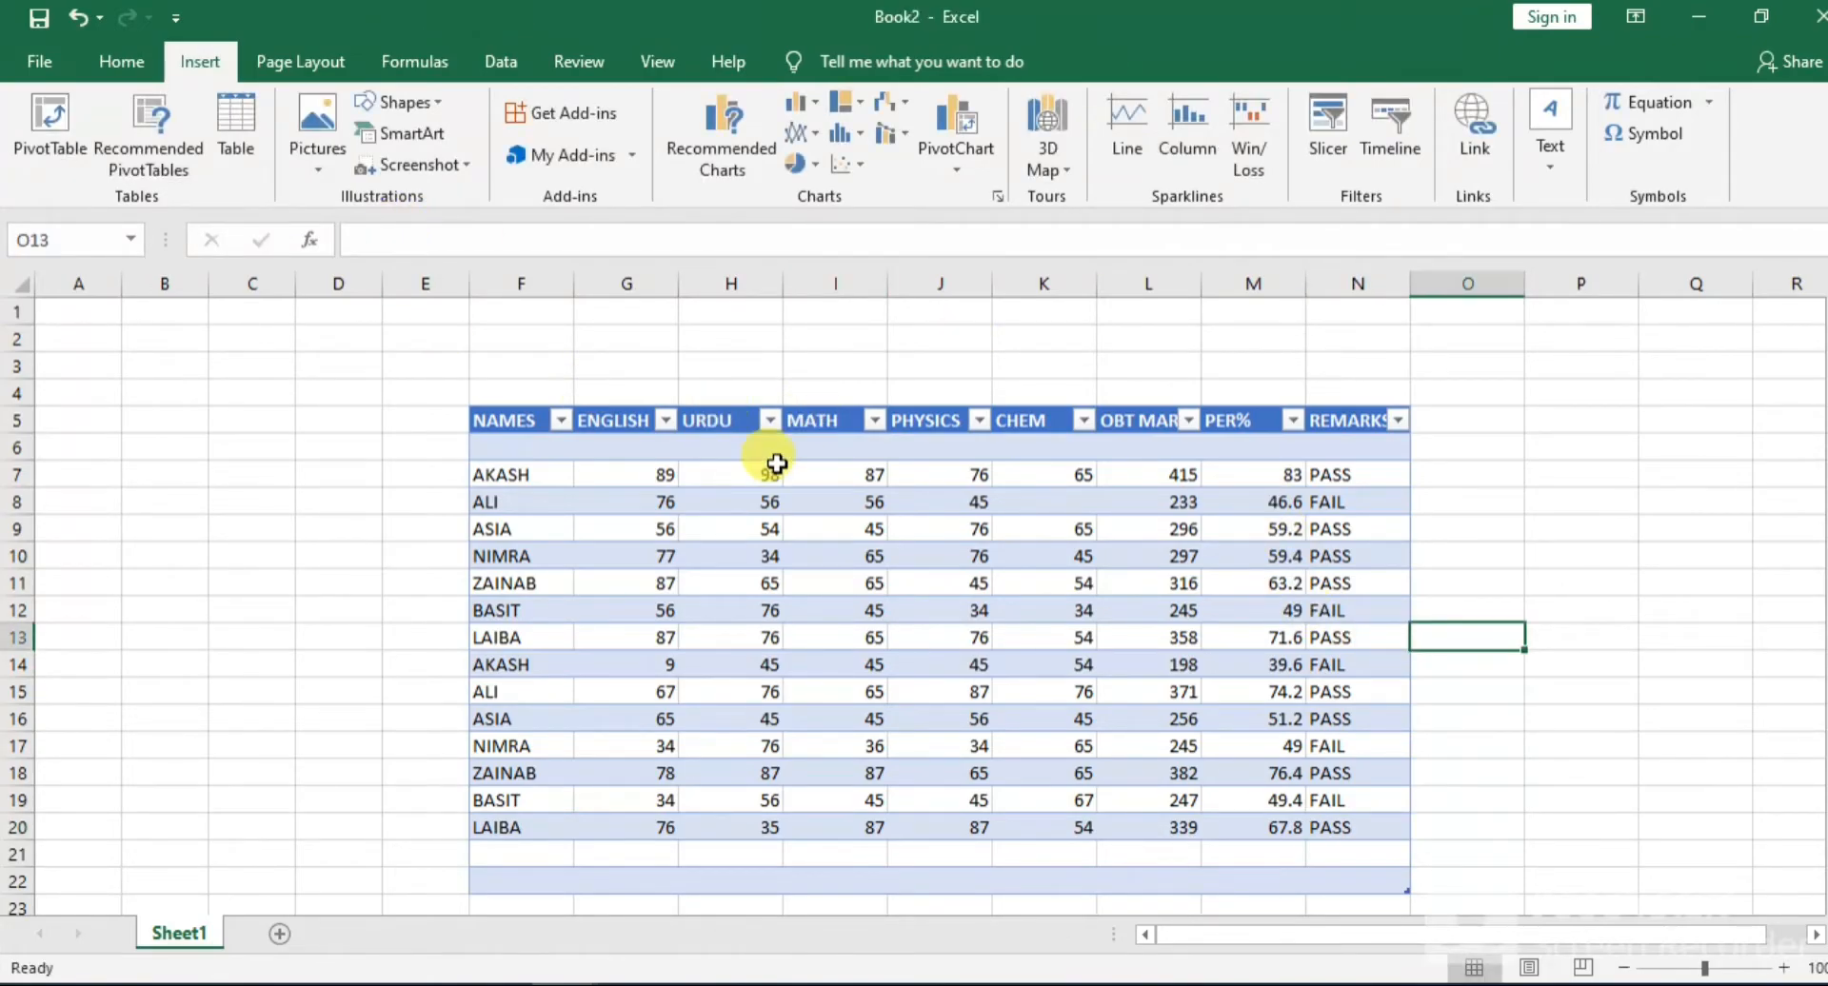
Take the empty rows 21 and 22 out of the table so it ends at row 20, and select all its data
scroll(972, 563, "down", 2)
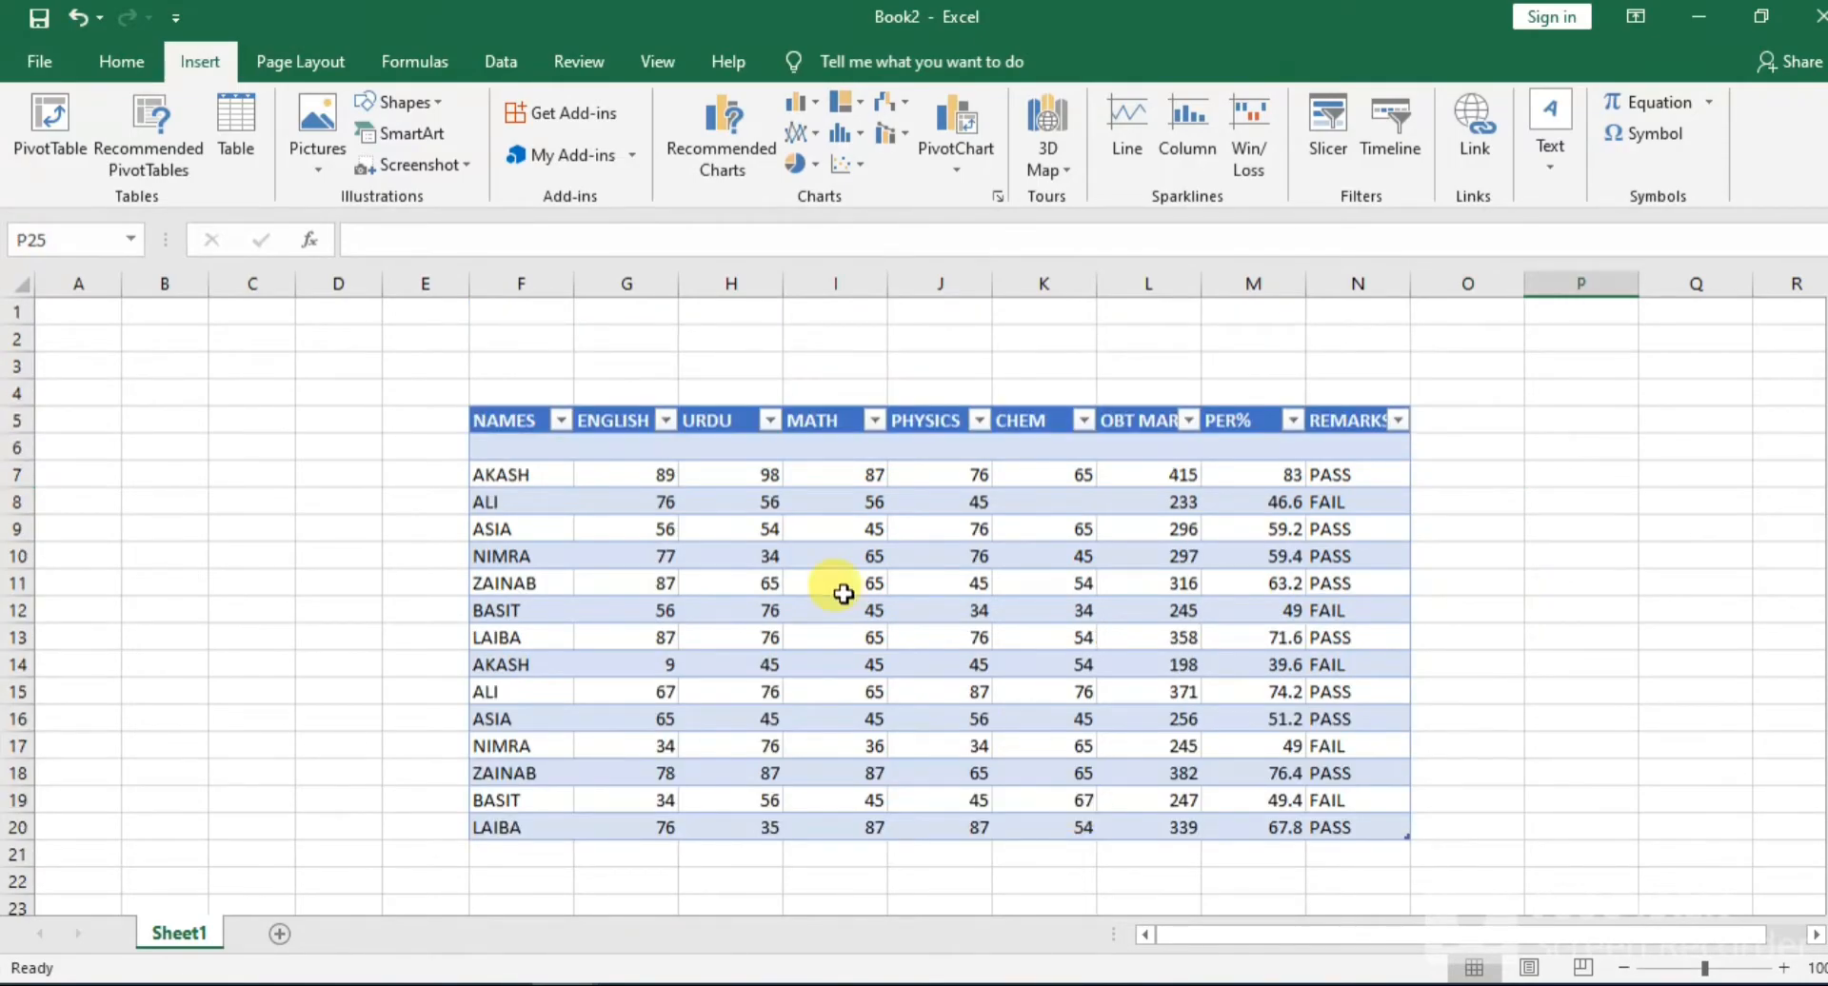
left_click(583, 473)
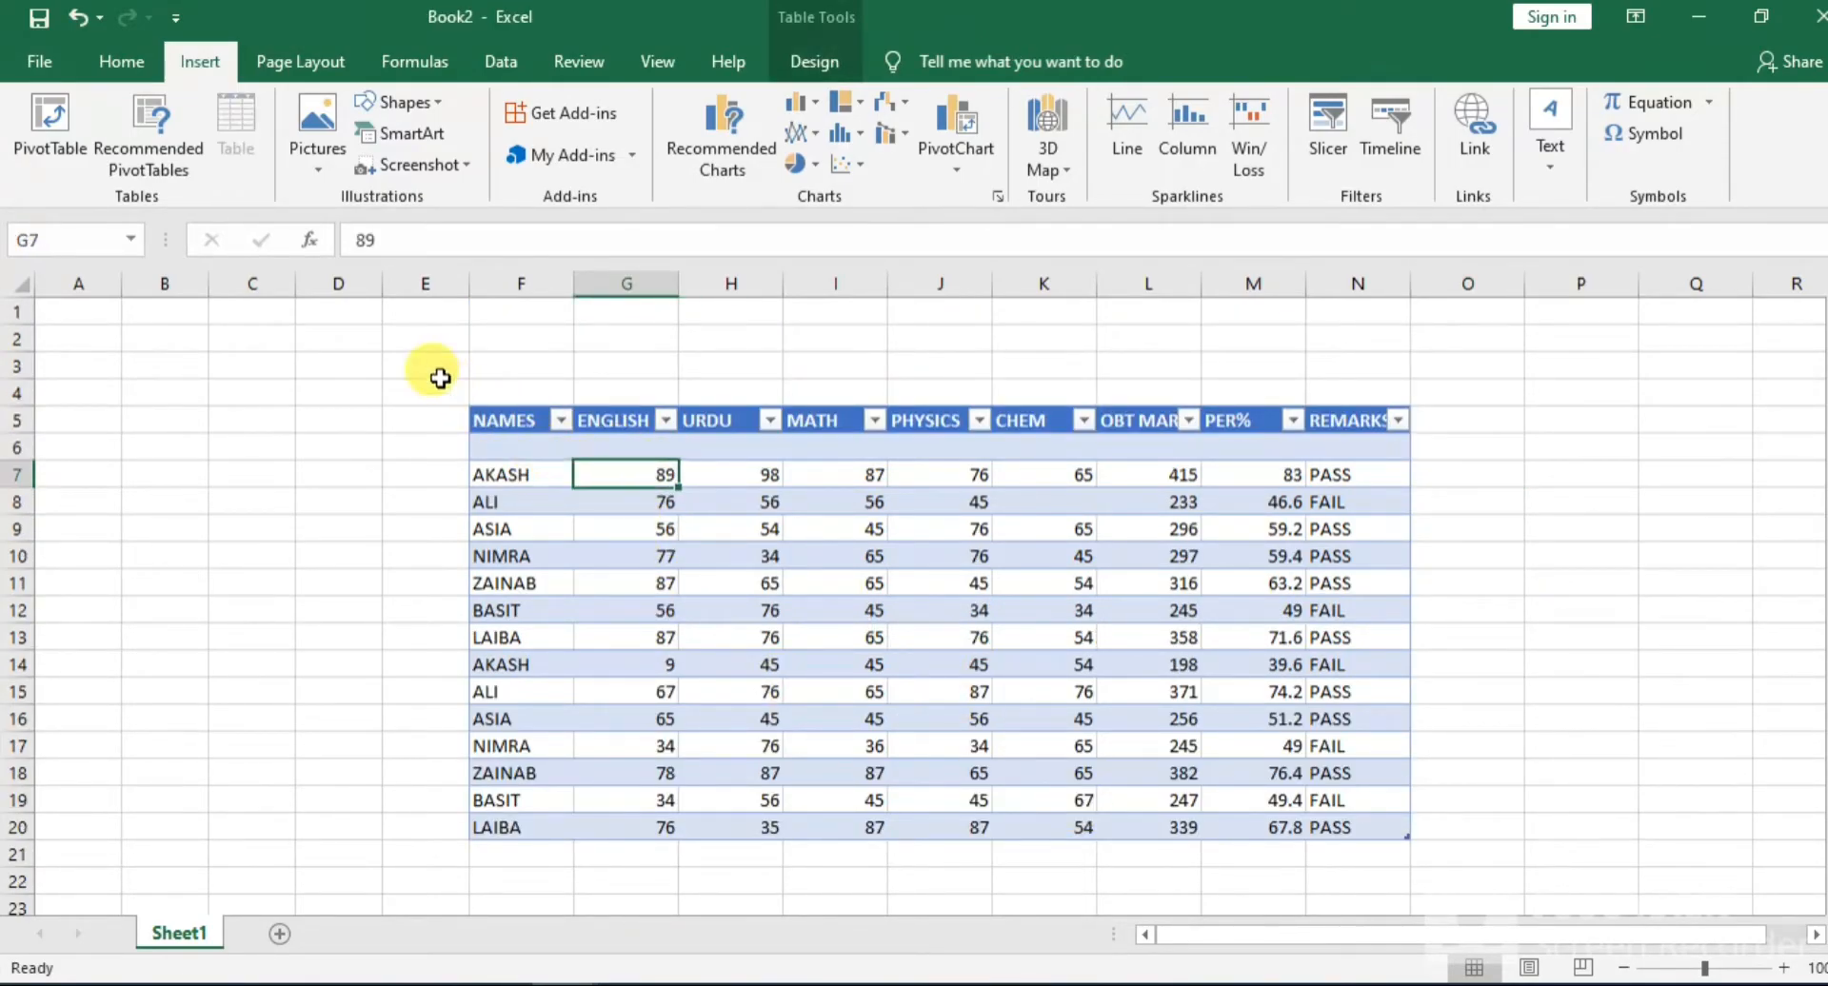
left_click_drag(437, 375, 457, 391)
left_click(495, 411)
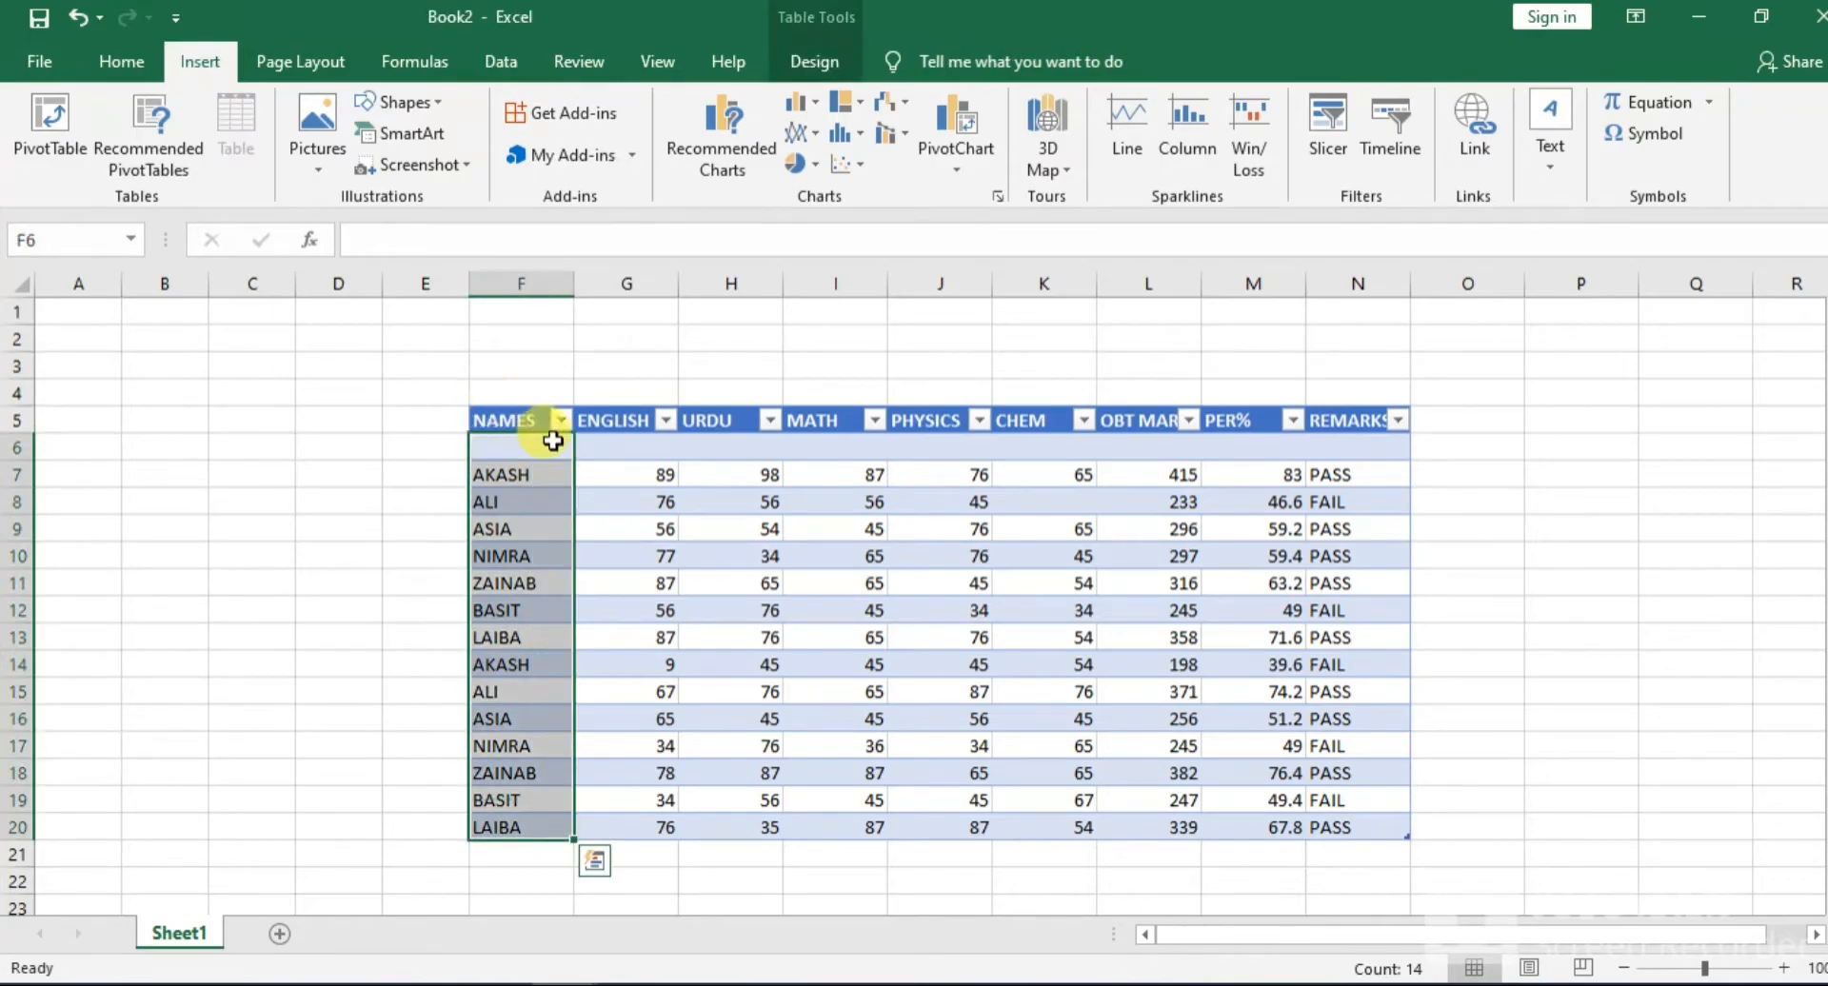
key("ctrl+a")
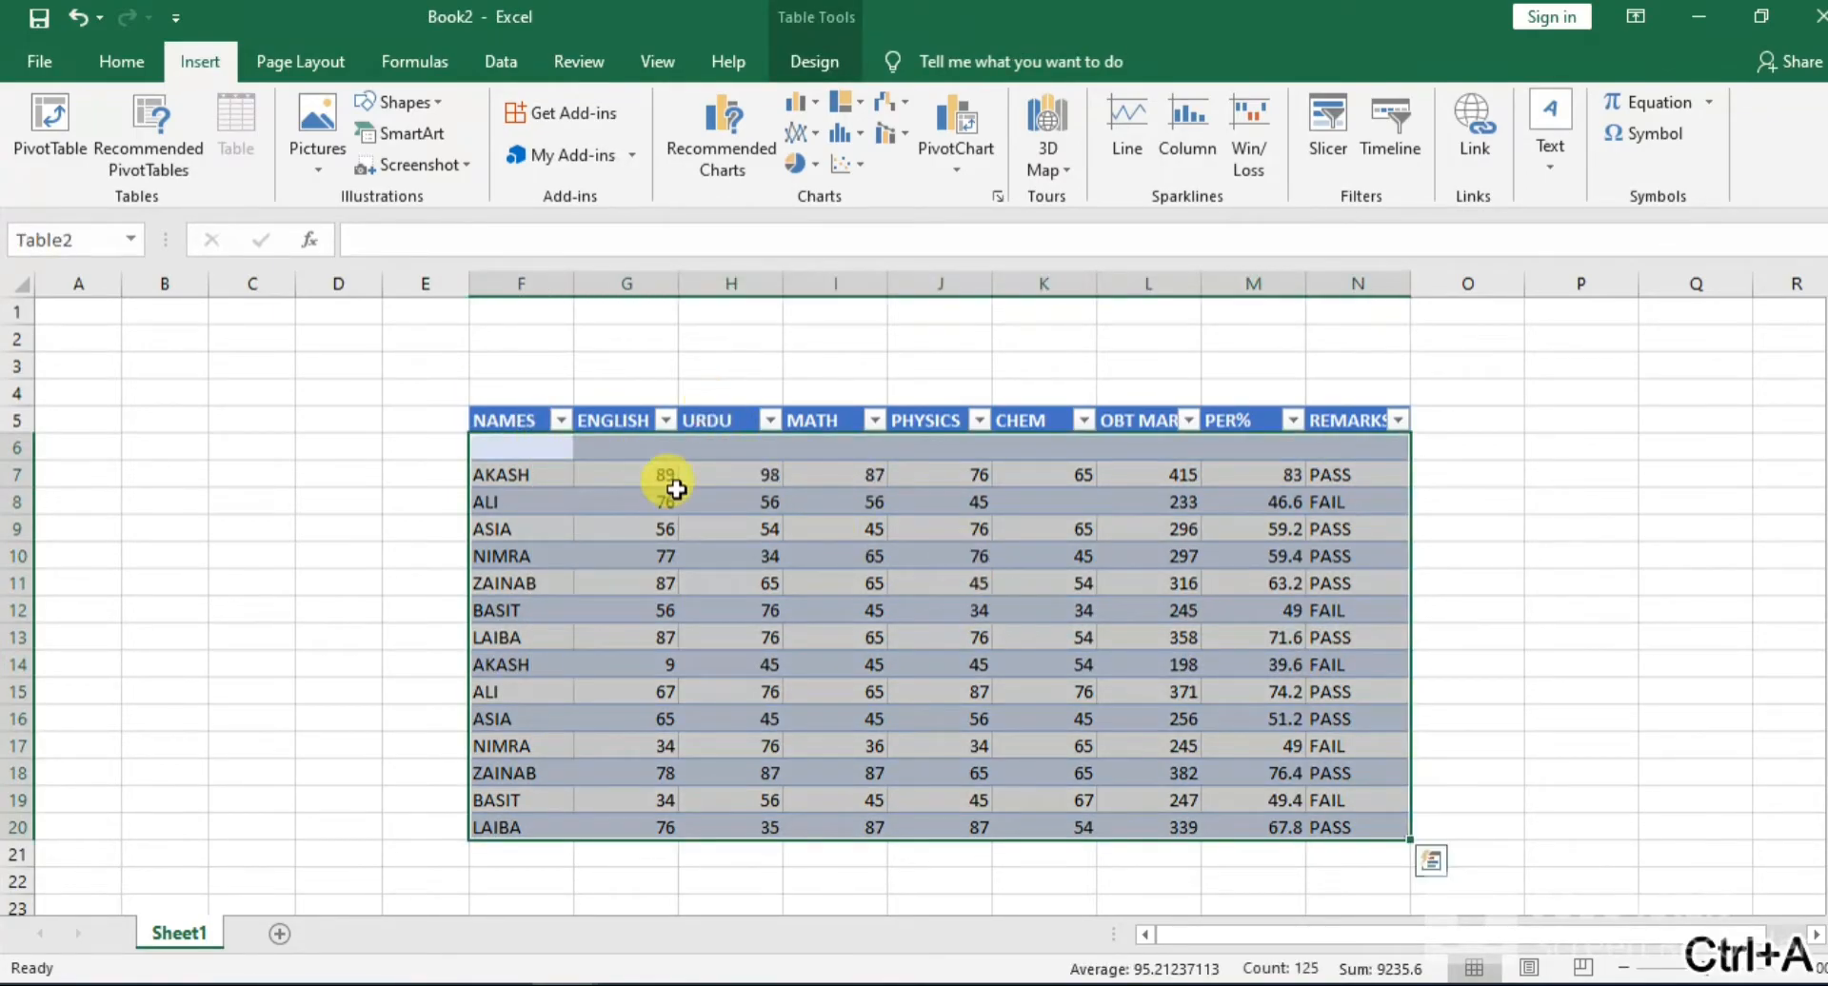
Apply conditional formatting with gradient-fill Light Blue data bars to the selected table data
left_click(140, 62)
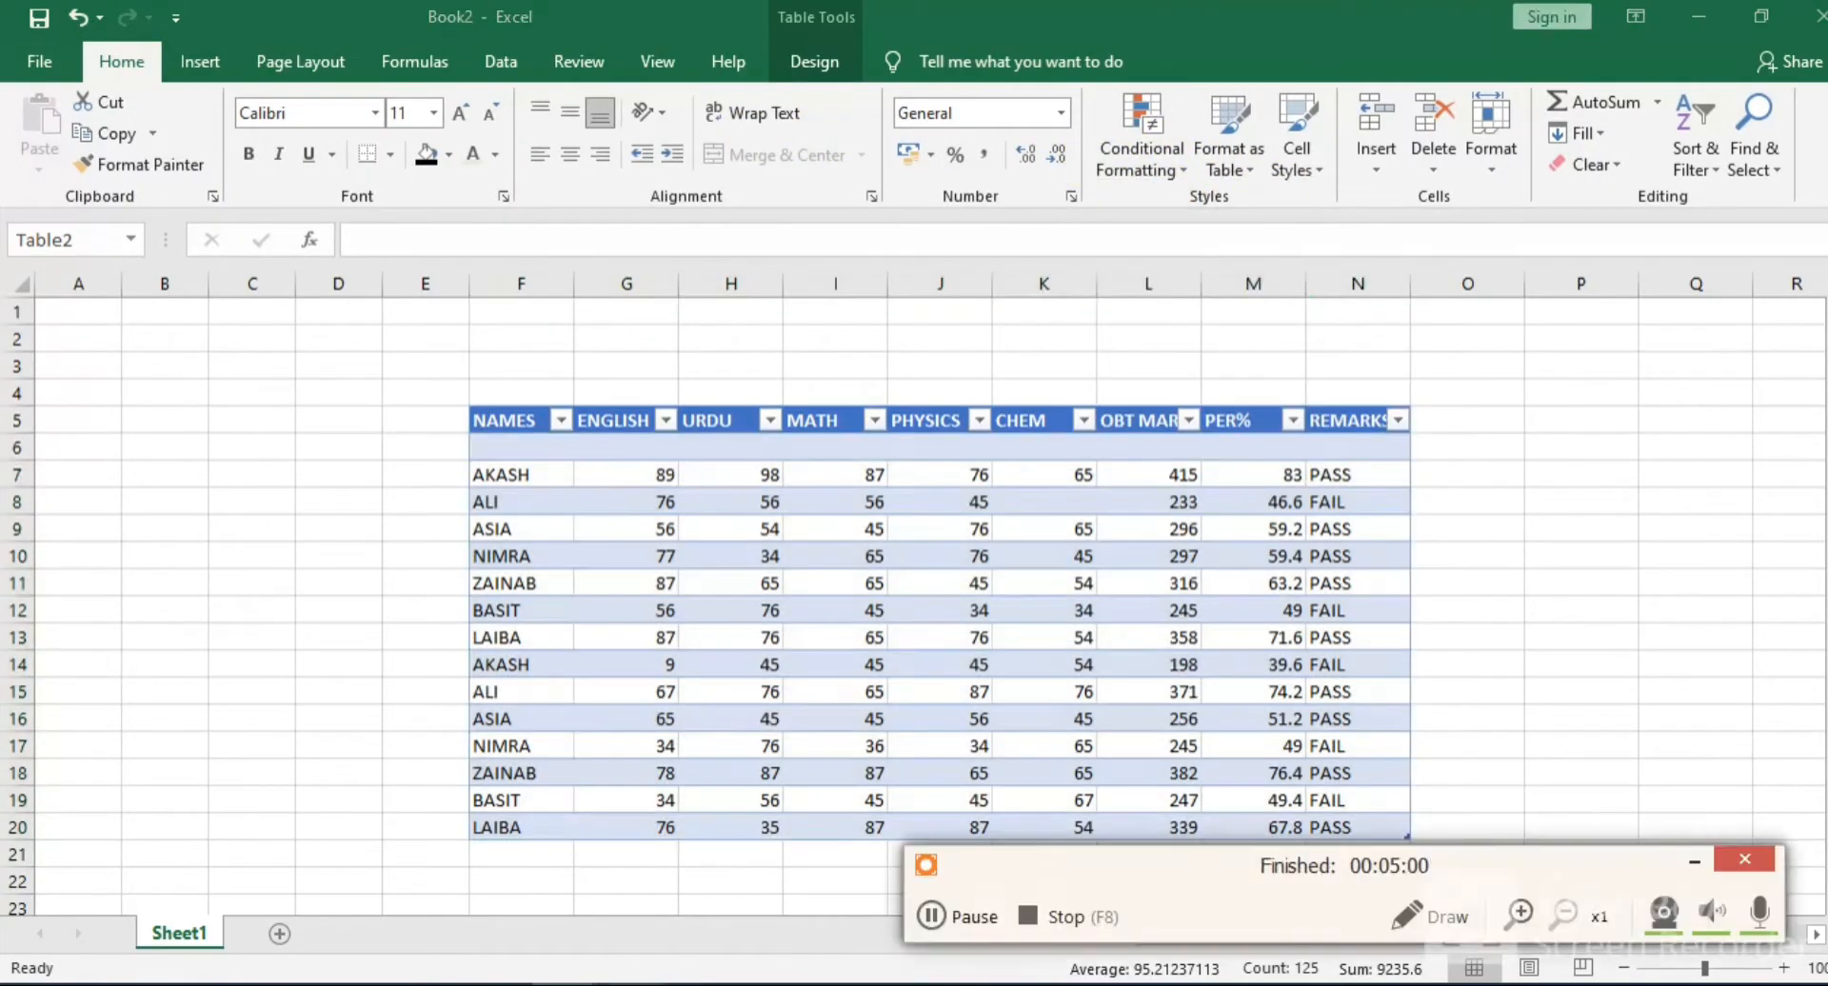
left_click(1523, 897)
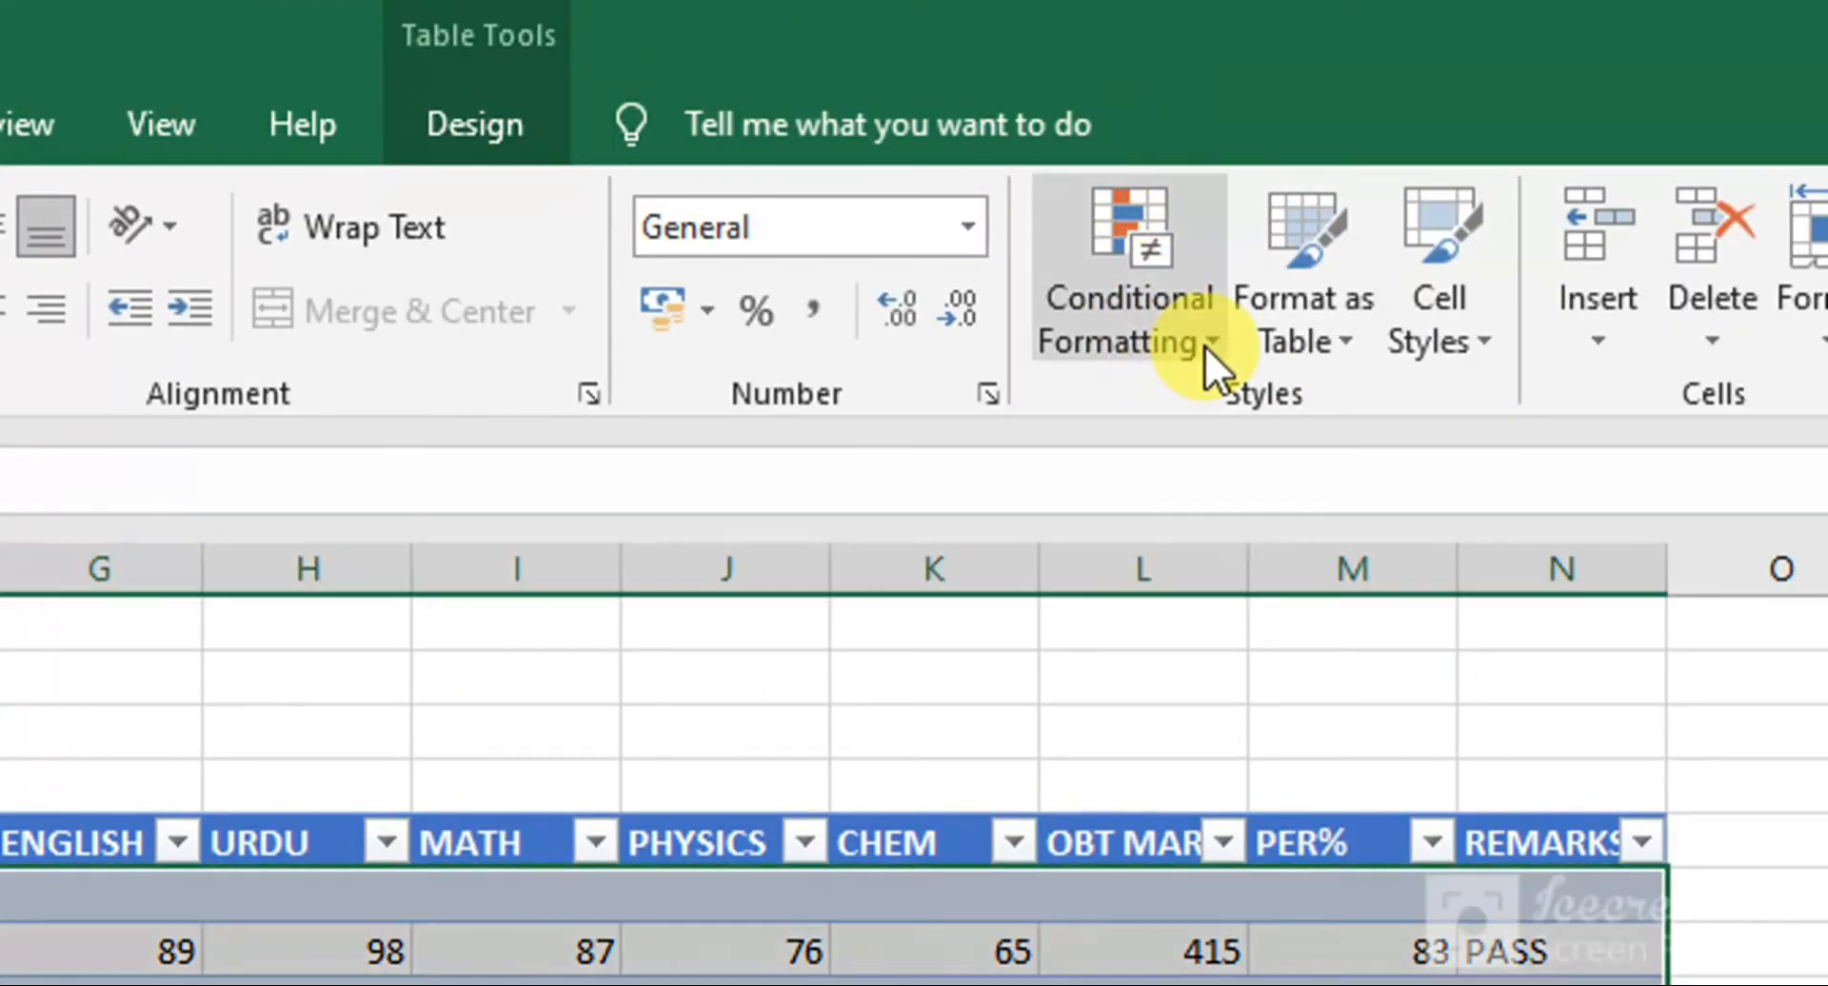
left_click(1203, 345)
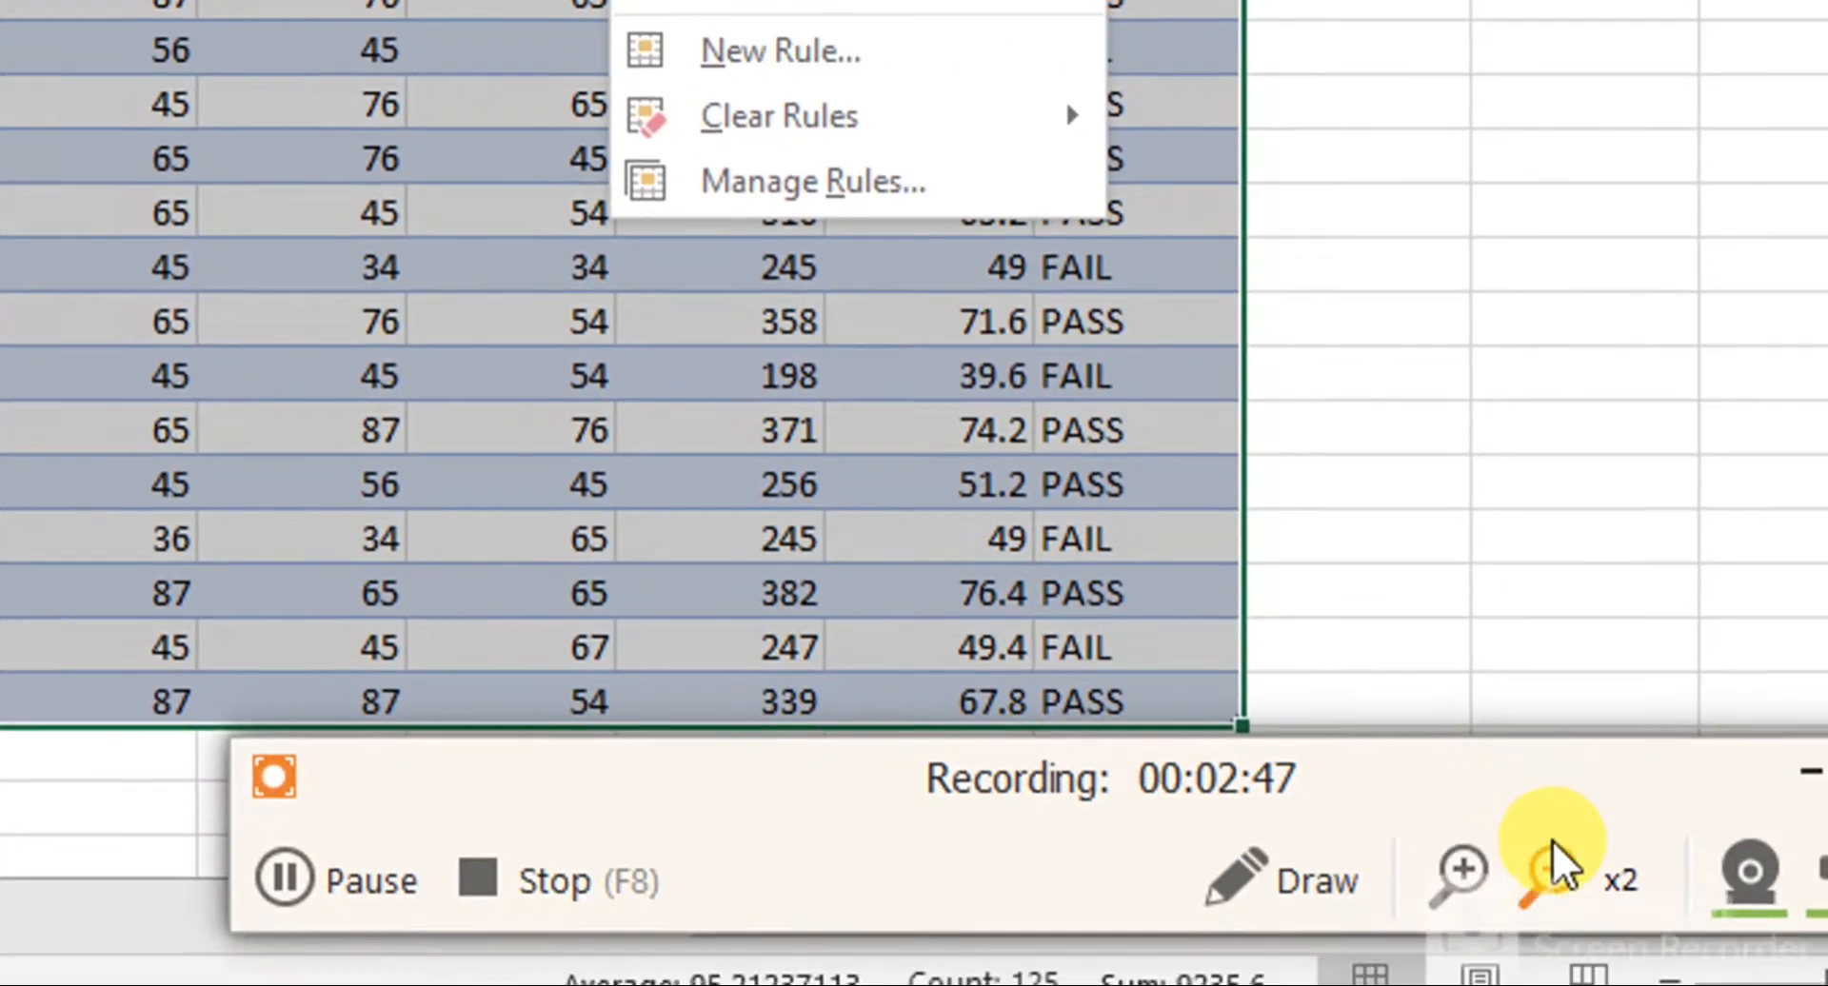
left_click(1549, 861)
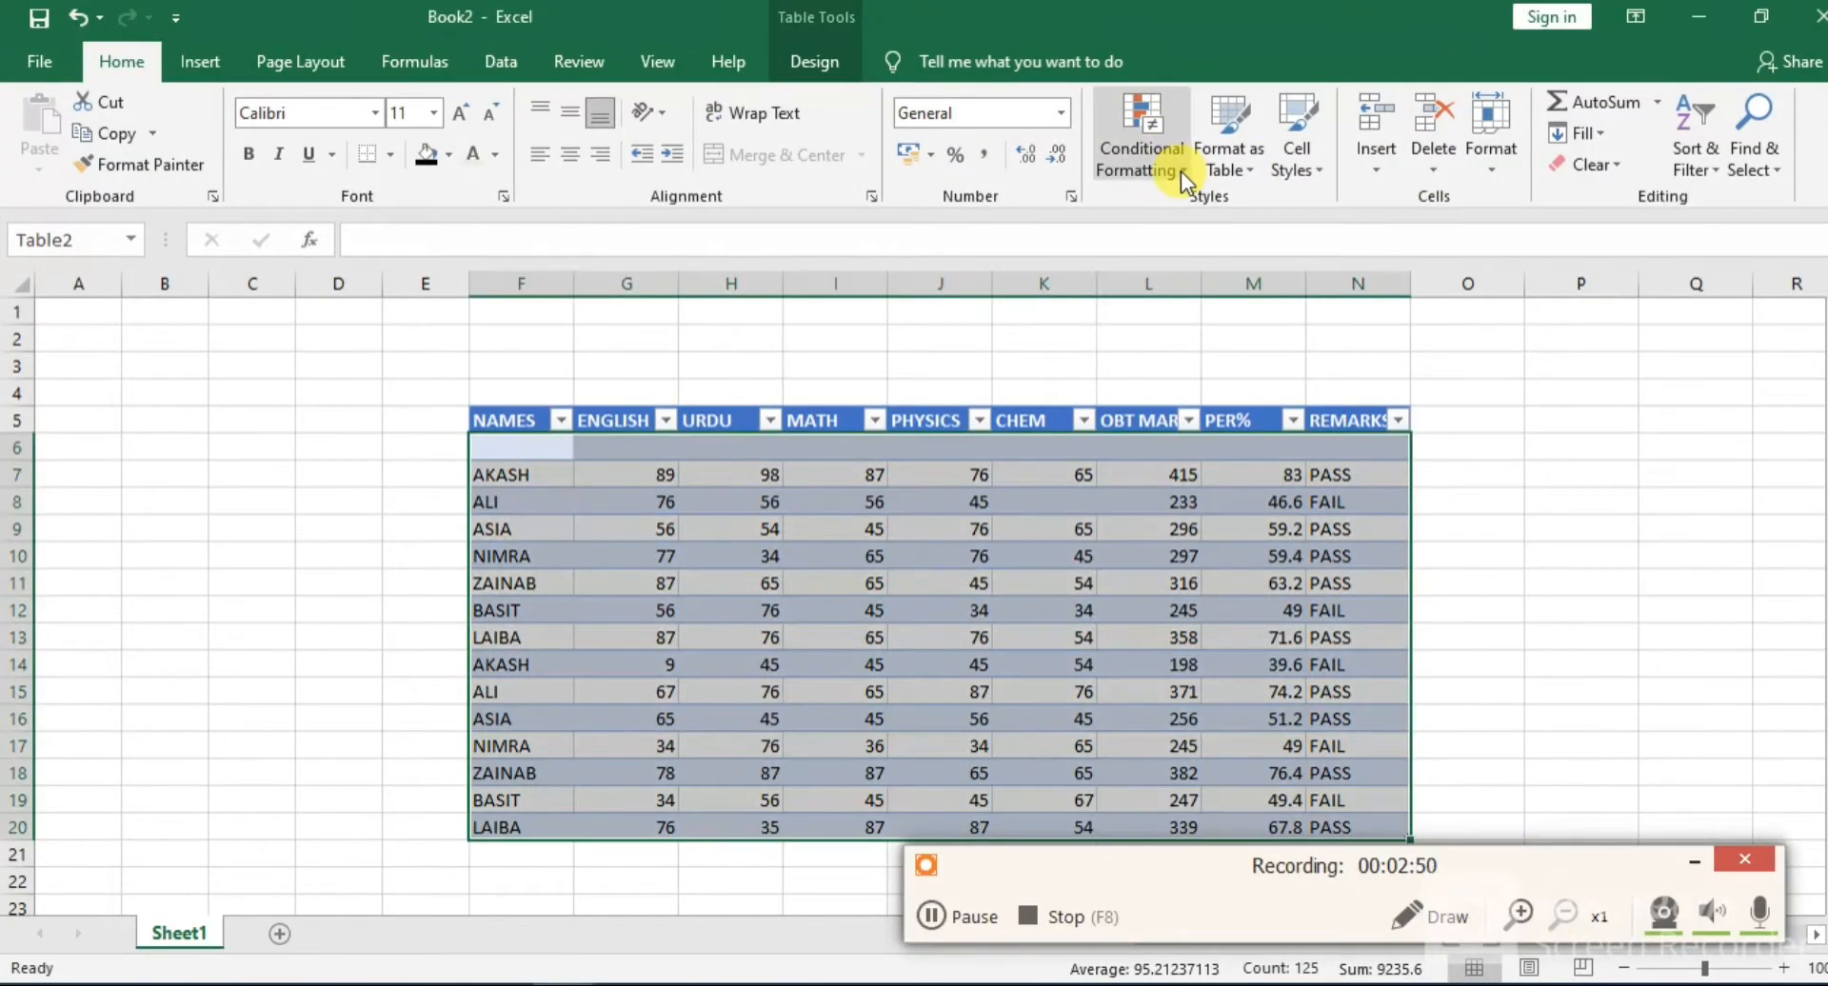
left_click(1180, 172)
mouse_move(1267, 215)
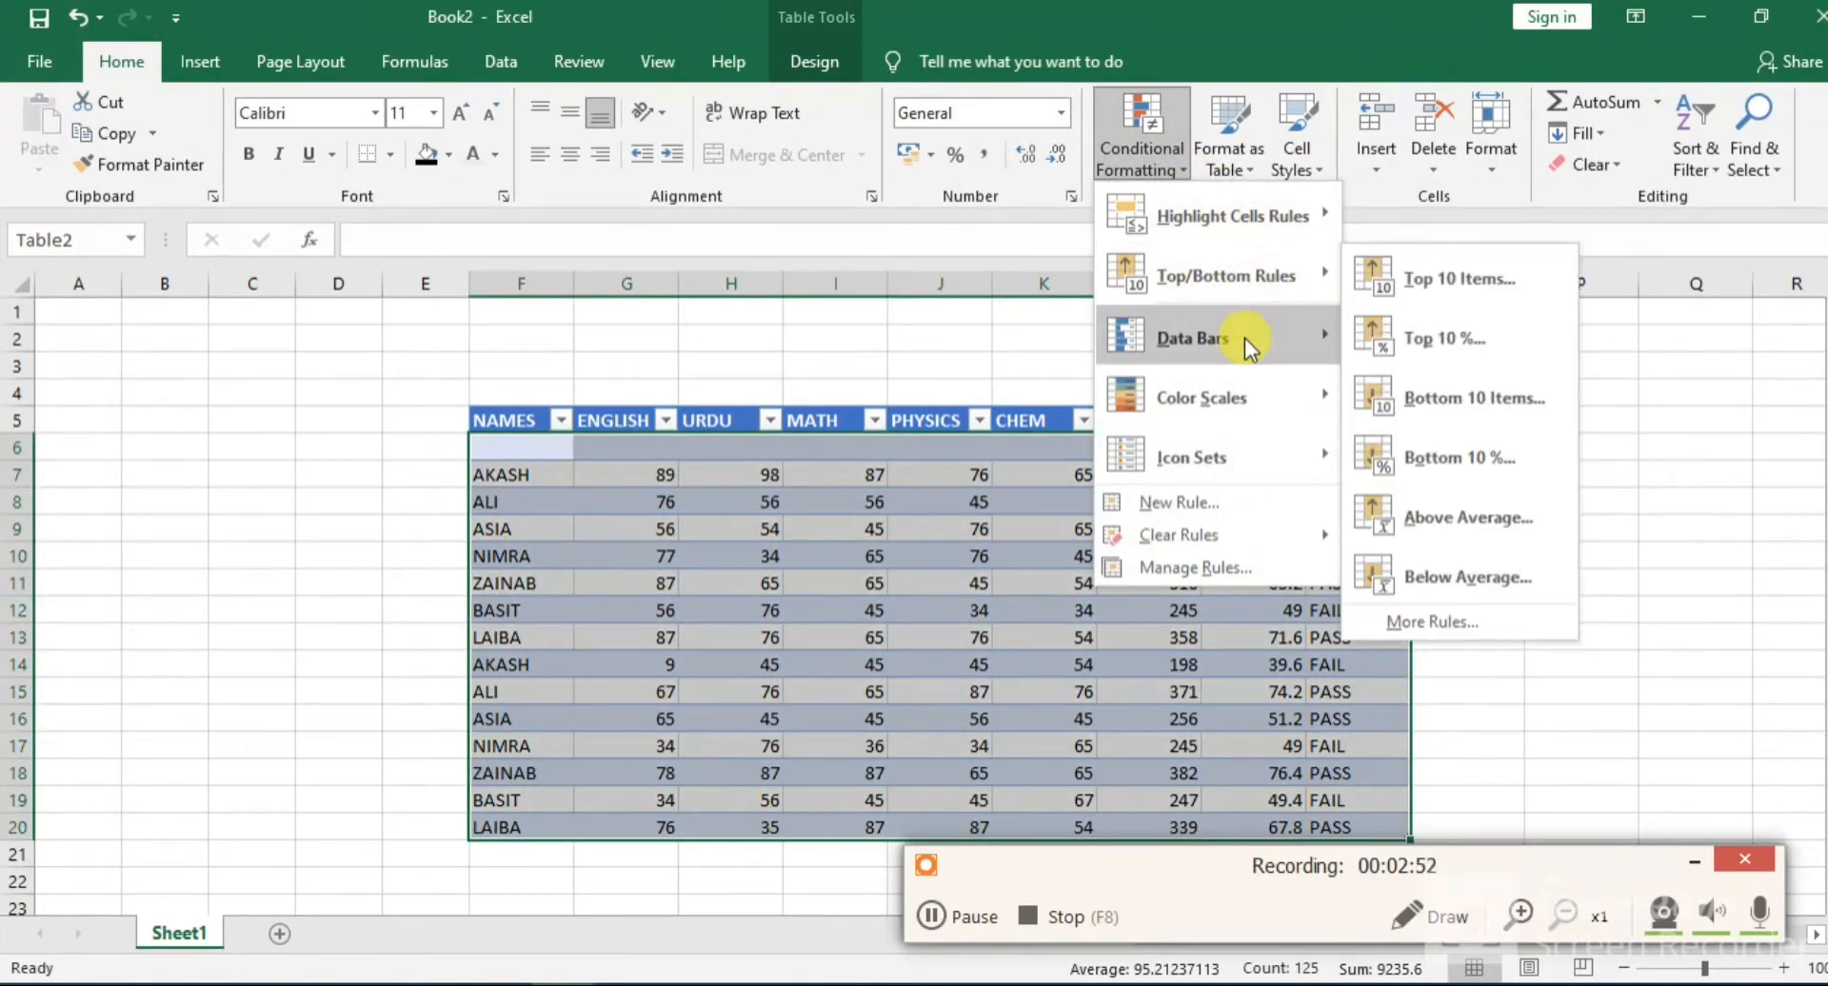
mouse_move(1260, 350)
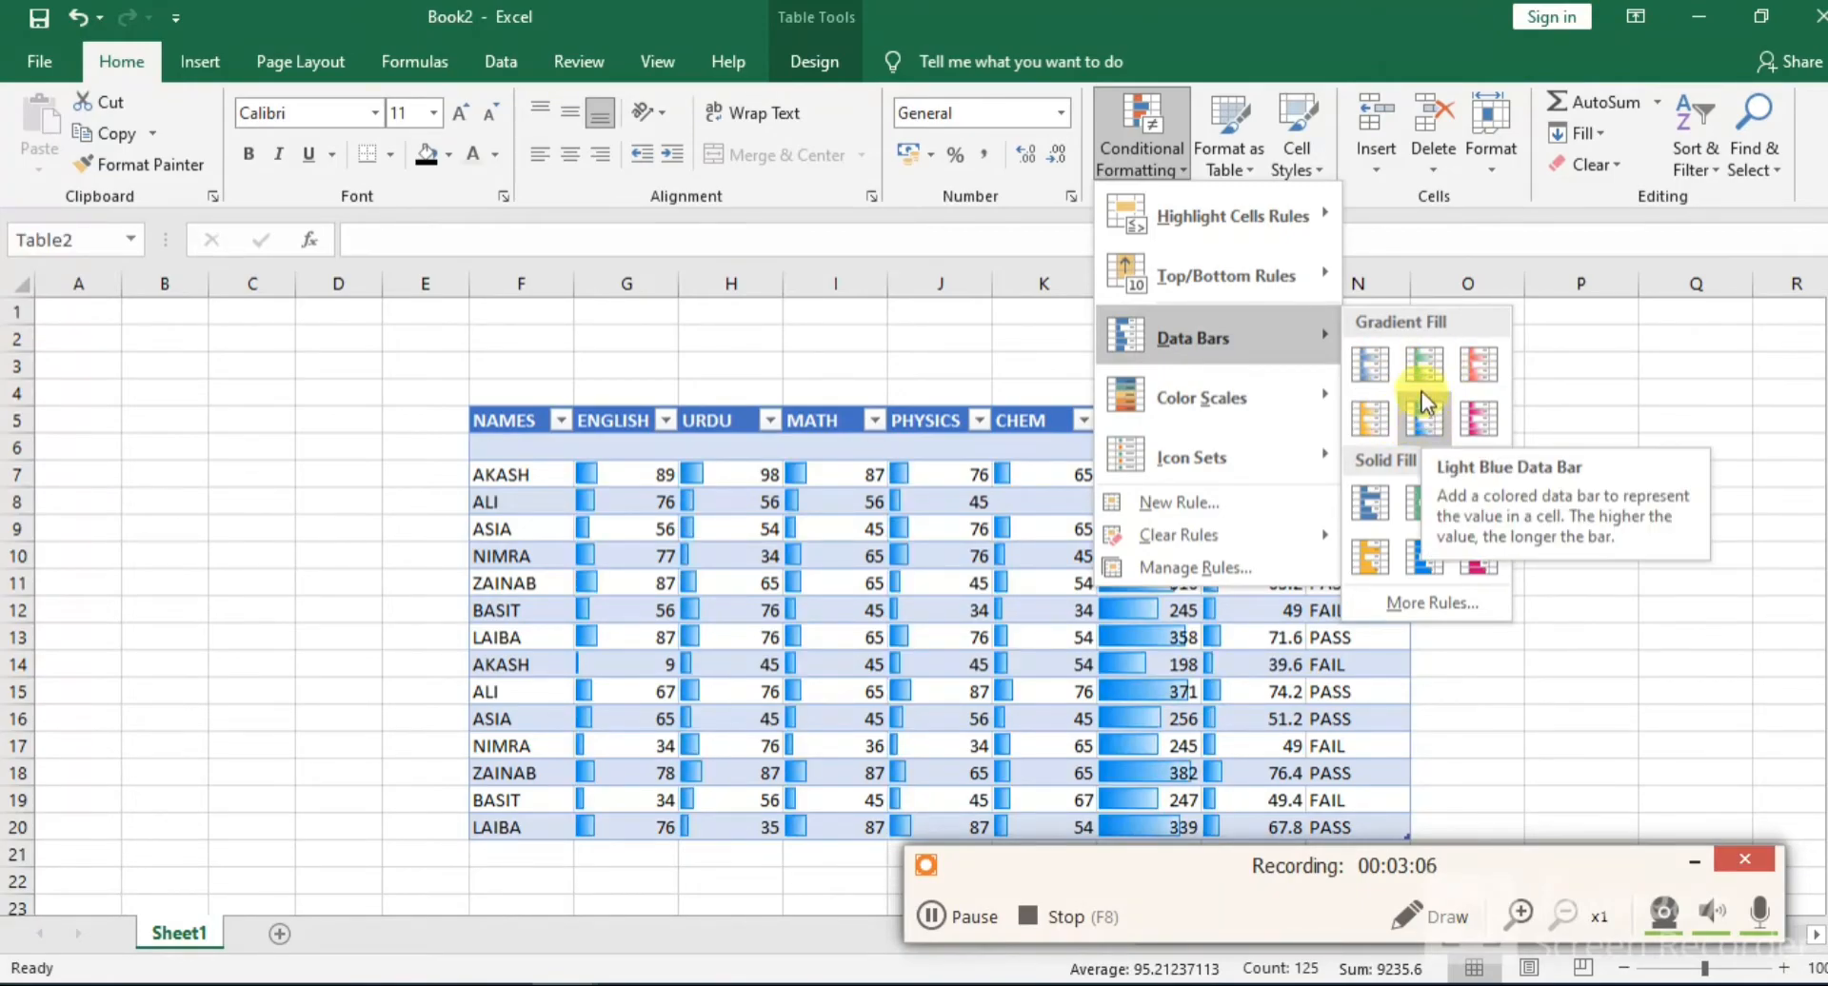
left_click(1401, 415)
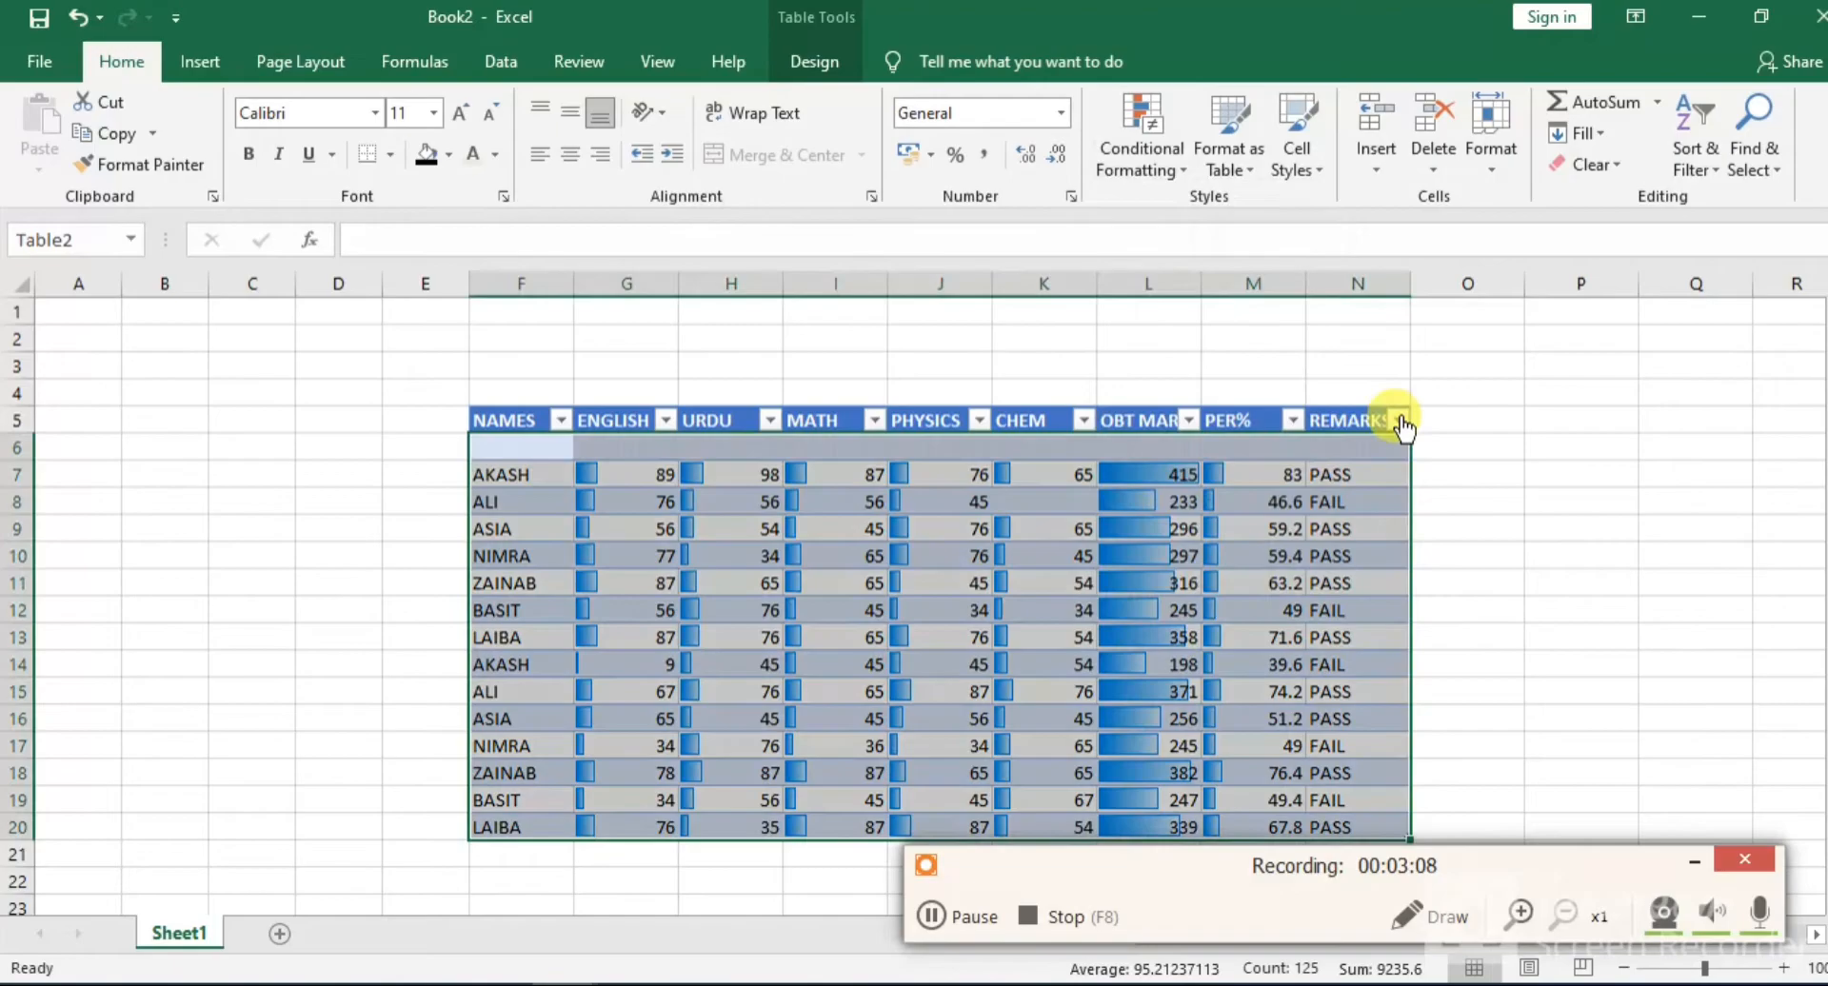
Add a blue-white-red color scale to the table data on top of the data bars
left_click(1180, 173)
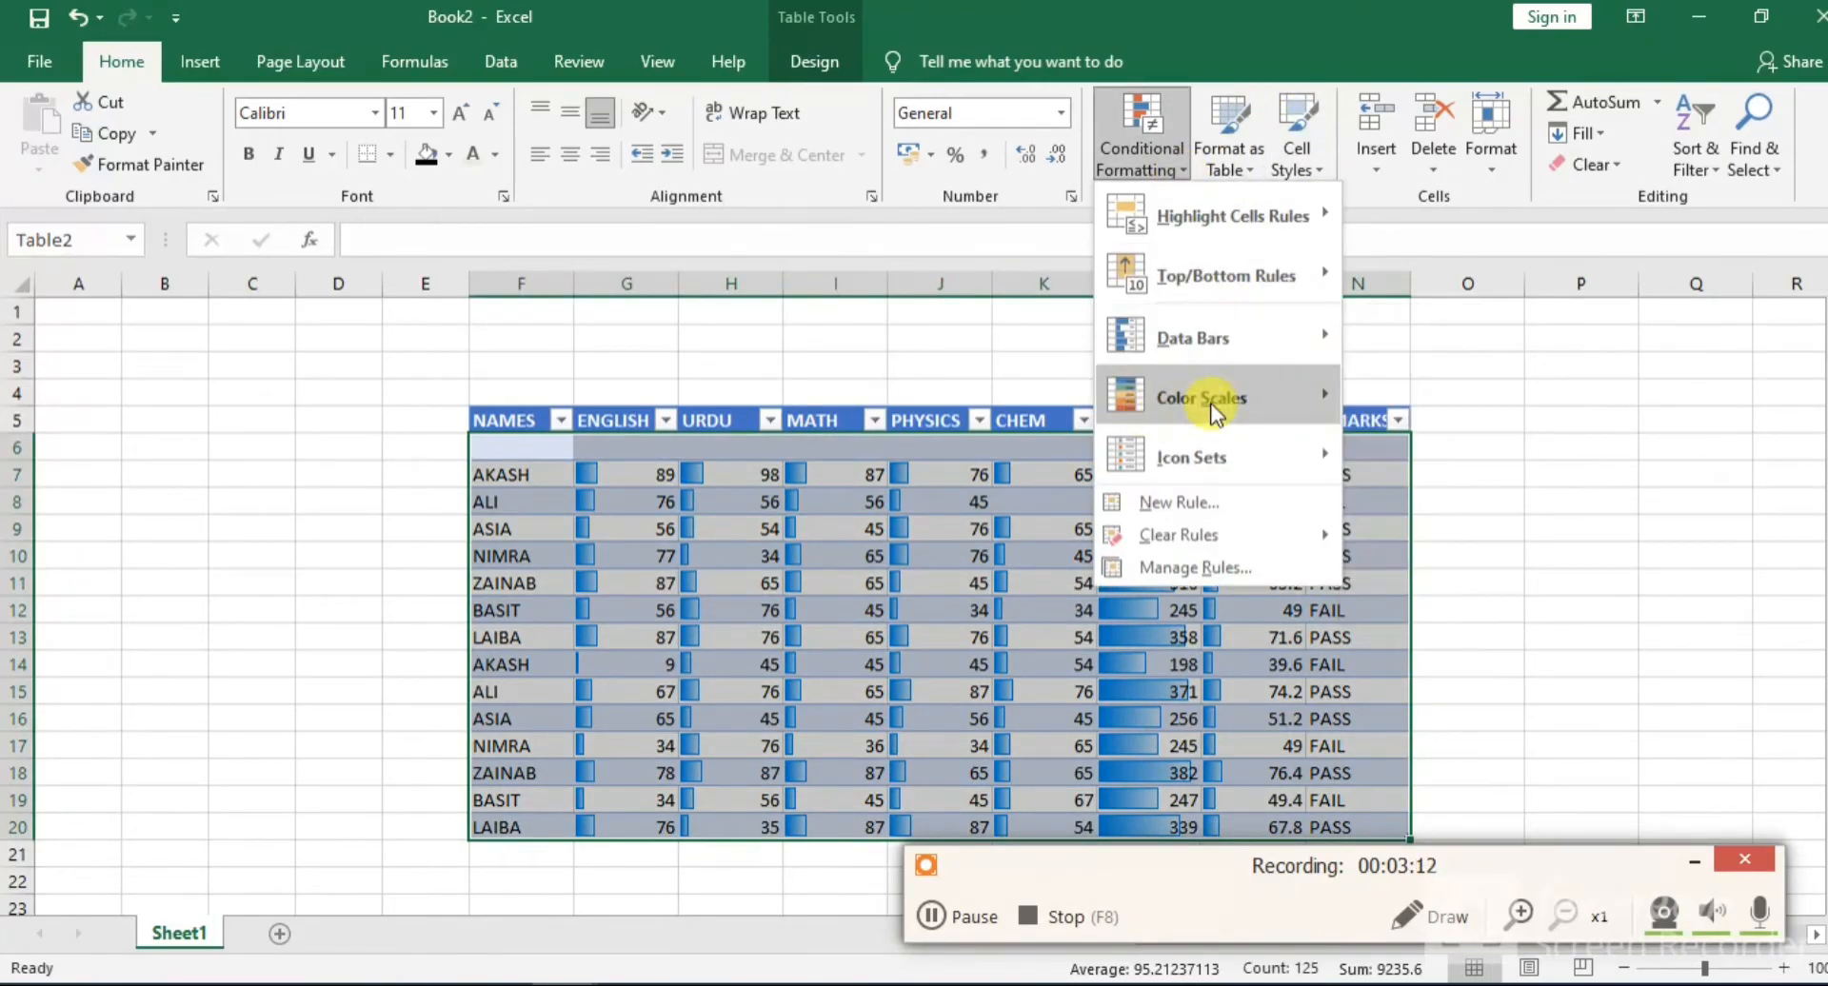
mouse_move(1251, 386)
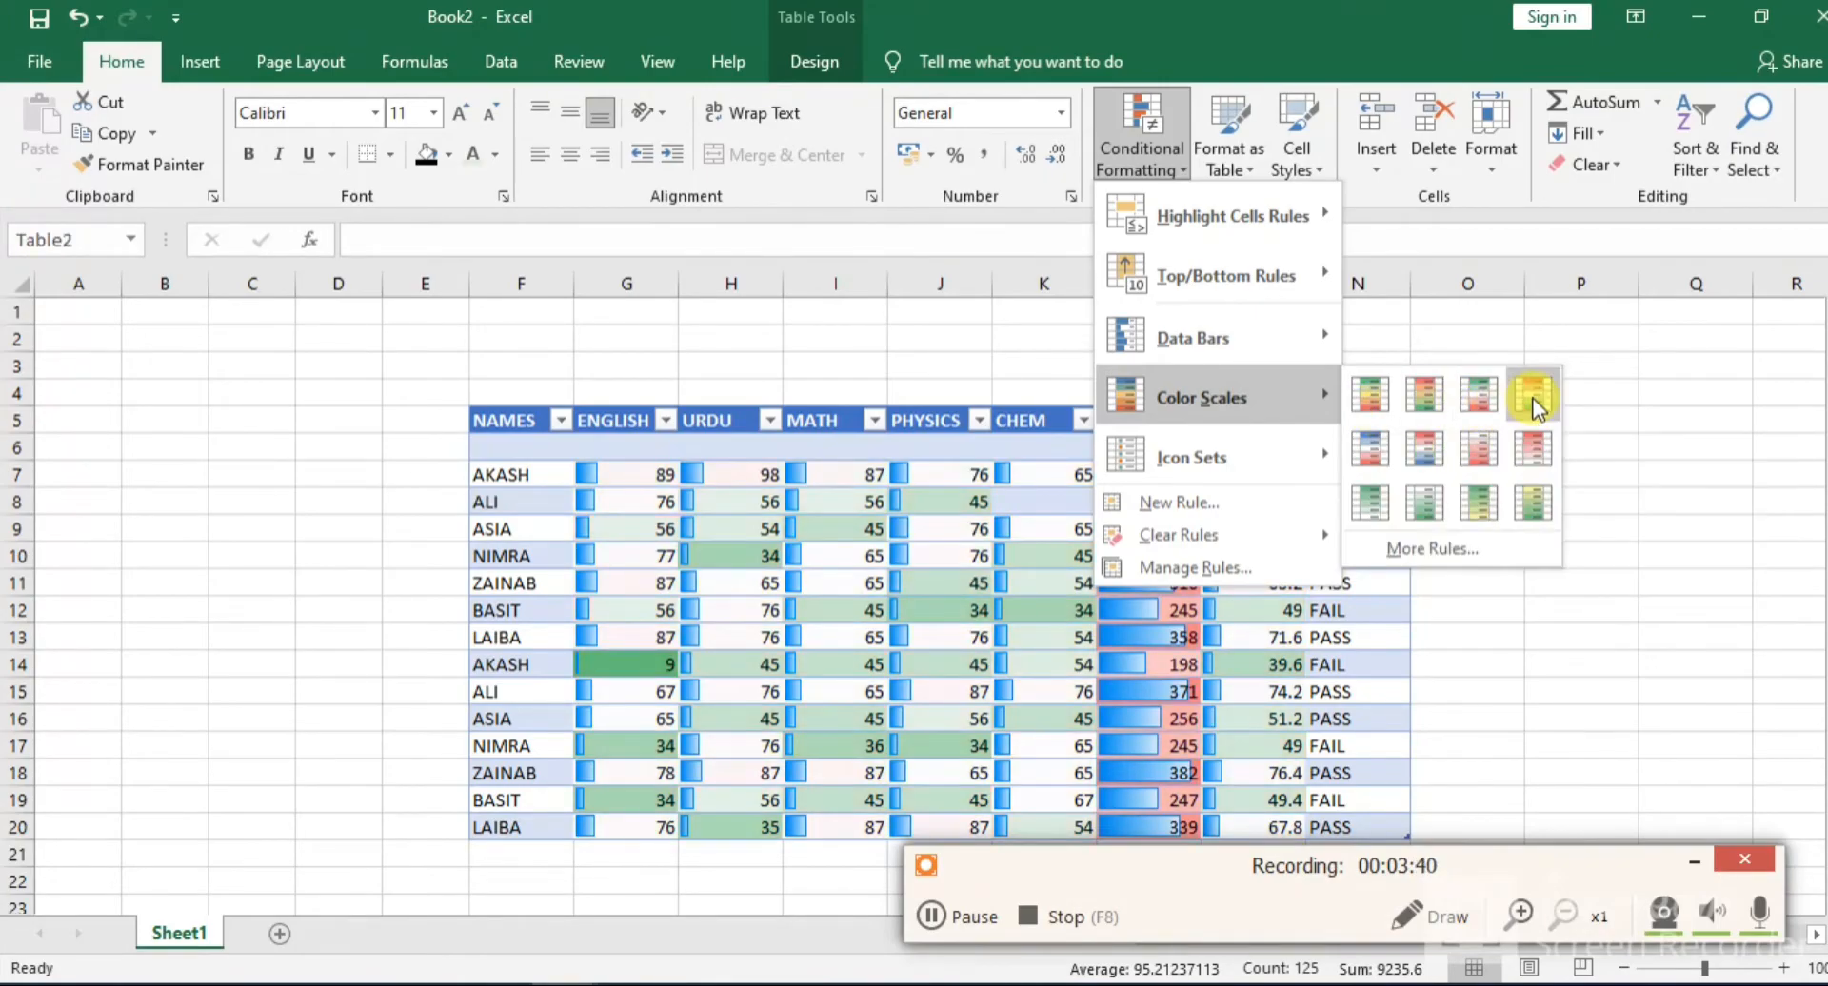
left_click(1368, 457)
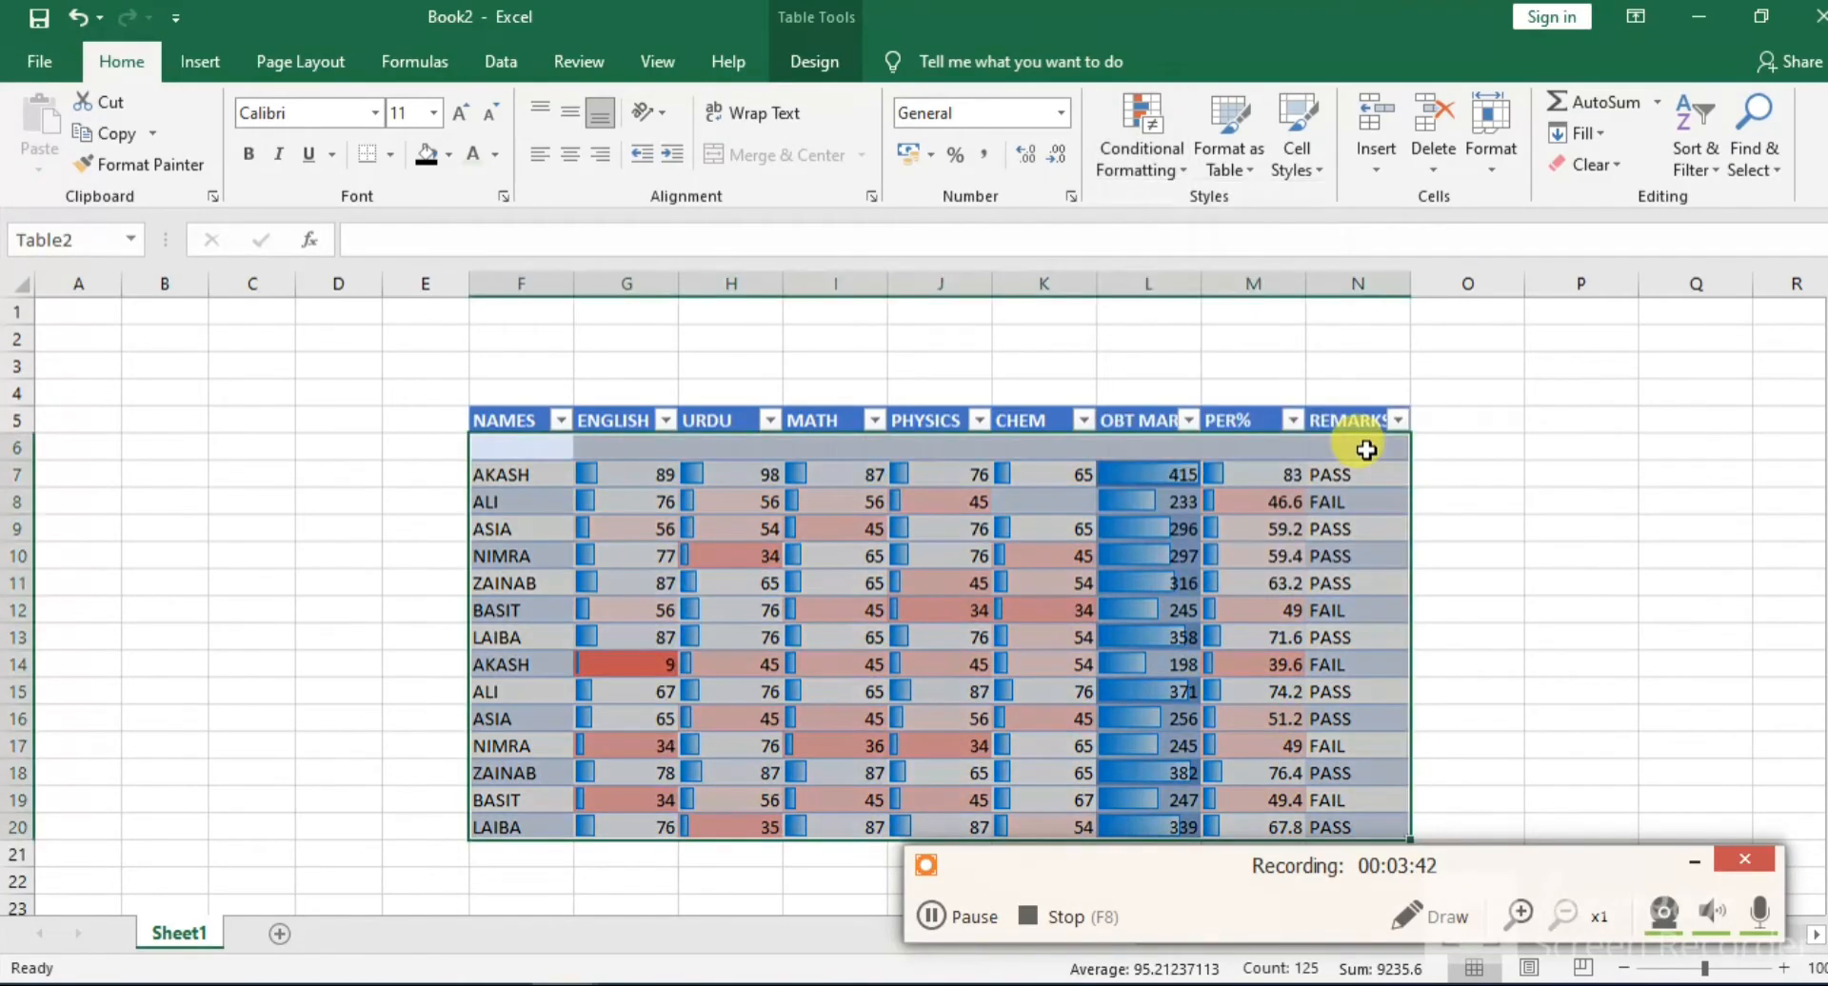
left_click(1228, 552)
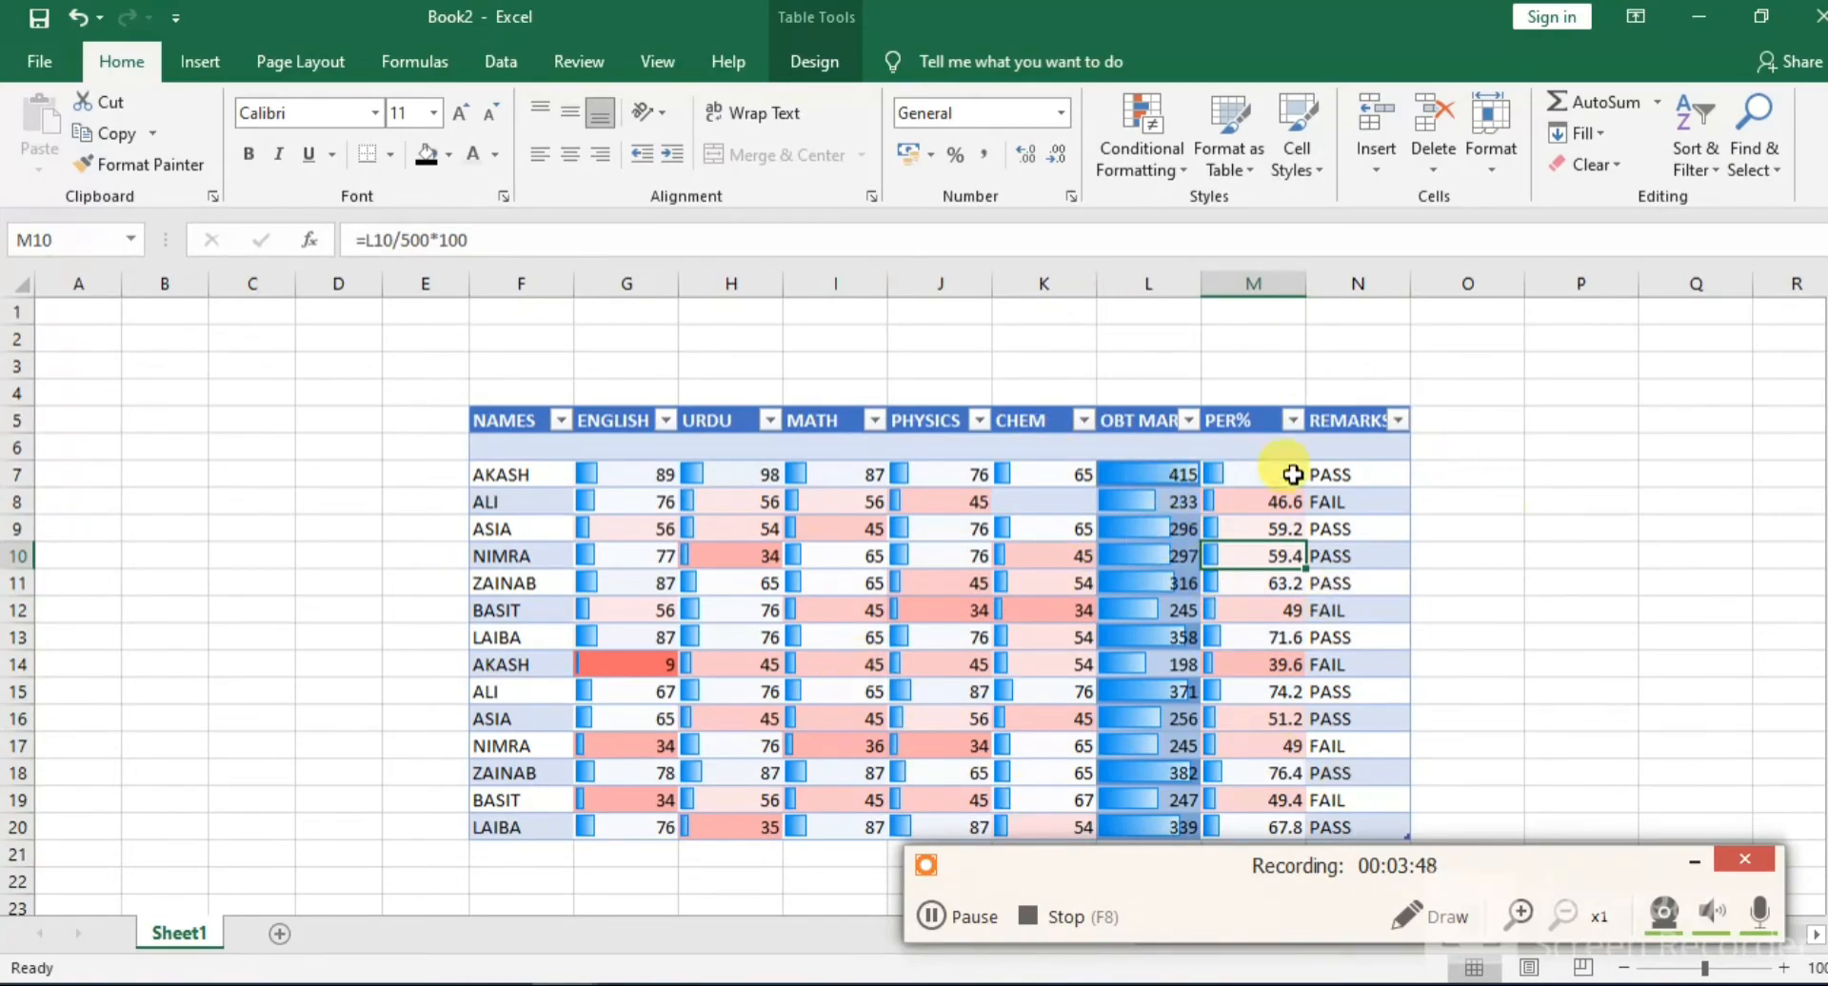
left_click_drag(433, 419, 1442, 838)
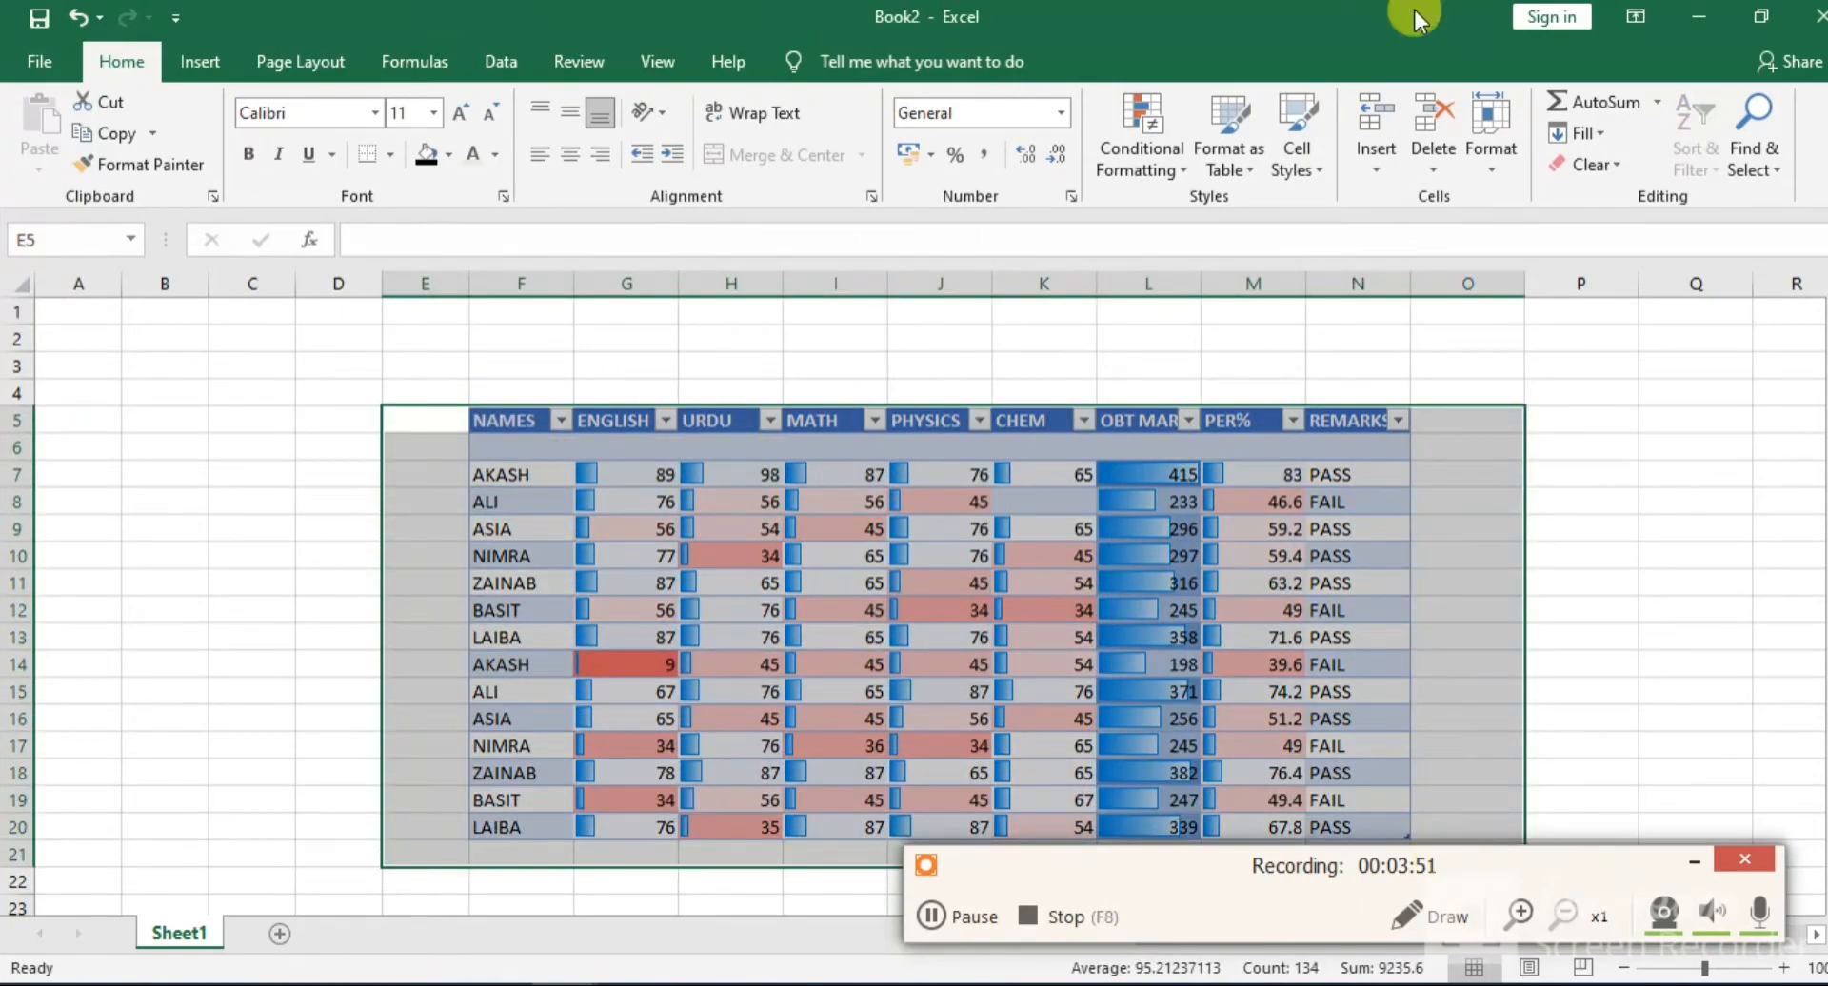
left_click(1184, 169)
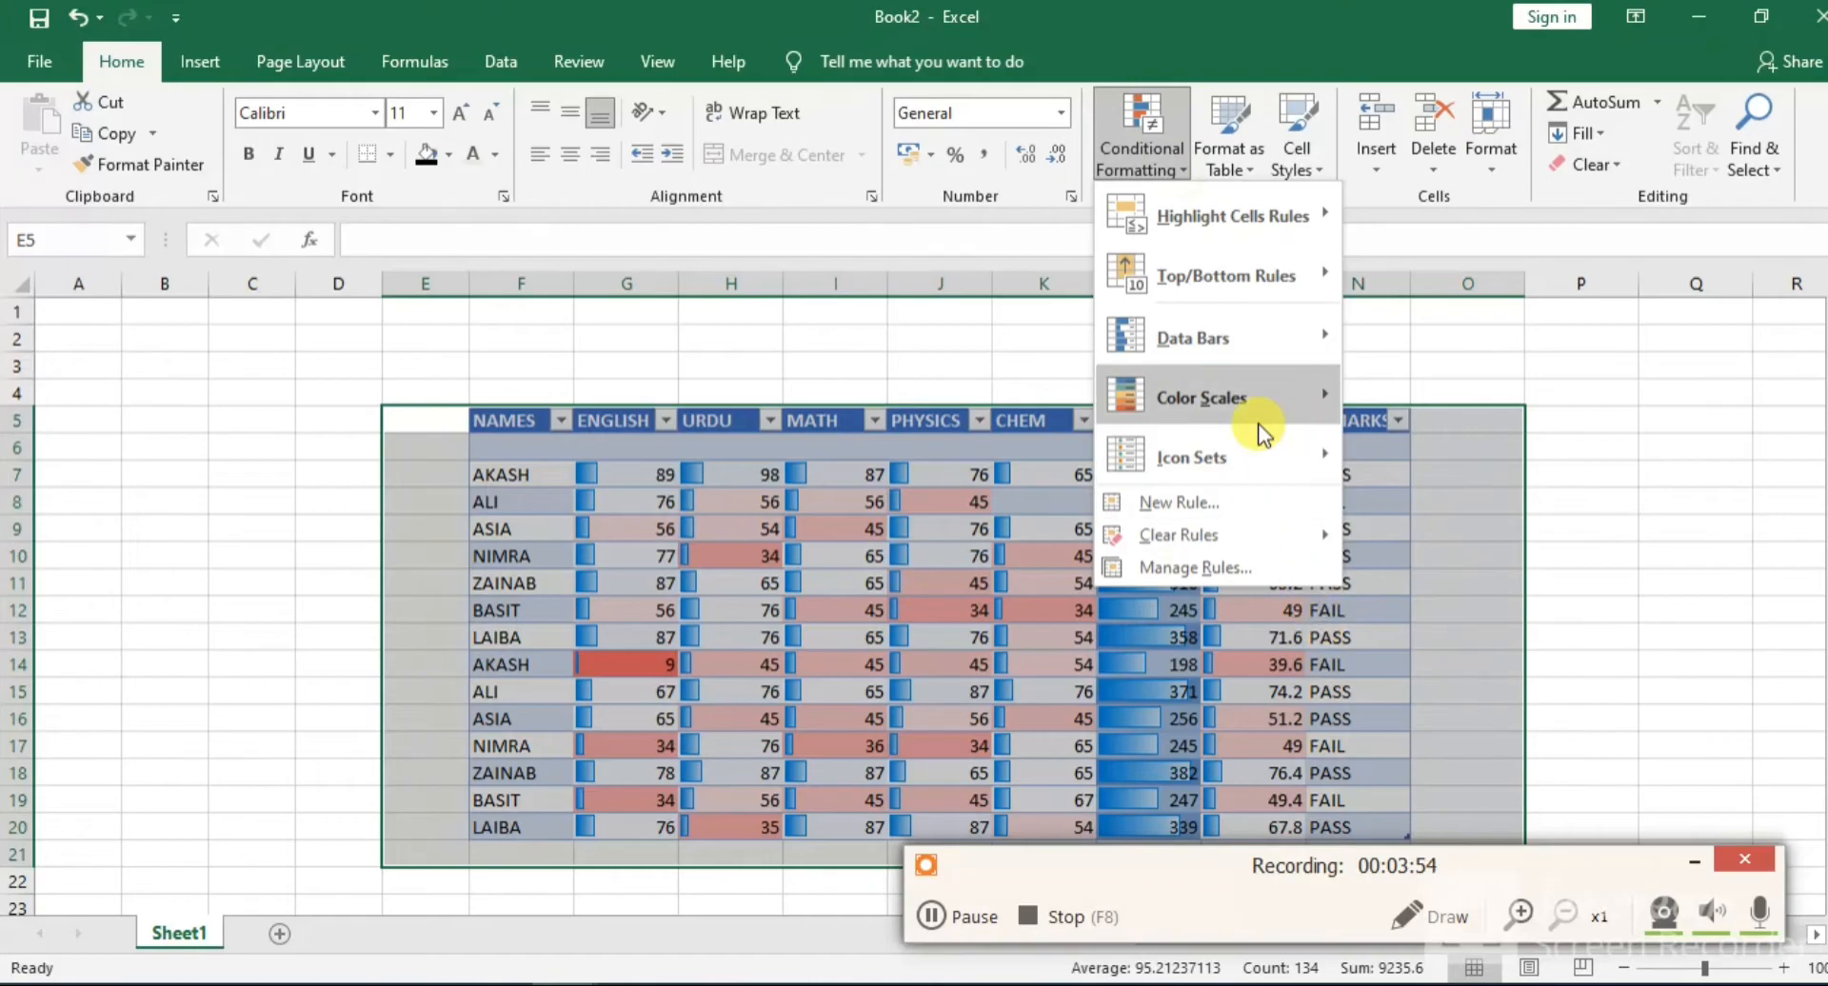
mouse_move(1265, 476)
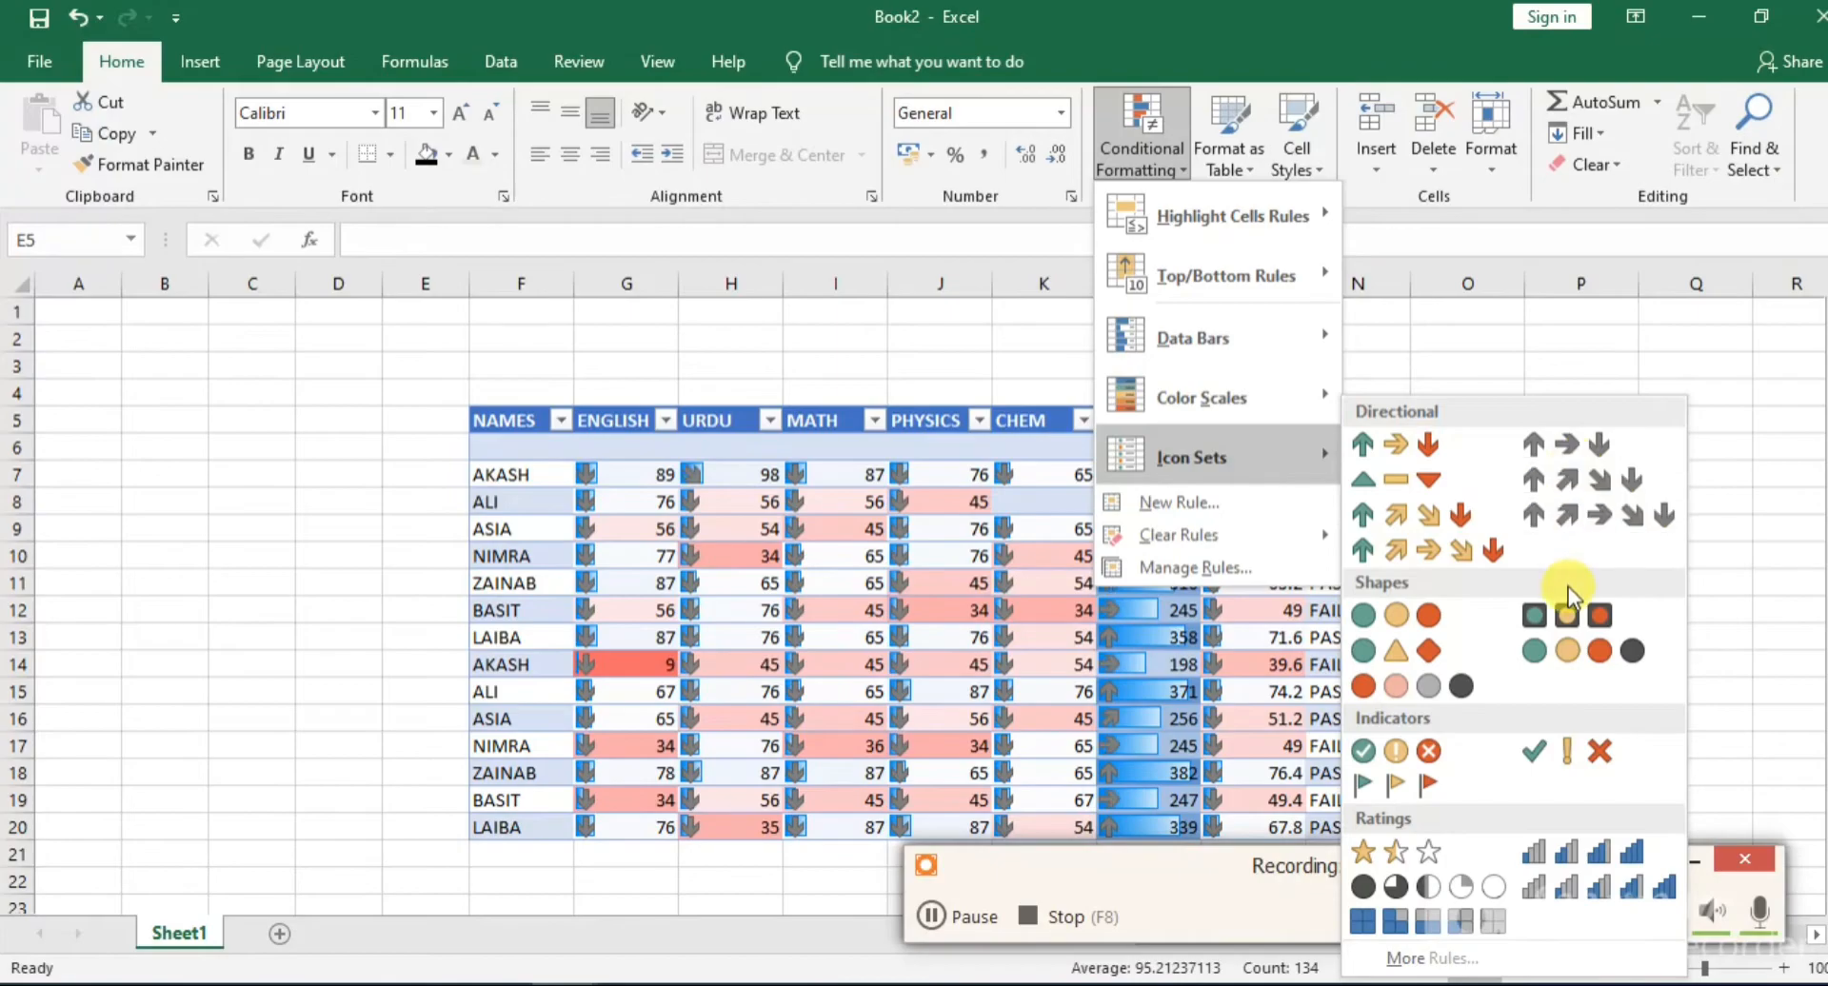
left_click(1526, 353)
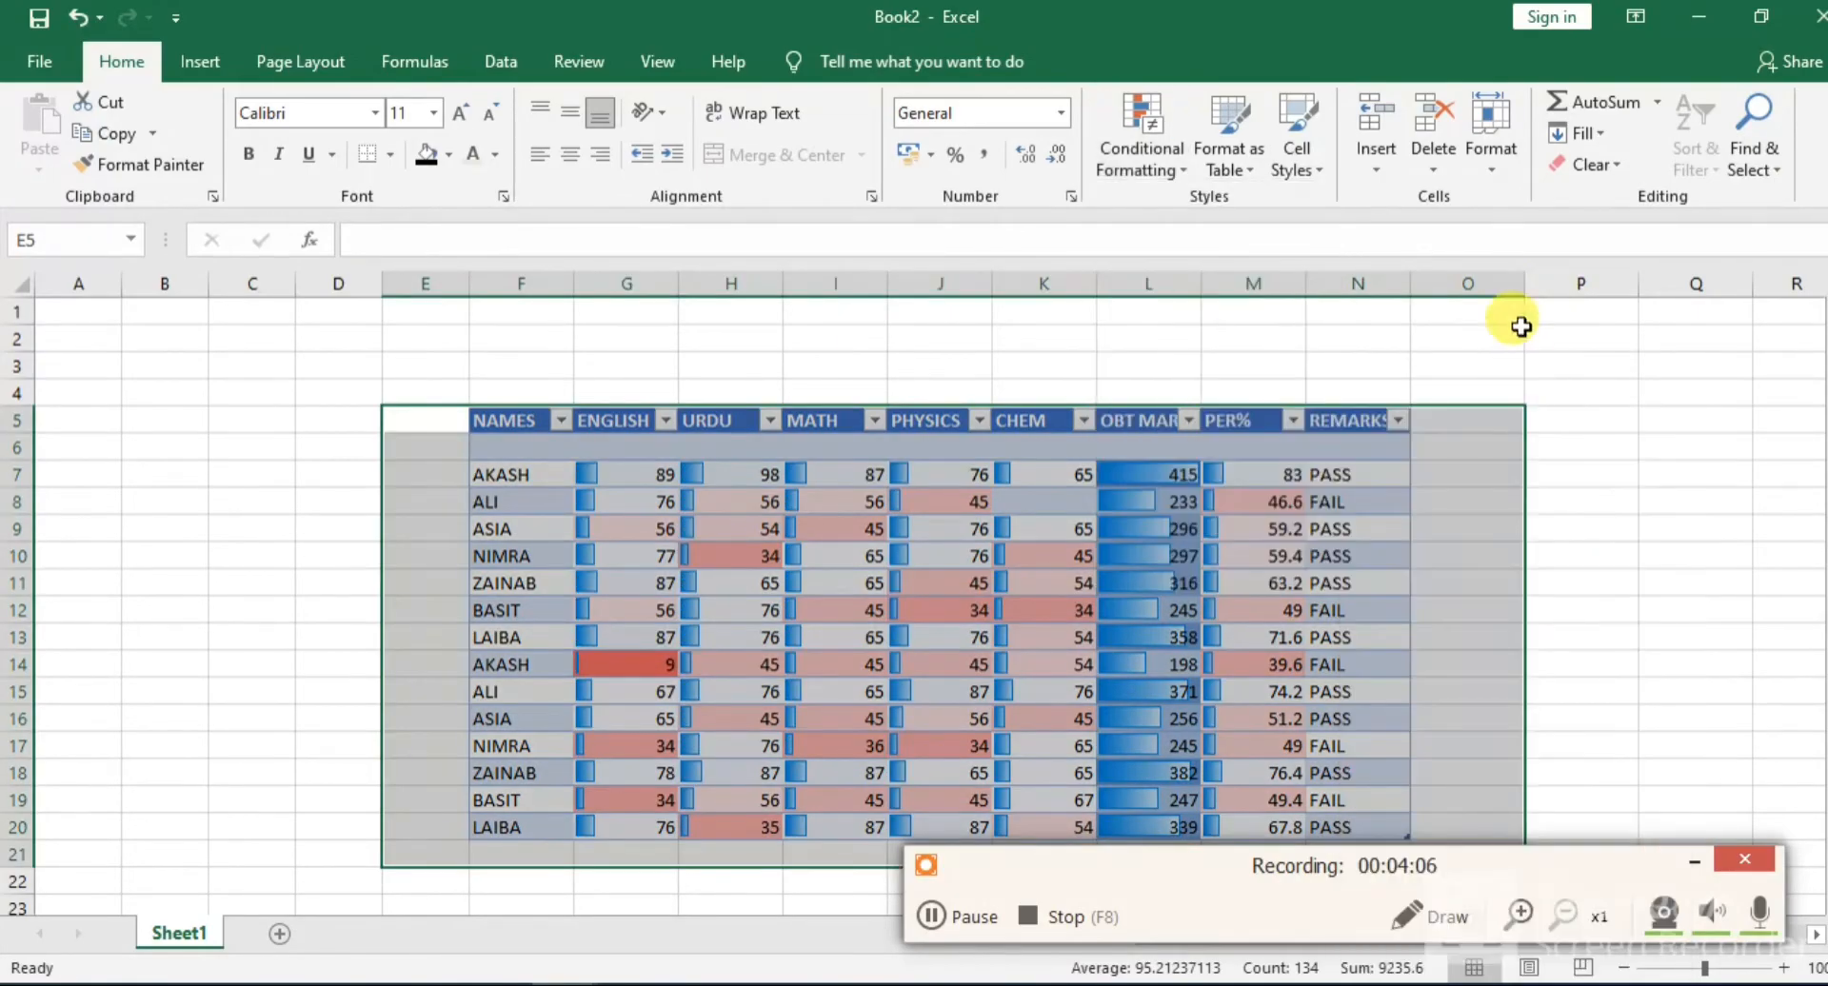
left_click(1344, 502)
left_click_drag(466, 405, 1519, 862)
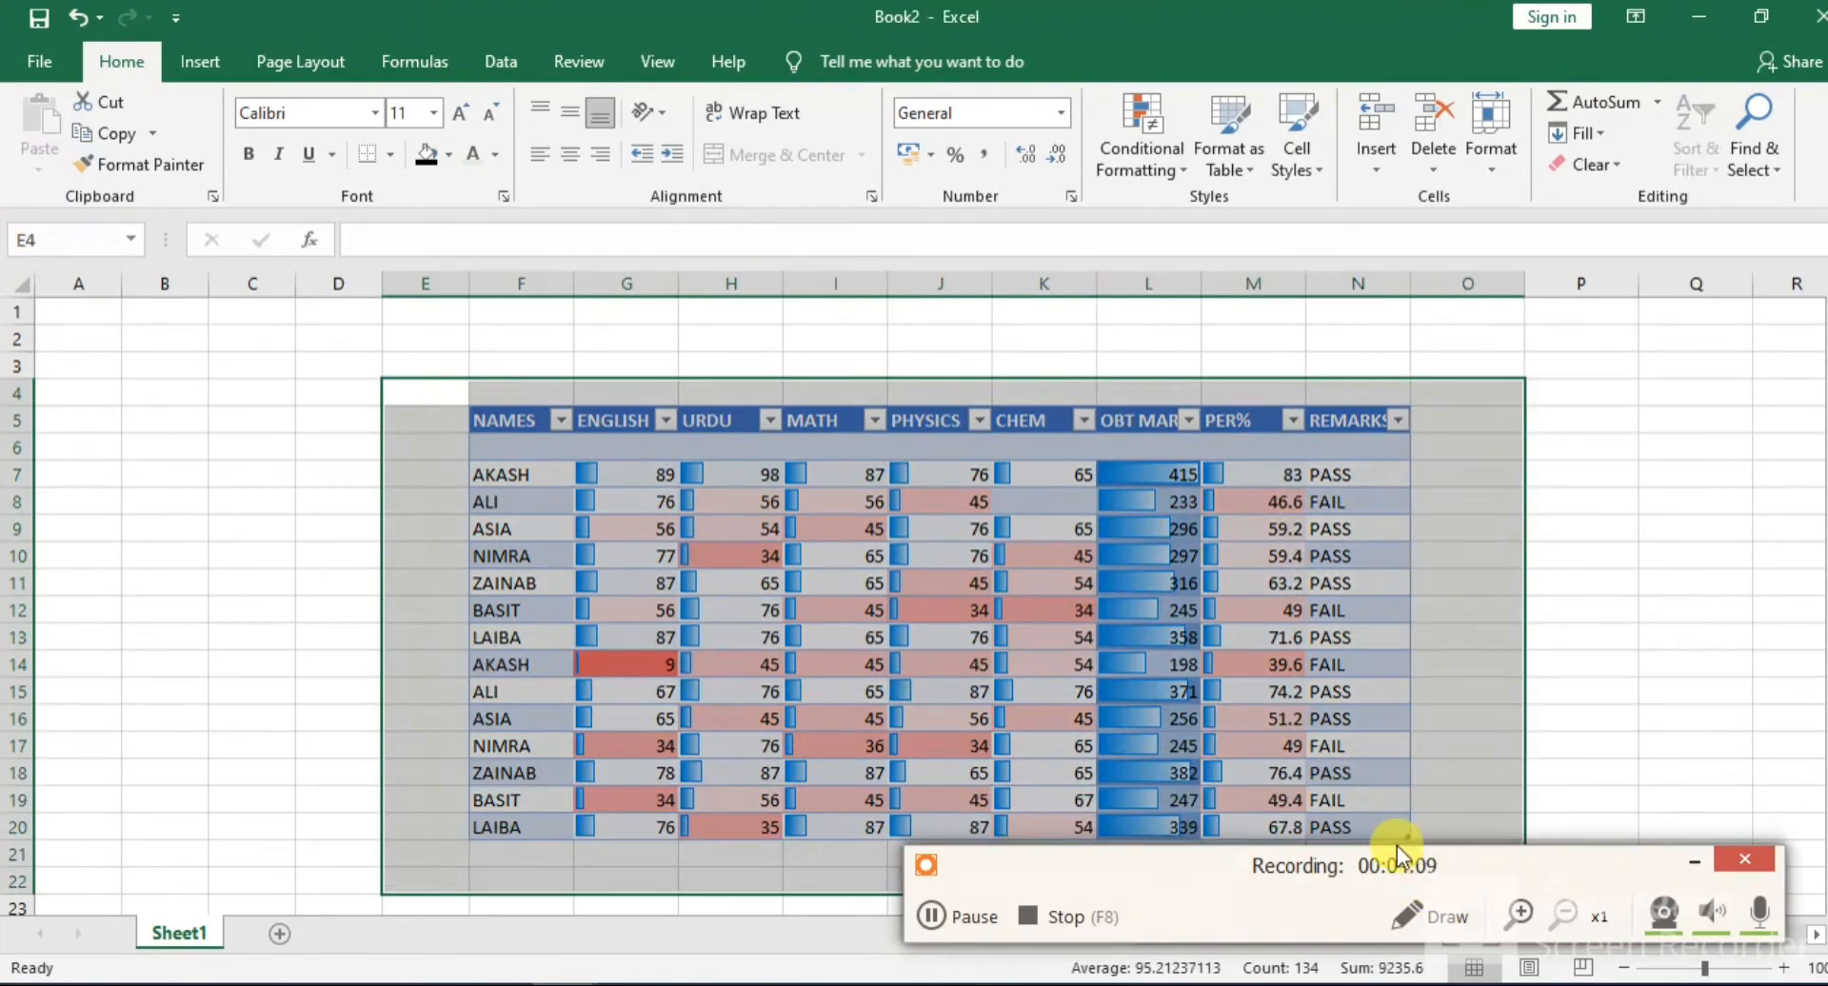
left_click(1056, 389)
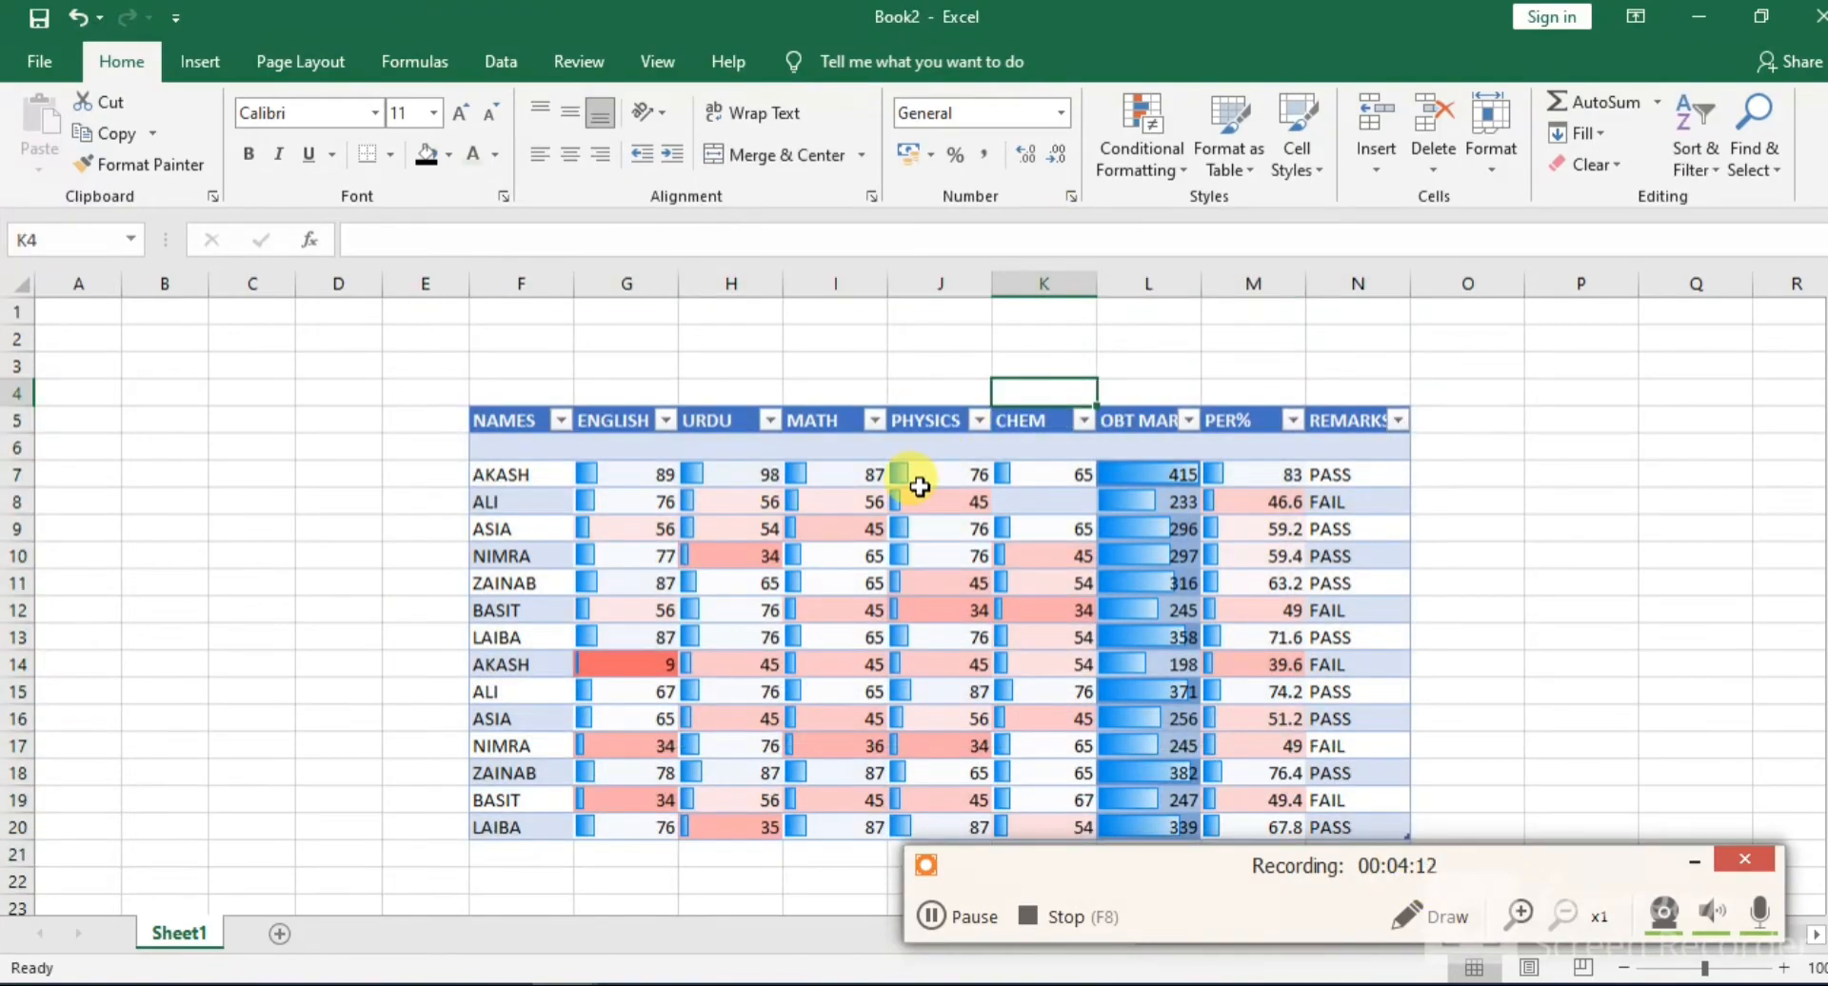
left_click(470, 409)
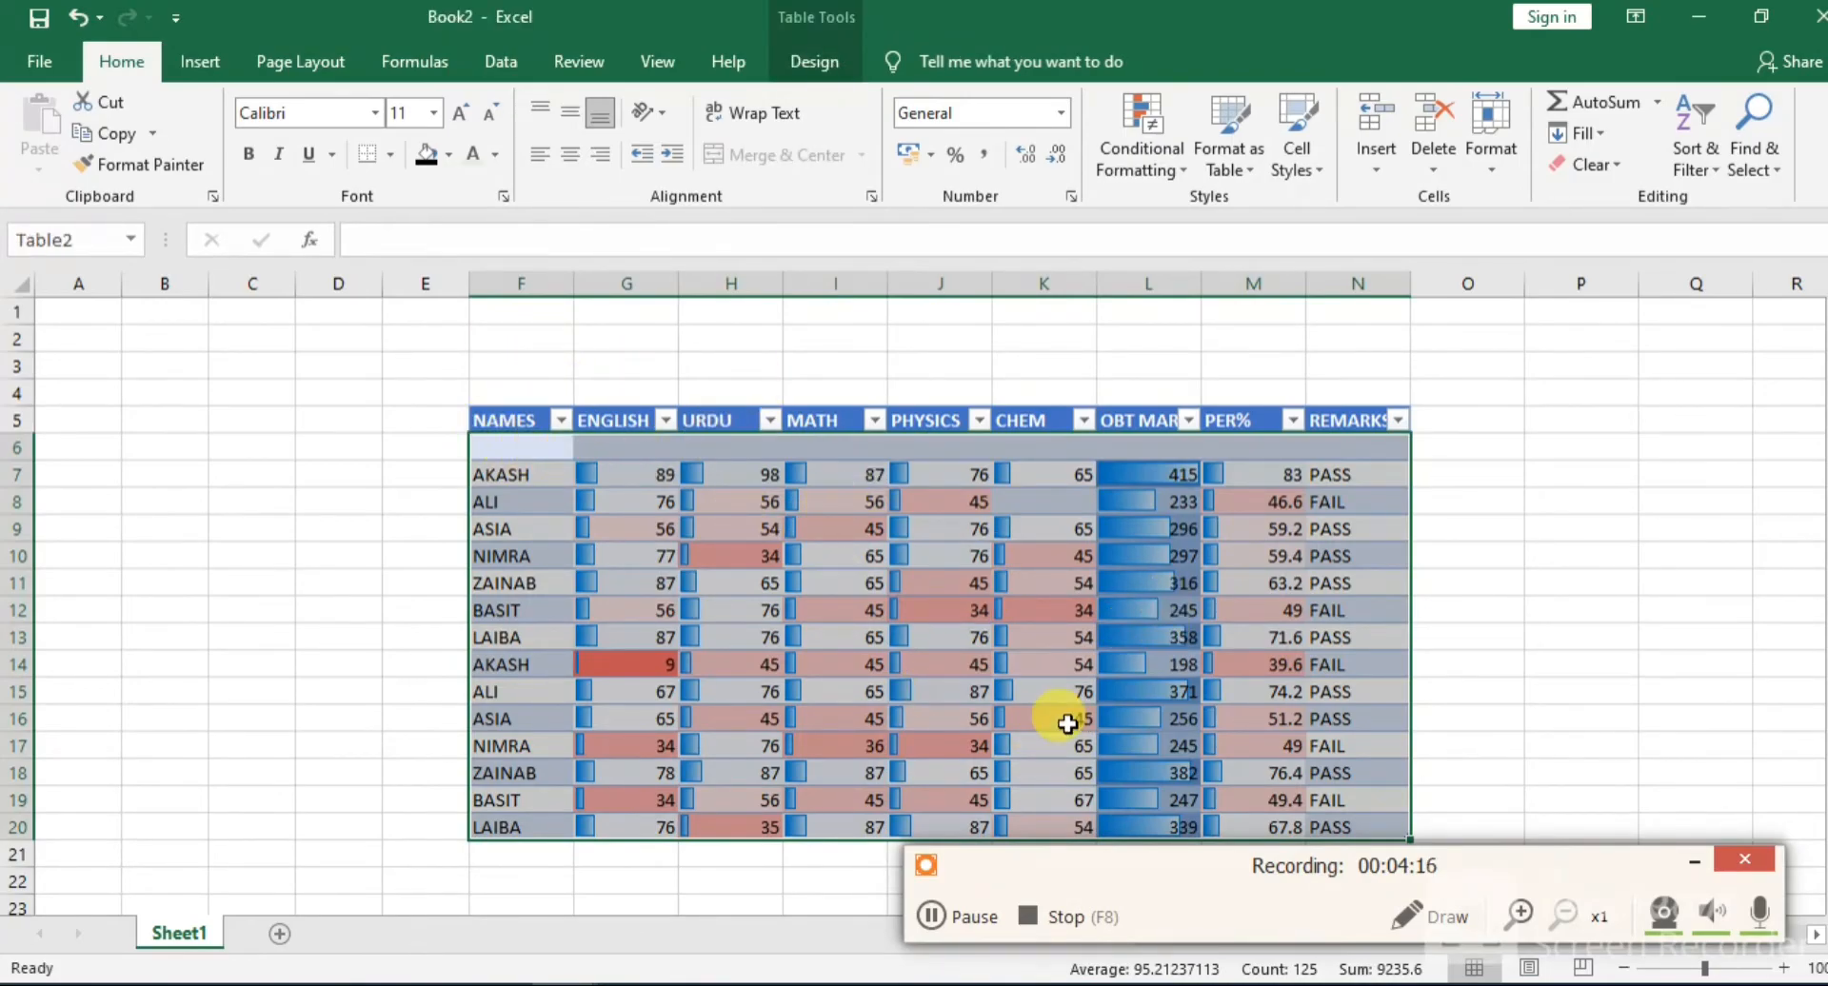
left_click(204, 69)
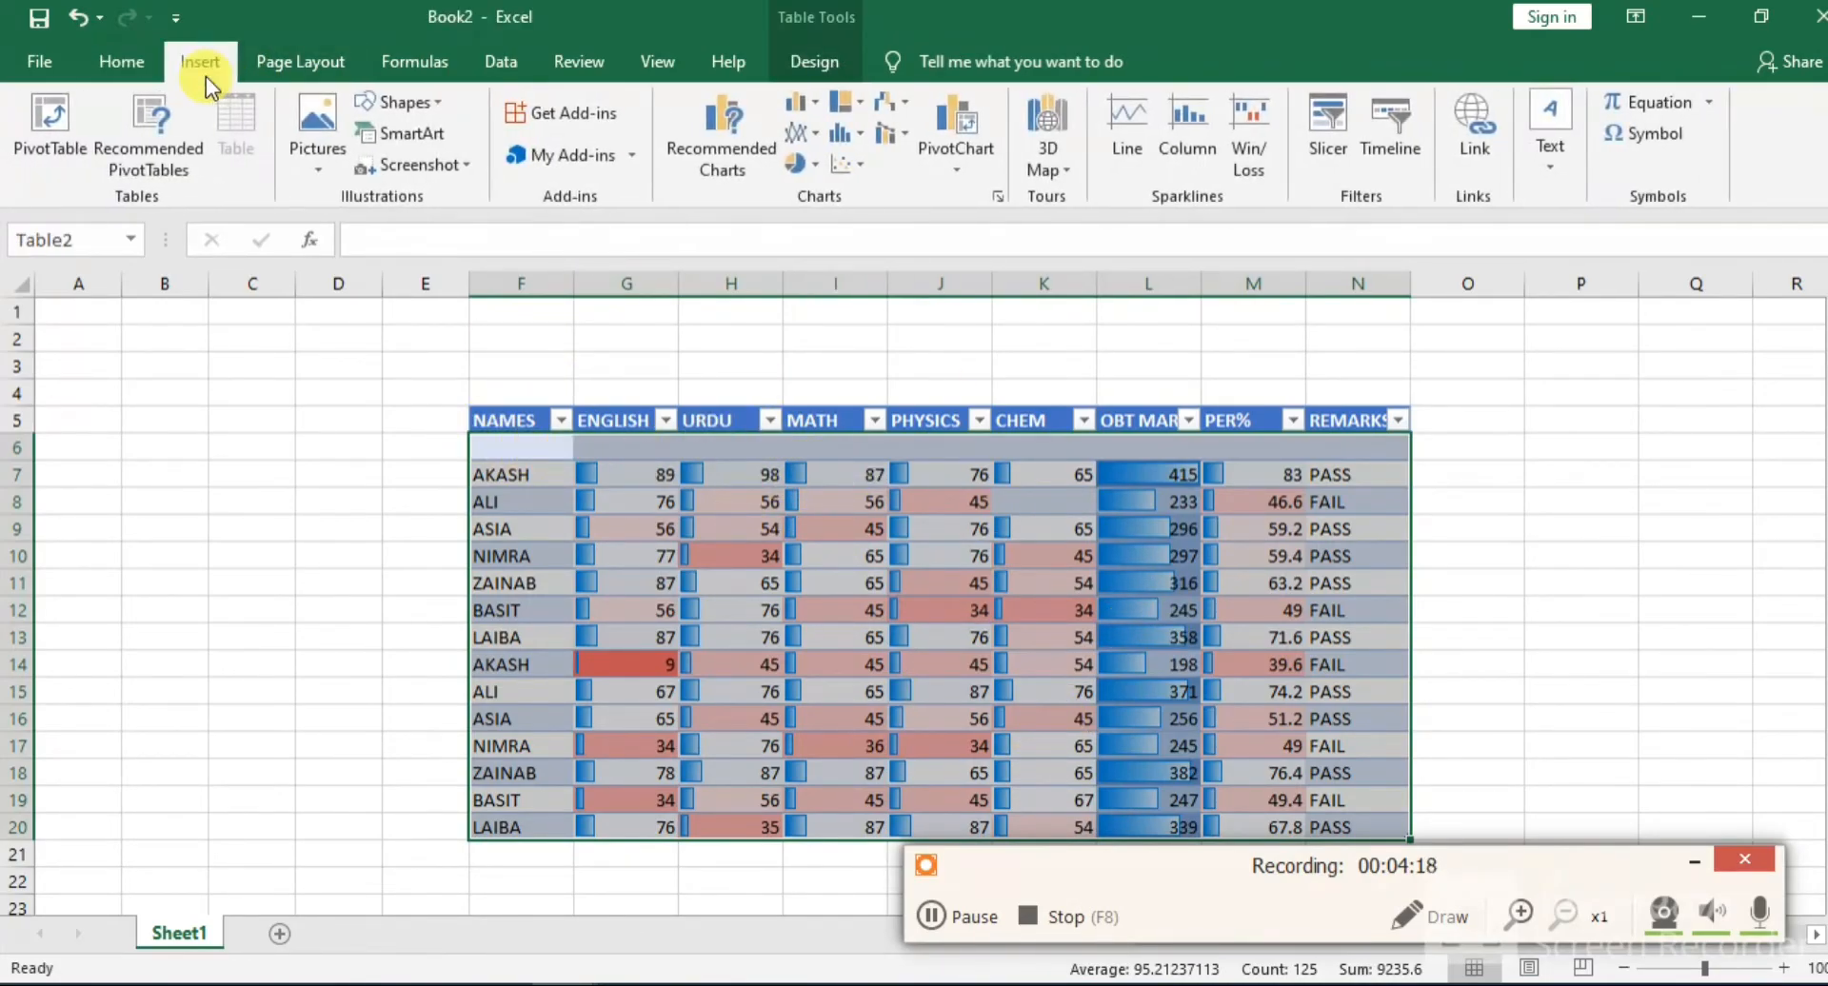
left_click(135, 59)
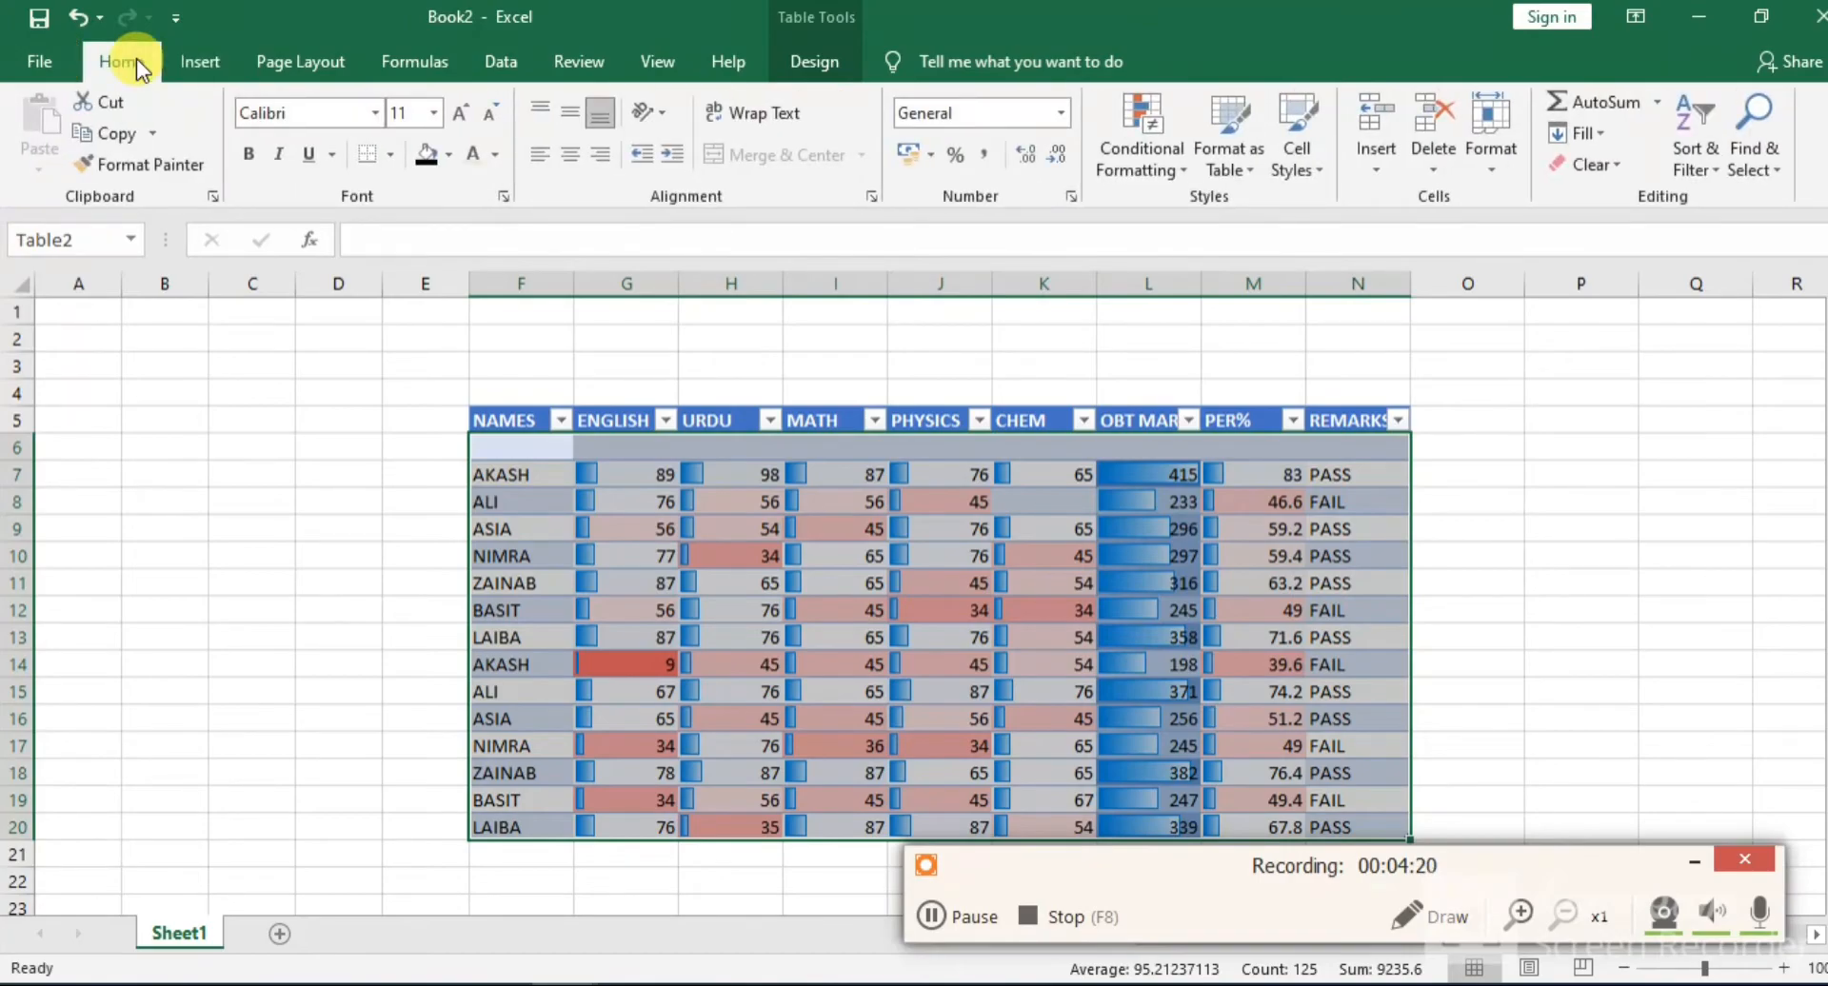
left_click(207, 59)
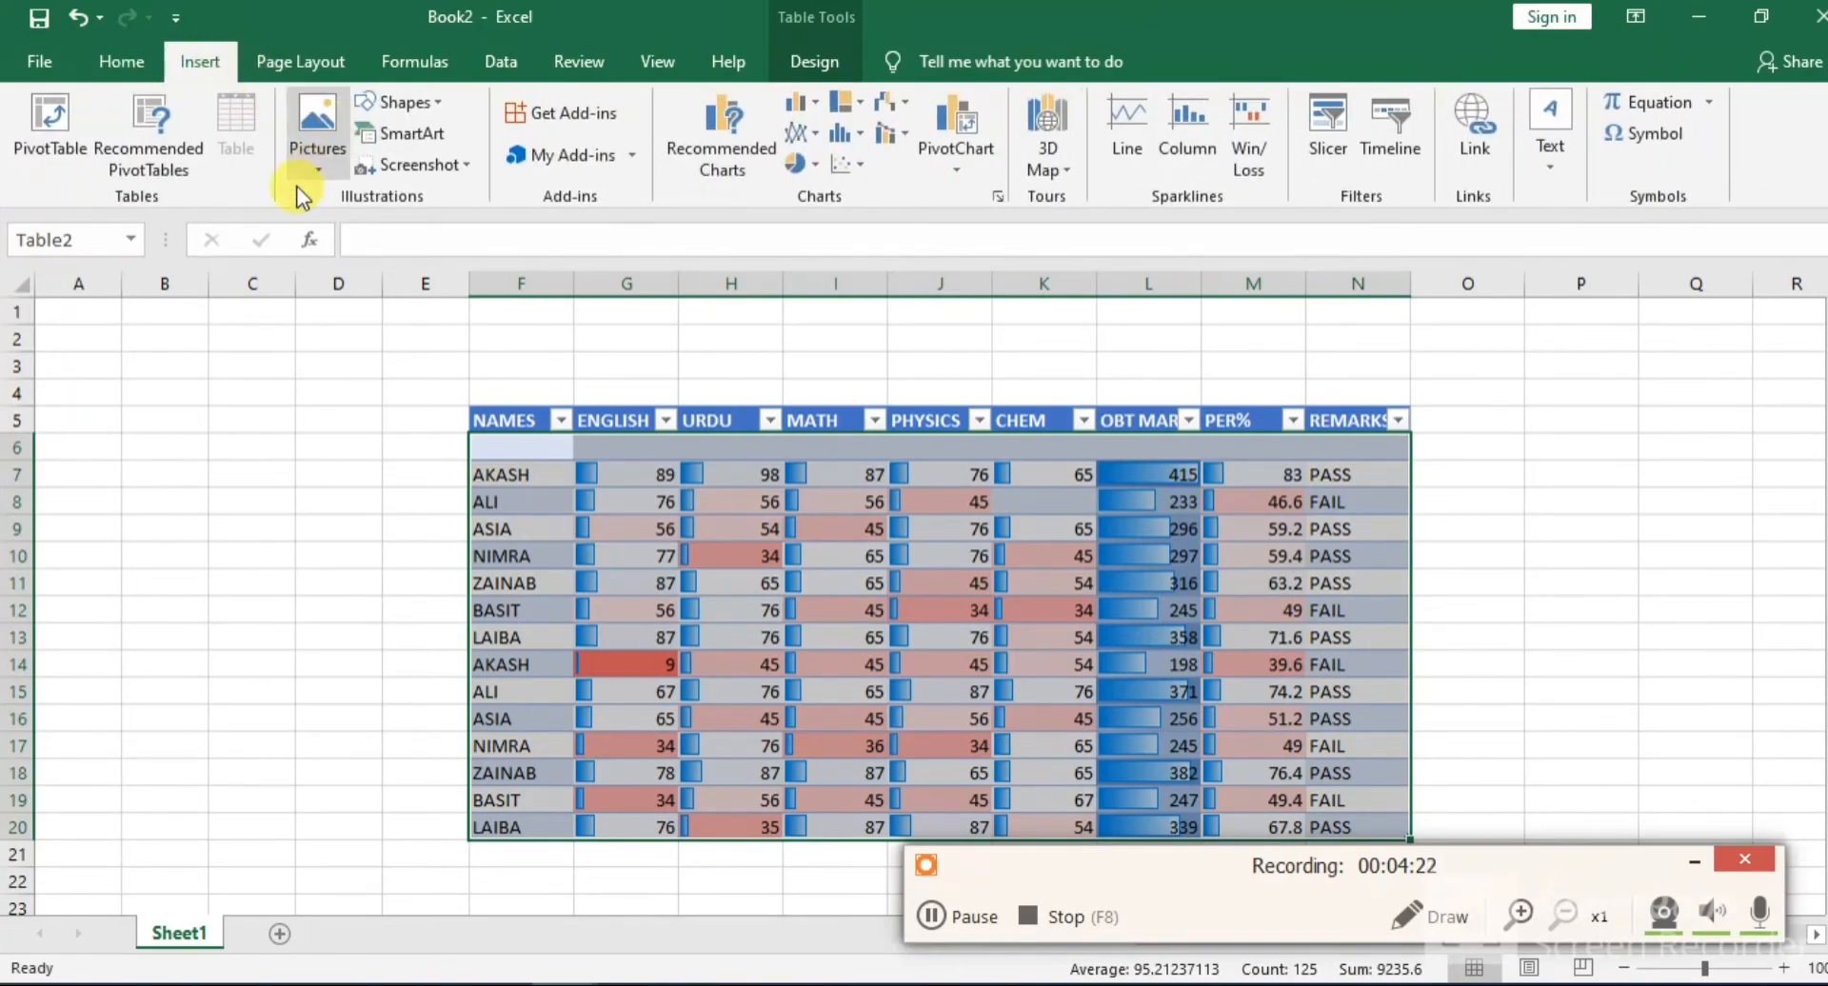
left_click(836, 446)
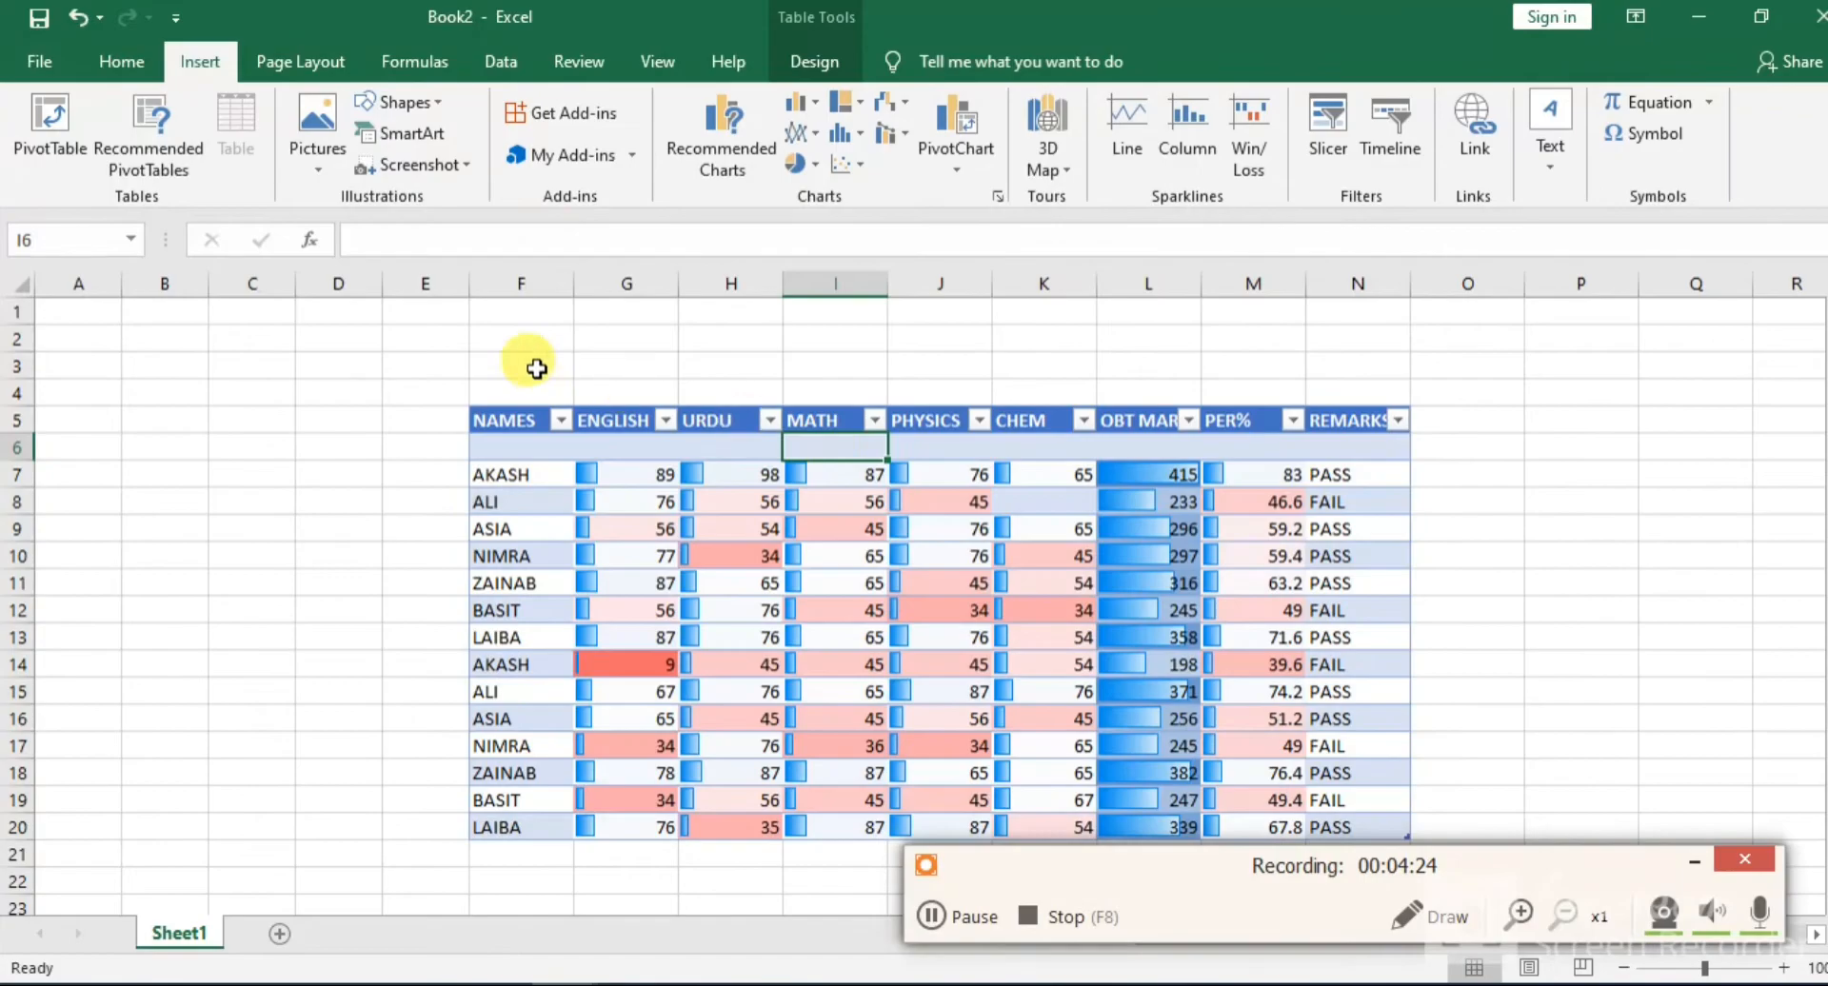
left_click_drag(424, 419, 1358, 866)
left_click(123, 59)
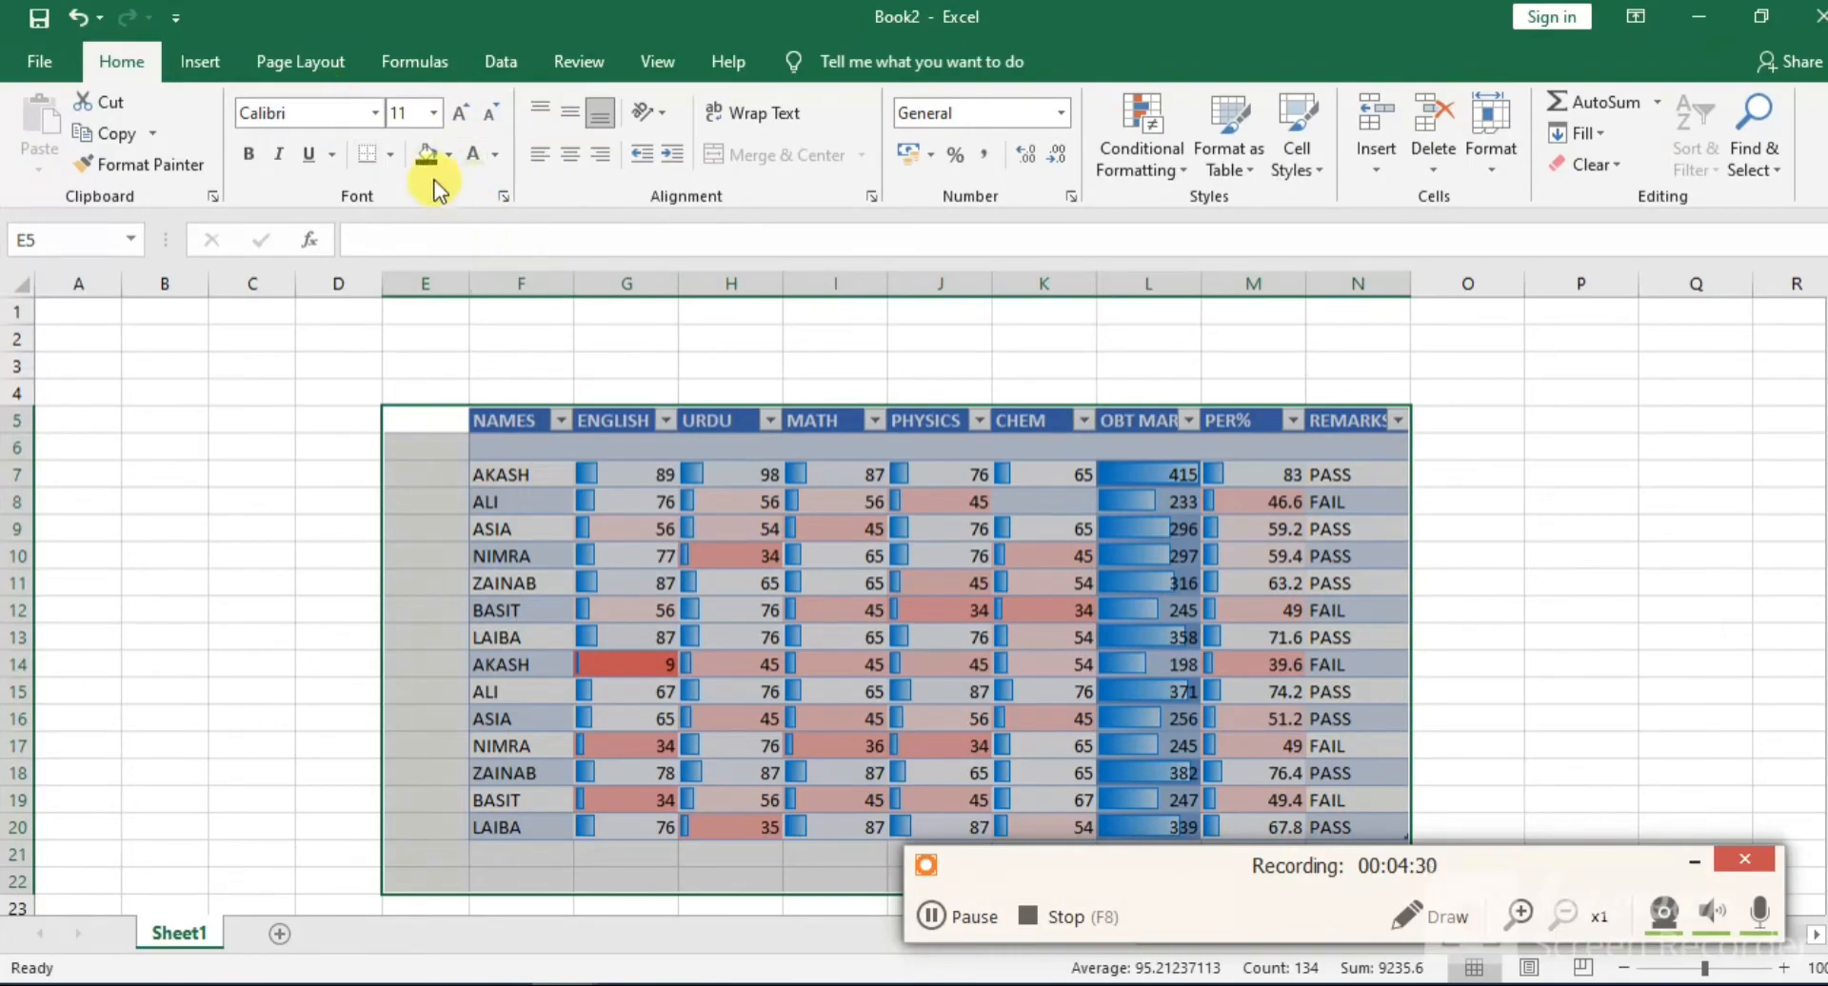
left_click(391, 155)
left_click(1129, 549)
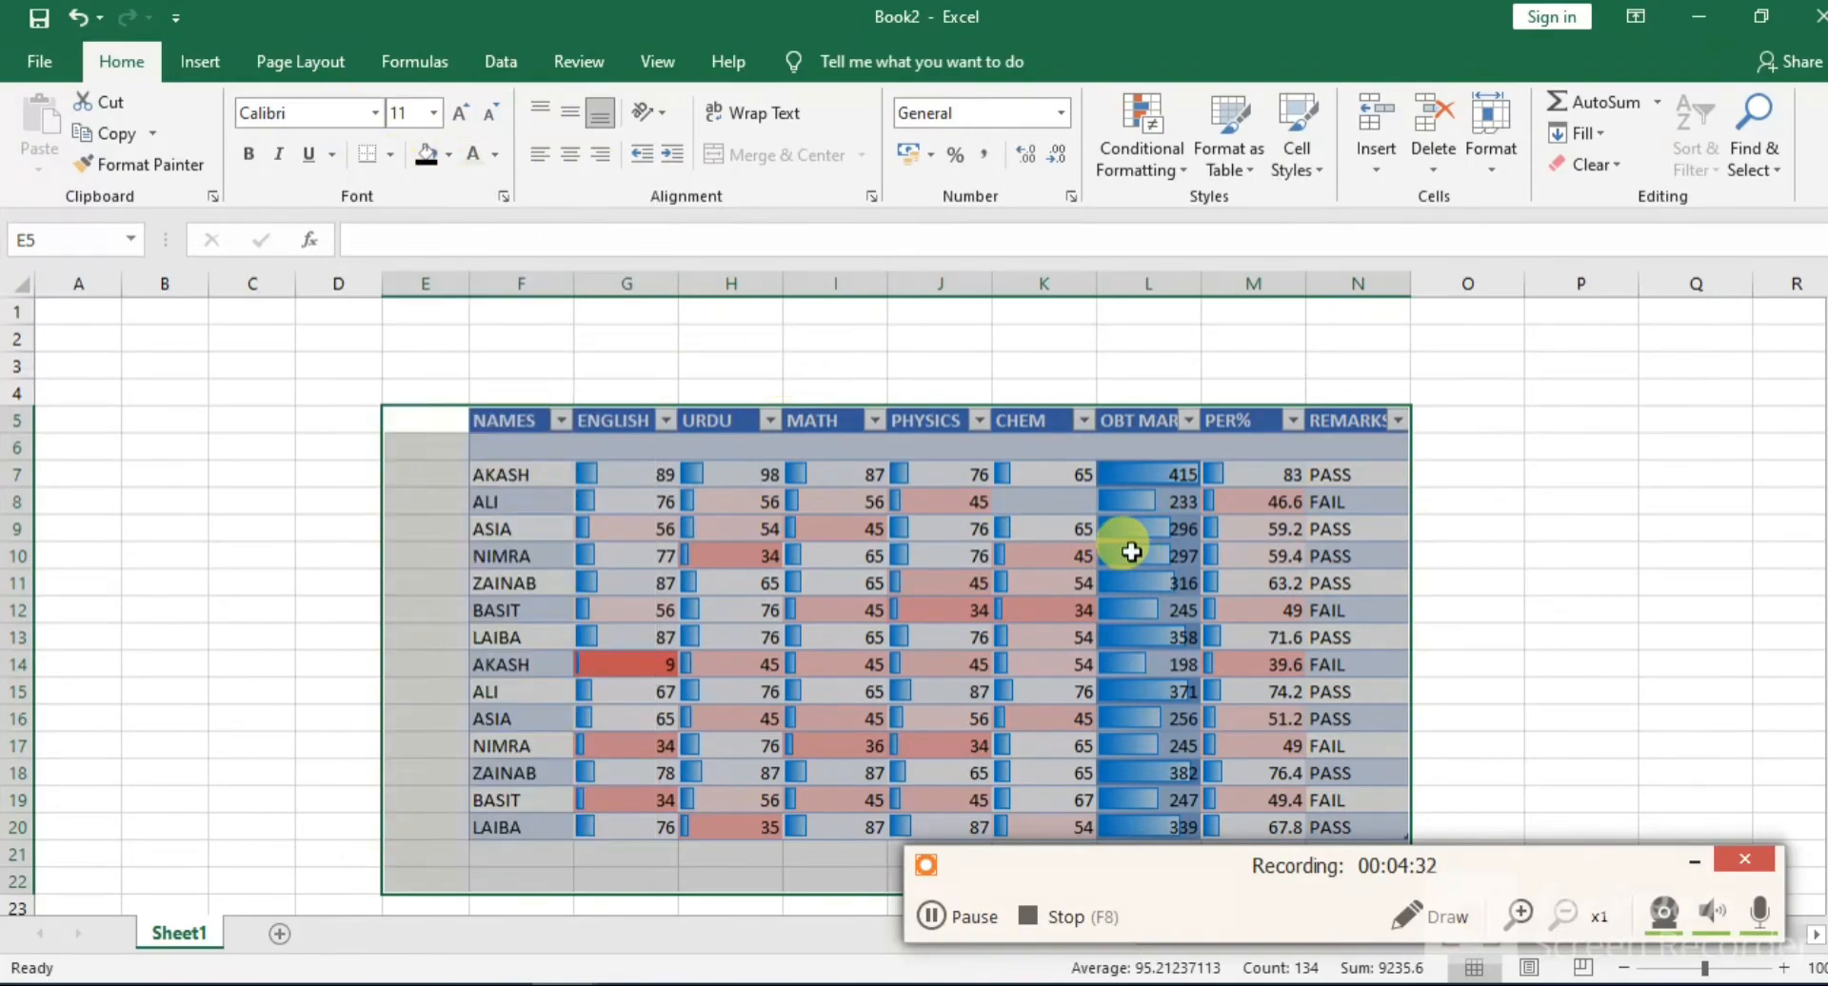
left_click(721, 240)
left_click(609, 392)
Apply All Borders to the range F4:N20, covering the marks table and the empty row above it
left_click_drag(476, 394, 1367, 827)
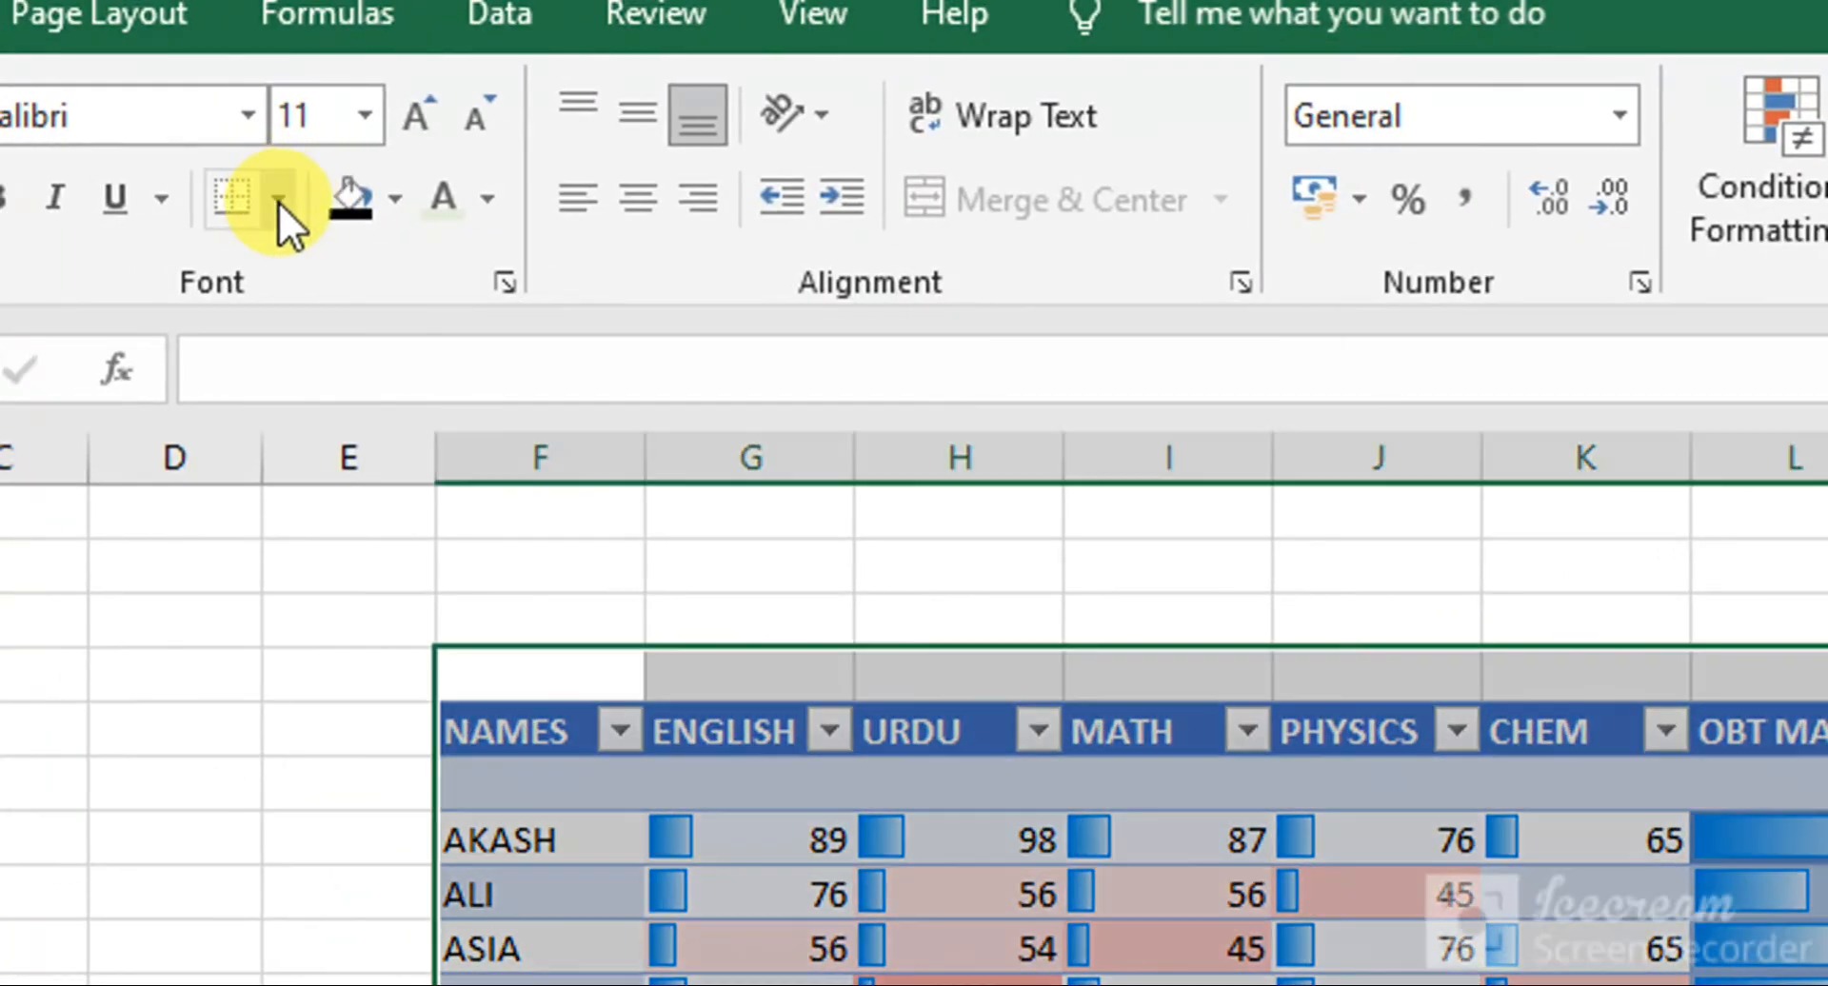
left_click(278, 201)
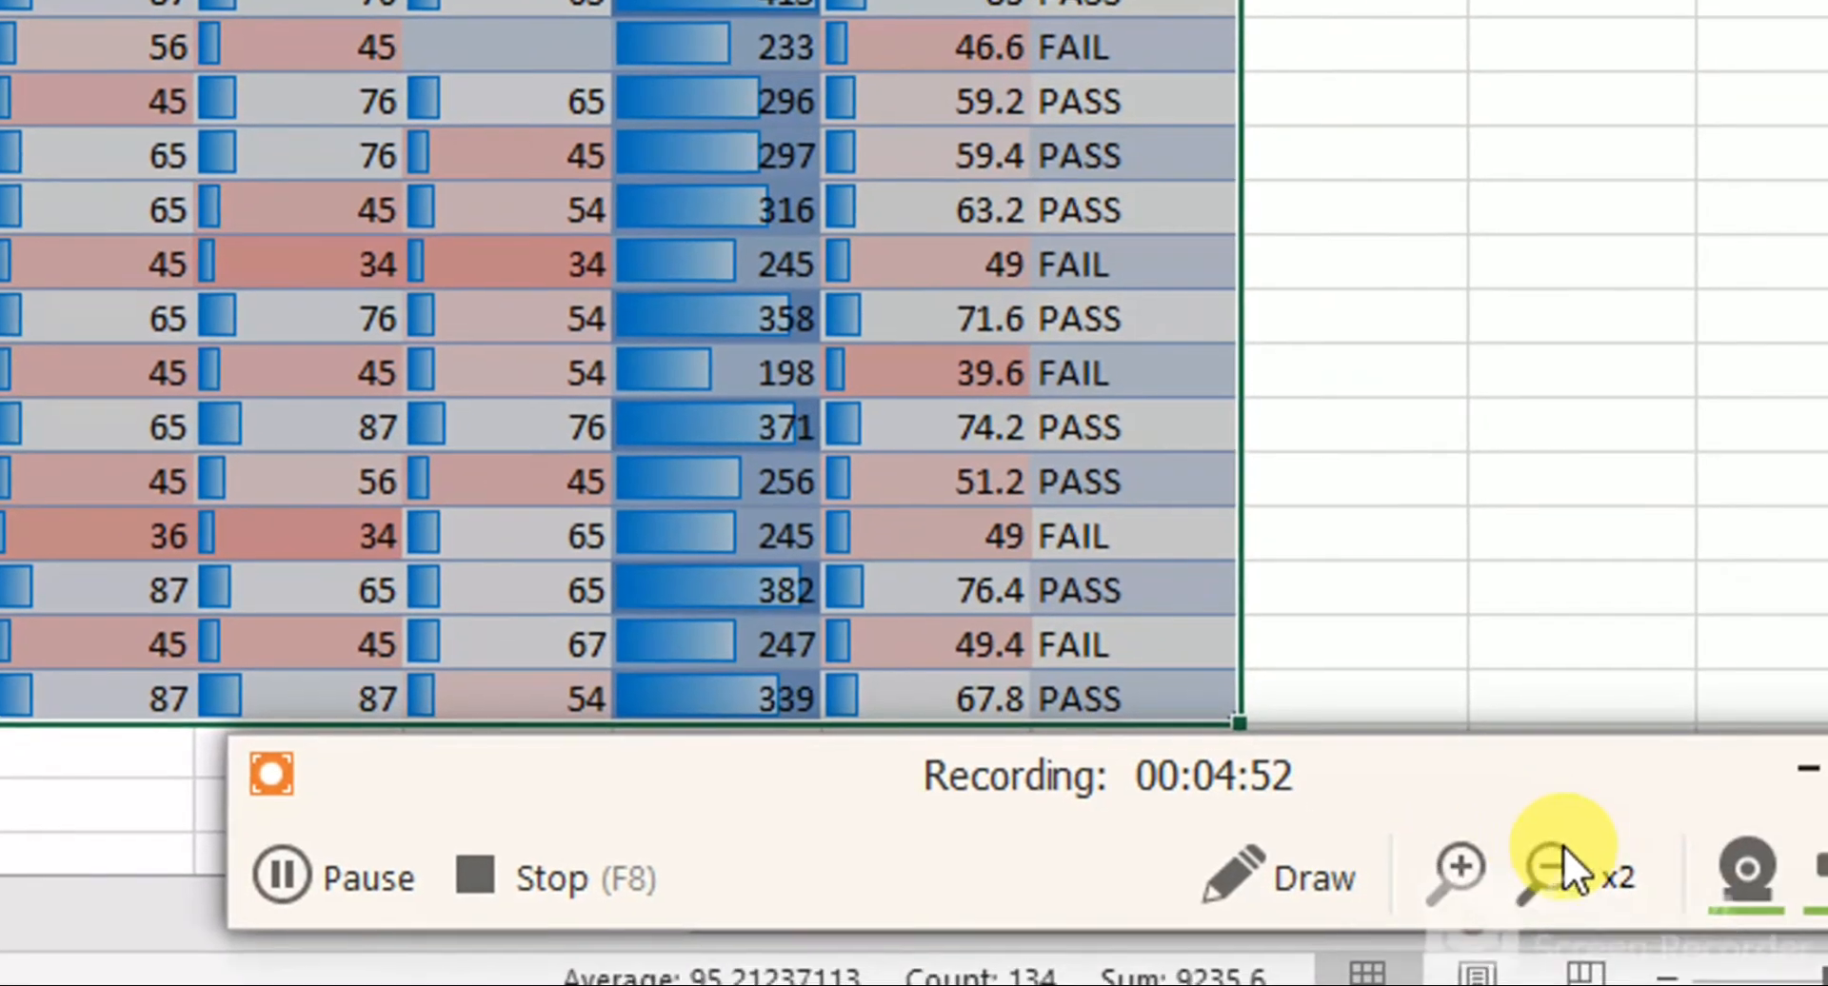
left_click(1561, 857)
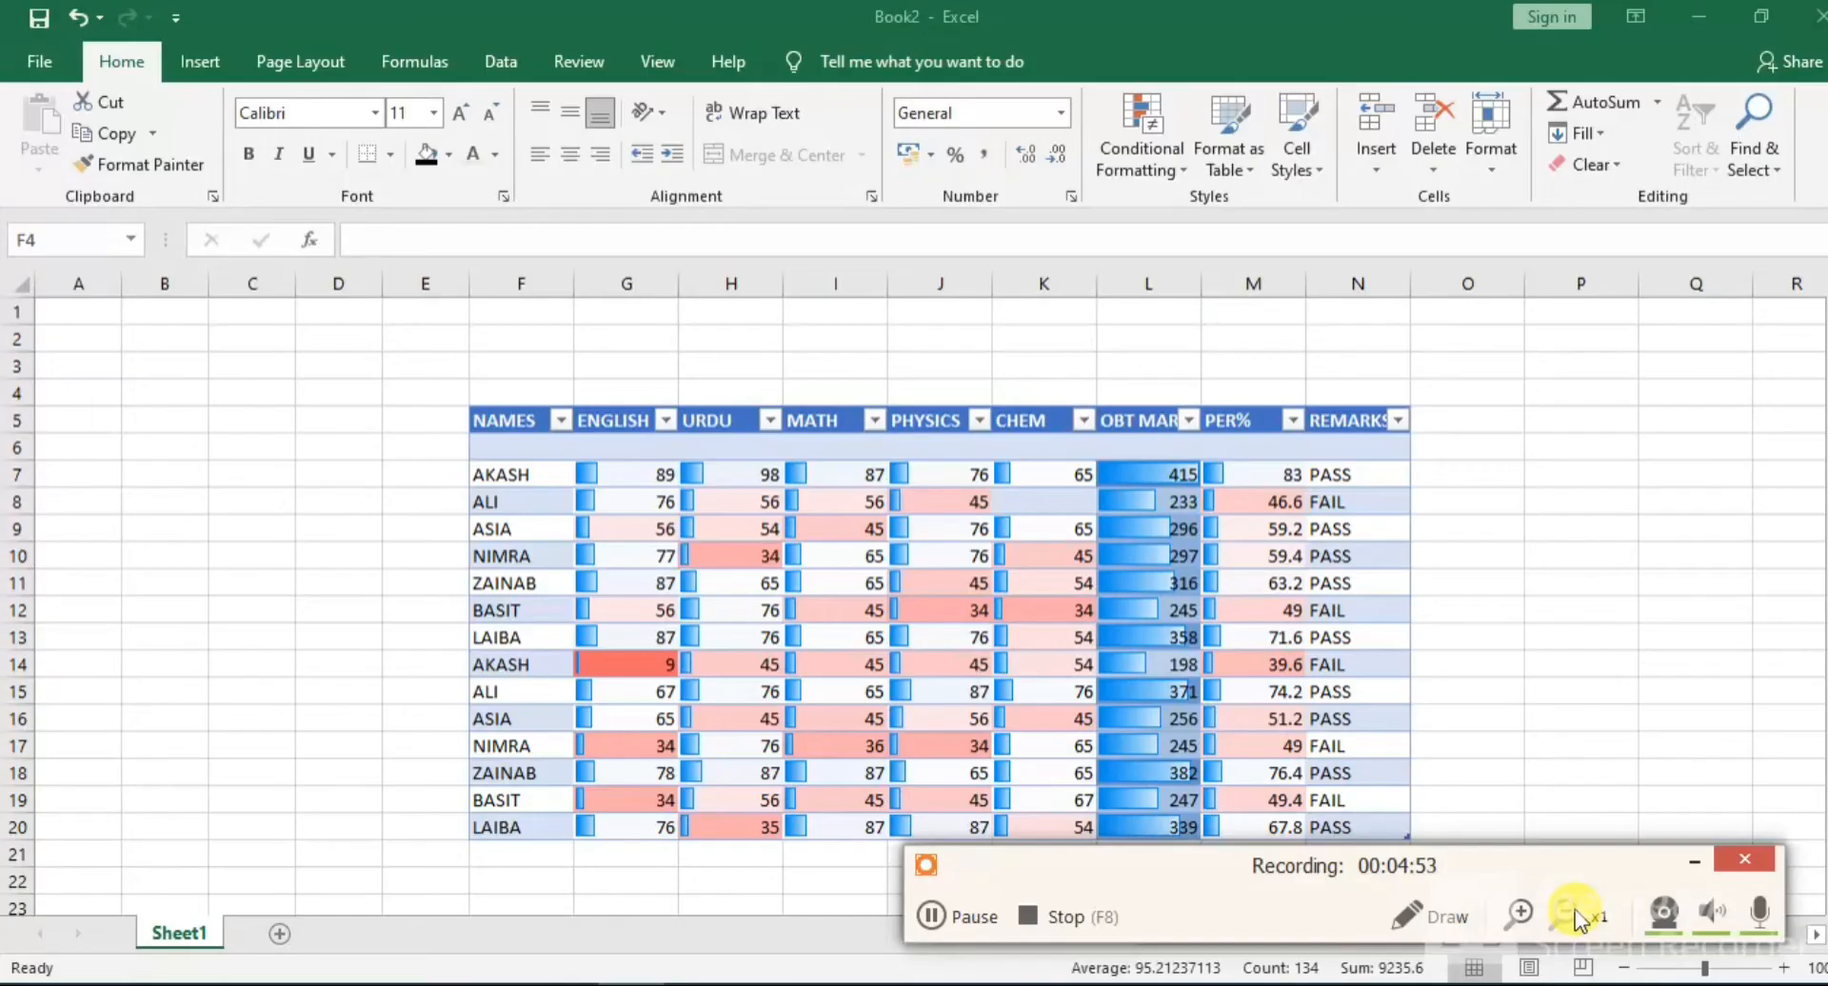
left_click(389, 155)
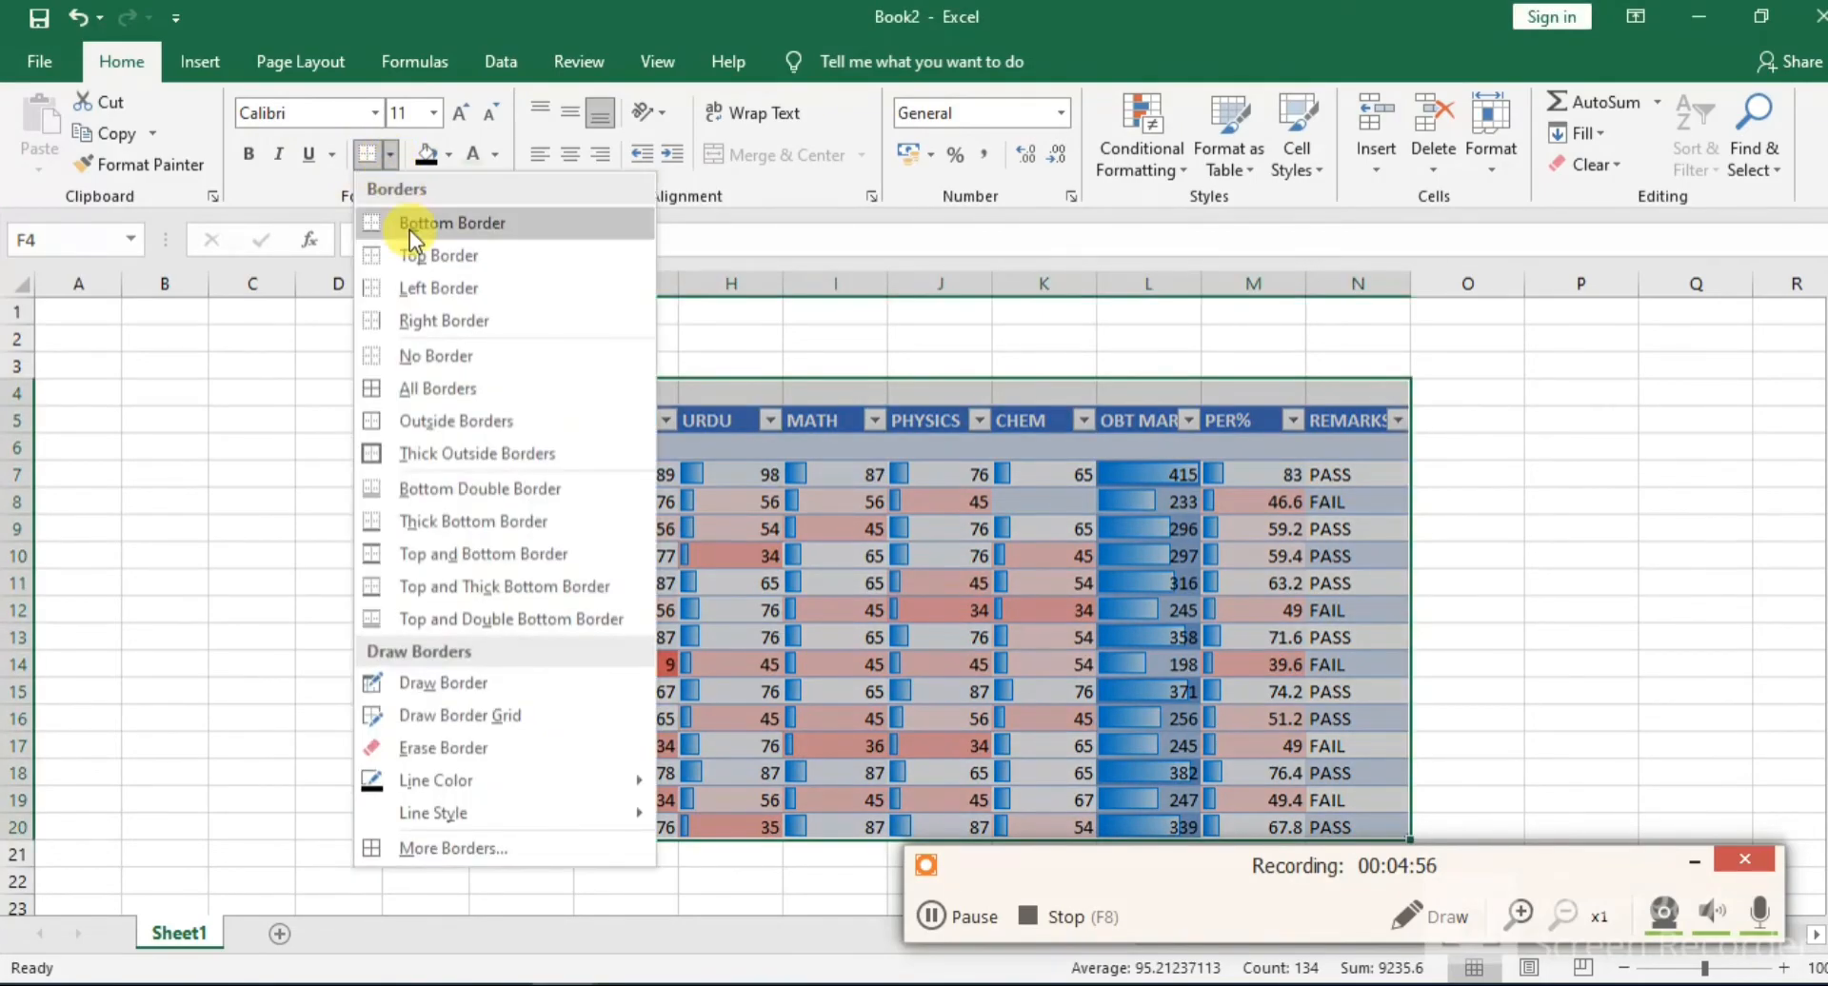
left_click(475, 394)
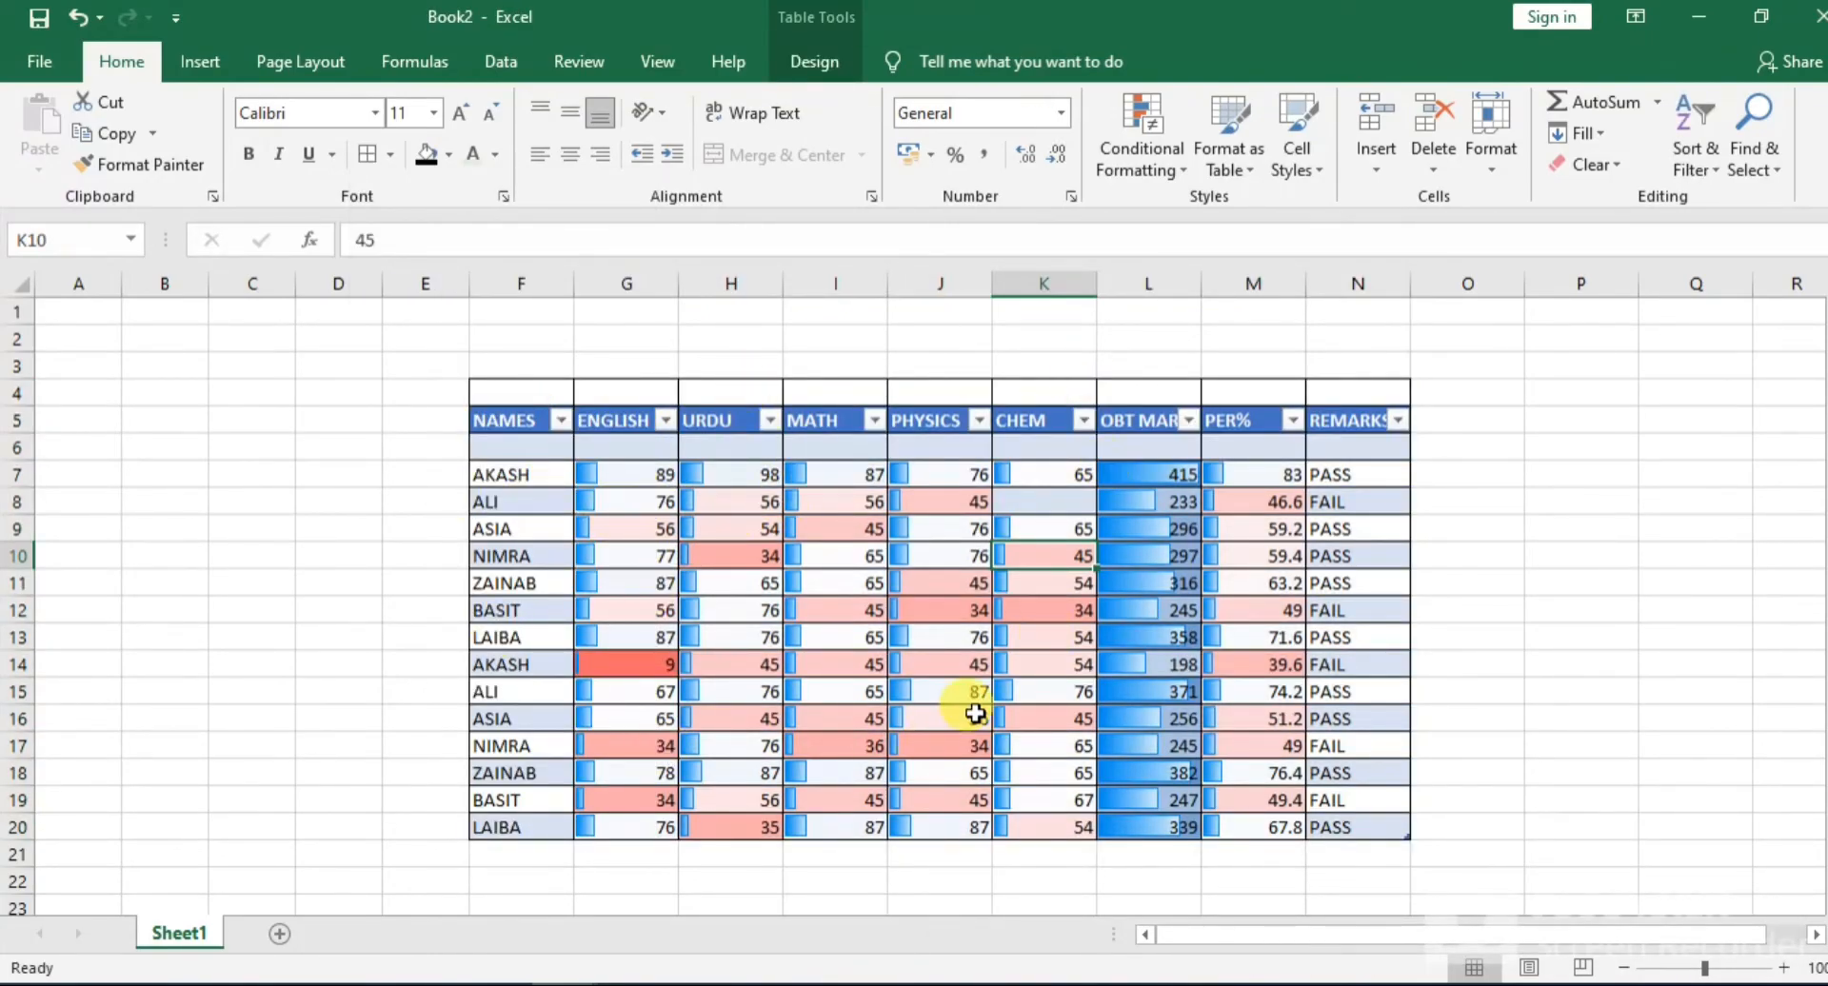
Delete the entire empty row 4 above the table headers
left_click_drag(495, 385, 1380, 392)
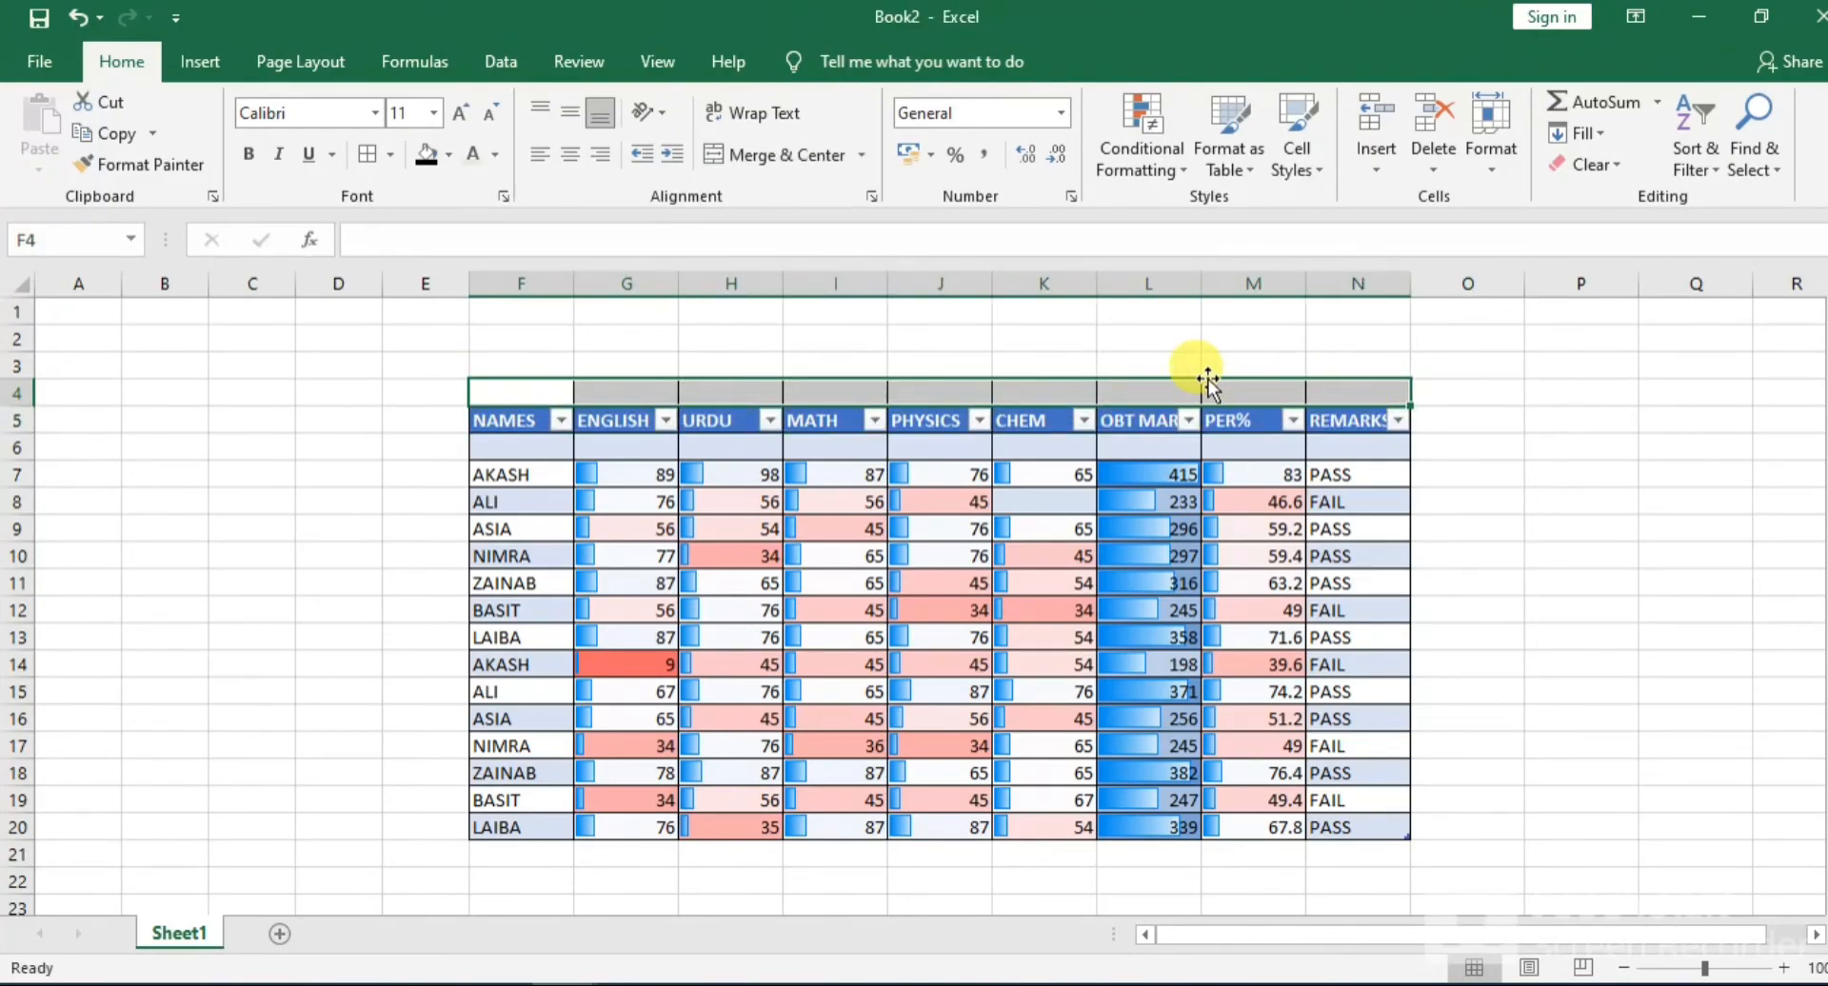
right_click(1119, 393)
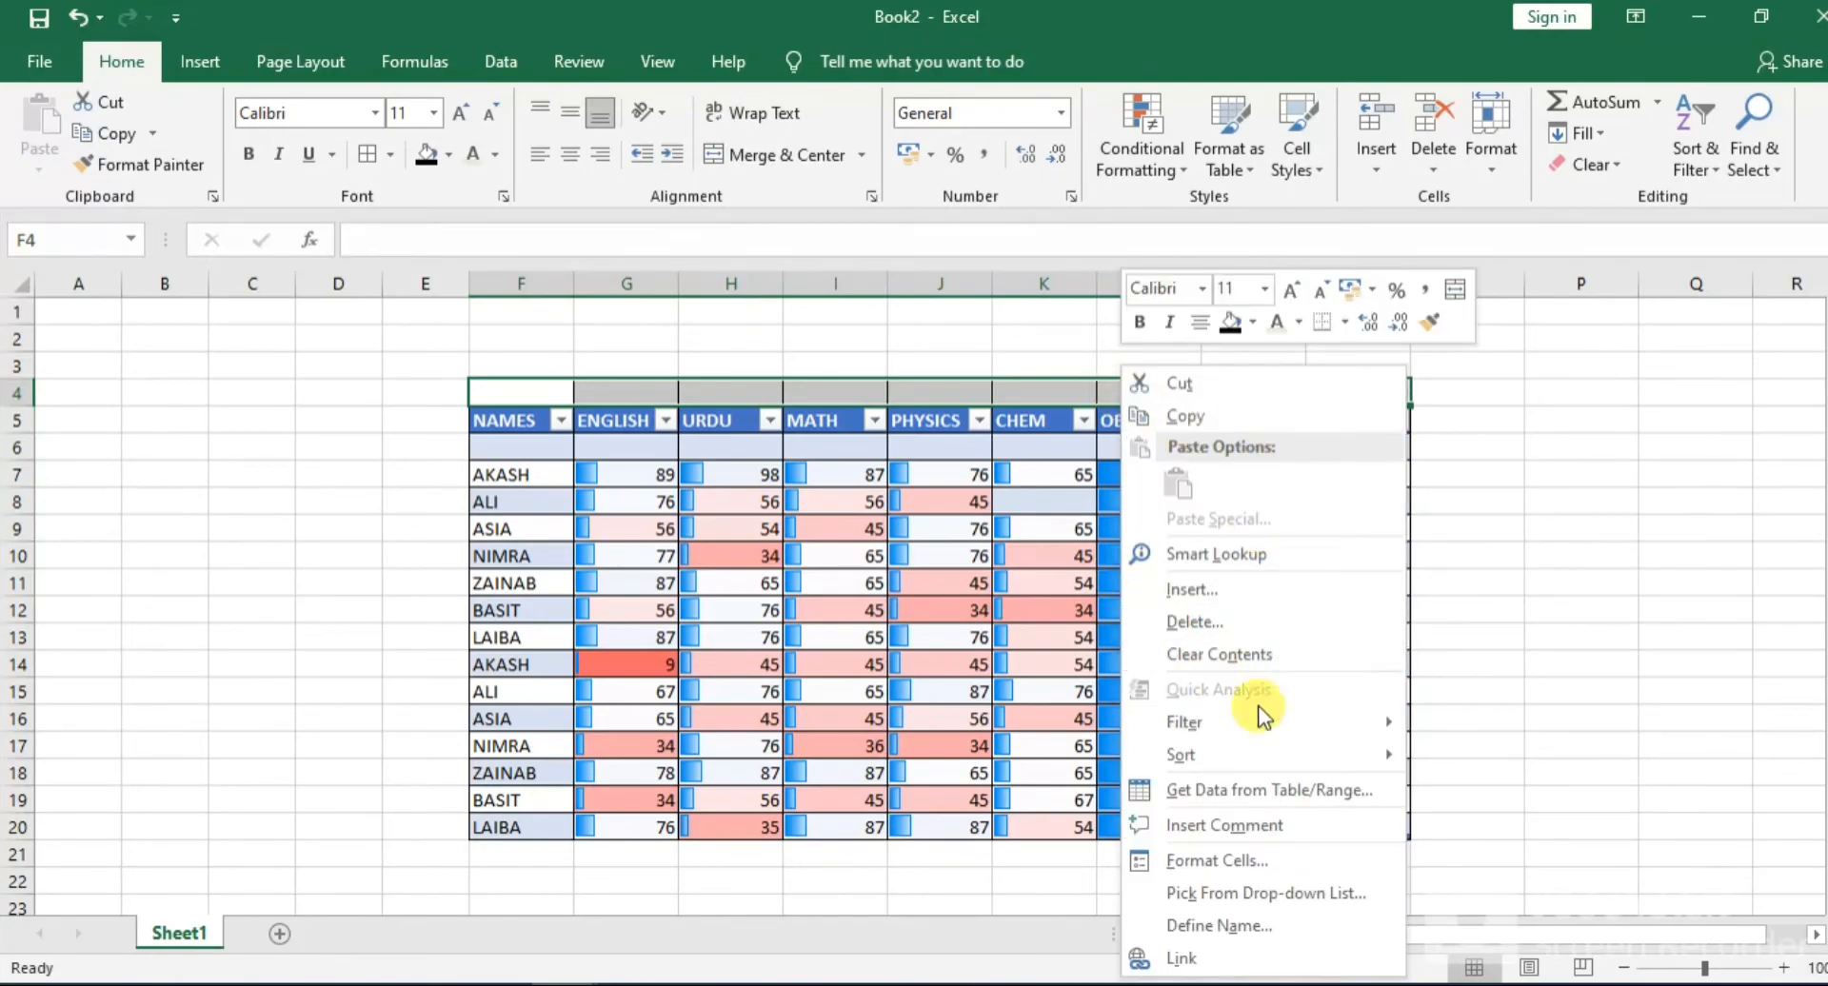
left_click(1194, 621)
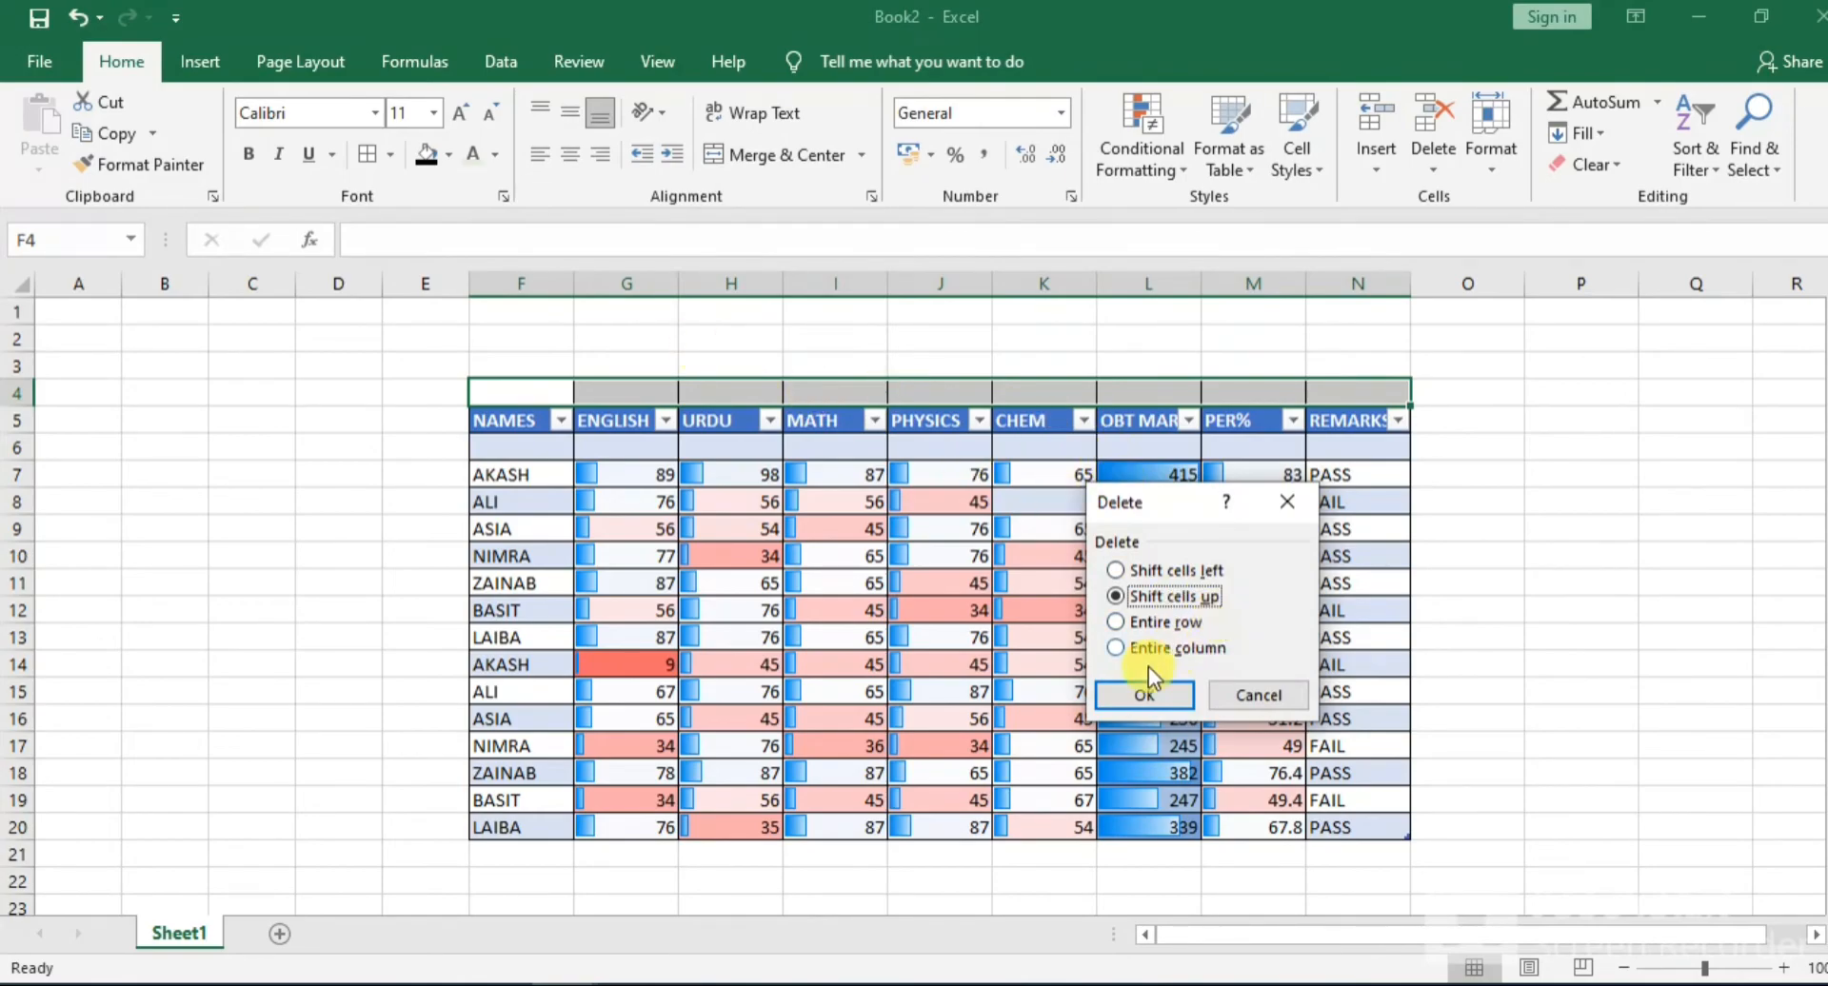
left_click(1129, 621)
left_click(1152, 698)
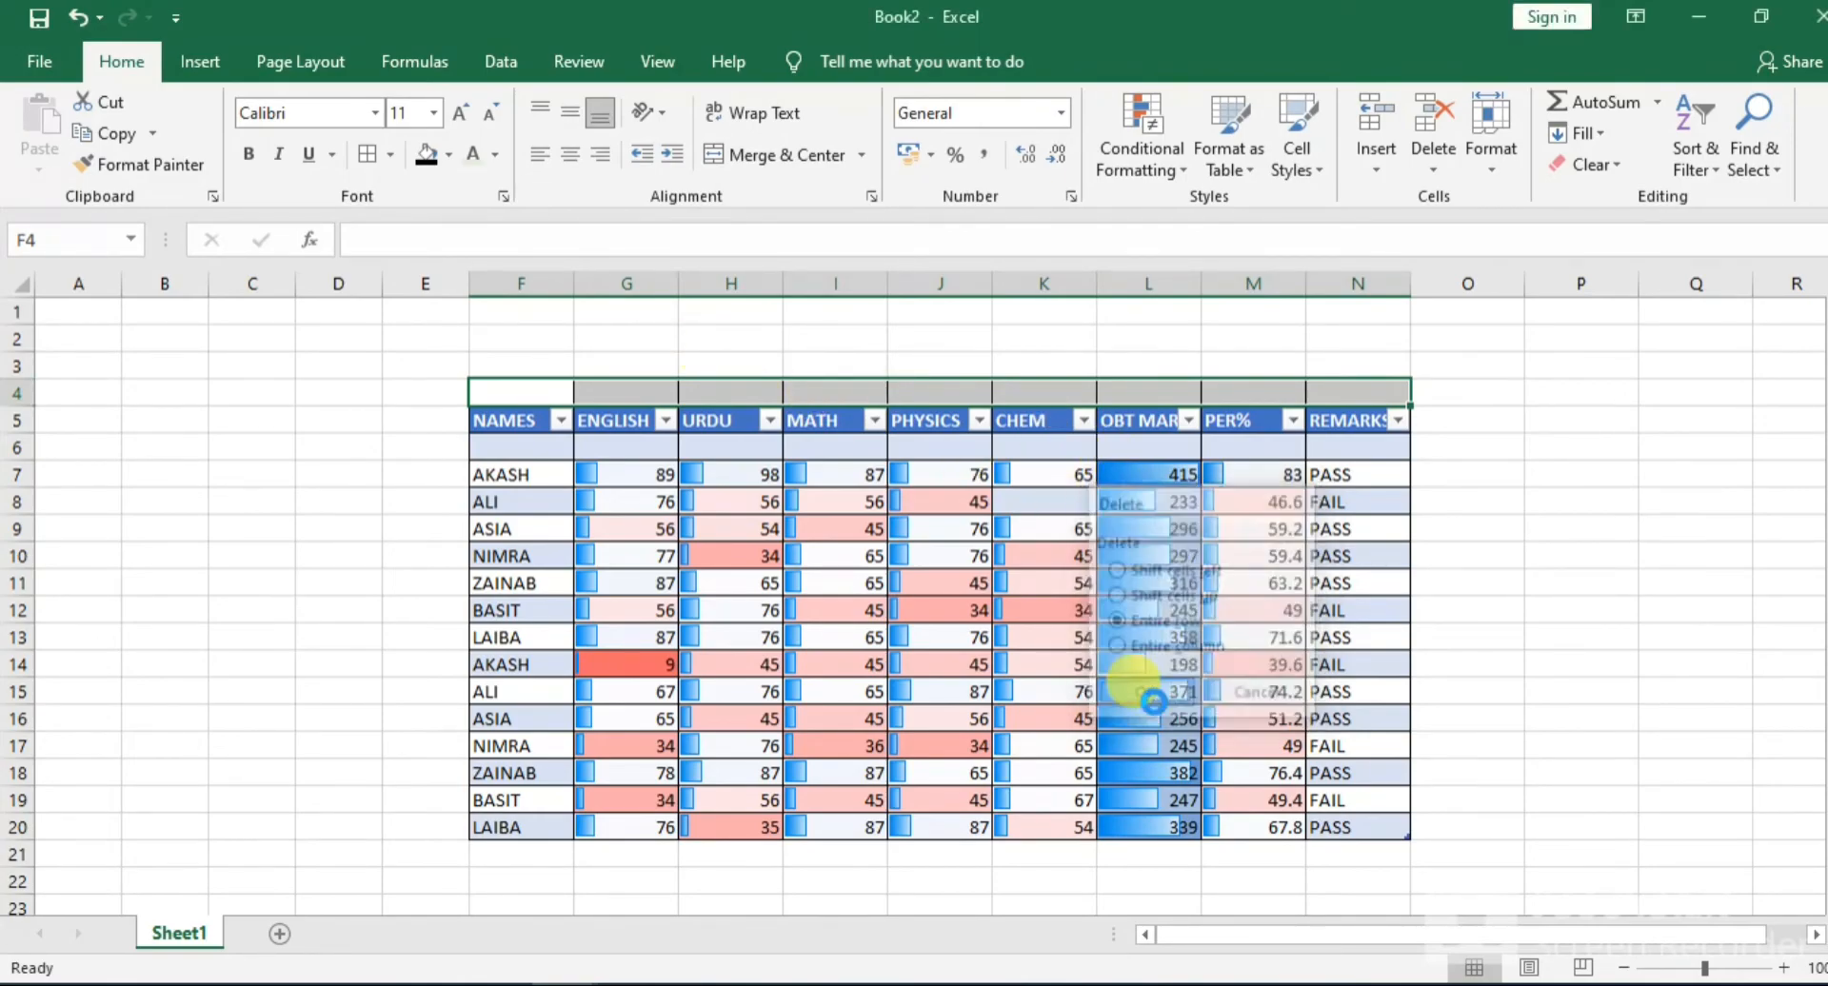
left_click(1149, 337)
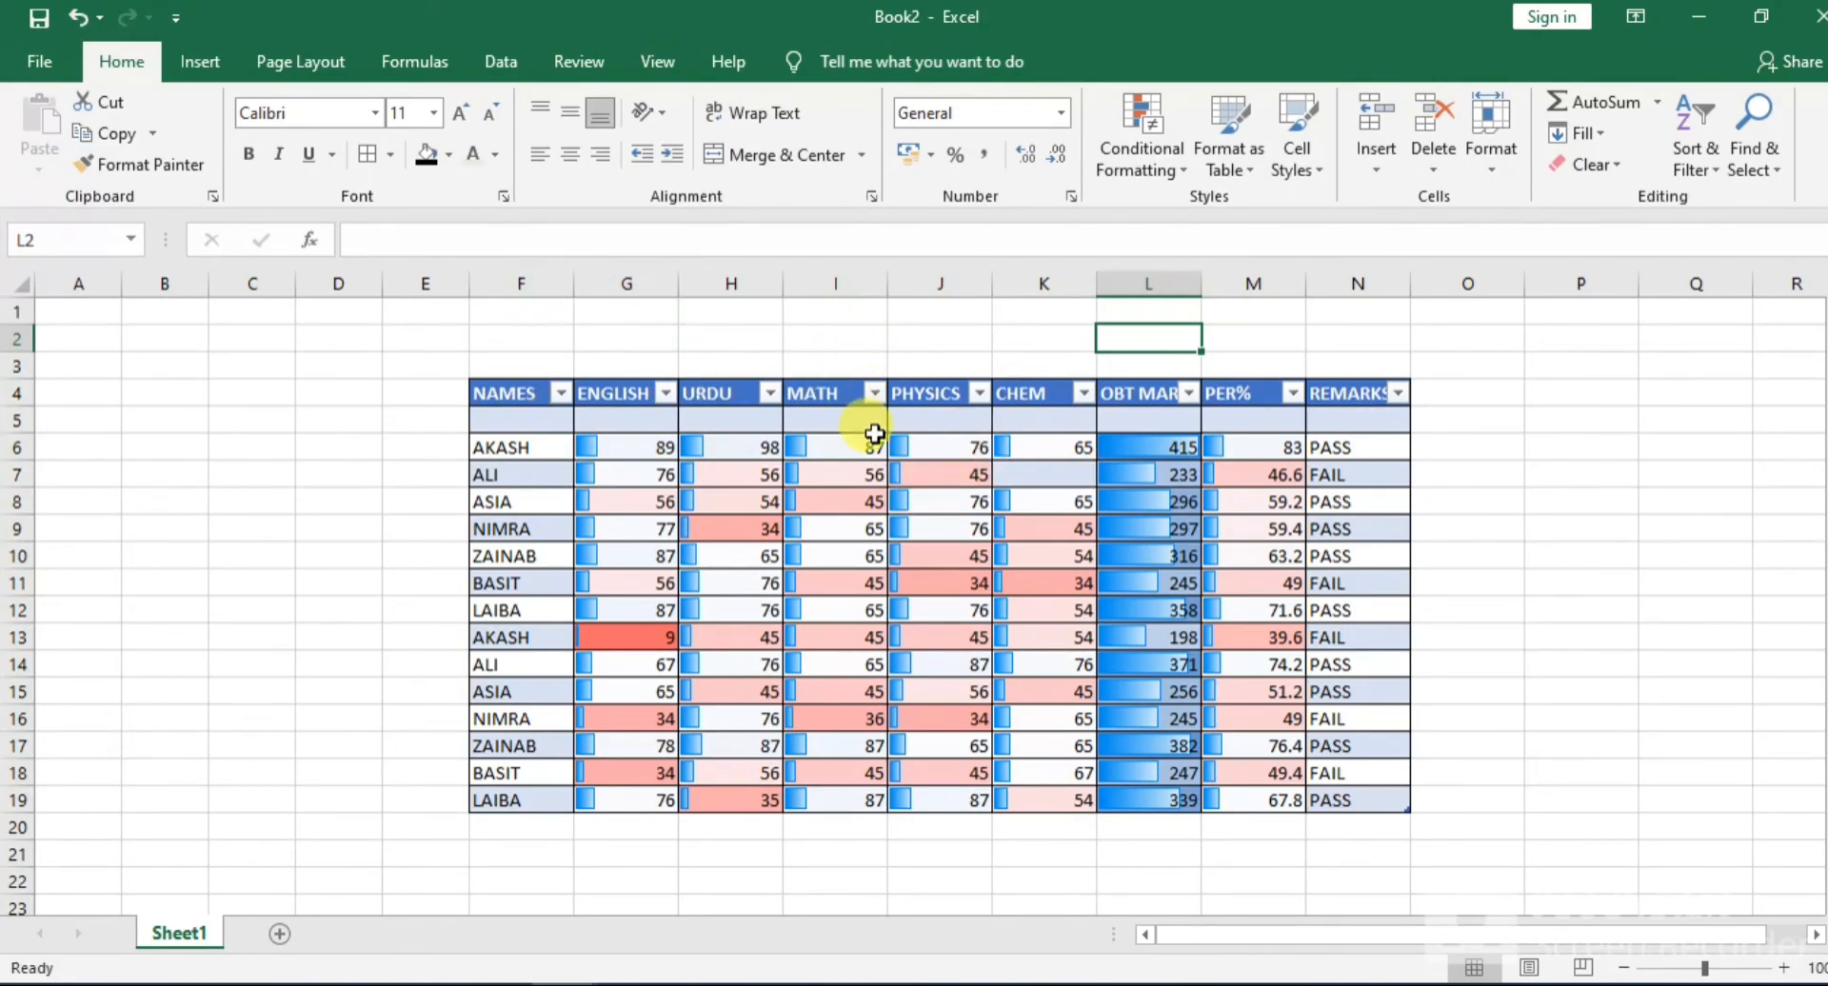
Merge and center the cells I1:L3 above the table
left_click(181, 61)
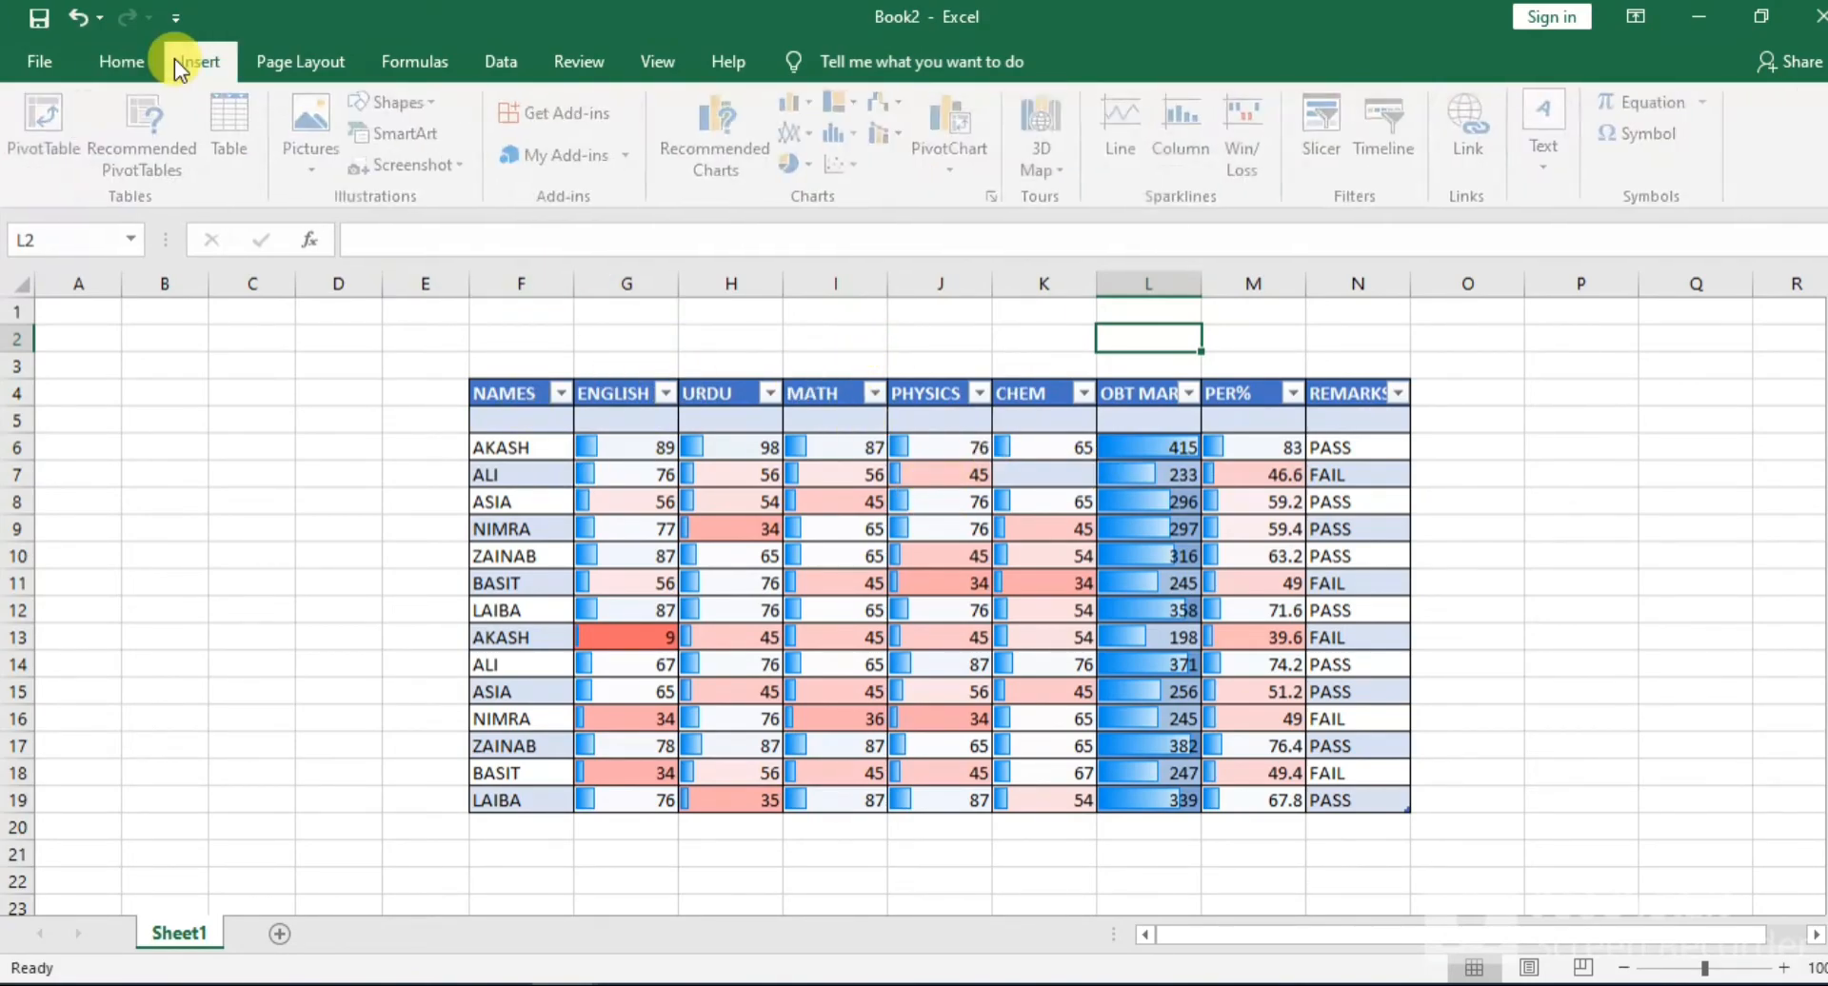
left_click(129, 61)
left_click_drag(737, 313, 1121, 348)
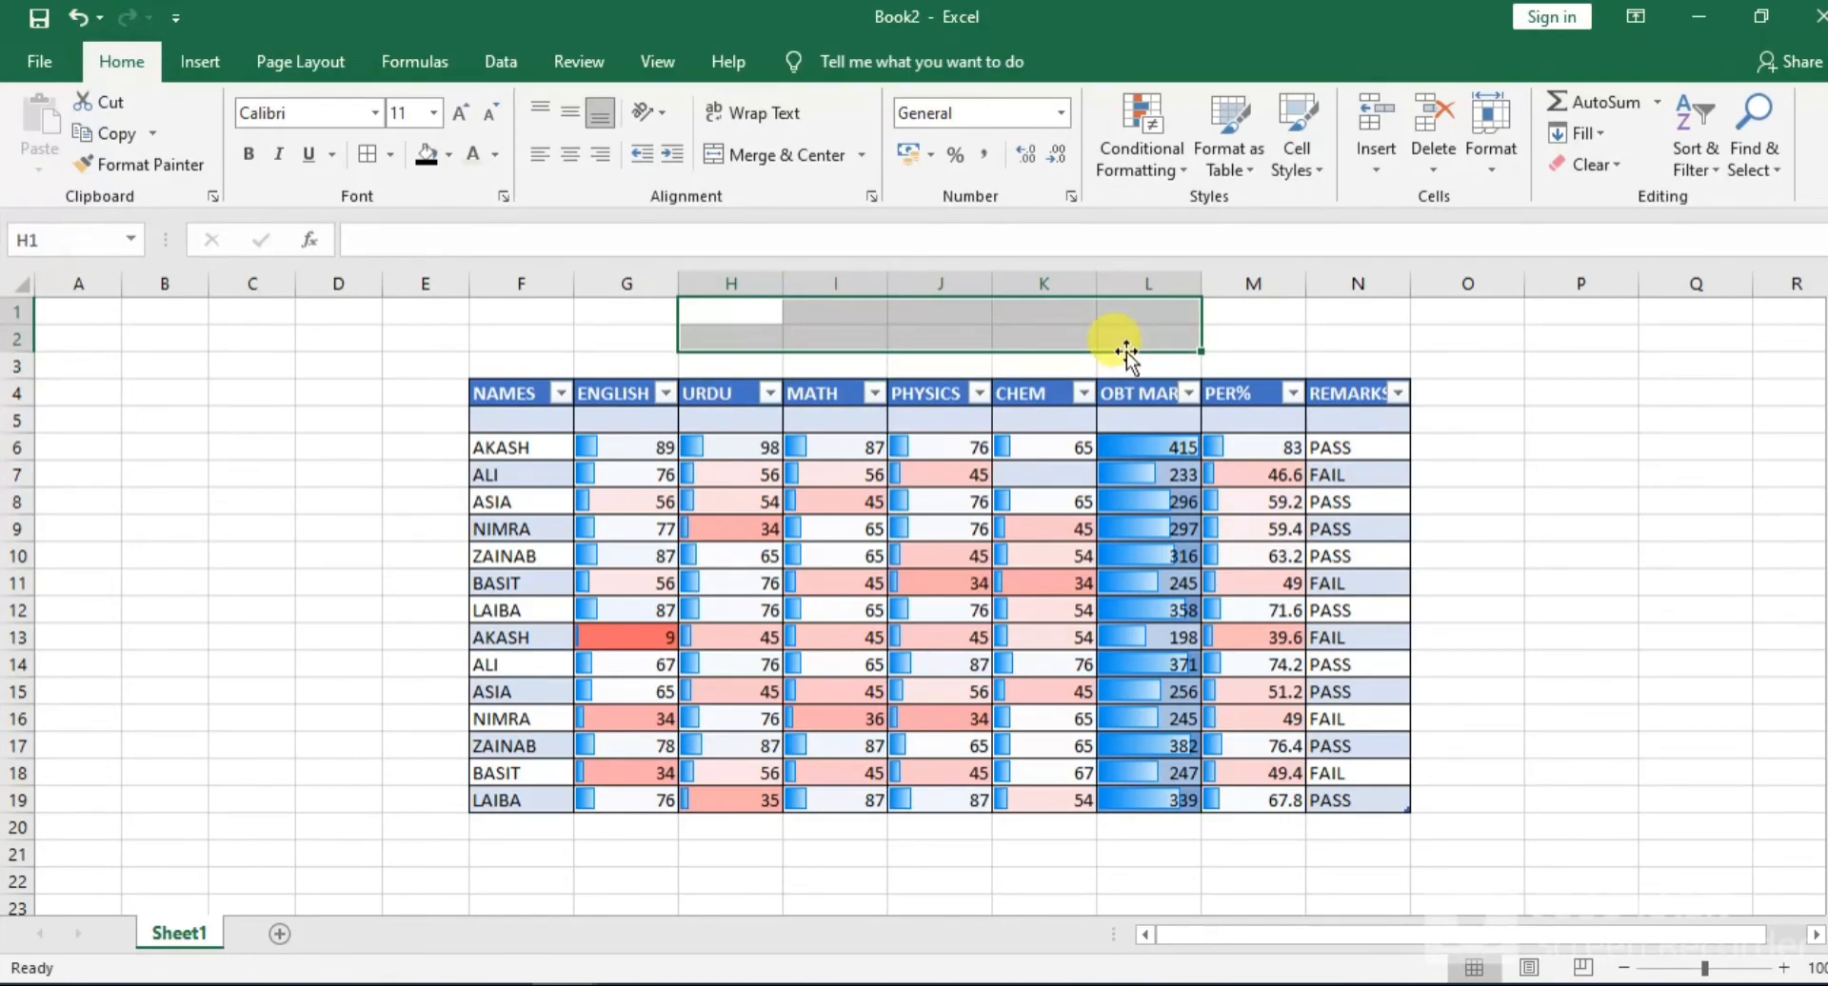
left_click(1216, 343)
left_click_drag(820, 317, 1132, 359)
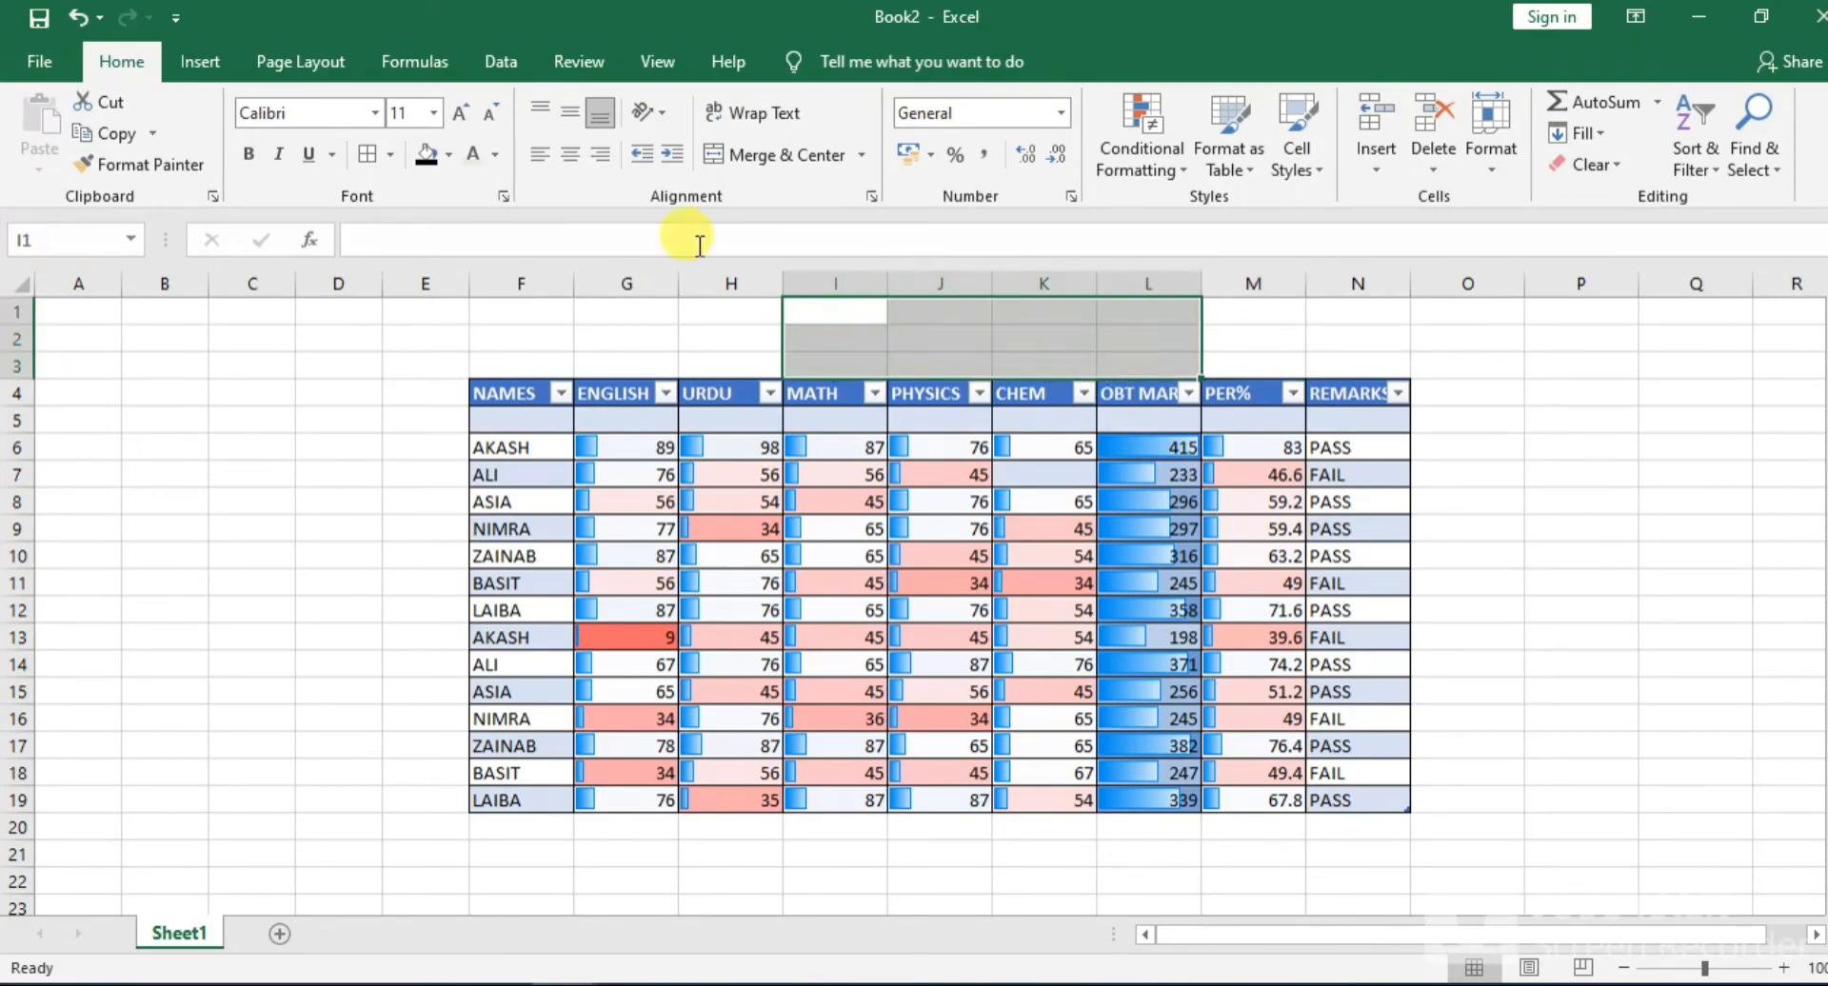
left_click(762, 156)
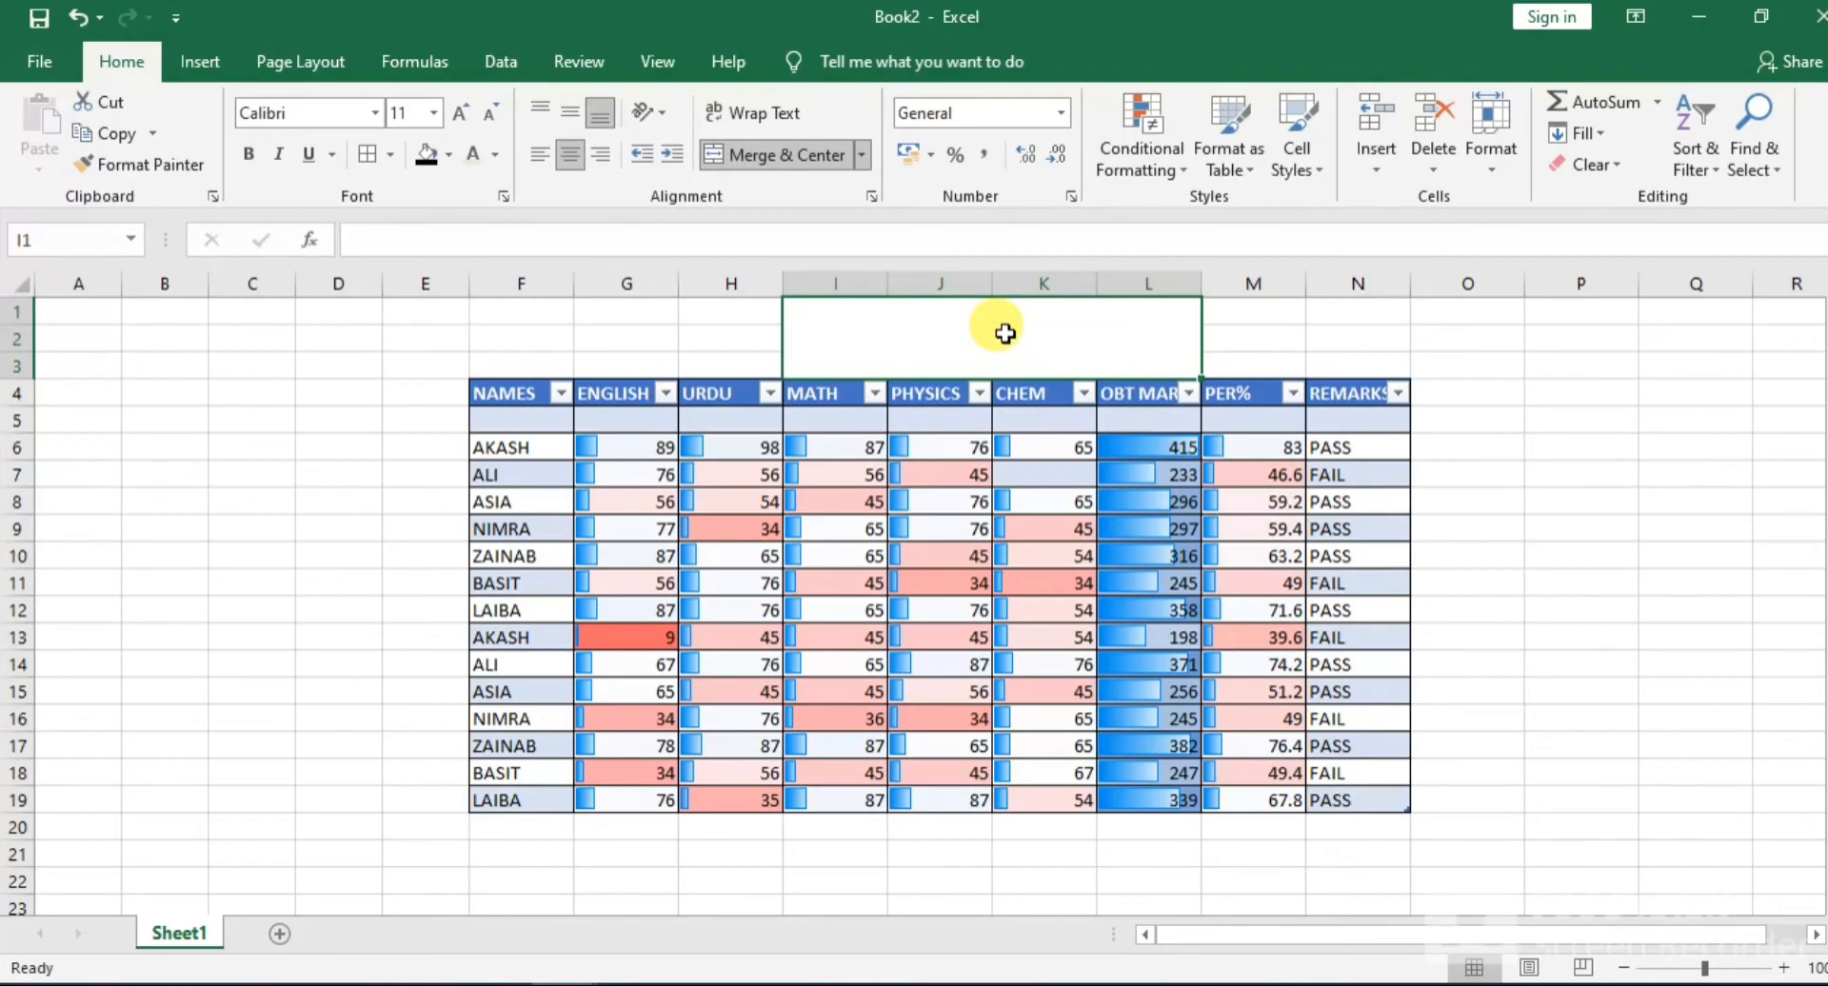
Enter the title TABLE OF MARKS in the merged cell above the table
type("TA")
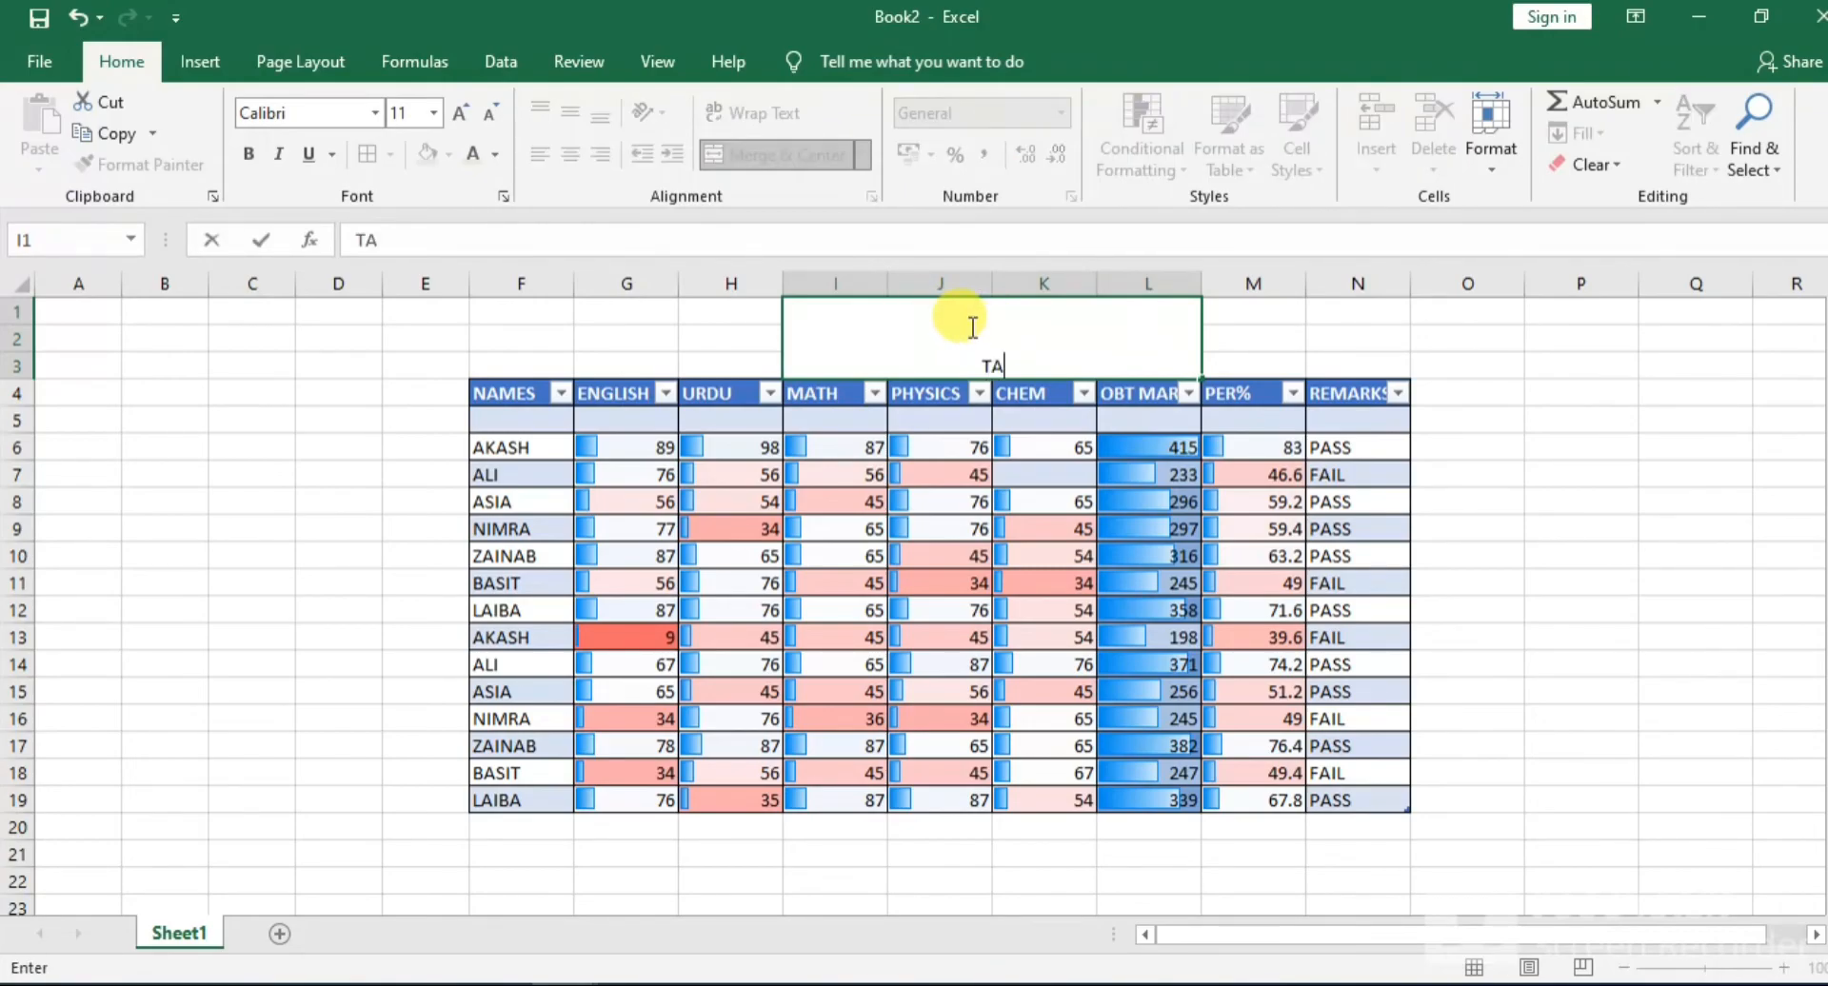
type("BLE OF MARKS")
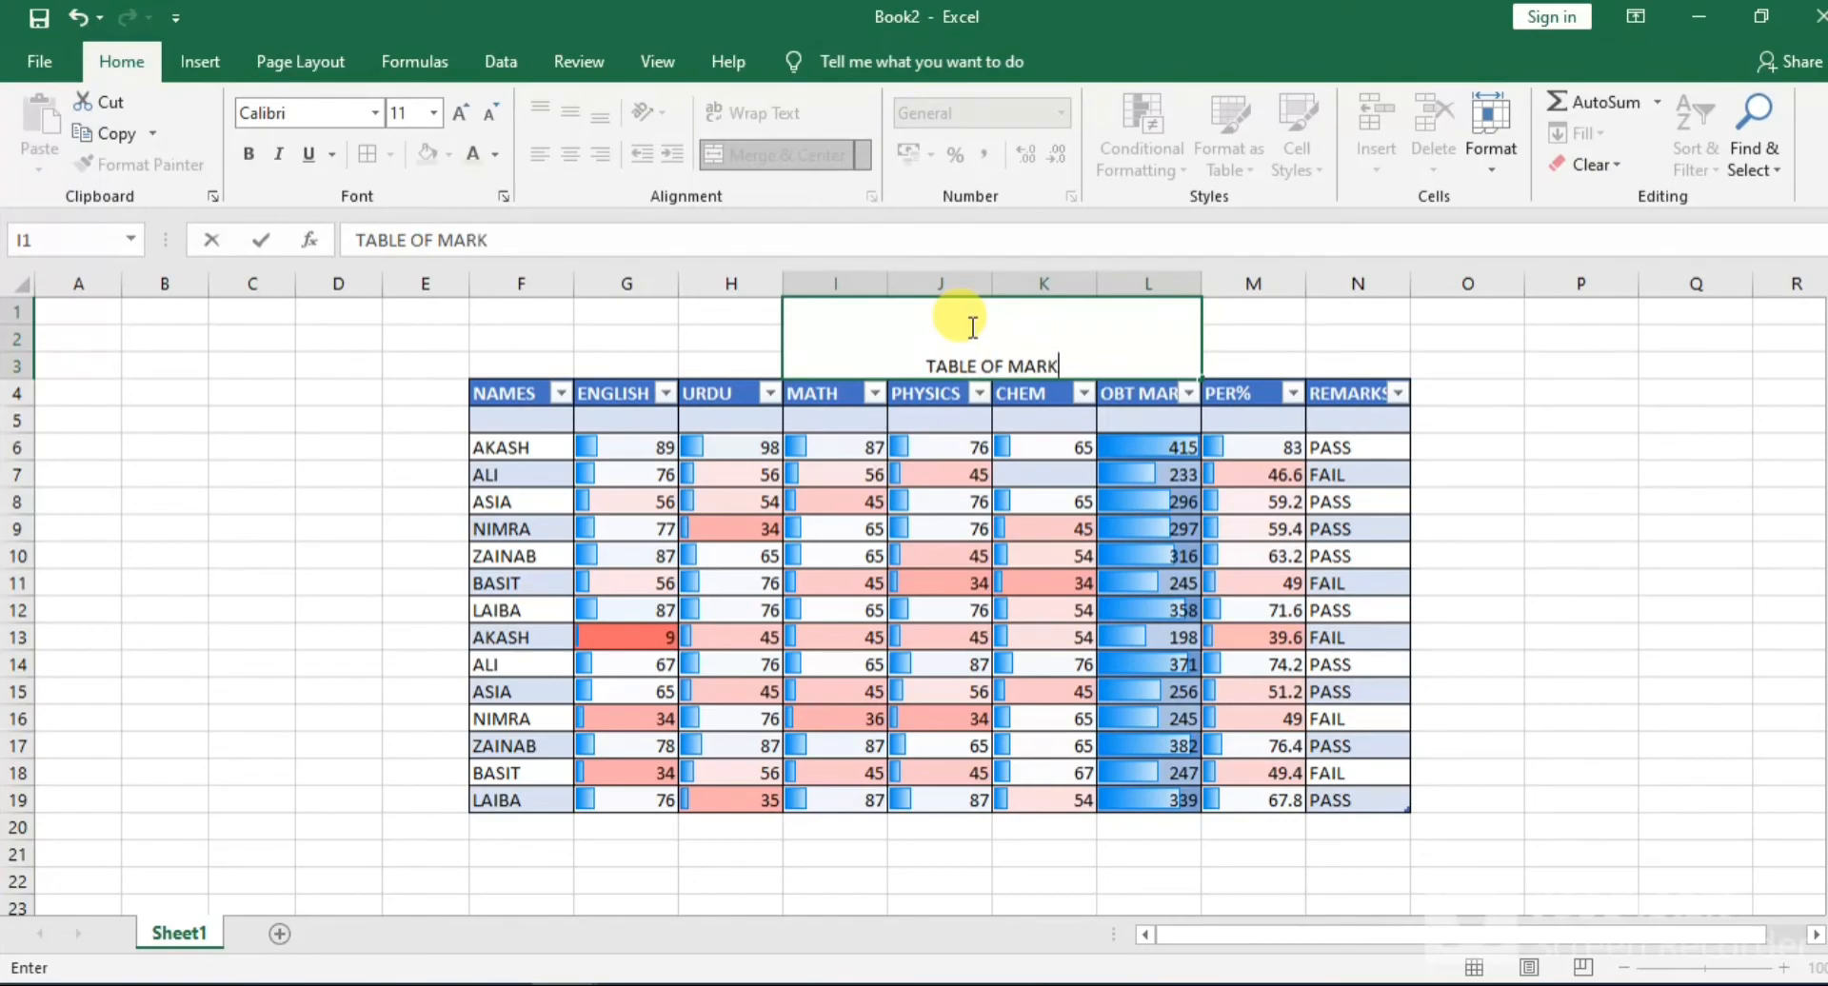
Set the title text to the Adobe Gothic Std B font at size 22
left_click_drag(1094, 358, 718, 352)
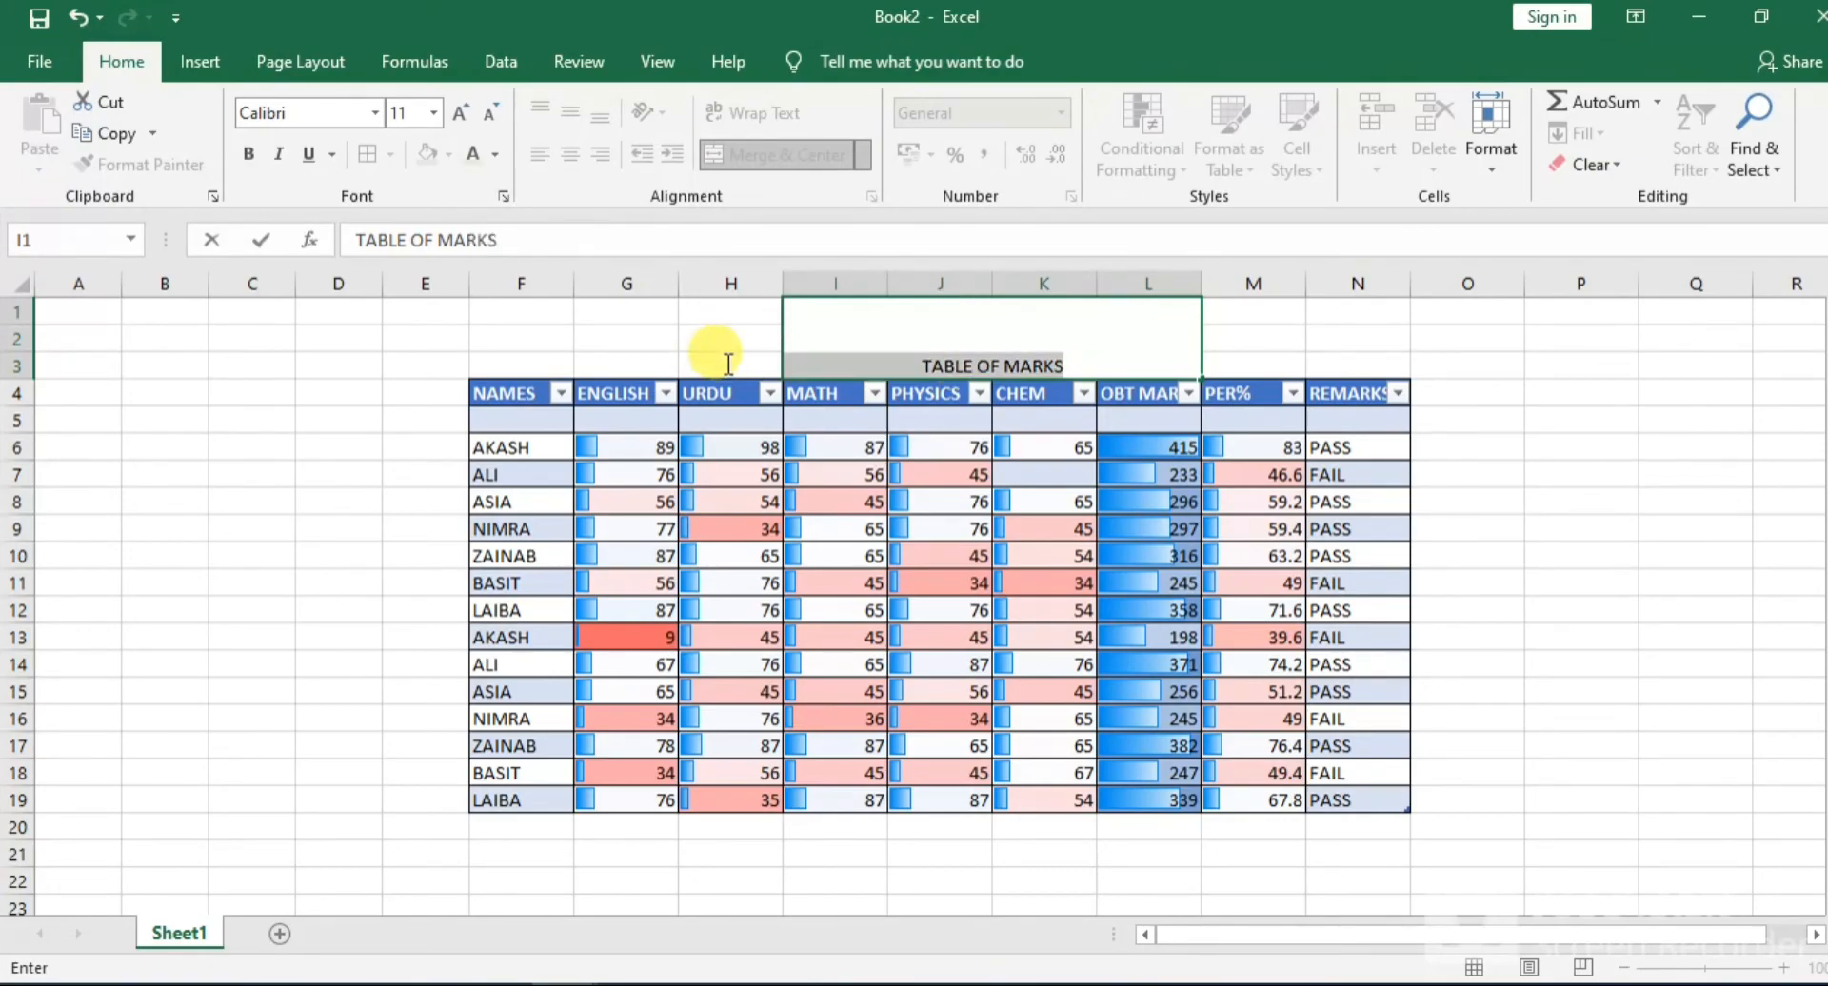
left_click(375, 113)
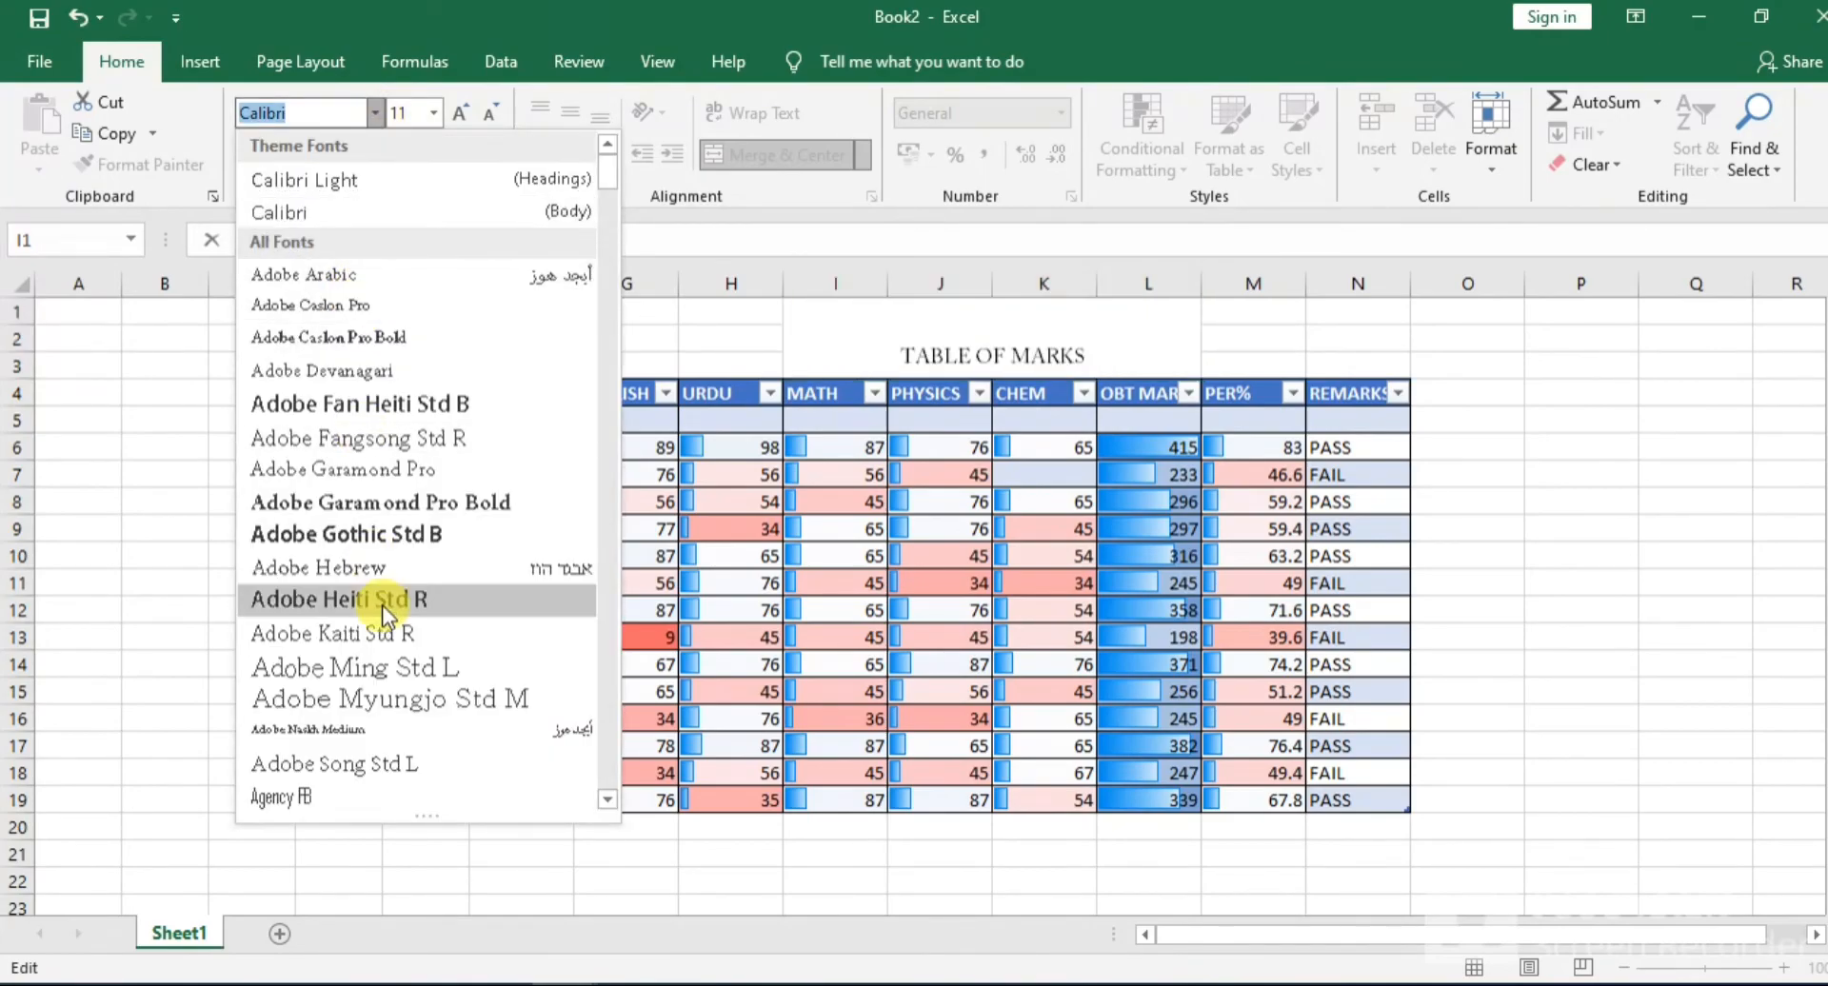
left_click(343, 533)
left_click(456, 109)
left_click(456, 109)
left_click(456, 109)
left_click(456, 109)
left_click(456, 109)
left_click(456, 109)
Make the title text bold and underlined, and finish editing the cell
left_click(250, 157)
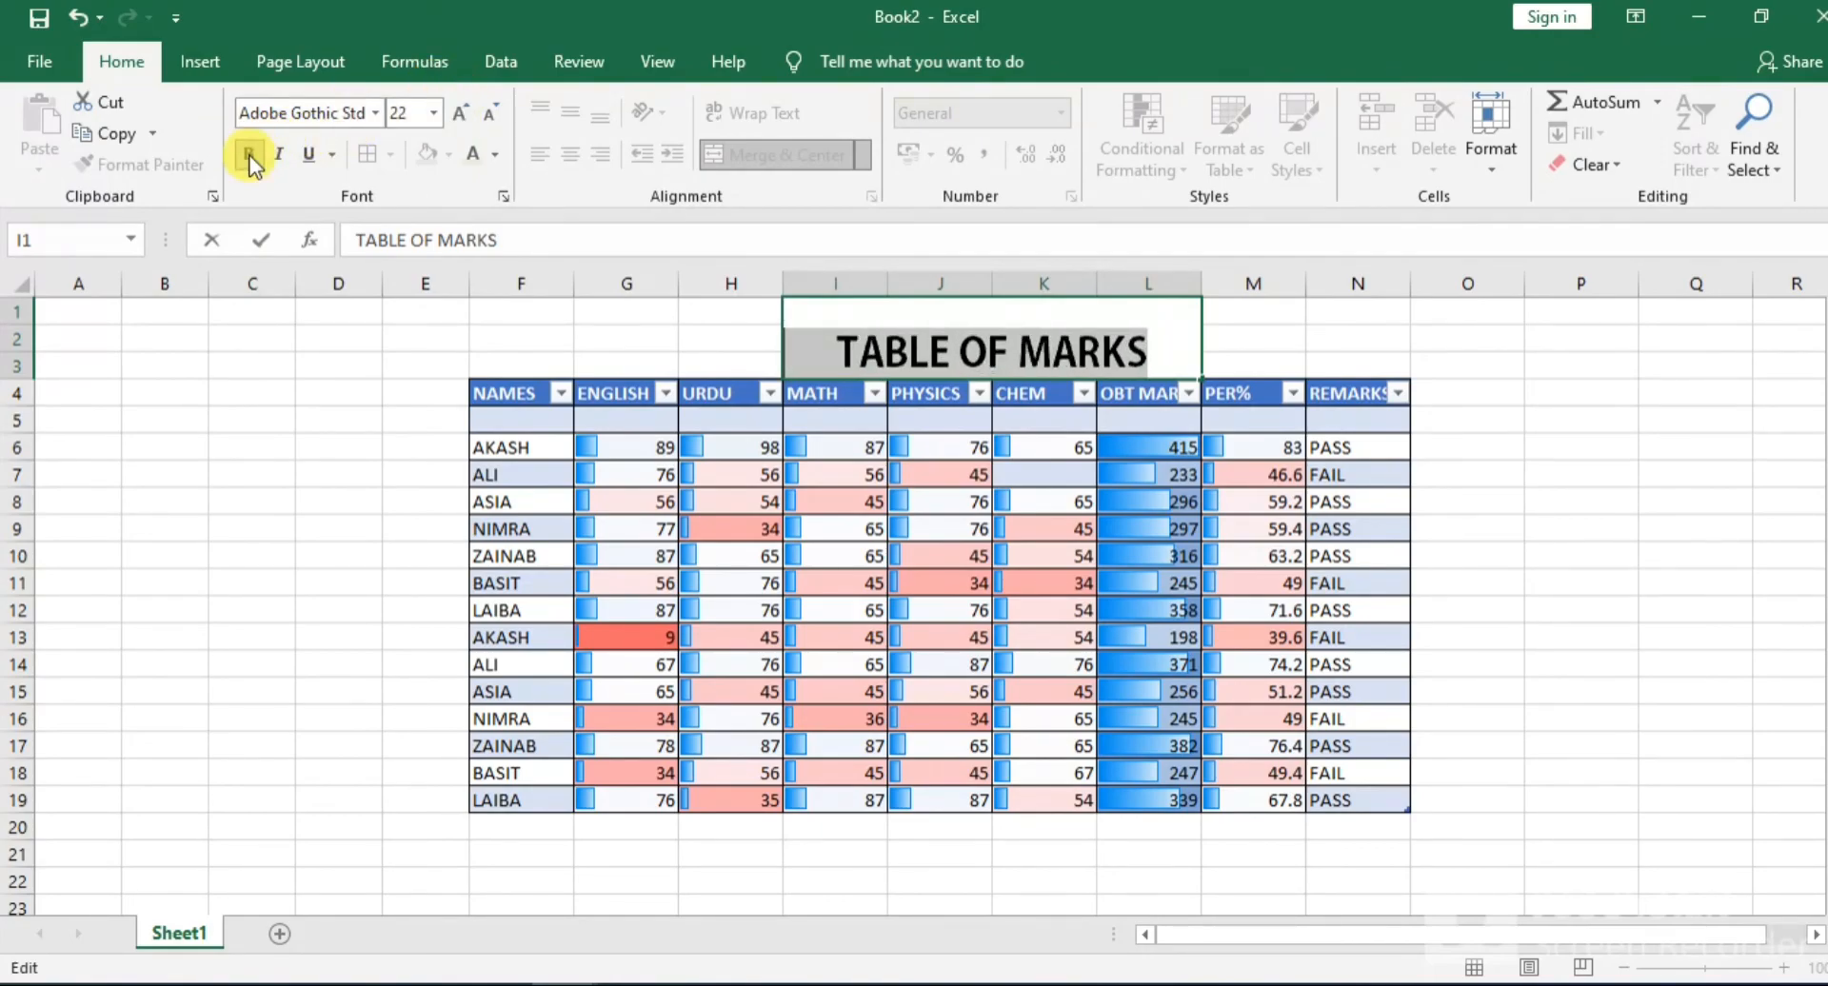
left_click(312, 160)
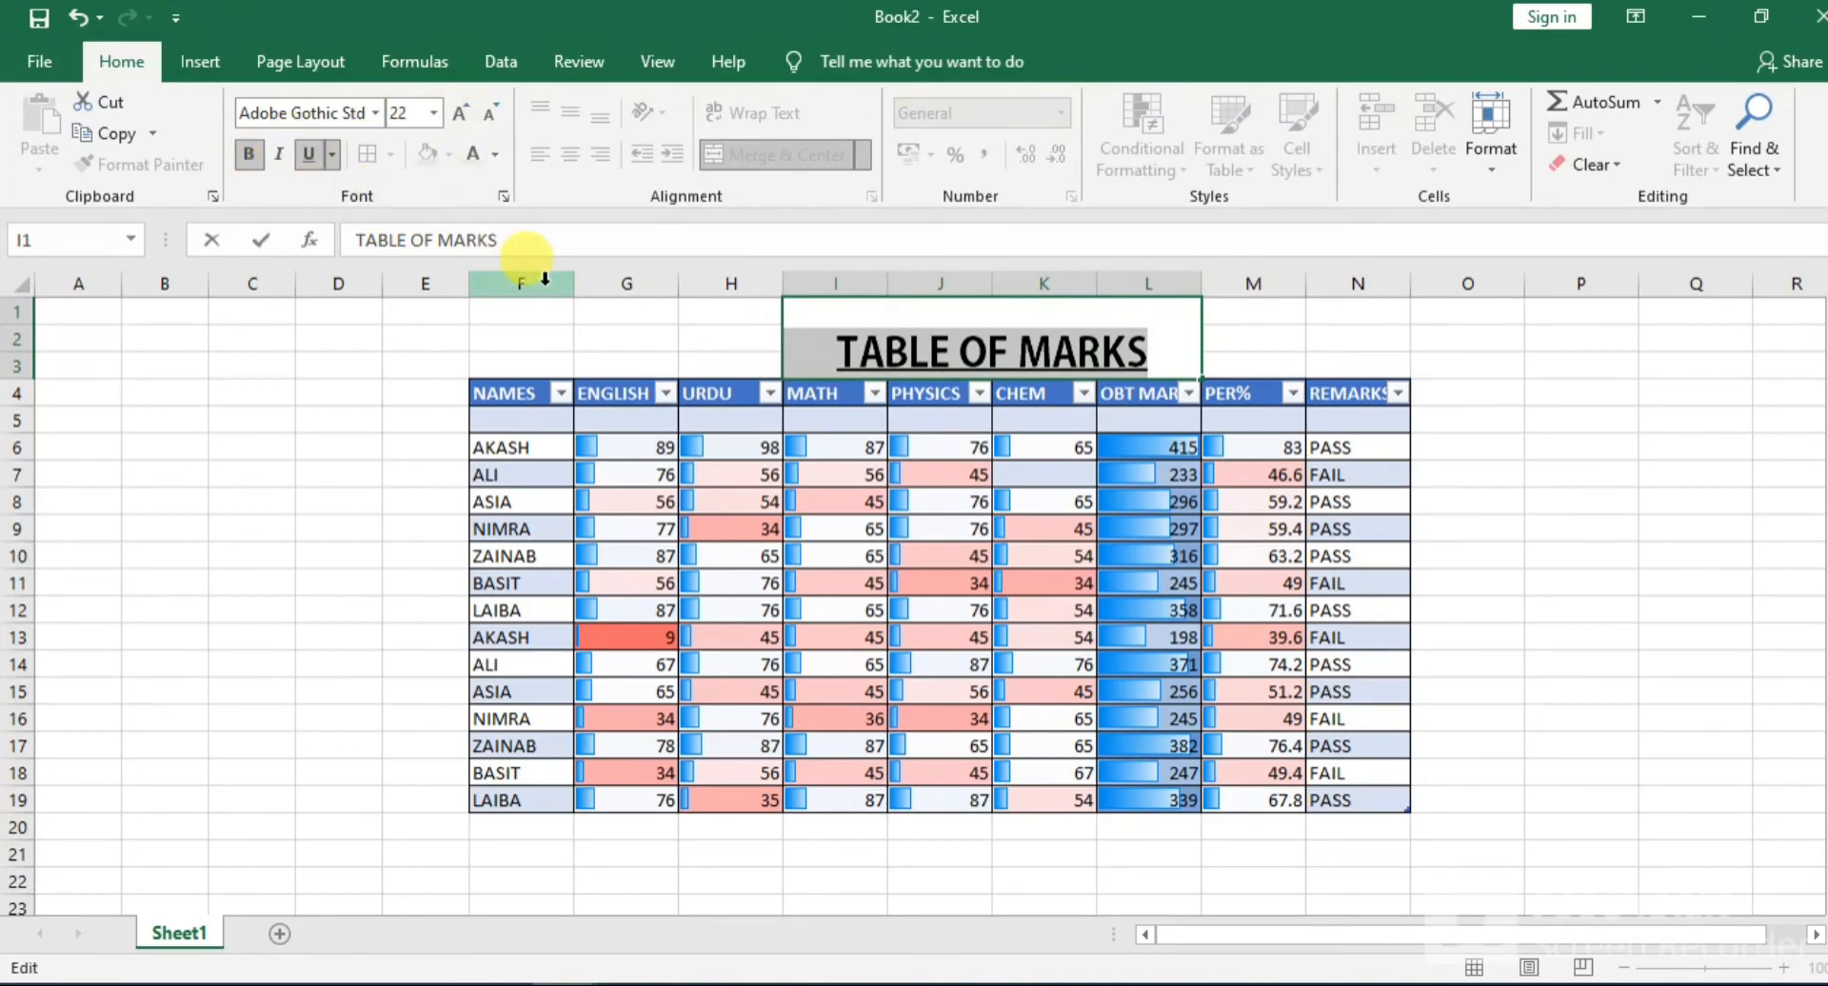
left_click(600, 362)
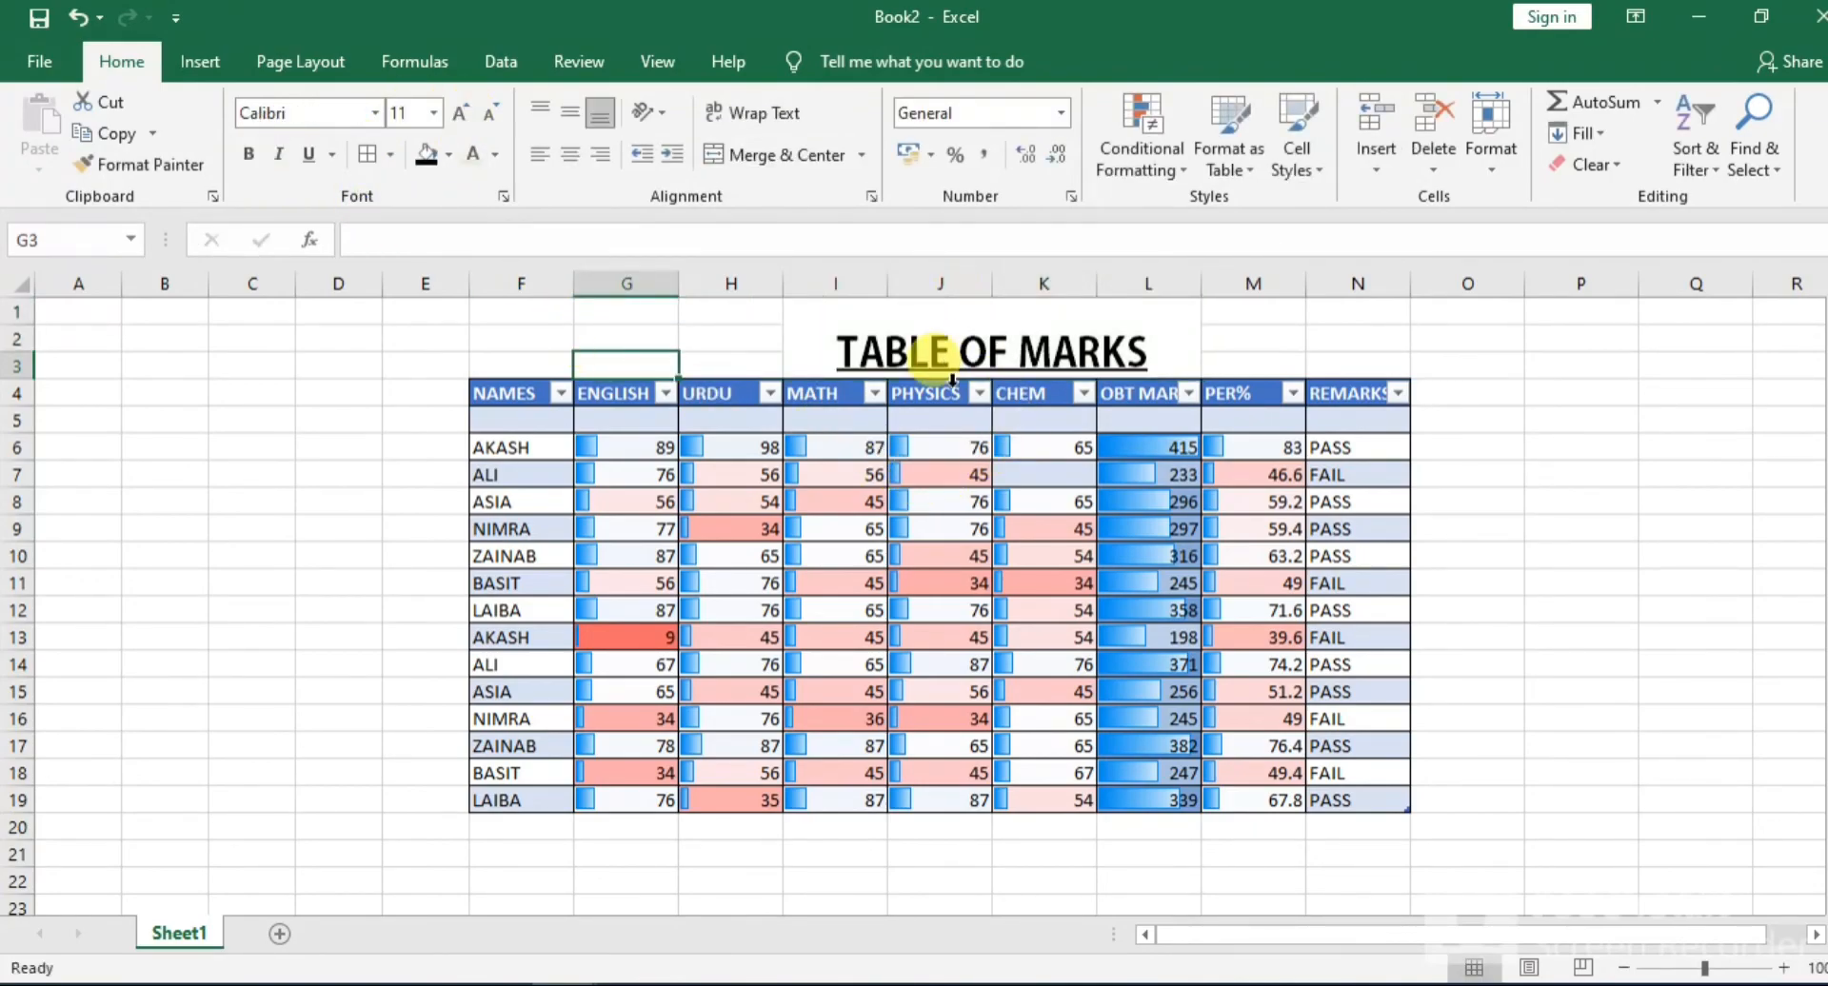
left_click(933, 360)
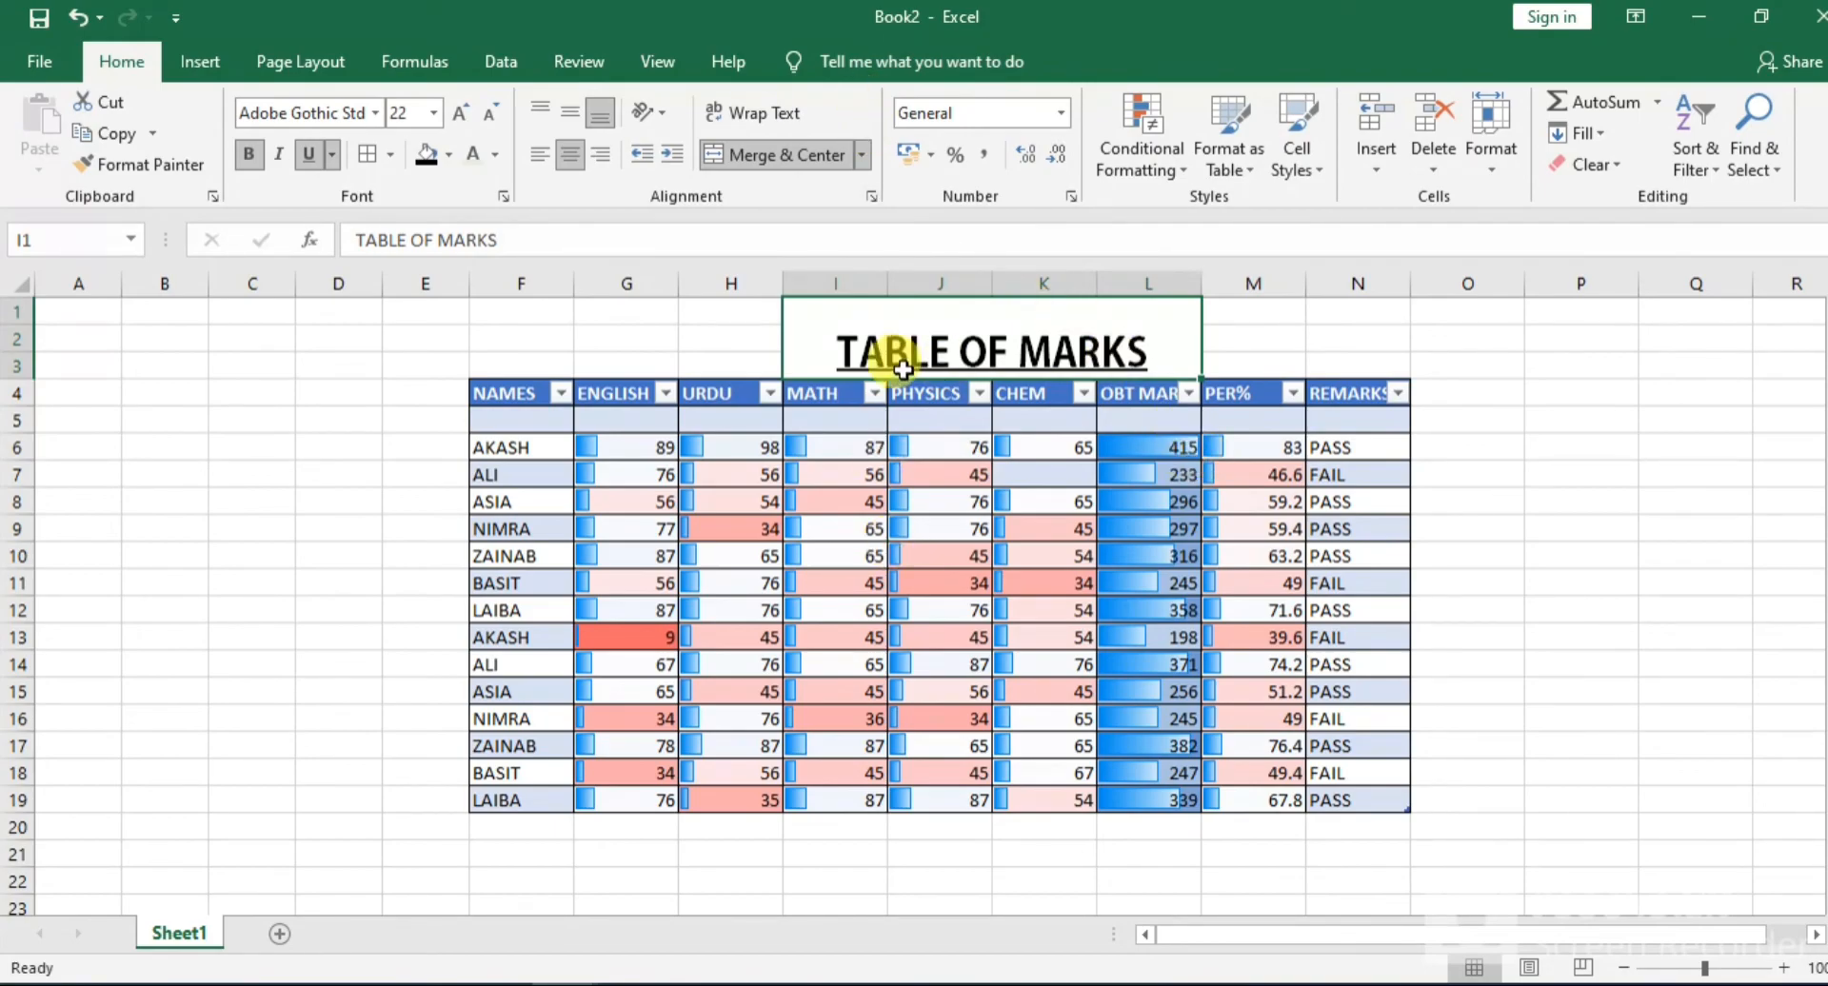
left_click(217, 58)
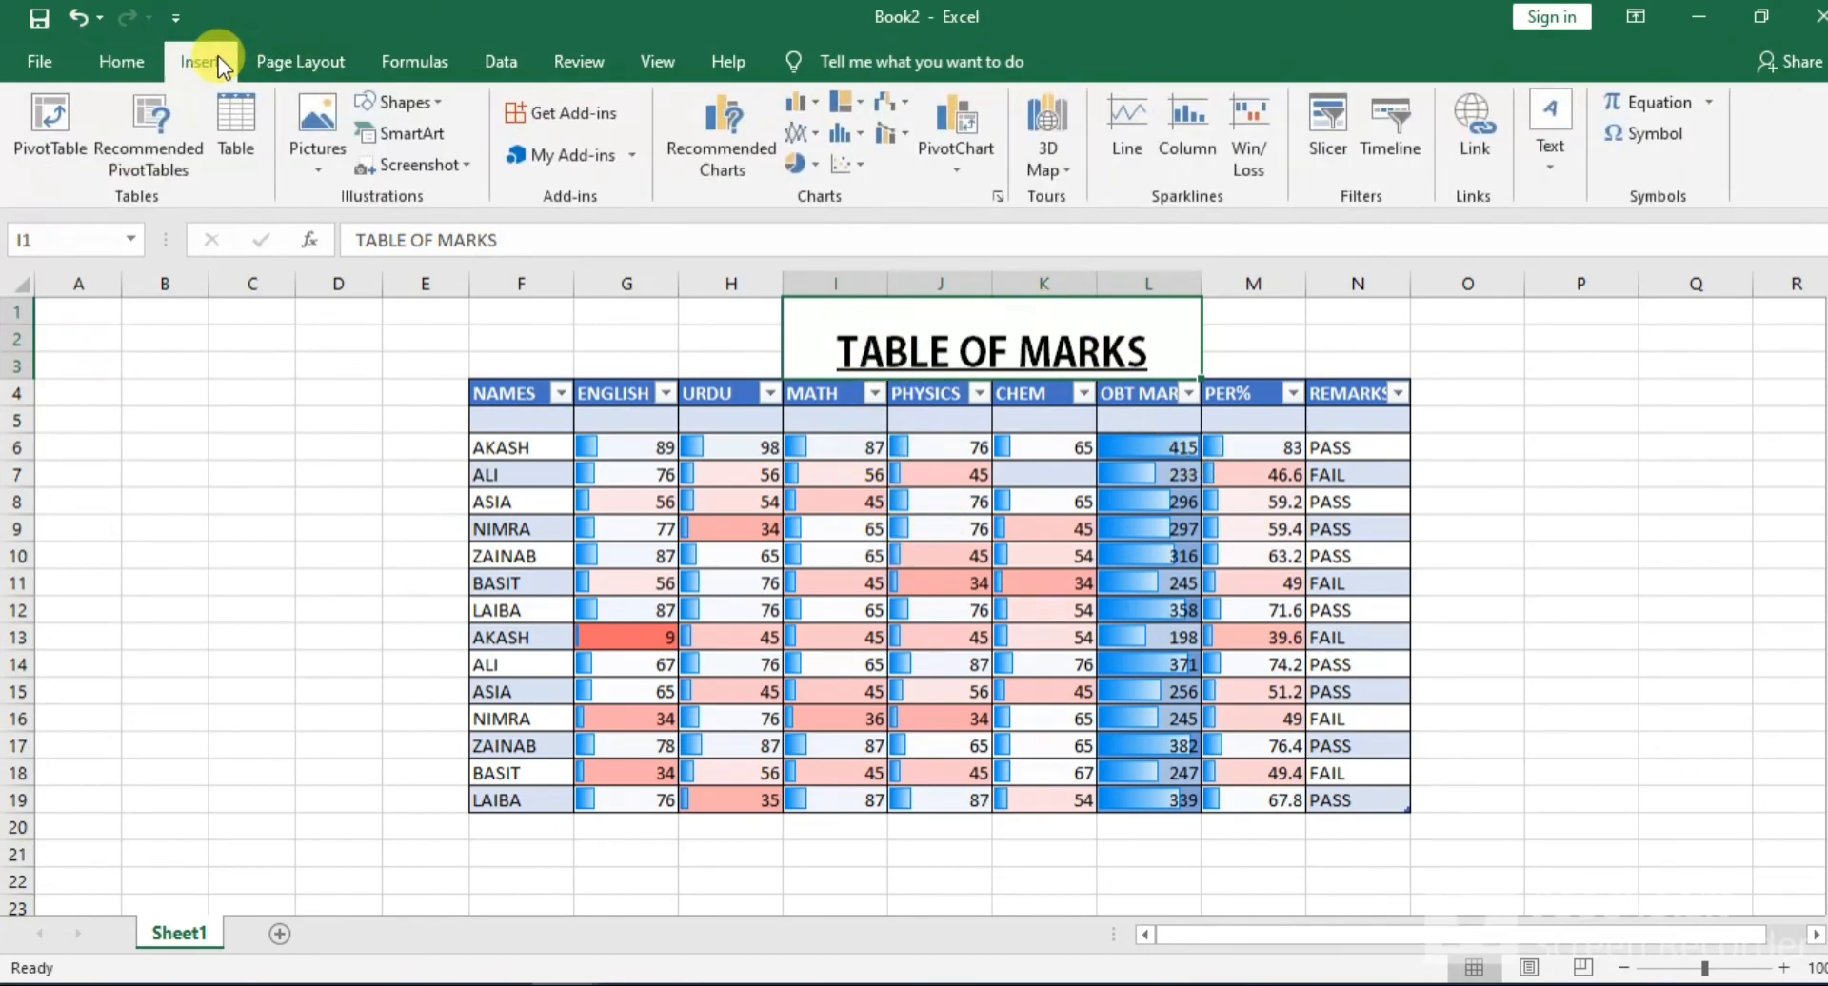
left_click(328, 147)
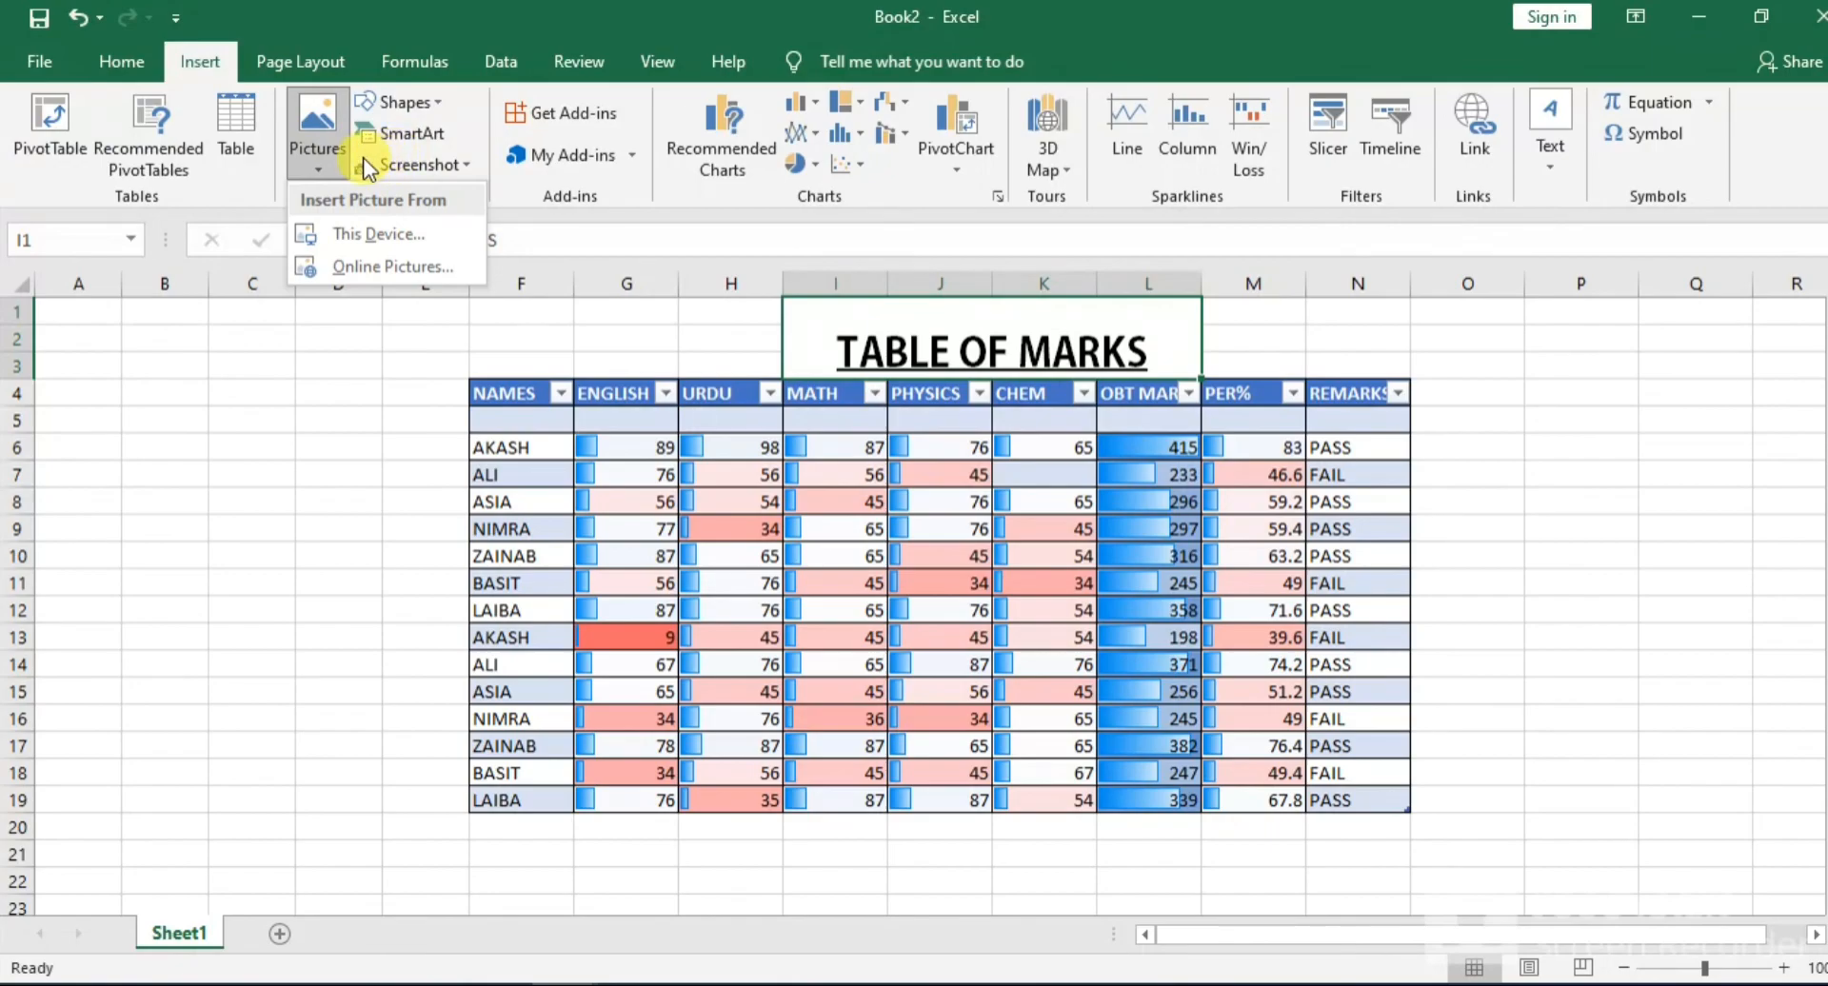
left_click(120, 61)
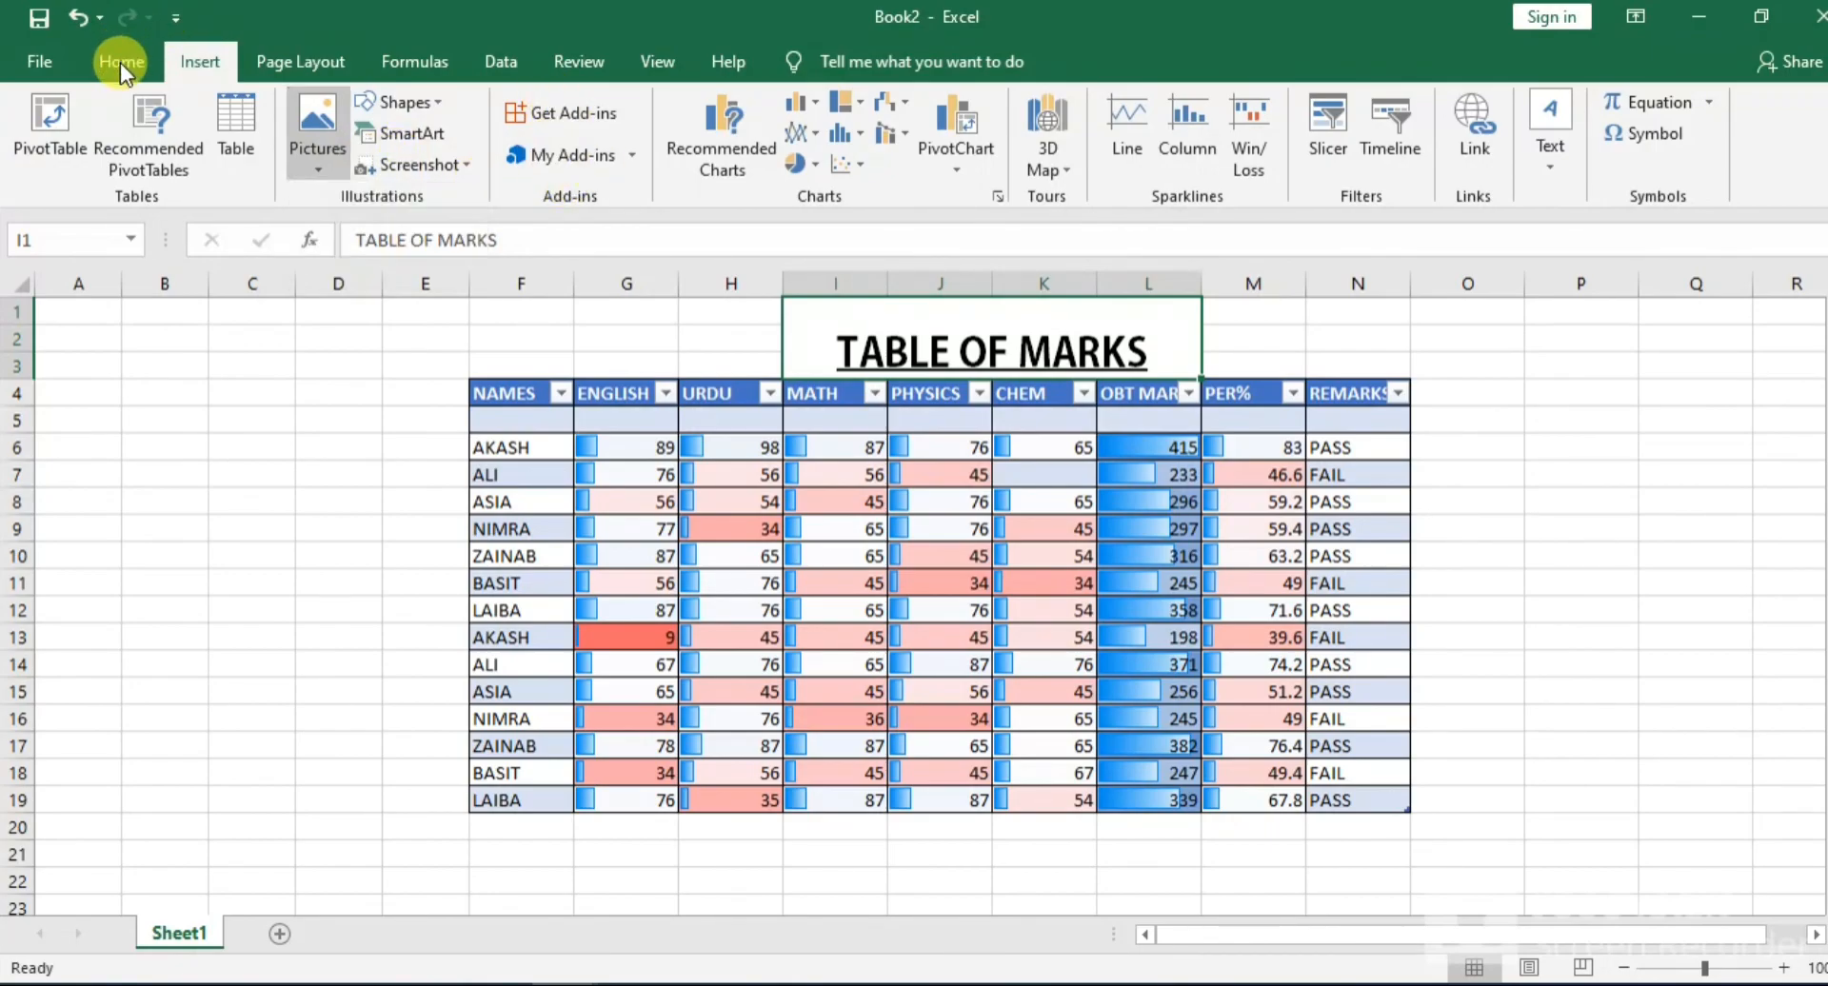